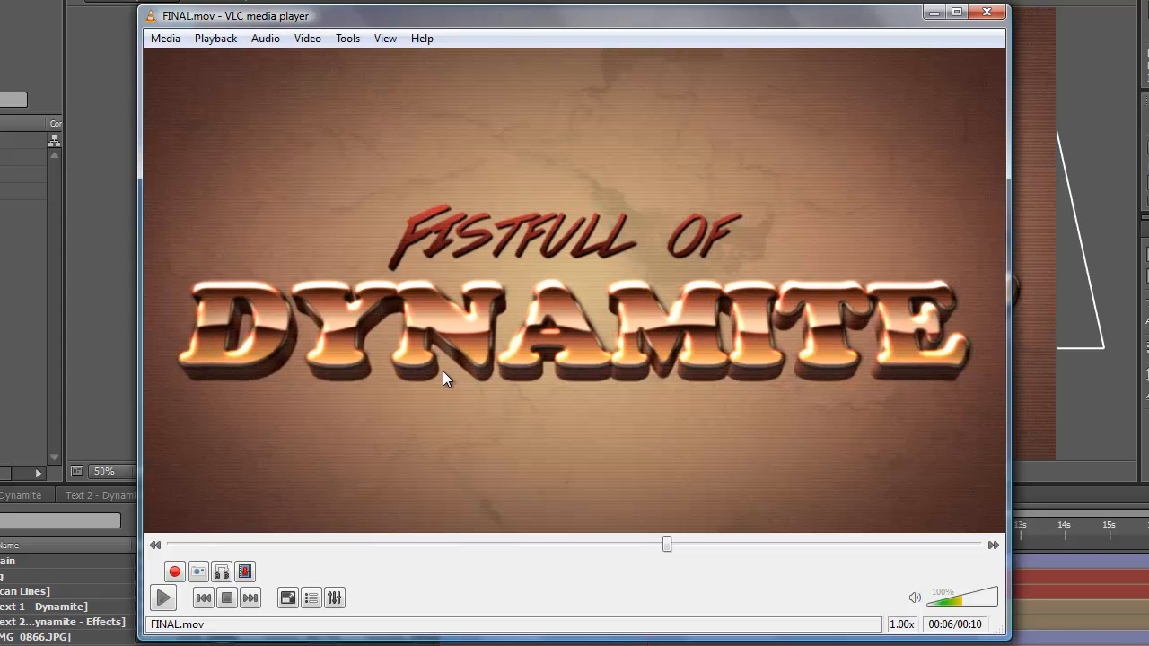
Switch from the VLC preview to After Effects and create a new composition with the HDTV 1080 29.97 preset and 15-second duration
left_click(933, 12)
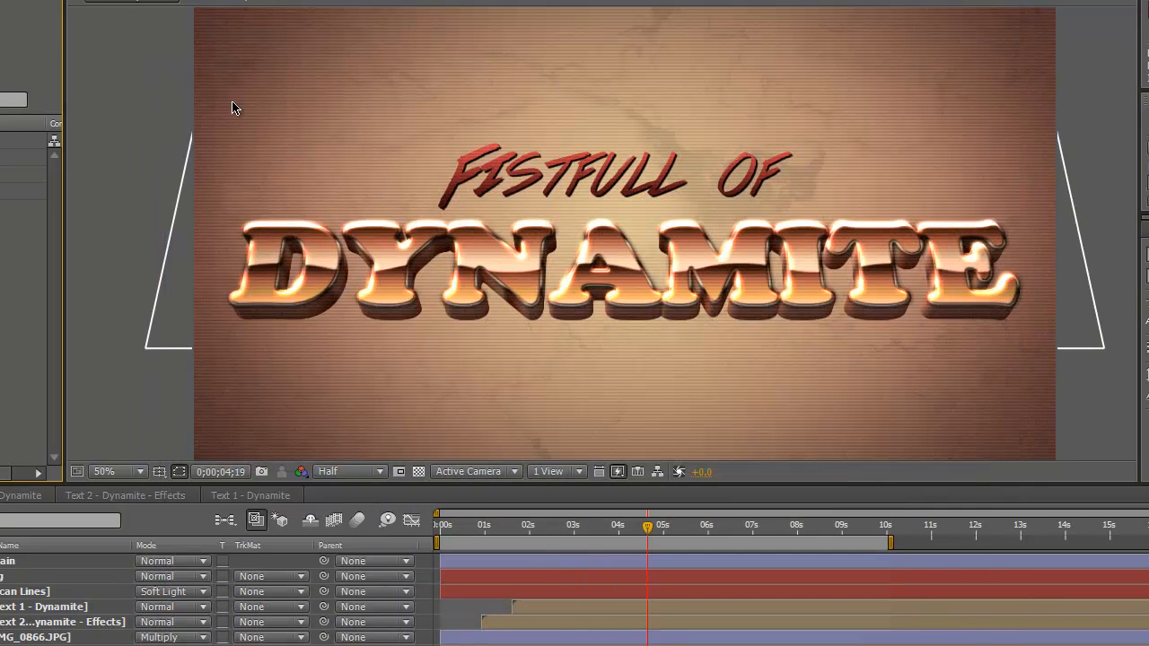
left_click(0, 0)
left_click(99, 0)
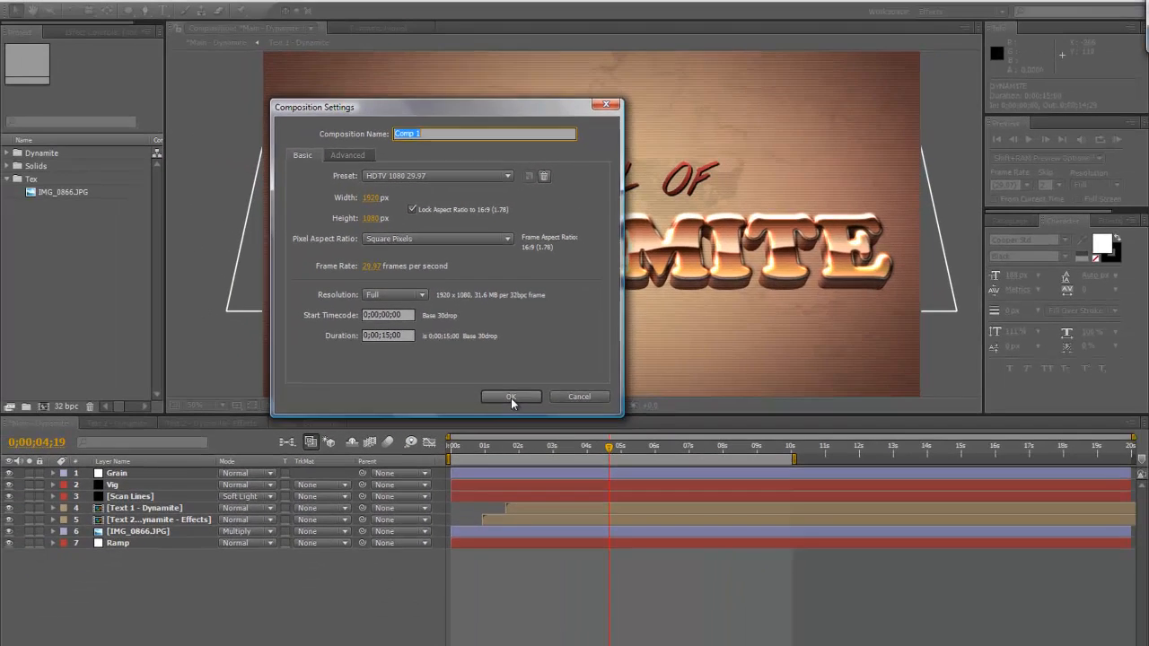
left_click(518, 461)
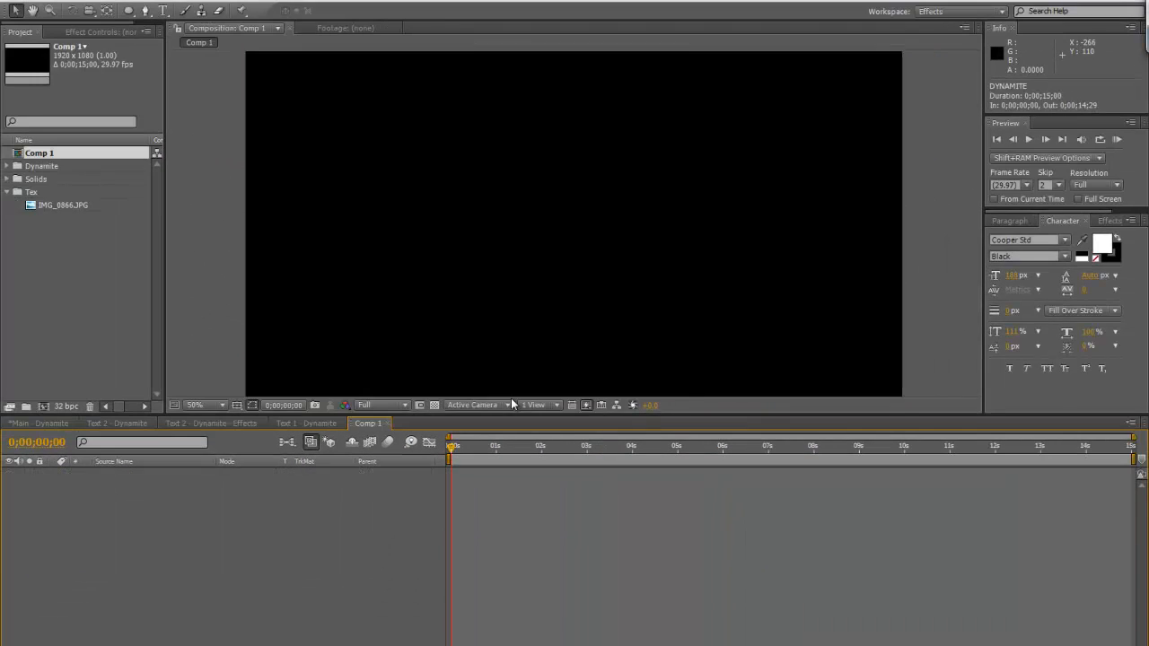
Create a text layer reading DYNAMITE in Cooper Std Black in the composition
key("ctrl+t")
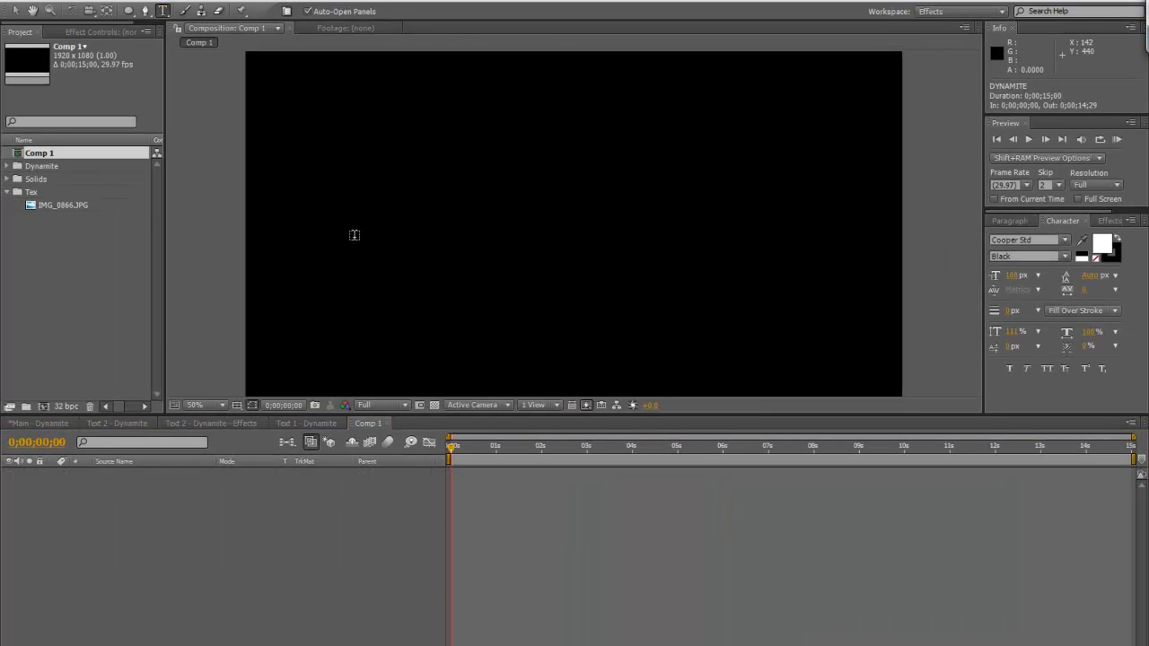
left_click(447, 299)
type("DYAN")
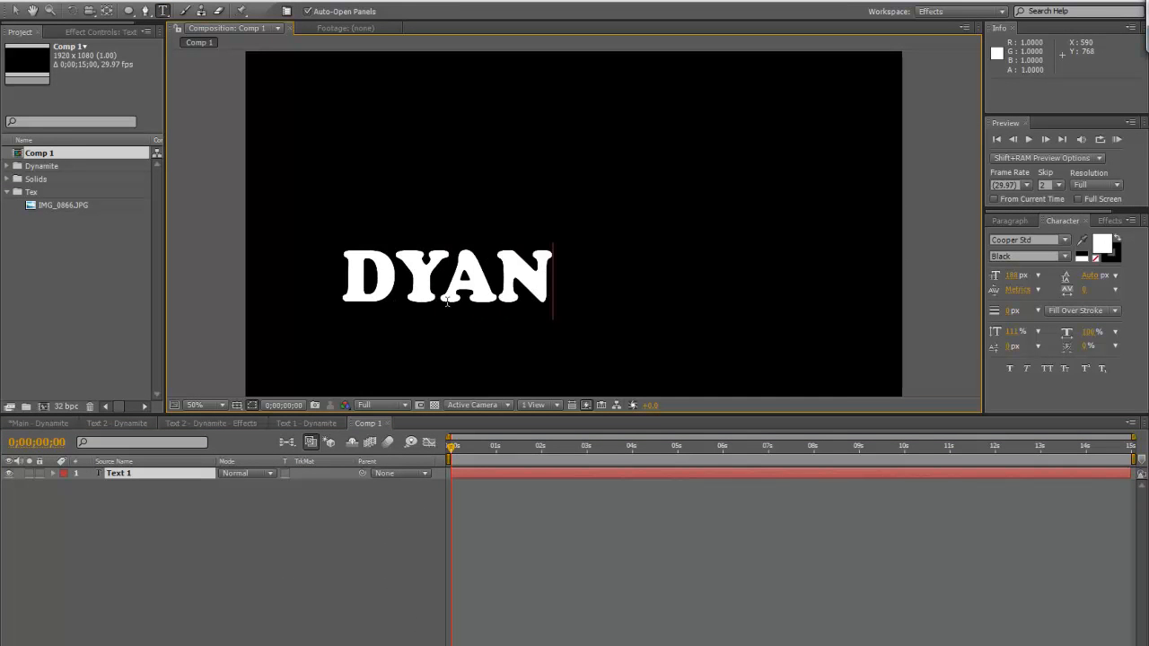
key("BackSpace")
key("BackSpace")
type("N")
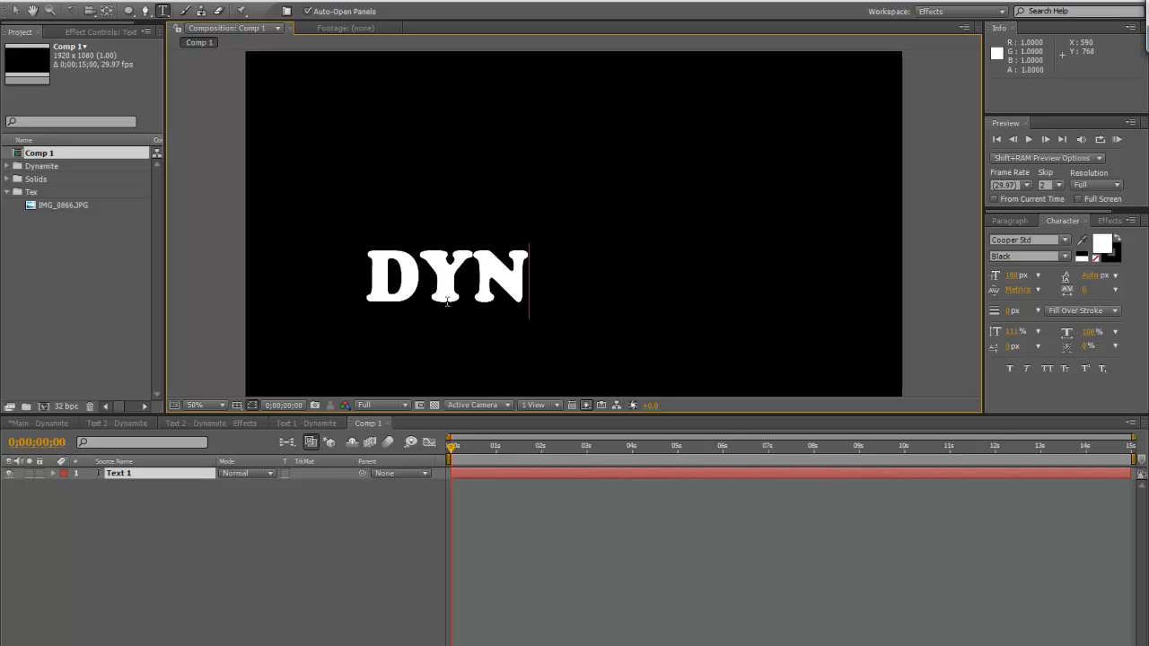
type("AMITE")
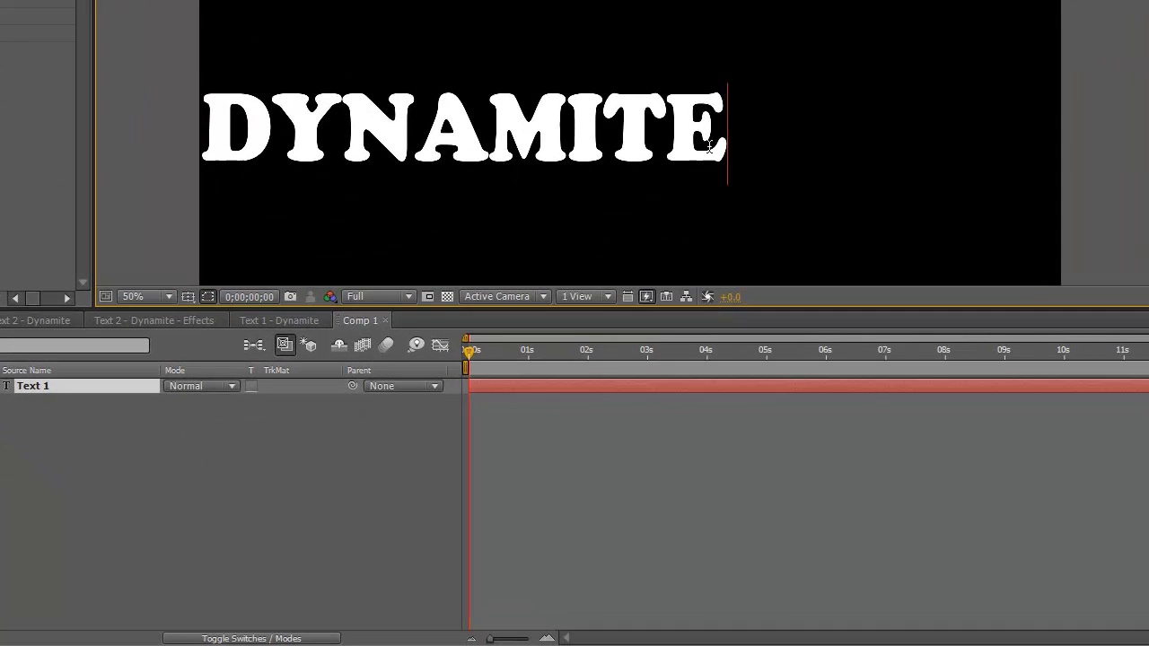
left_click_drag(709, 148, 68, 110)
key("ctrl+Return")
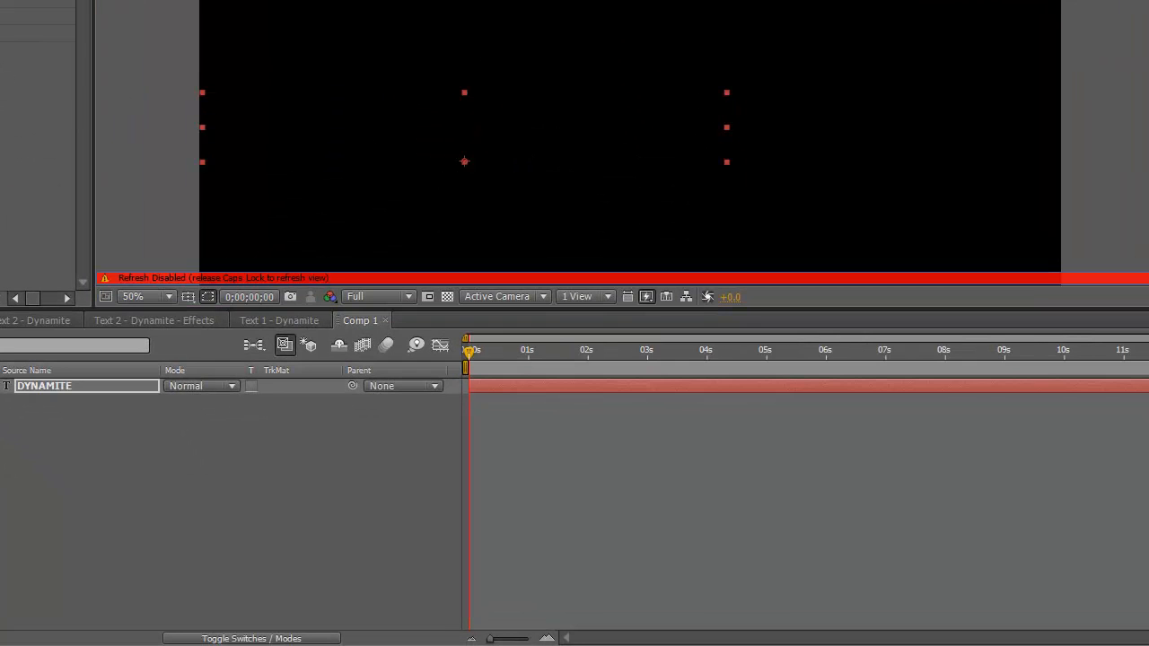
Move the DYNAMITE text toward the middle of the frame and enlarge its font size to 228 px
left_click_drag(519, 120, 718, 78)
key("Caps_Lock")
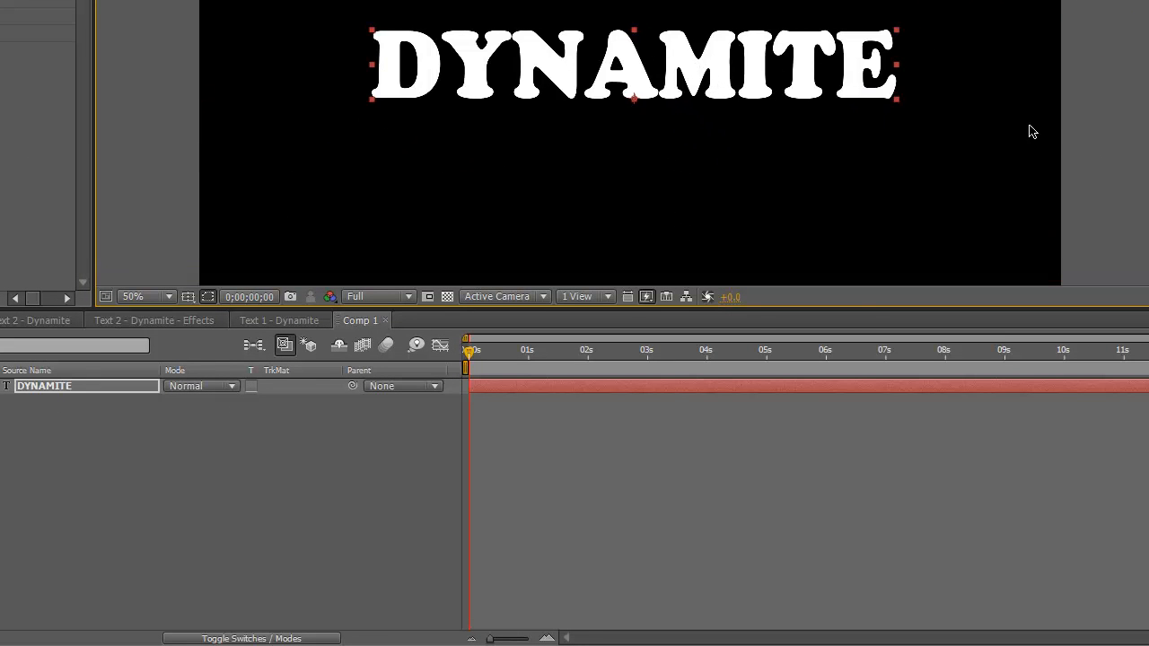
left_click_drag(1139, 144, 1148, 143)
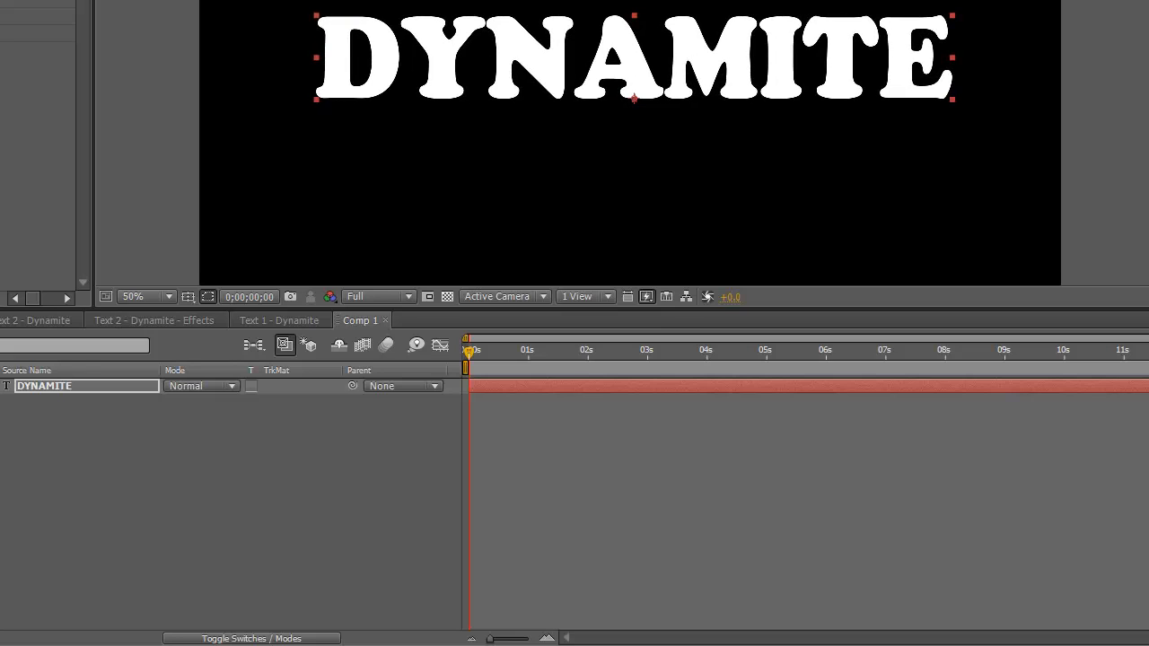
Show the title/action safe guides and centre the DYNAMITE text in the frame
left_click_drag(722, 61, 779, 71)
left_click(188, 296)
left_click(199, 318)
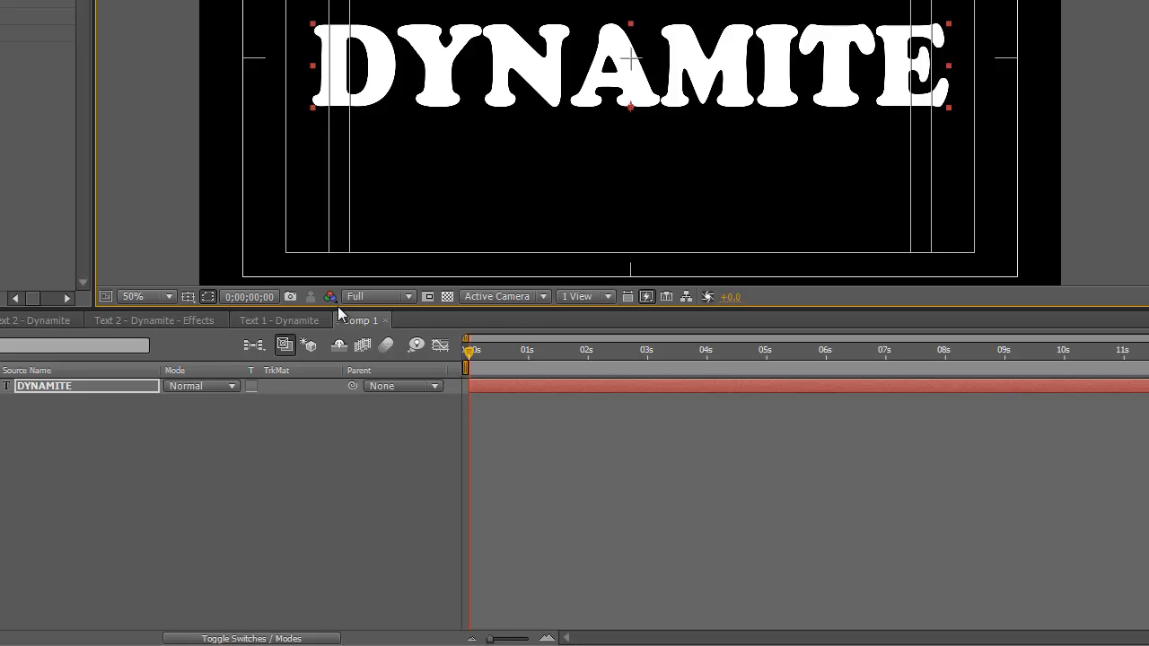
Add a Bevel and Emboss layer style to the DYNAMITE text with size 2 and a raised highlight opacity
right_click(121, 392)
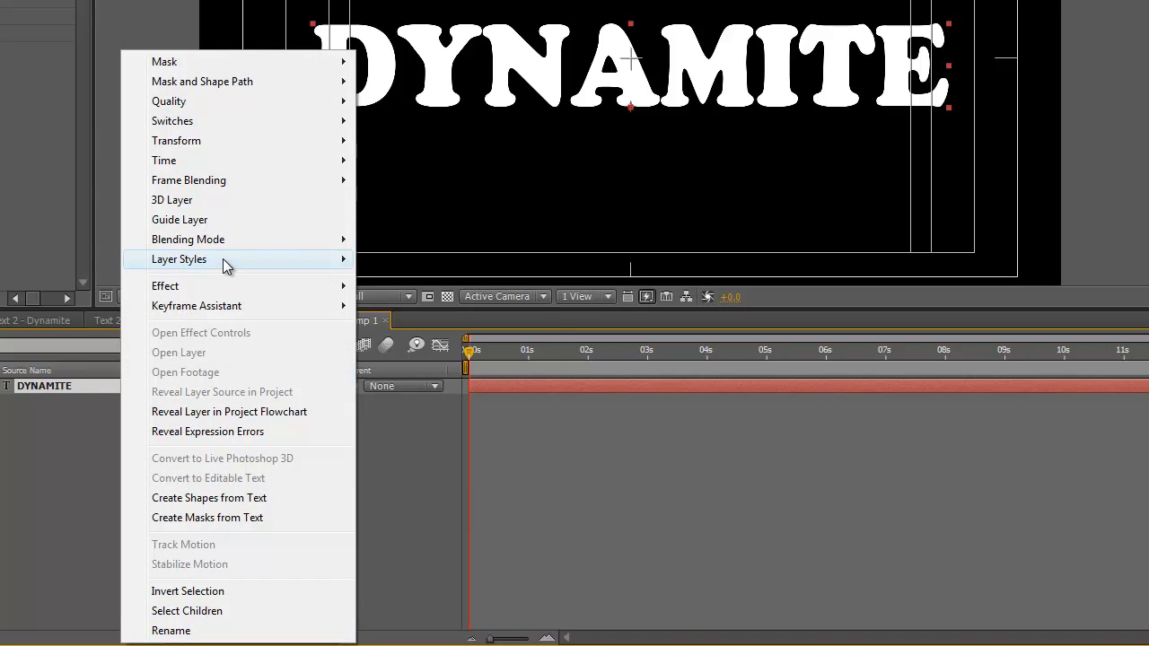
mouse_move(224, 263)
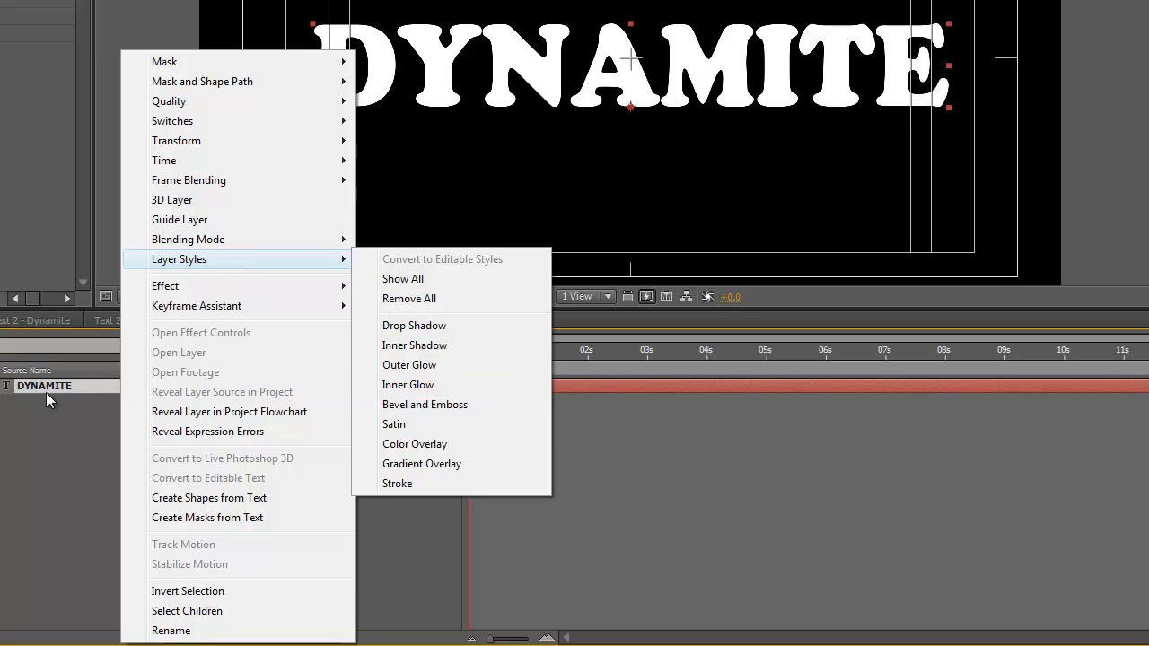
left_click(411, 405)
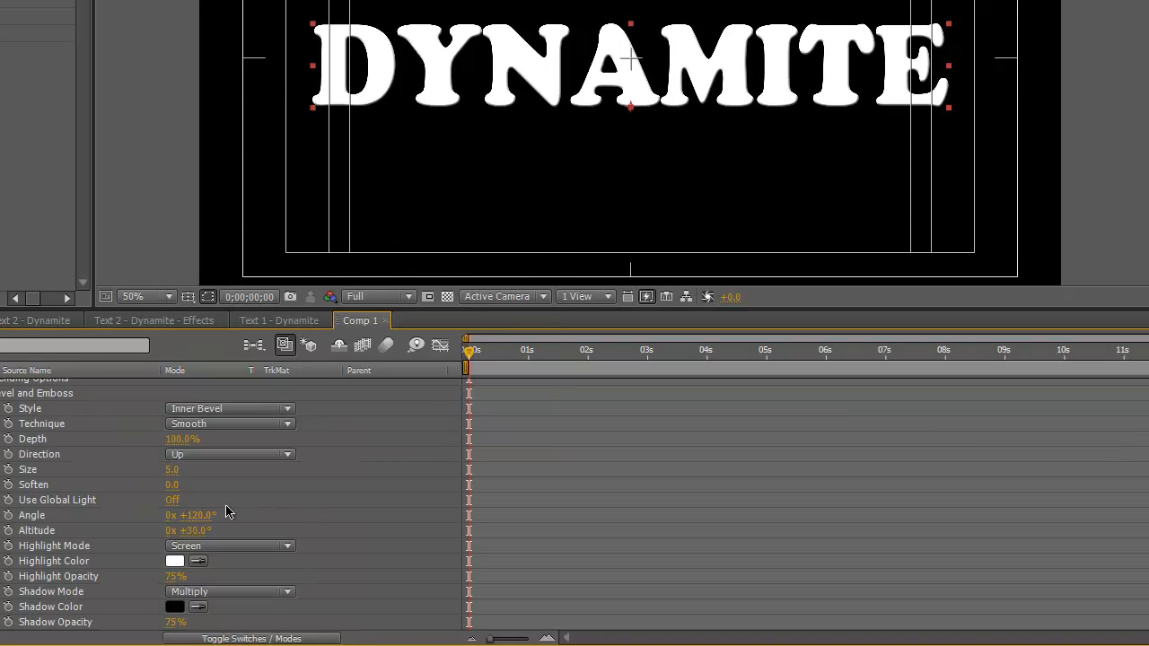
left_click(180, 469)
type("2")
left_click(295, 493)
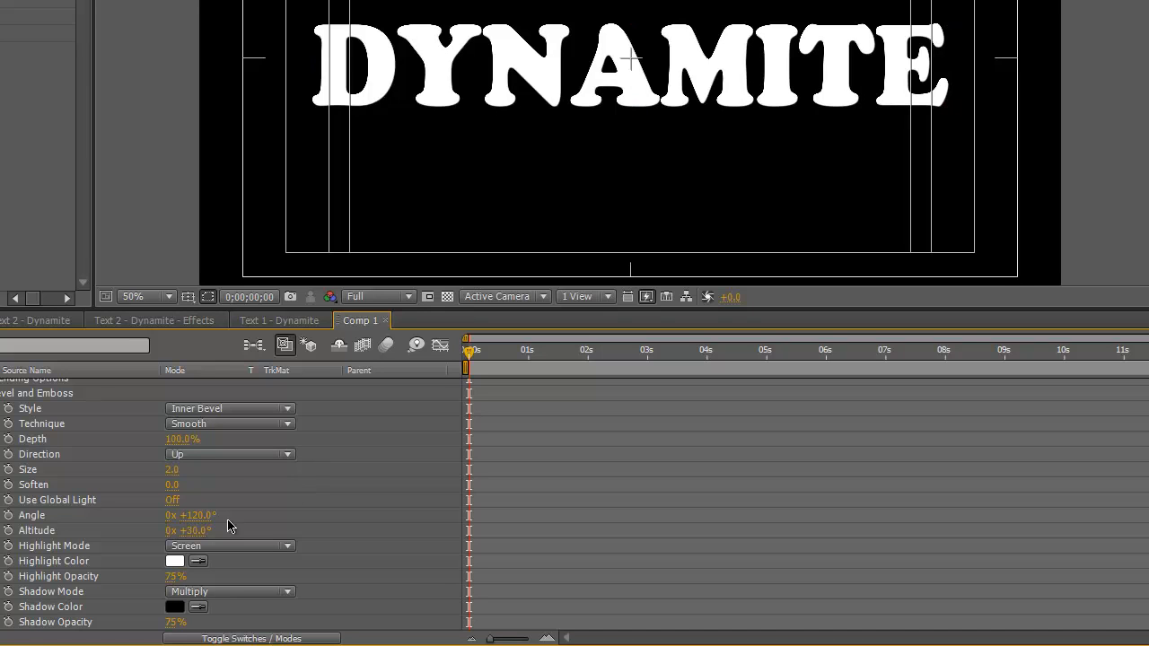
left_click_drag(174, 576, 302, 578)
left_click(370, 473)
left_click(1, 393)
Add a Gradient Overlay layer style to the DYNAMITE text and expand its settings
right_click(57, 382)
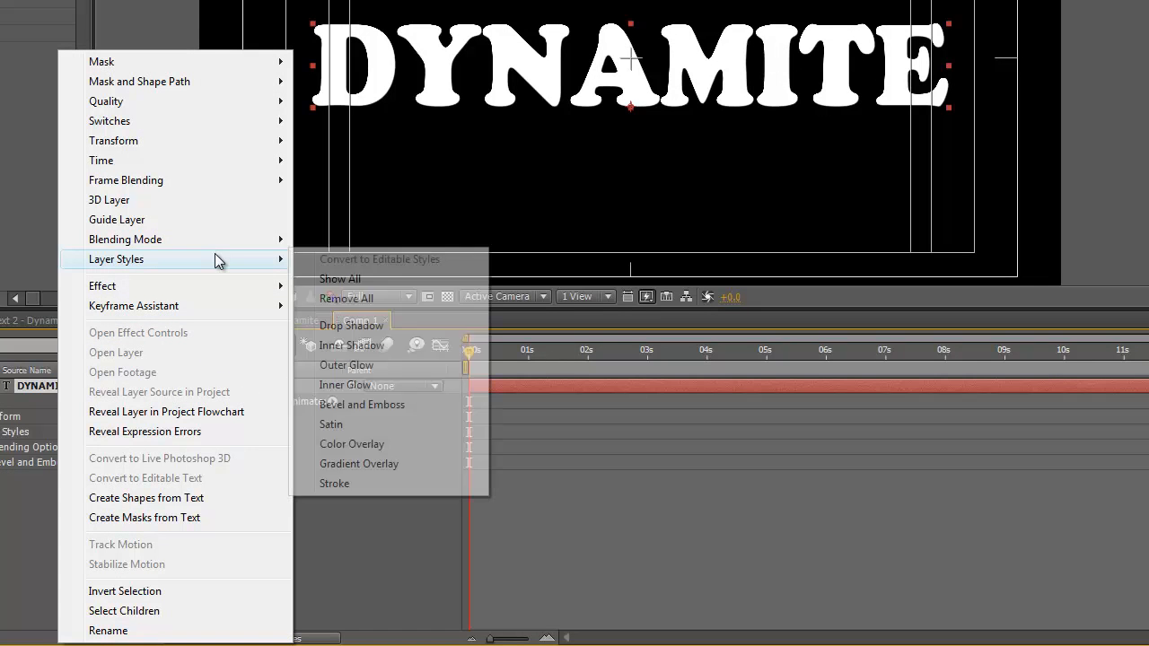
left_click(357, 464)
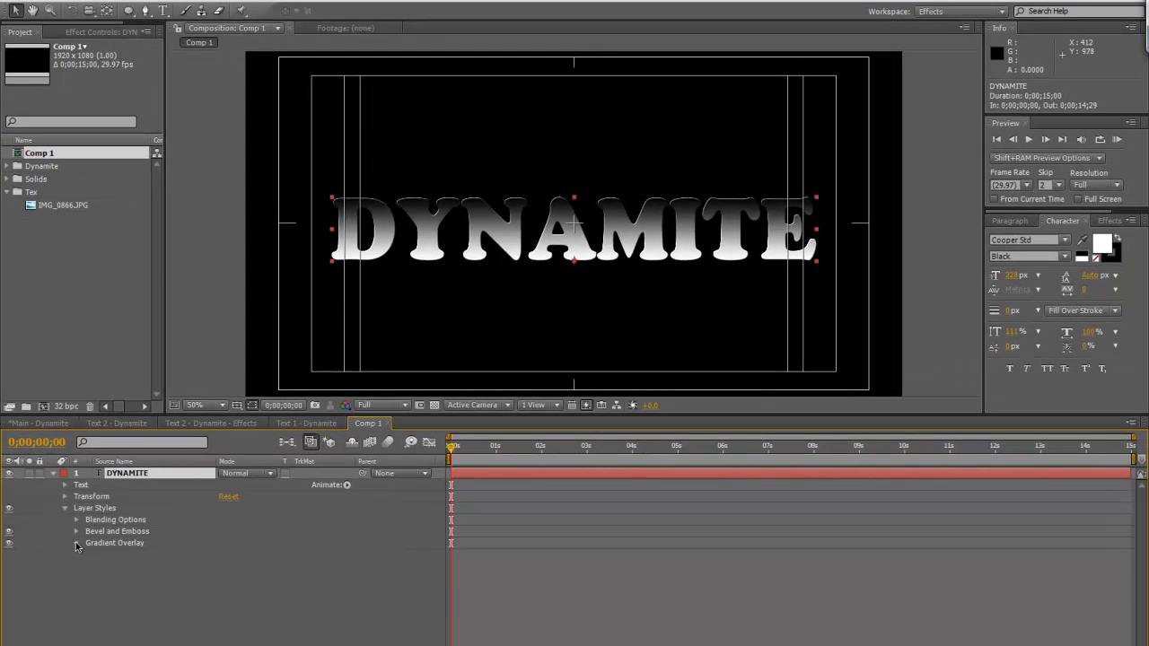
left_click(76, 537)
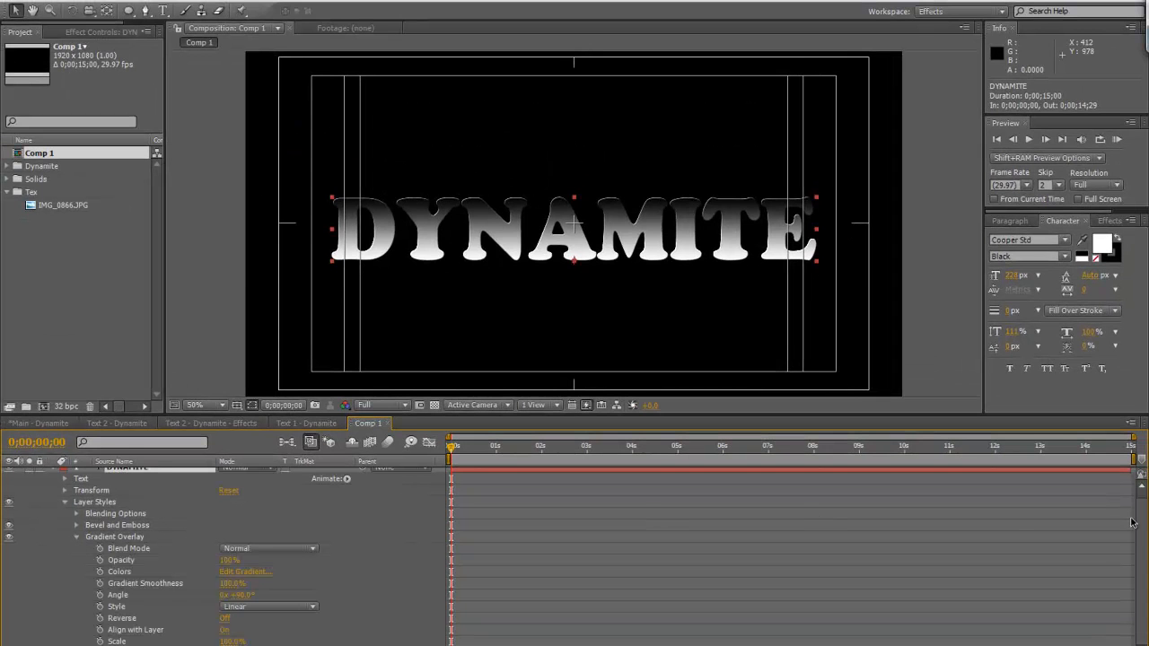
scroll(1143, 526, "up", 1)
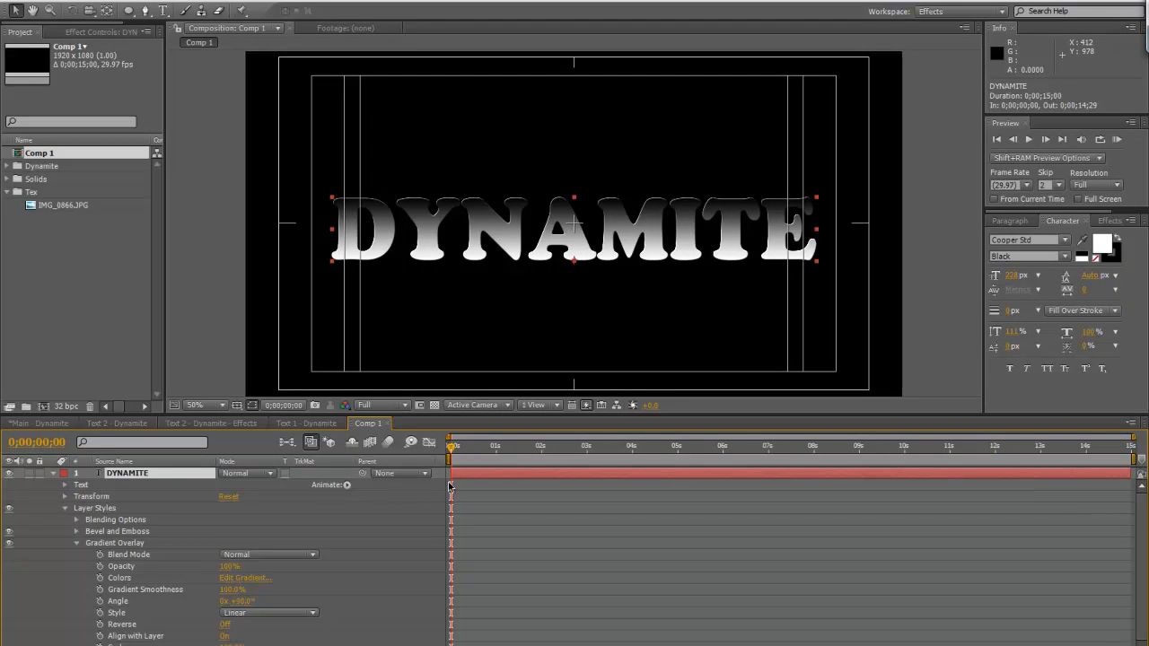
Set the DYNAMITE text's stroke width to 10 px
left_click(1009, 311)
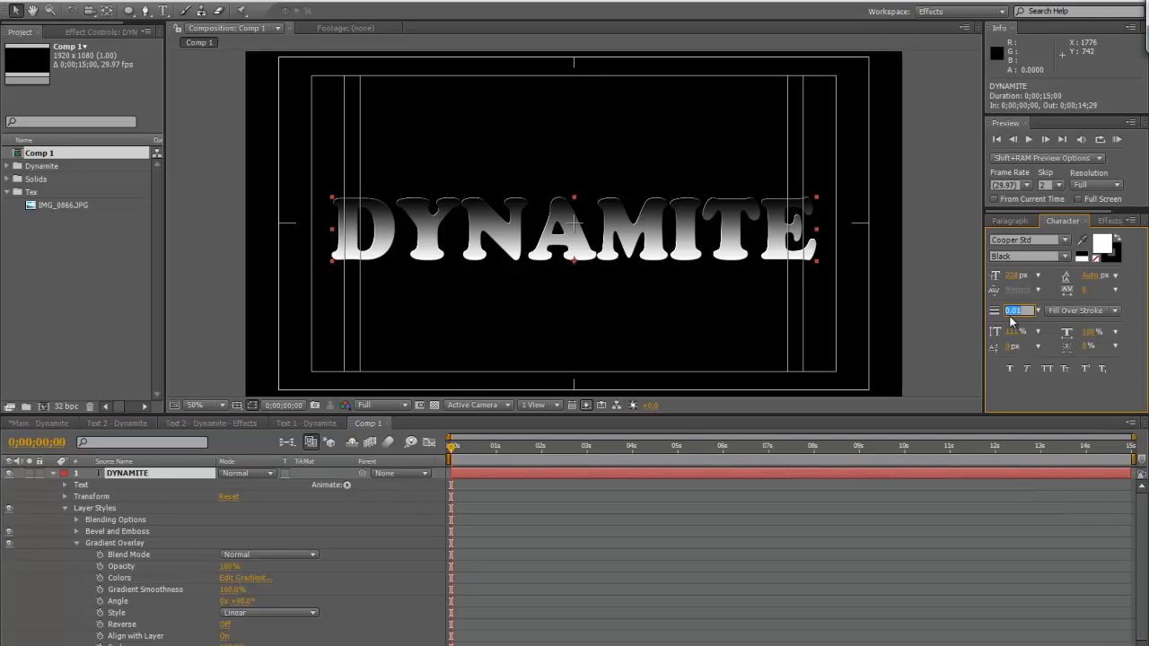
type("10")
key("Return")
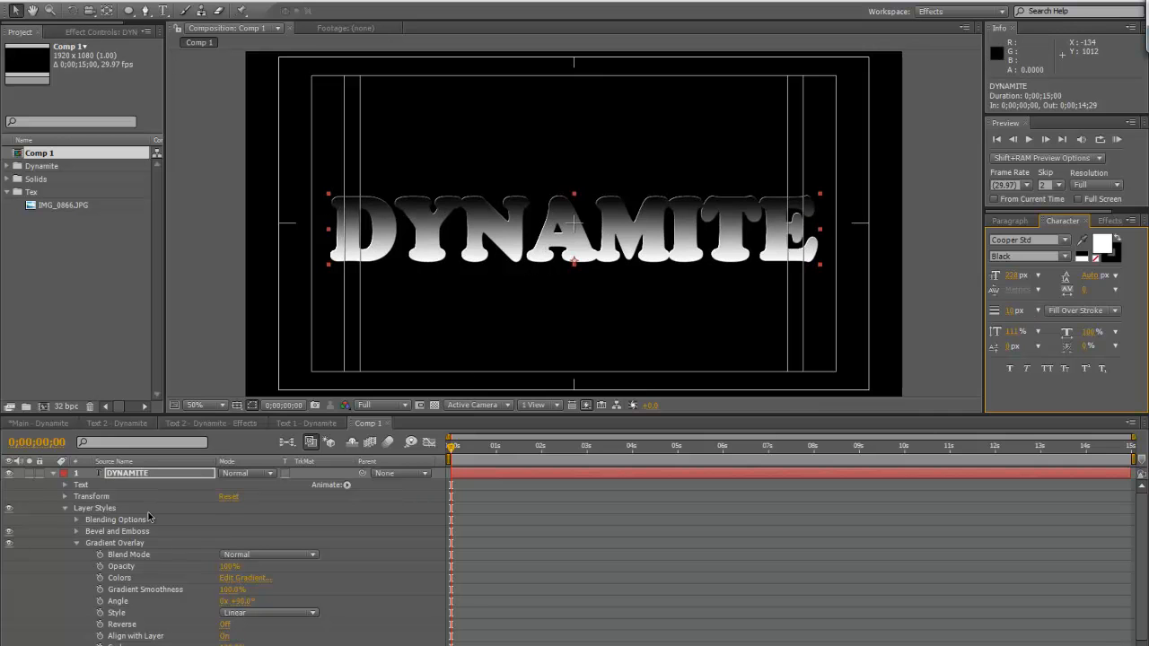
In the overlay's gradient, colour the start stop dark brown 512713 and add a copper B1775A stop at about 18.8%
left_click(247, 579)
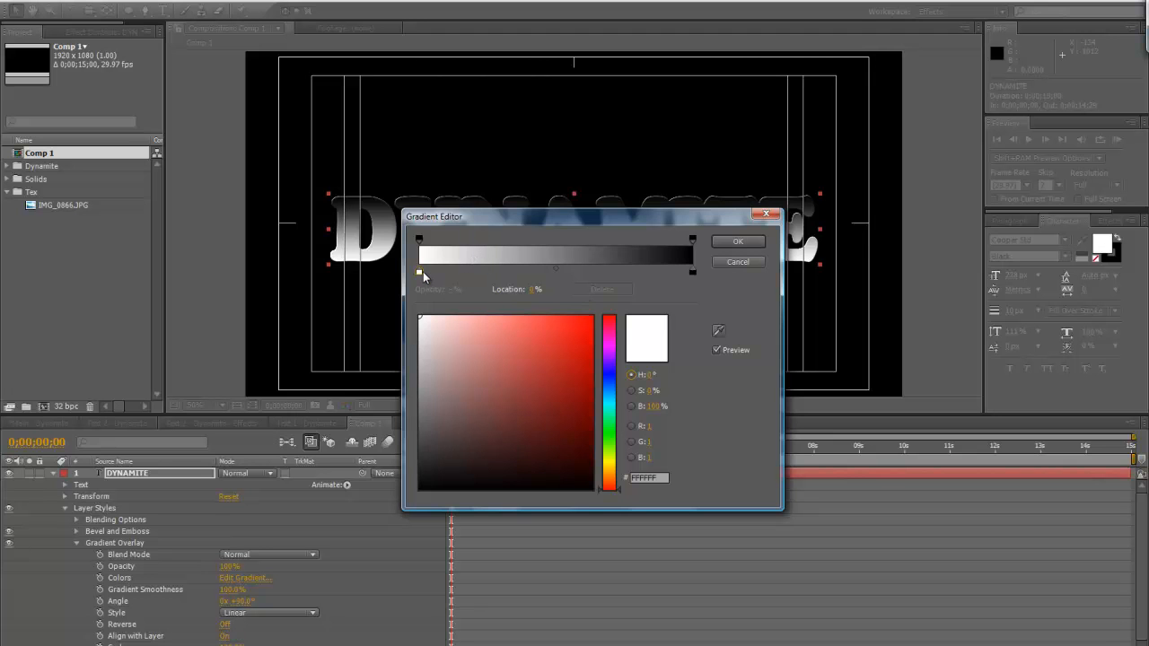
left_click(610, 478)
left_click_drag(608, 483, 552, 435)
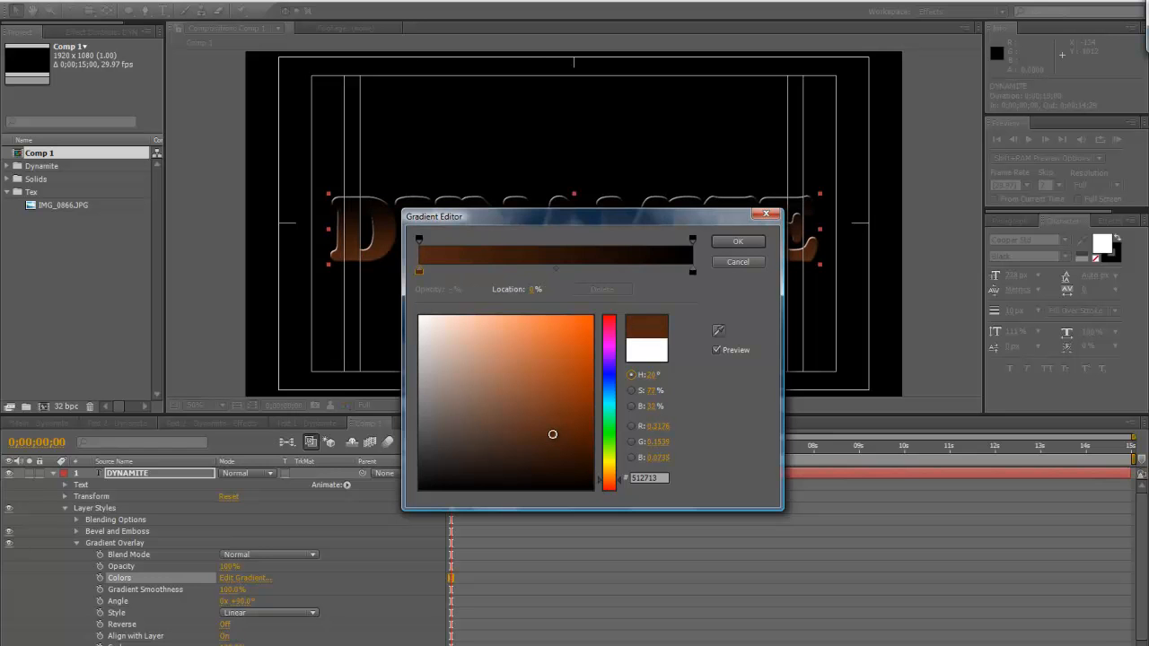
left_click_drag(443, 272, 471, 275)
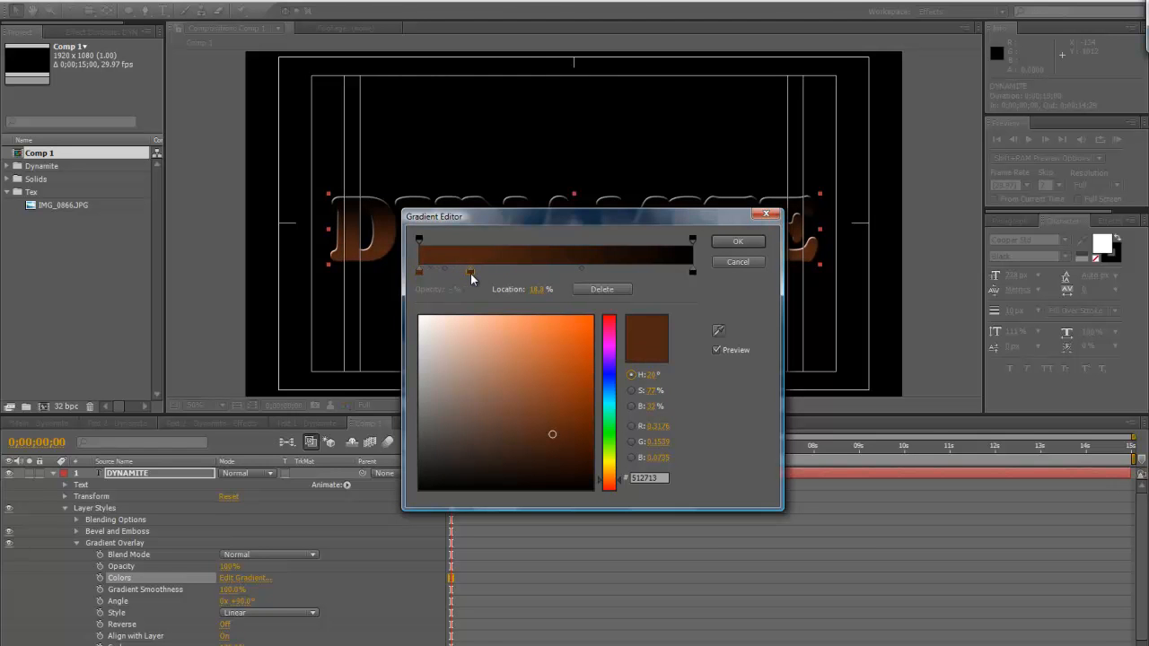
mouse_move(504, 360)
left_mouse_down()
mouse_move(518, 370)
mouse_move(490, 360)
mouse_move(504, 368)
left_mouse_up()
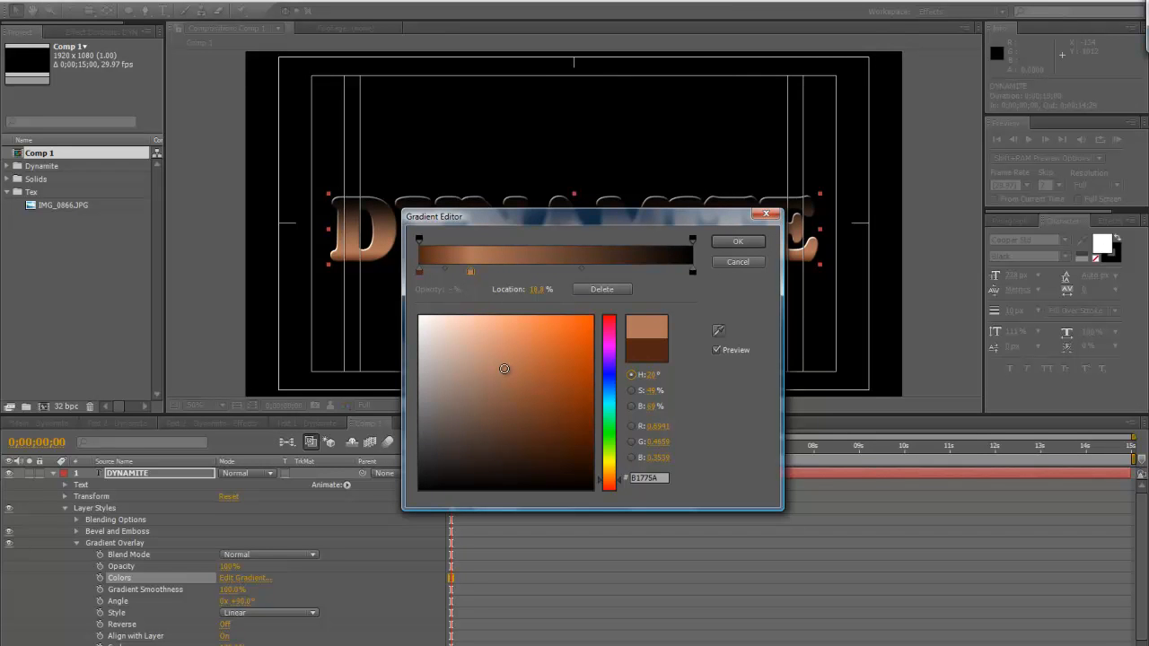
Add a third gradient stop at about 49% and colour it pale cream E3D2A3
left_click_drag(531, 274, 554, 278)
left_click_drag(505, 368, 460, 337)
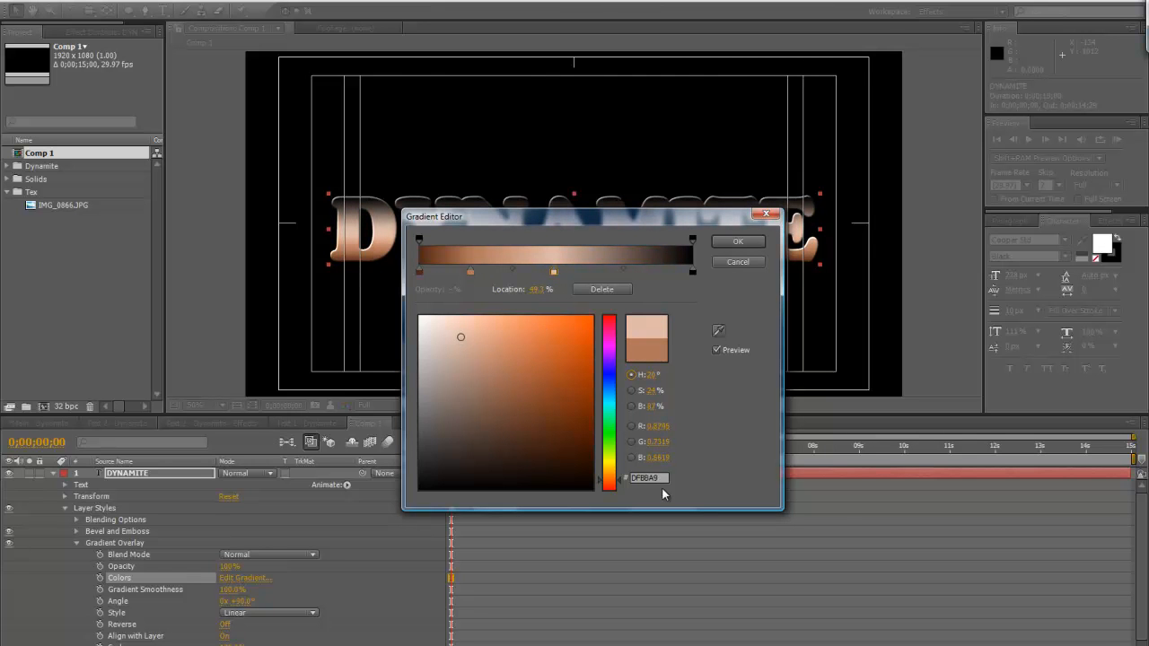
left_click(617, 476)
left_click_drag(617, 477, 617, 472)
left_click_drag(473, 336, 467, 334)
Place a copy of the dark brown 512713 stop just after the cream stop, keeping the original at 0%
left_click(419, 273)
left_click_drag(421, 273, 585, 274)
left_click_drag(434, 273, 419, 274)
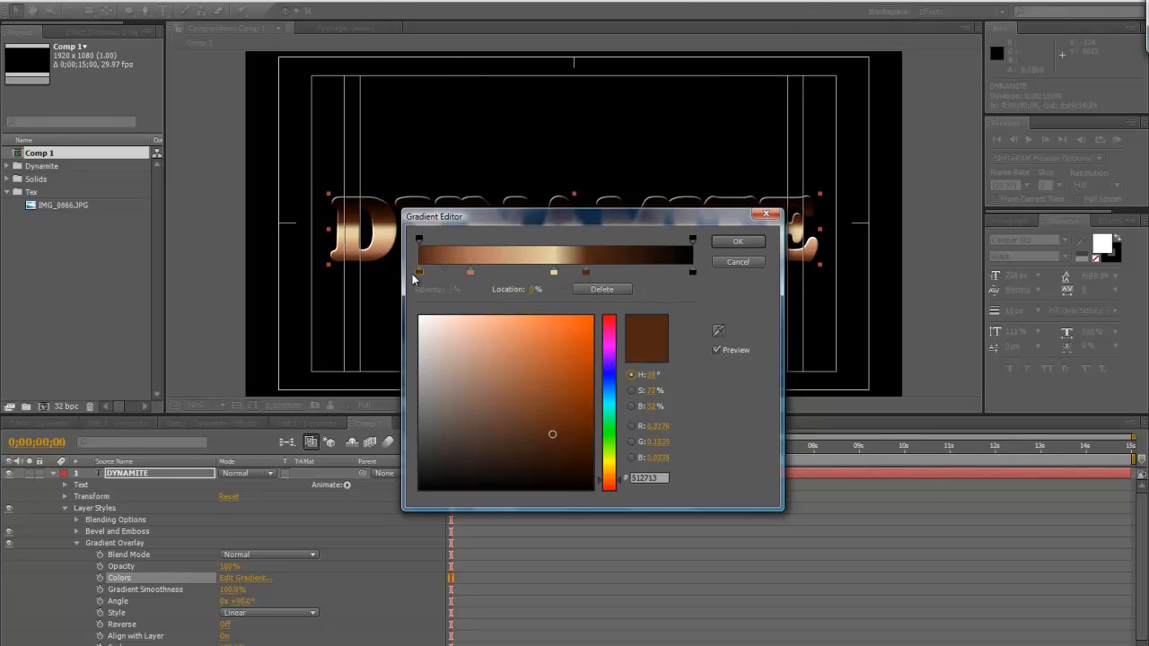
Copy the copper B1775A stop to about 69%, past the second dark brown stop, and delete the extra brown stop tried beside it
left_click(471, 272)
left_click_drag(420, 273, 629, 276)
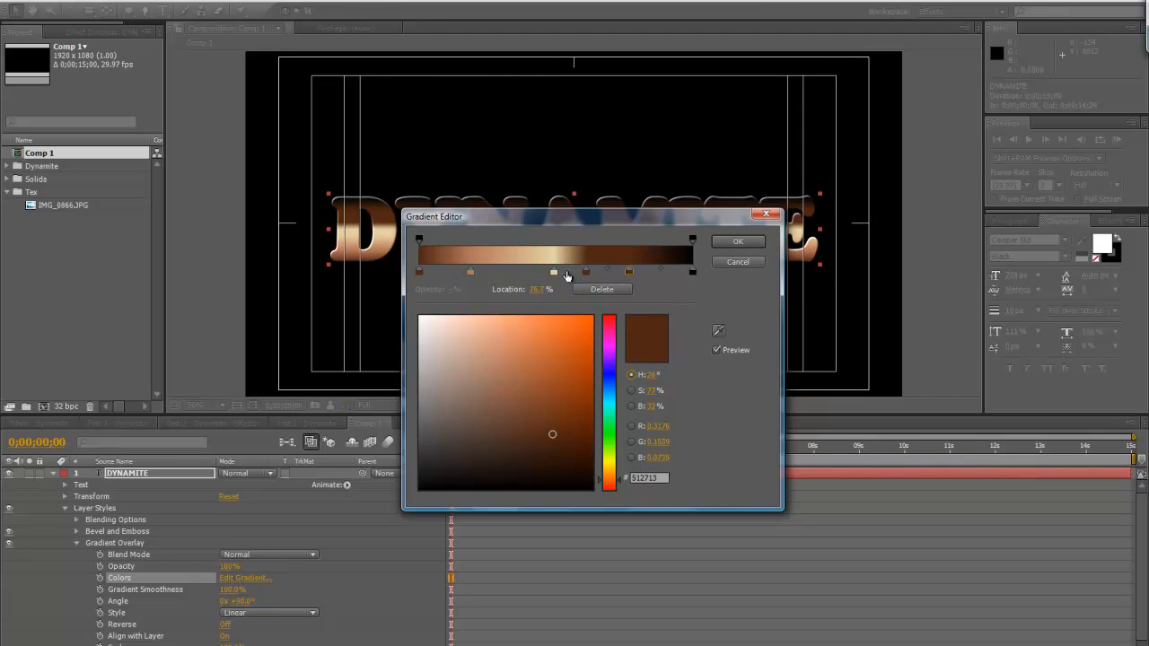
left_click(481, 274)
left_click_drag(481, 274, 607, 282)
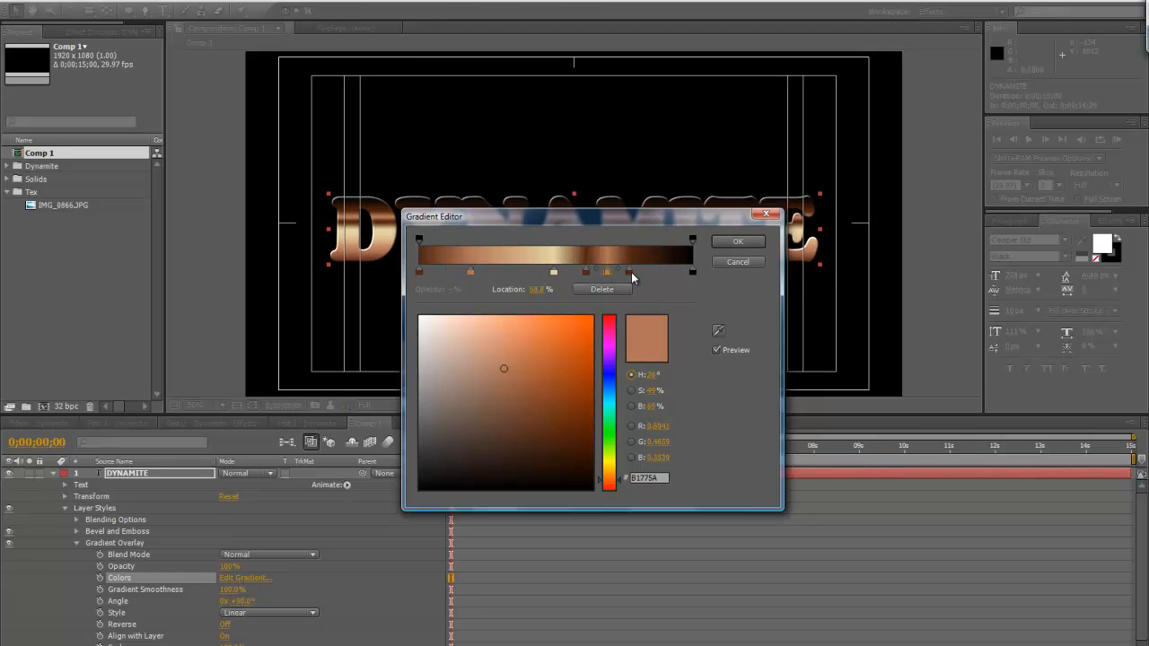
left_click(628, 272)
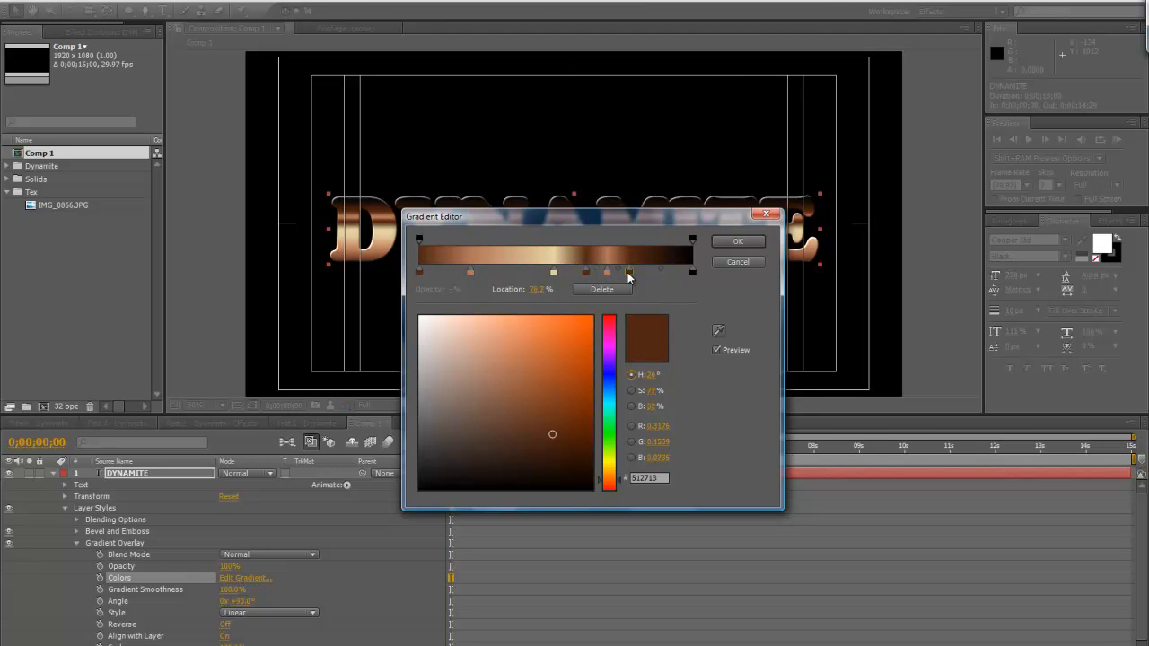
left_click_drag(628, 275, 696, 328)
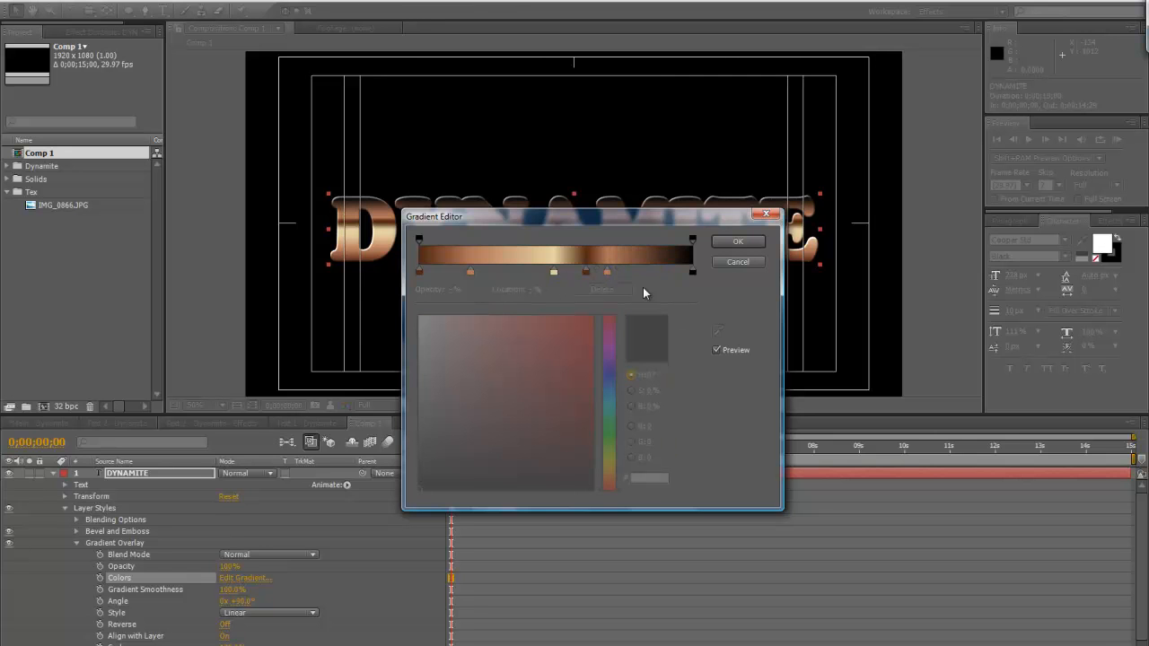
Move the second copper stop to 80% and delete the black end stop from the gradient
left_click_drag(607, 274, 639, 276)
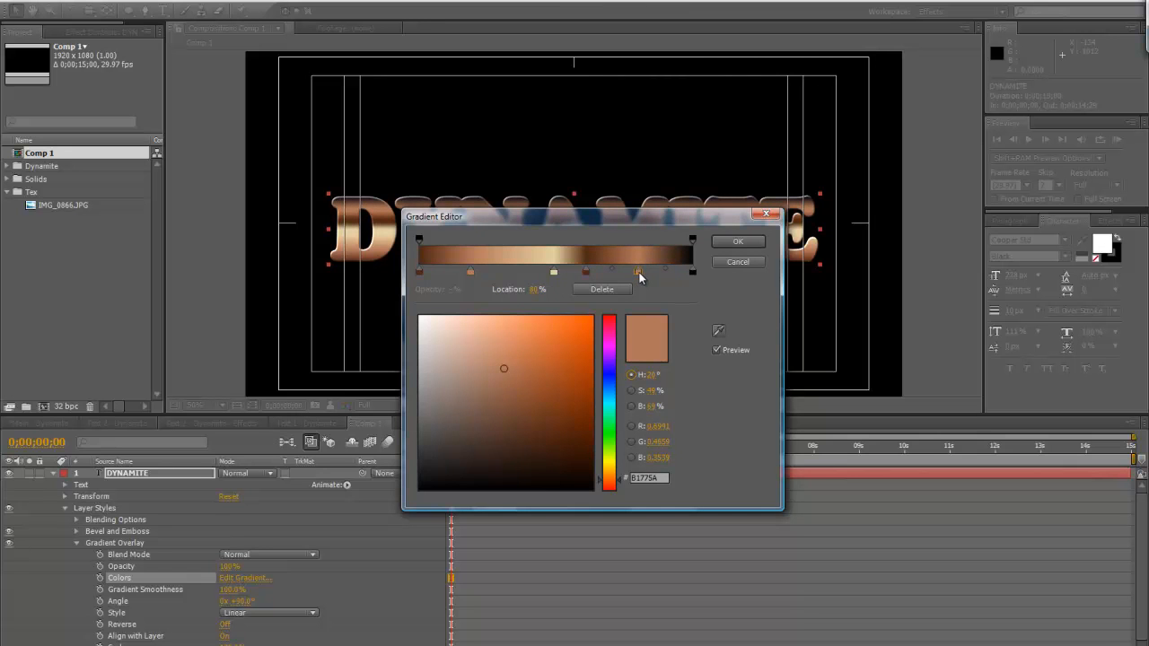
left_click(553, 273)
left_click_drag(691, 273, 710, 320)
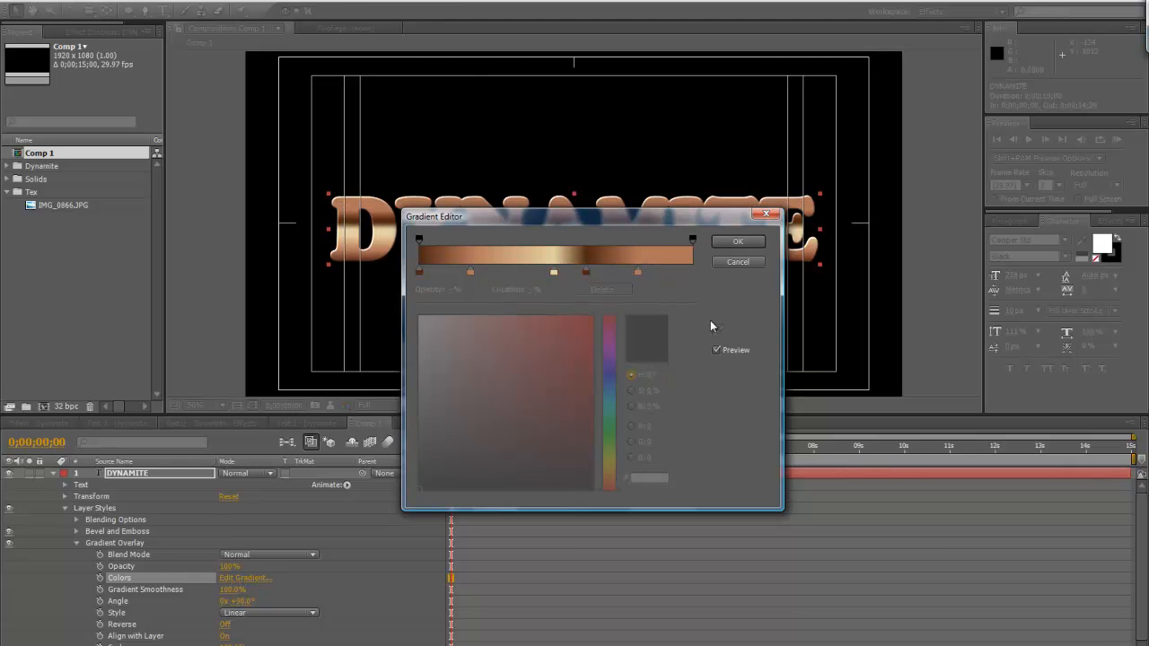
left_click(554, 273)
left_click(568, 268)
left_click(554, 273)
left_click(564, 272)
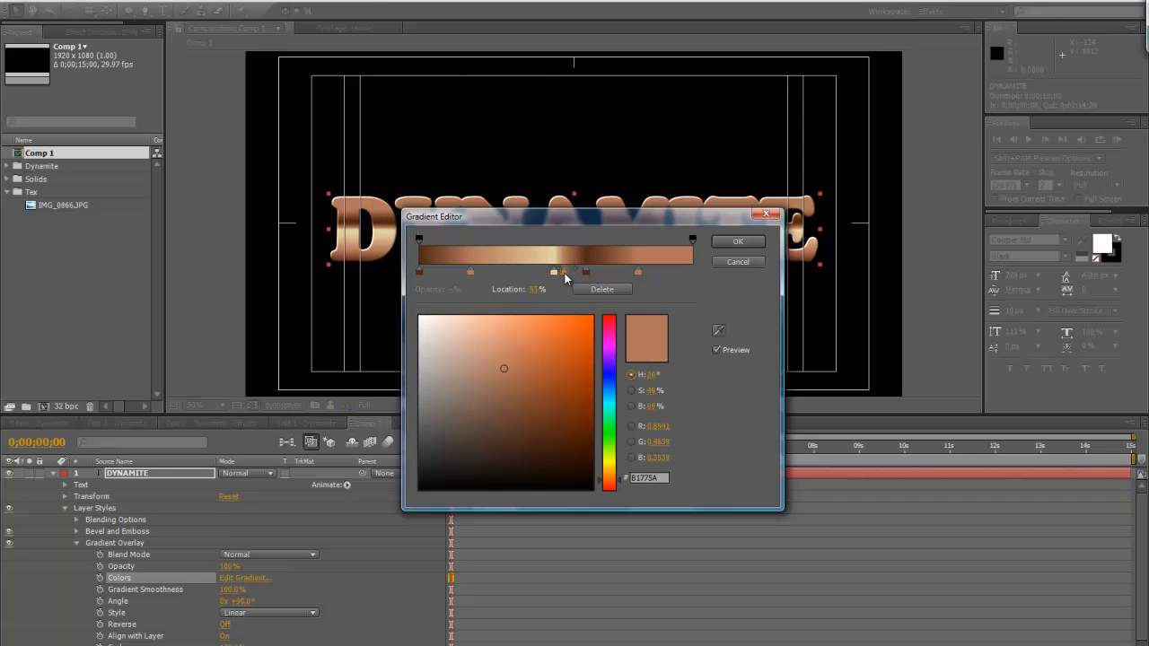
left_click_drag(563, 273, 566, 315)
Copy the cream E3D2A3 stop to the gradient's end at 100%
left_click(554, 273)
left_click_drag(553, 275, 699, 279)
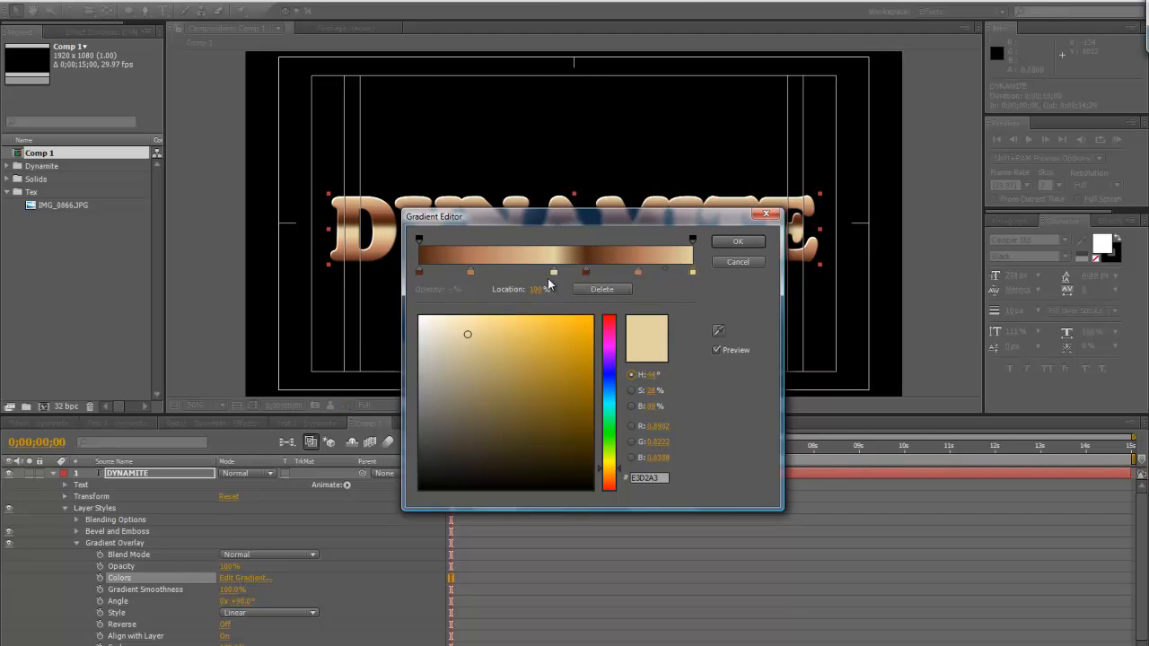
Move the middle cream gradient stop to about 44% and darken the starting brown stop to 32190D
left_click_drag(553, 273, 541, 276)
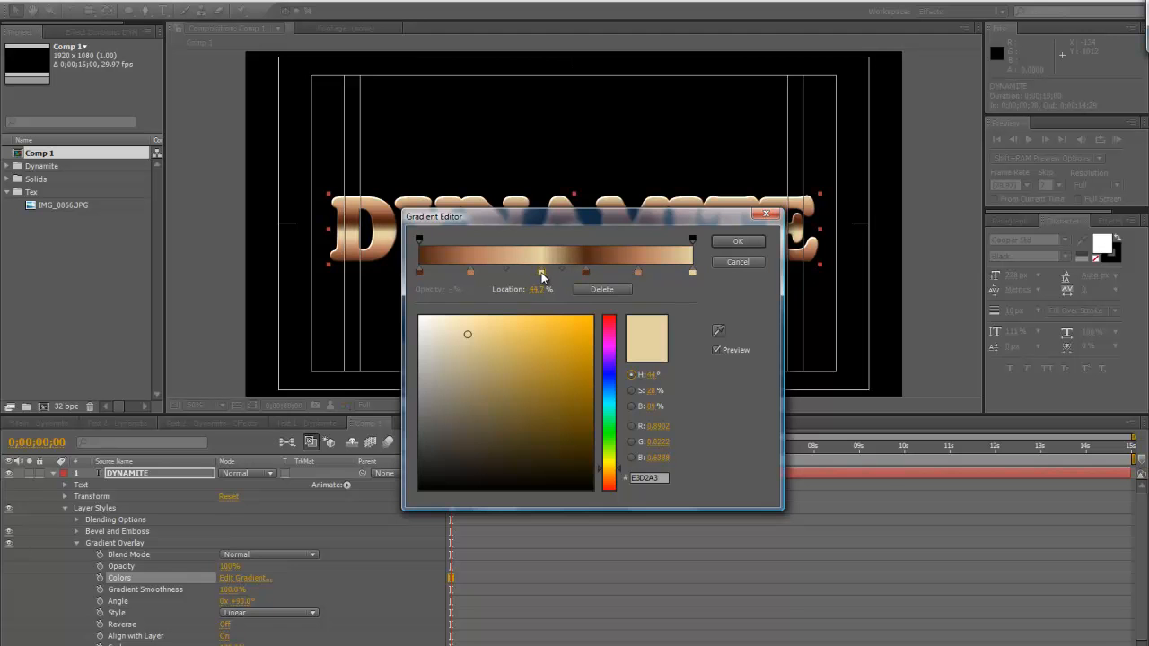
left_click(469, 272)
left_click(419, 271)
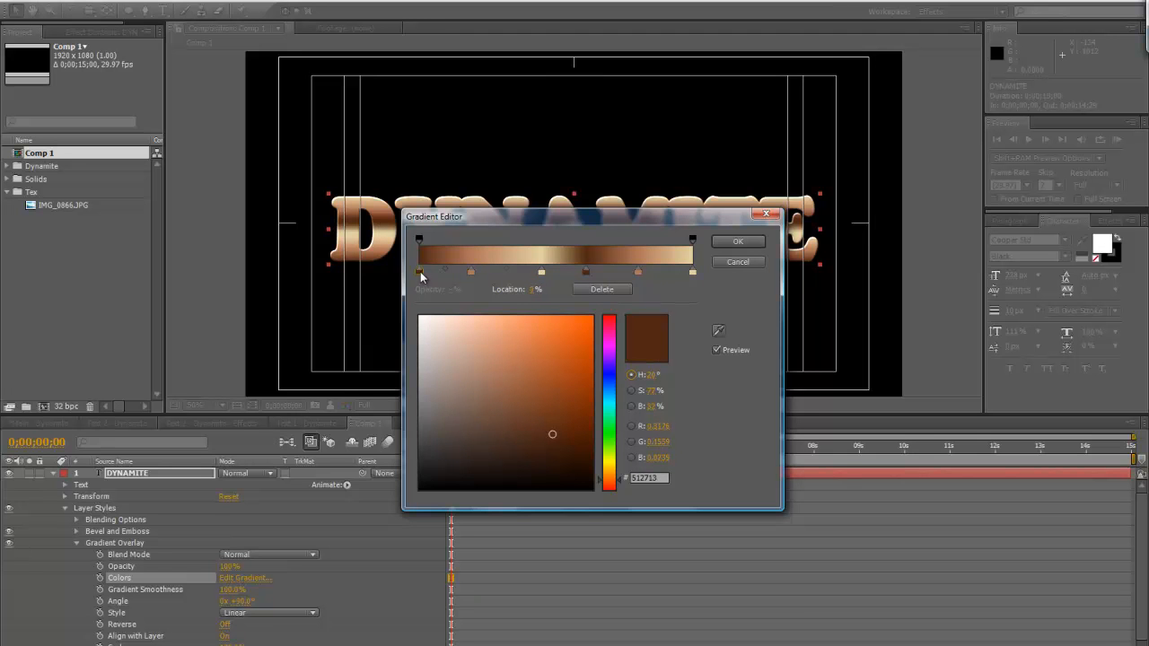
left_click(548, 455)
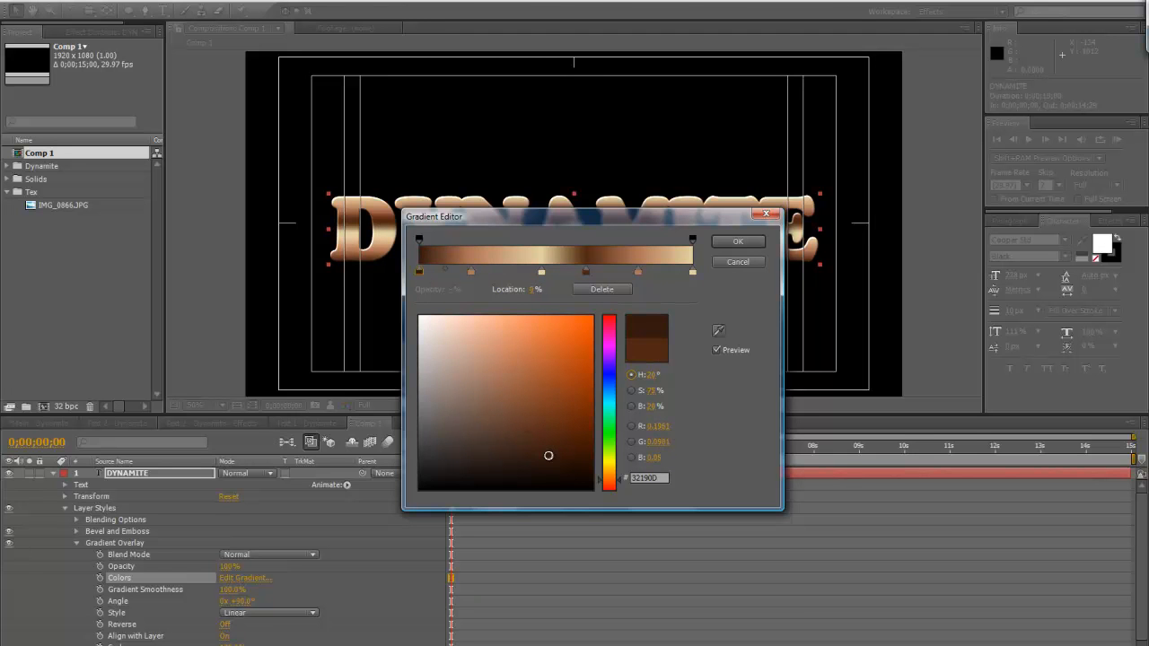
Replace the second dark brown stop with a copy of the 32190D stop at about 60%
left_click_drag(419, 271, 582, 364)
left_click(421, 272)
left_click_drag(598, 272, 584, 277)
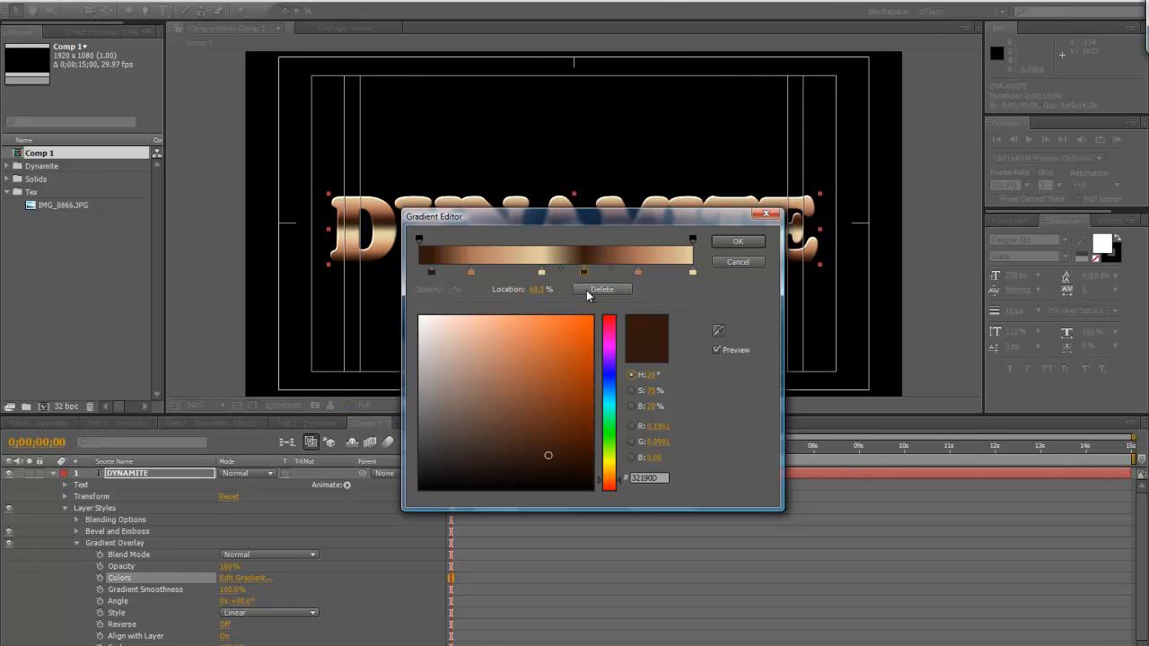
Make the middle and end cream stops slightly paler and apply the gradient
left_click(541, 273)
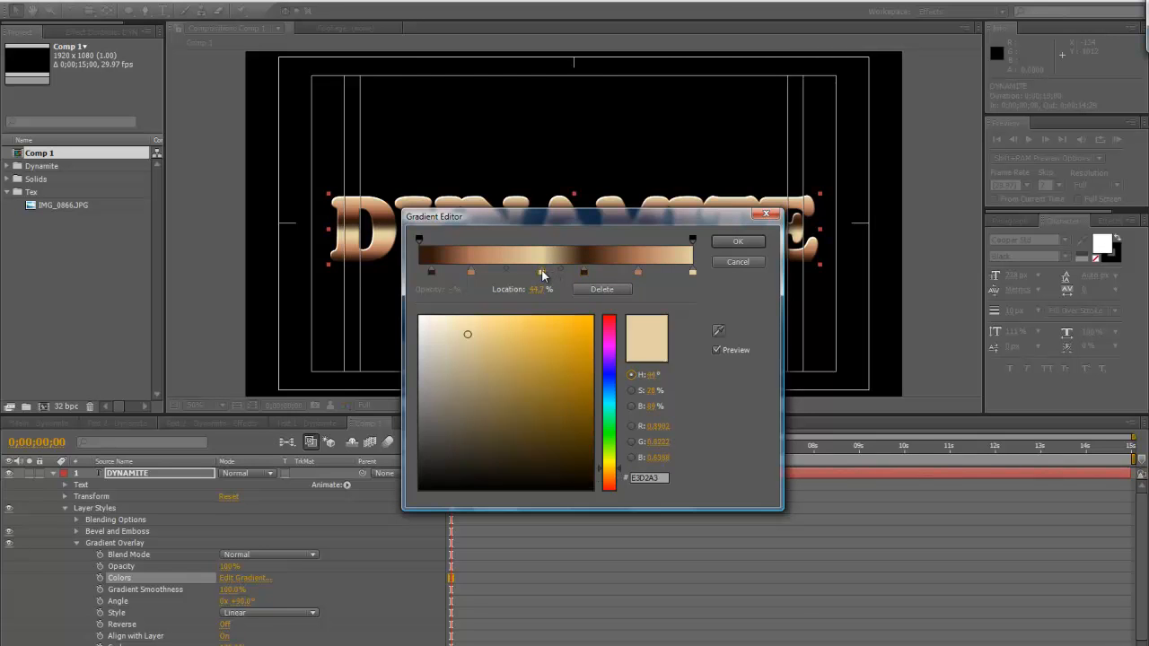
left_click(459, 333)
left_click(691, 272)
left_click_drag(466, 334, 457, 334)
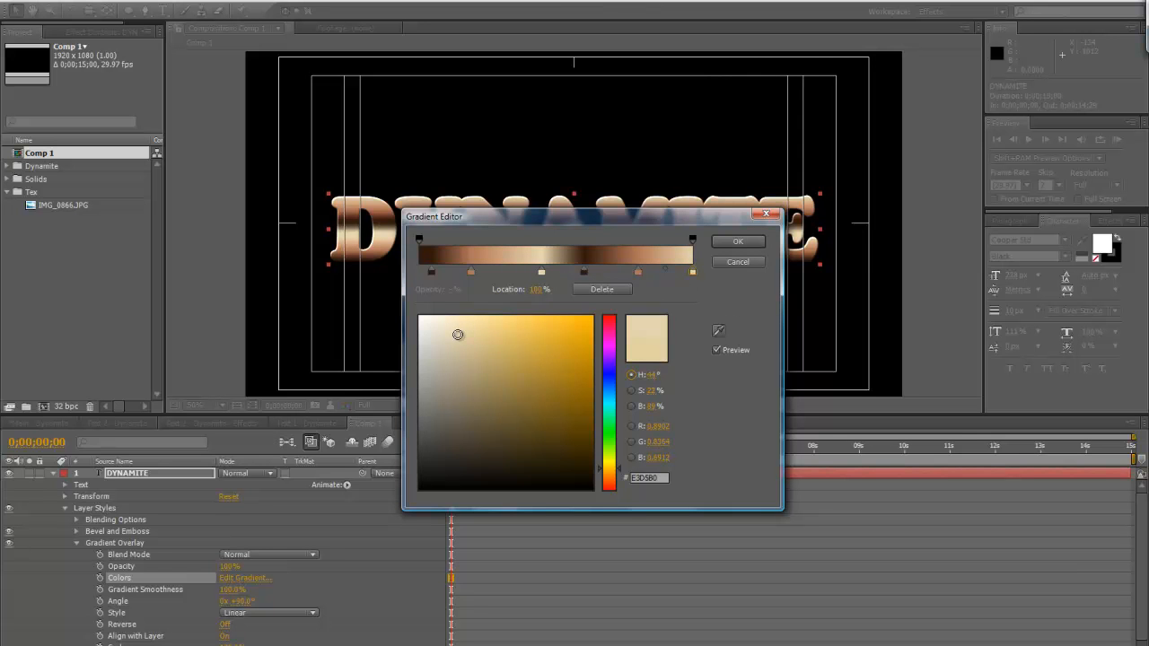
left_click(740, 242)
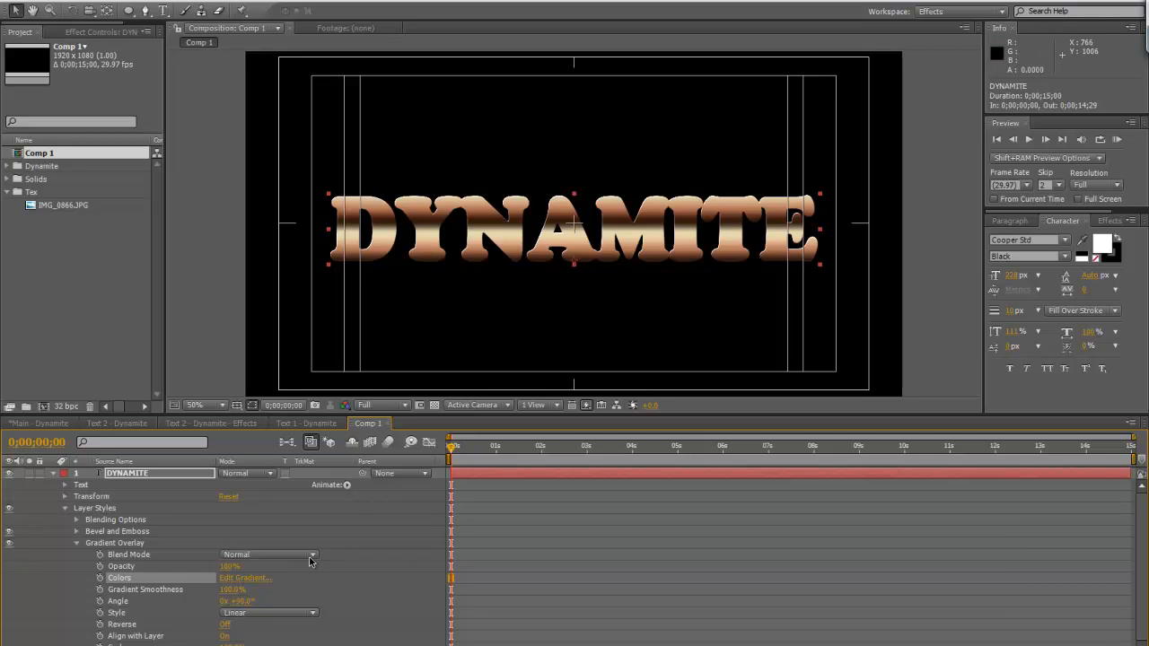
Set the gradient overlay's style to Reflected and duplicate the DYNAMITE layer
left_click(279, 618)
left_click(273, 643)
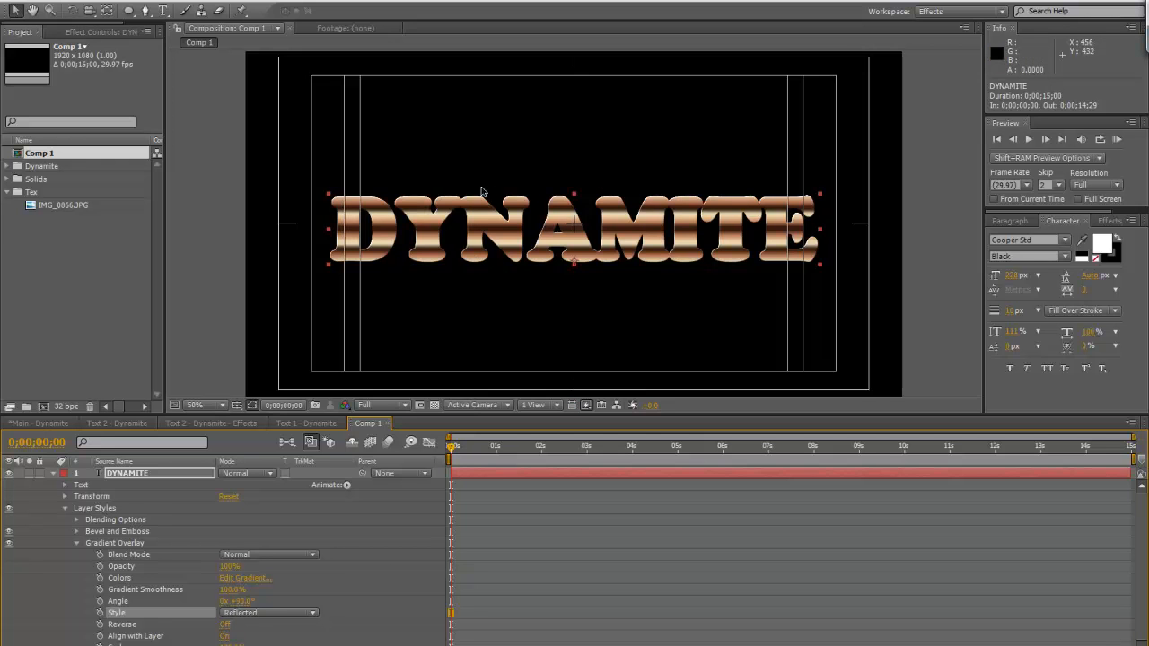
left_click(53, 473)
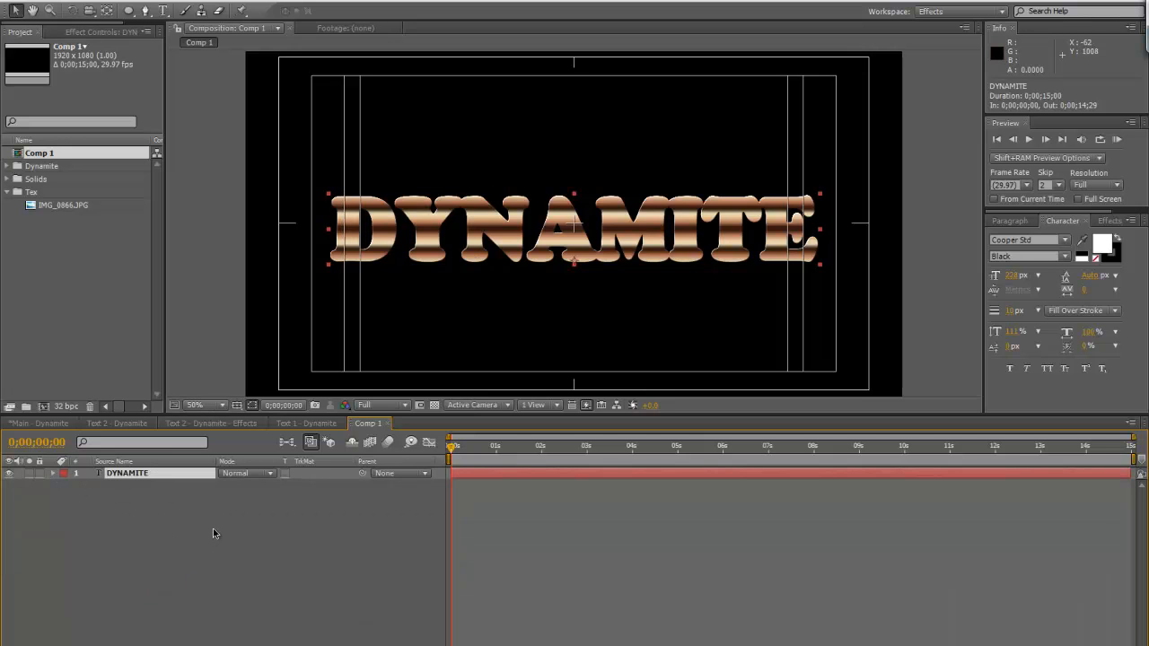
key("ctrl+d")
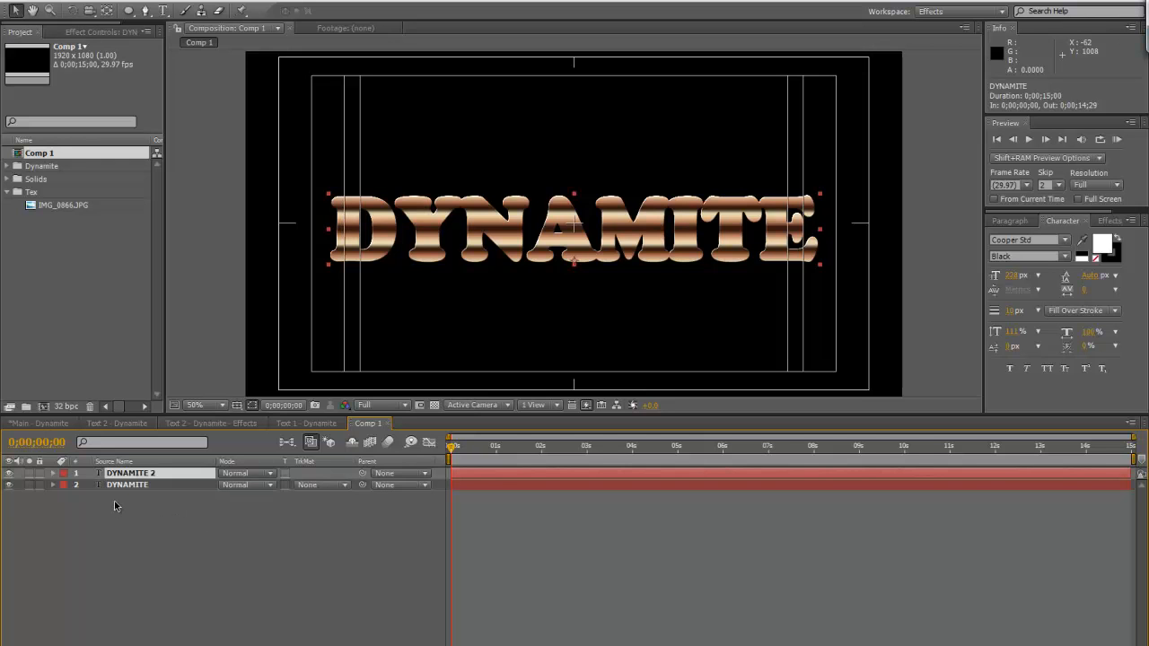
In the copy's gradient overlay, remove the end cream and second copper stops and move the second dark brown stop to 100%
left_click(53, 473)
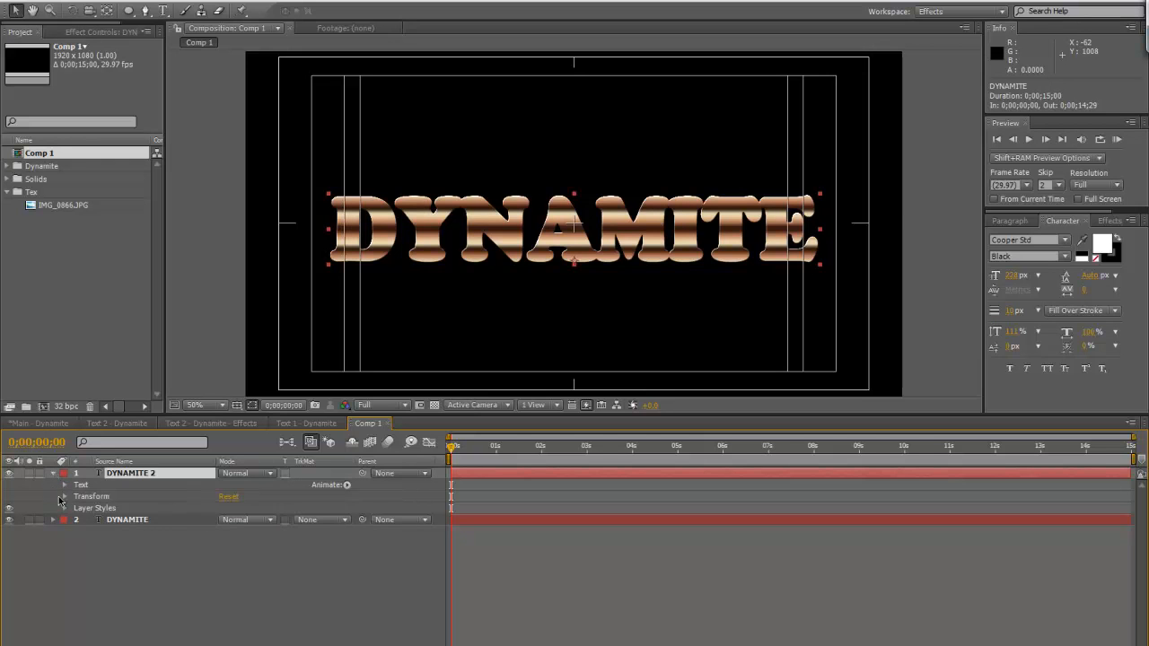
left_click(64, 508)
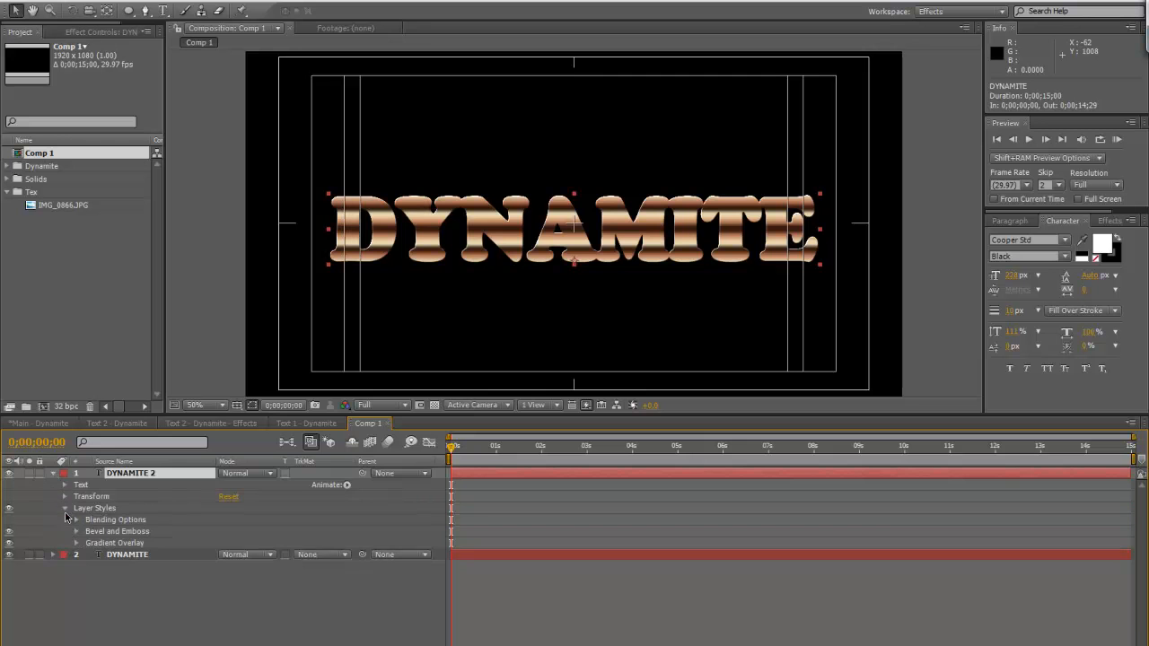
left_click(76, 543)
left_click(244, 575)
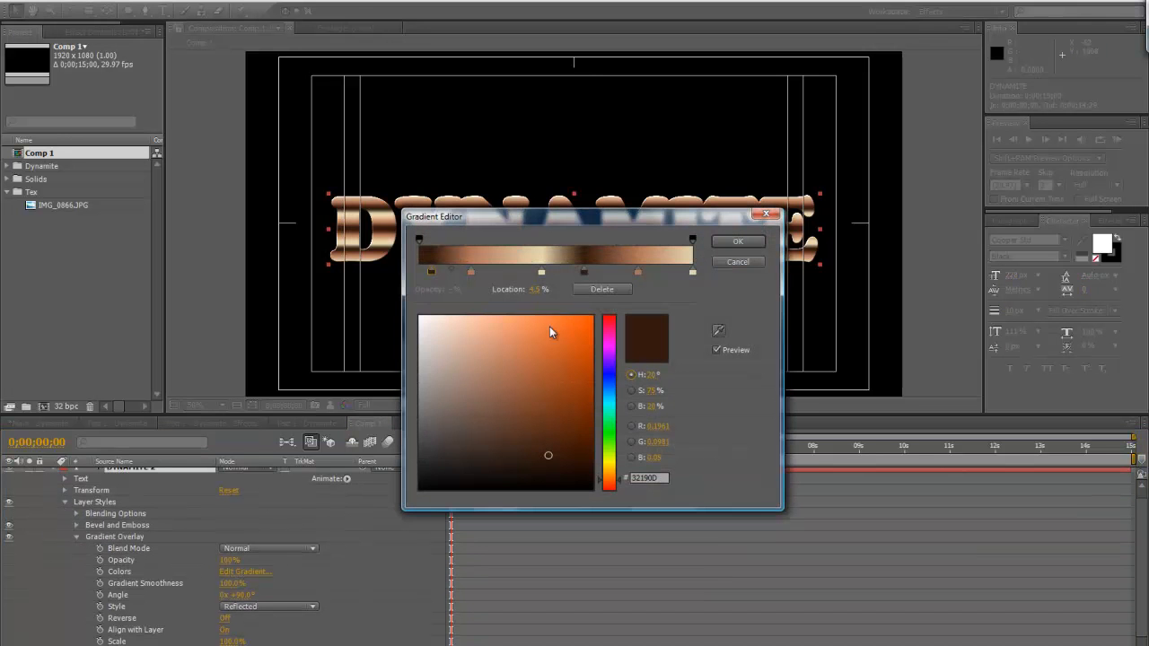
left_click(694, 272)
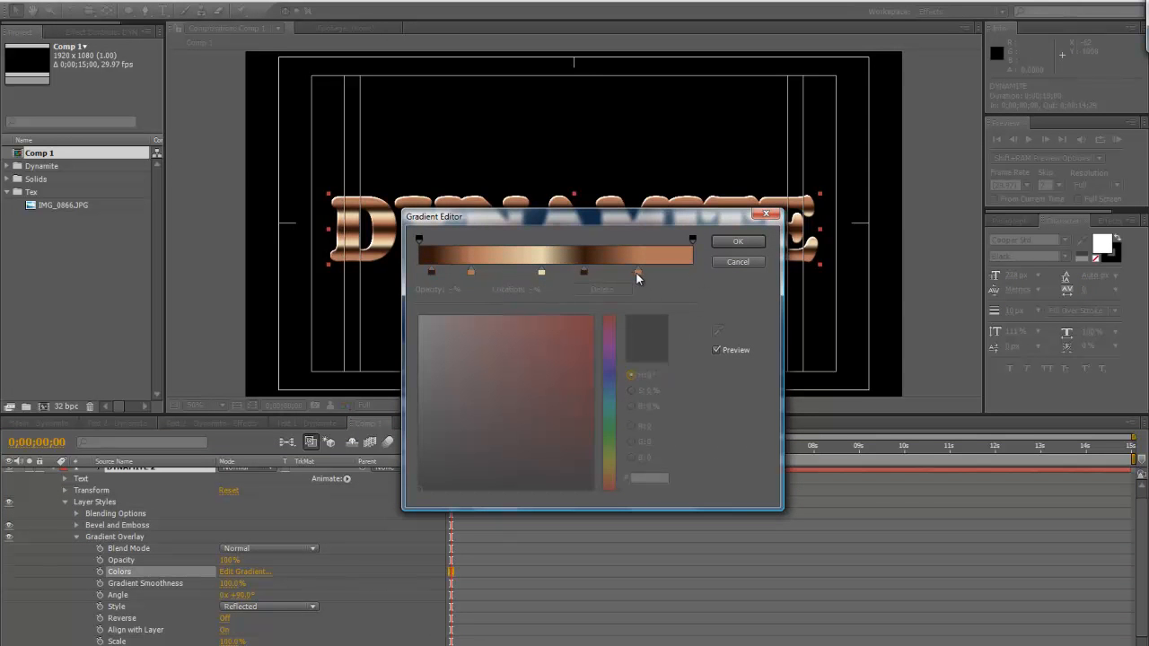
left_click_drag(638, 273, 566, 313)
left_click_drag(584, 273, 693, 278)
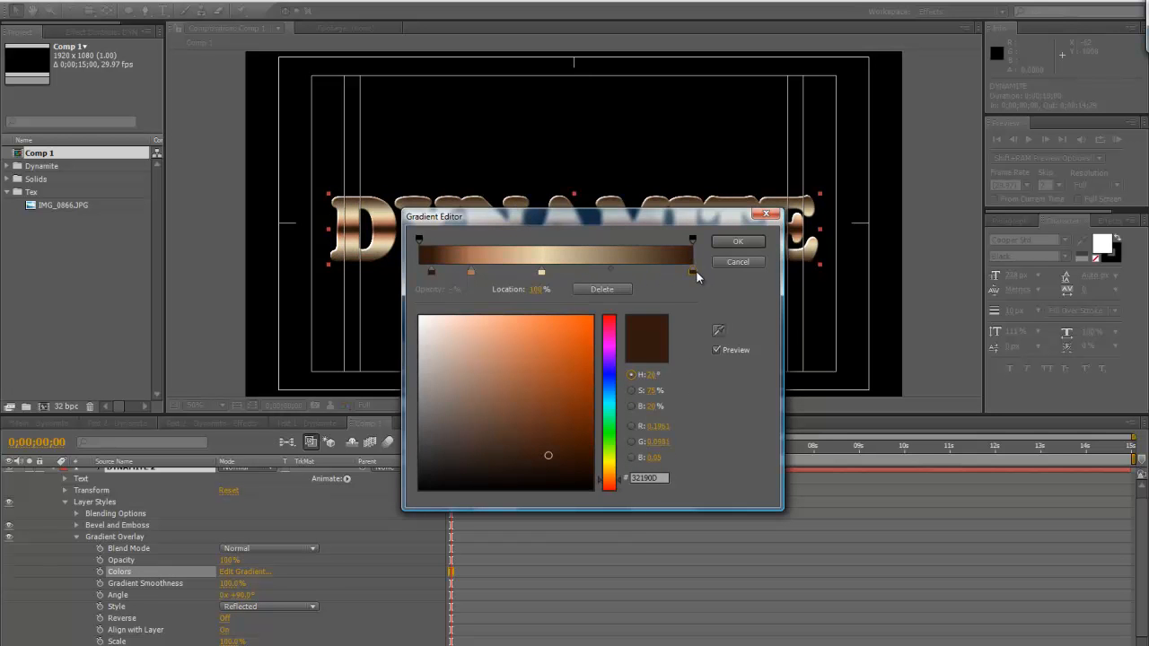
Reposition the copper stop to about 75%, the cream stop to about 42%, and the first dark brown stop to 0%
left_click_drag(470, 271, 626, 286)
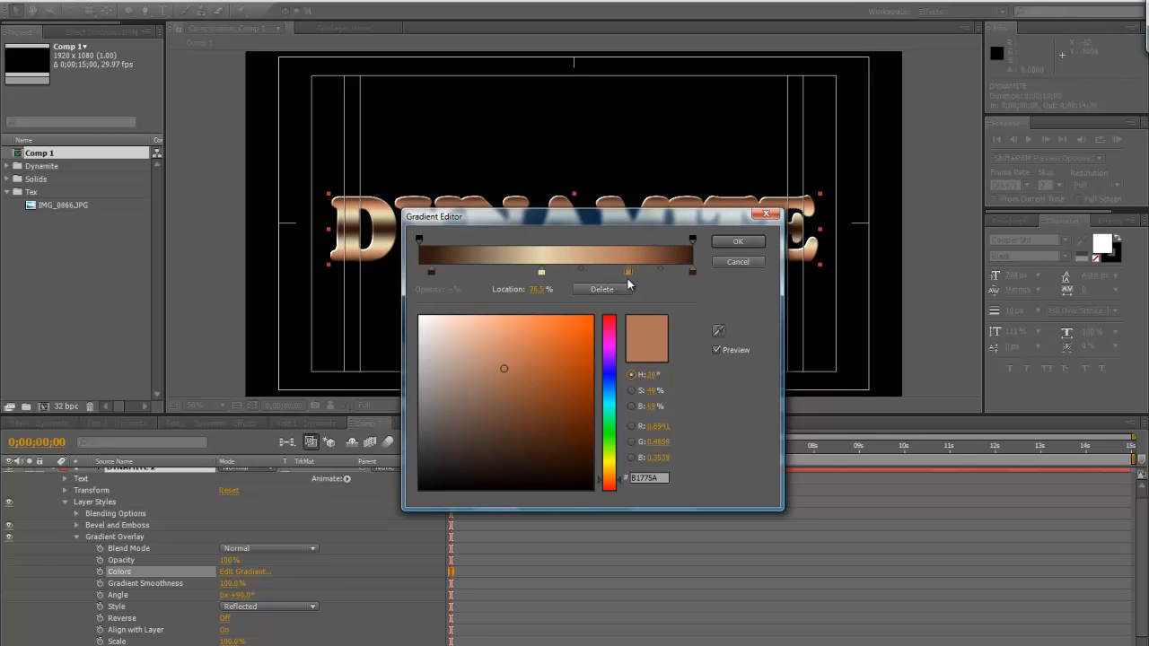
left_click_drag(541, 271, 535, 272)
left_click_drag(432, 272, 418, 272)
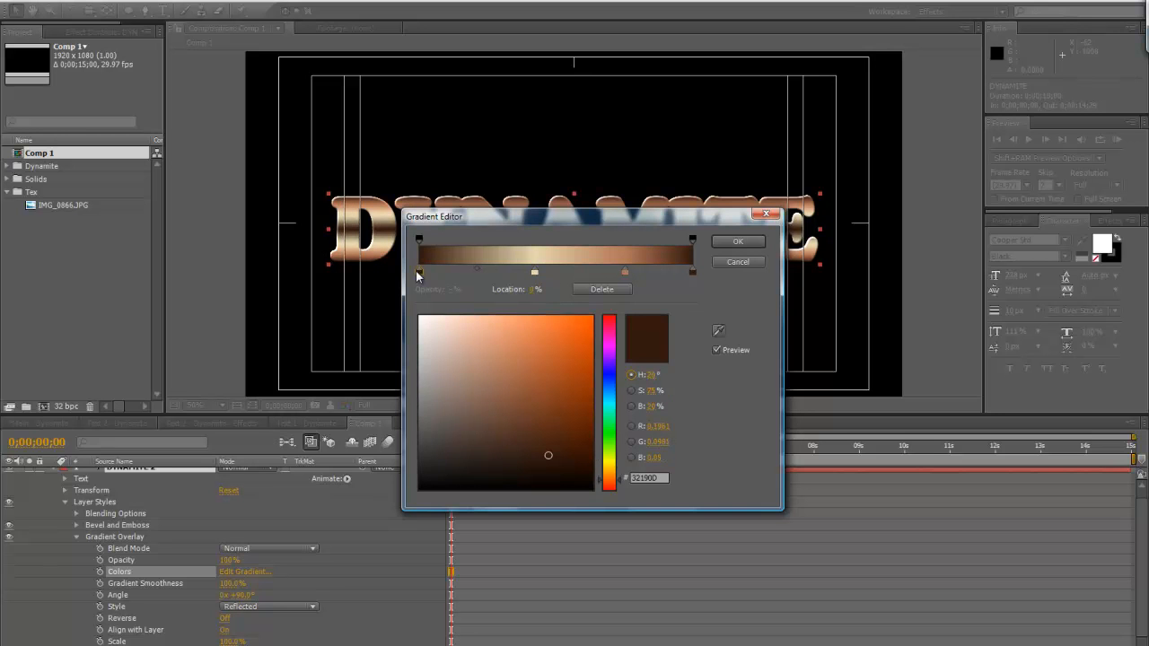
Recolour the gradient's start stop to EFE4DE and the cream stop to DCCFAD, and apply the gradient
mouse_move(457, 333)
left_mouse_down()
mouse_move(430, 325)
mouse_move(456, 339)
left_mouse_up()
left_click(536, 272)
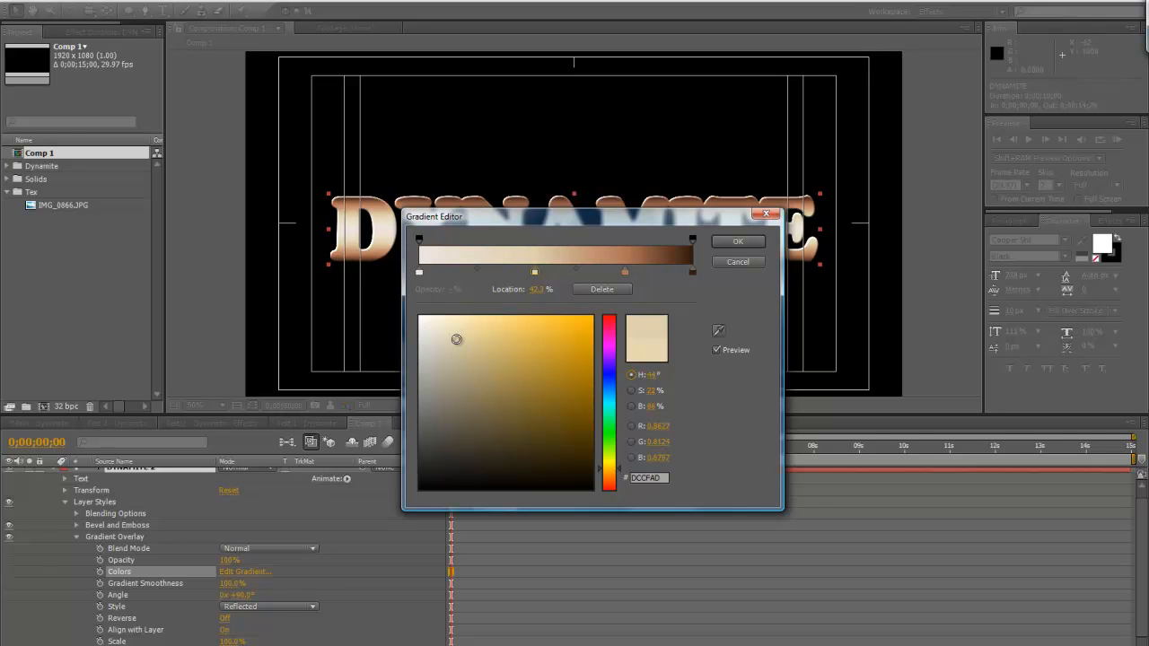
left_click(737, 242)
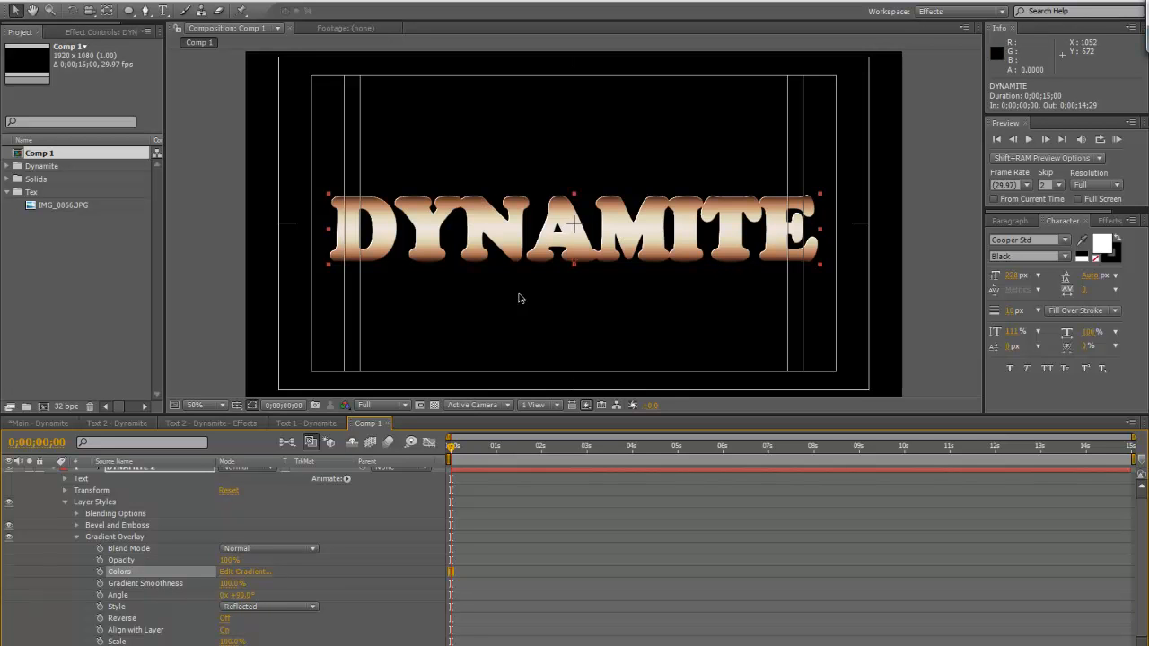
Set the DYNAMITE 2 layer's gradient overlay style to Linear
left_click(253, 573)
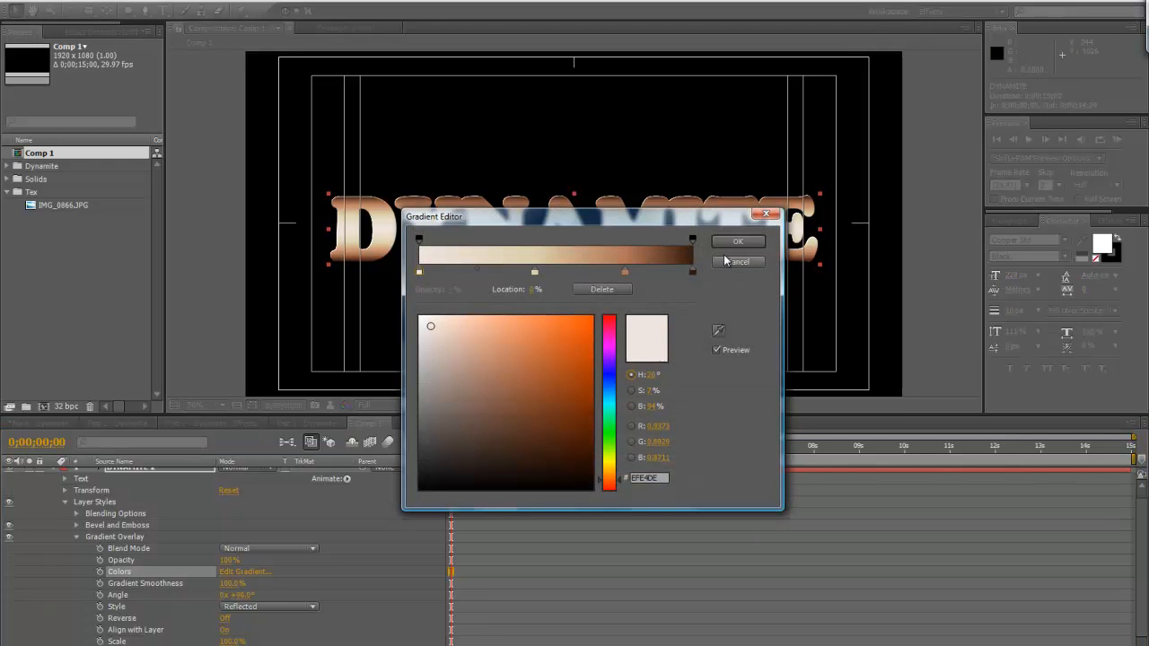
left_click(745, 263)
left_click(269, 609)
left_click(254, 563)
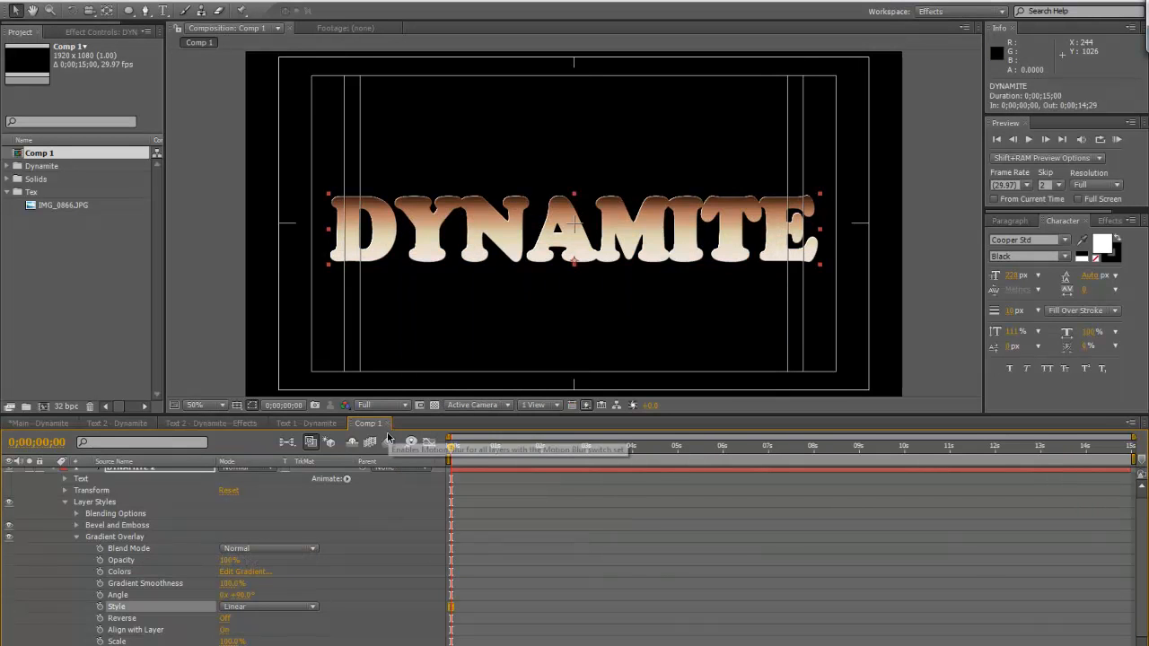
Set the stroke width of the upper DYNAMITE 2 text layer to 0 px
left_click(54, 472)
left_click(123, 484)
left_click(125, 474)
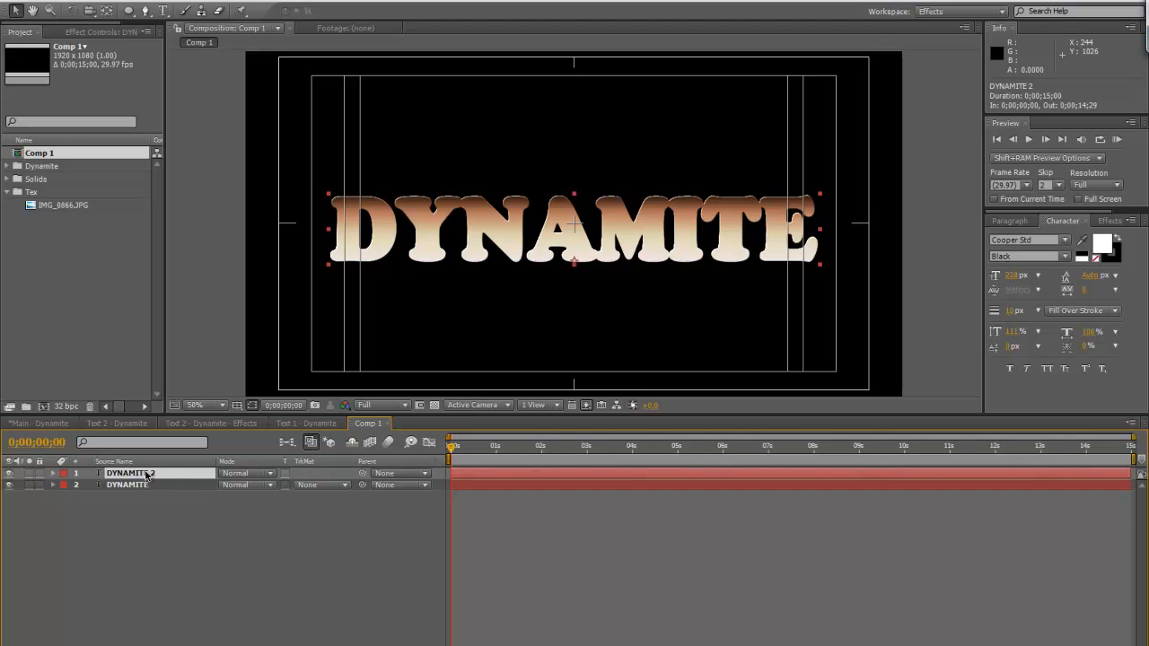
left_click(1011, 310)
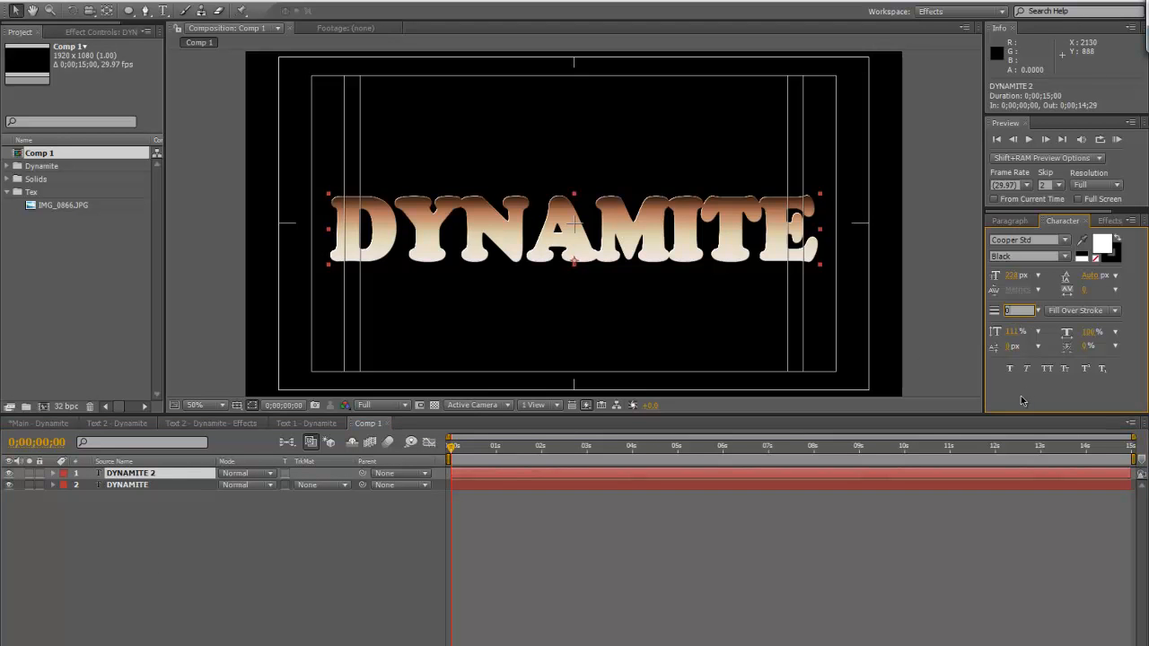
type("0")
key("Return")
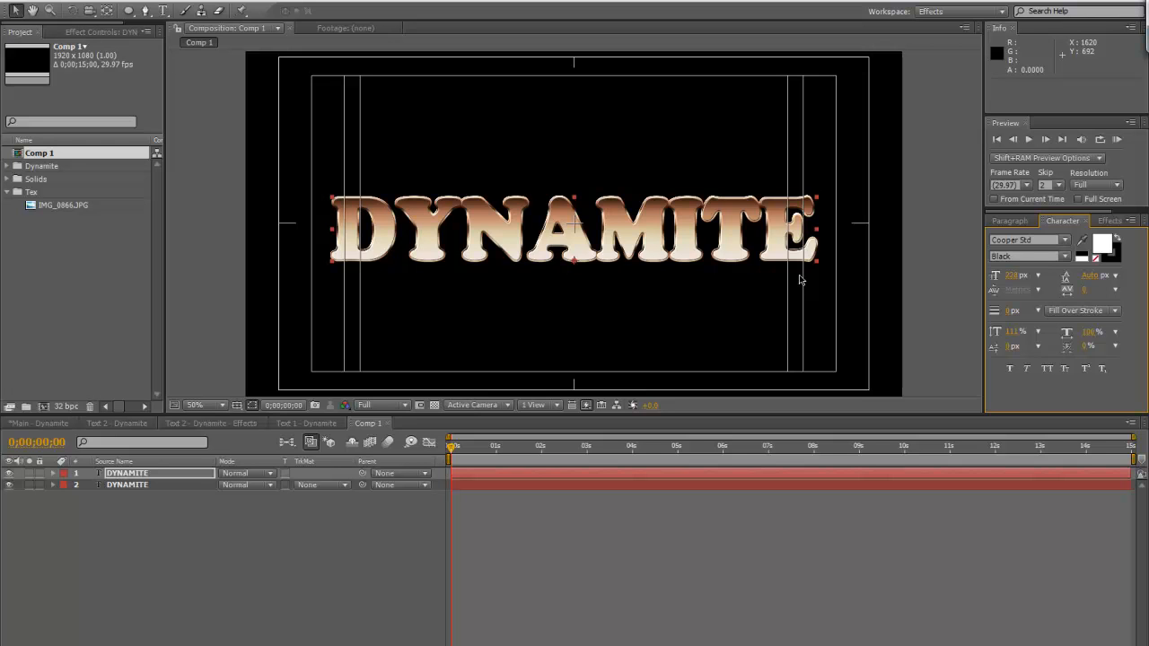
Duplicate the upper text layer that has no stroke and solo the copy
left_click(173, 473)
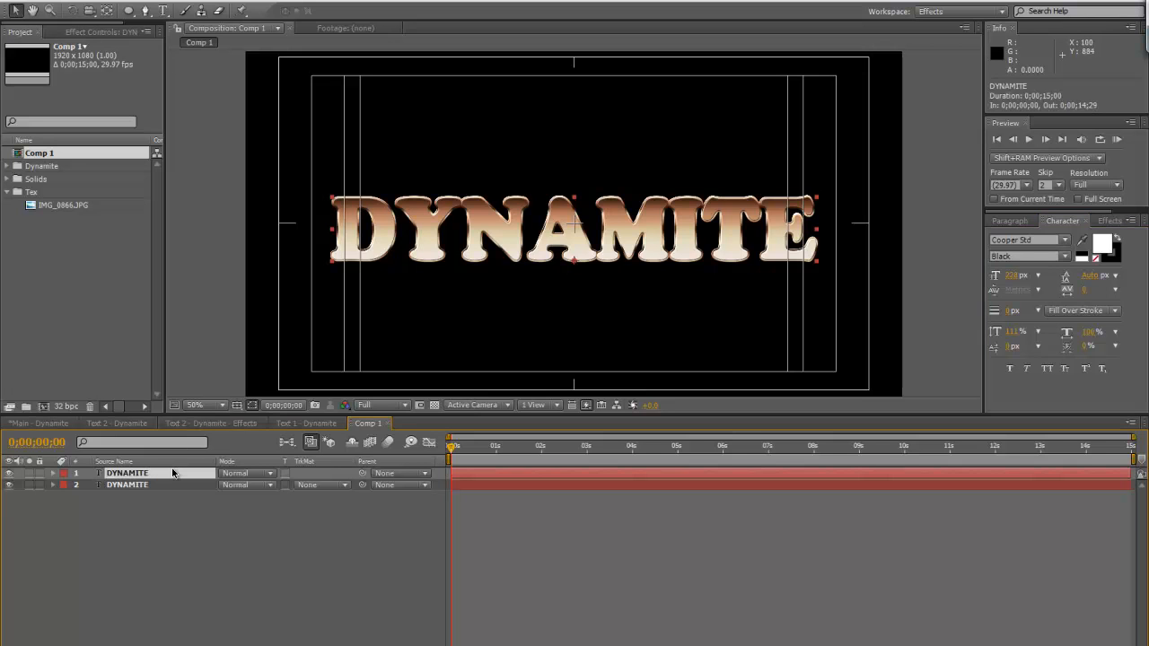
key("ctrl+d")
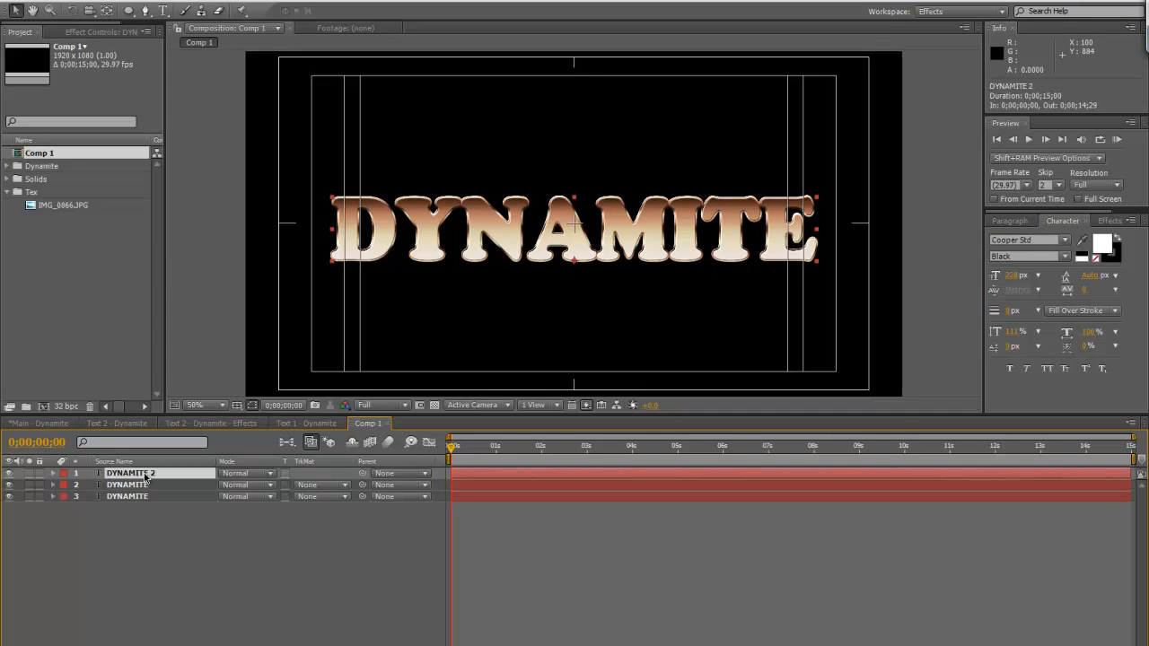
left_click(29, 474)
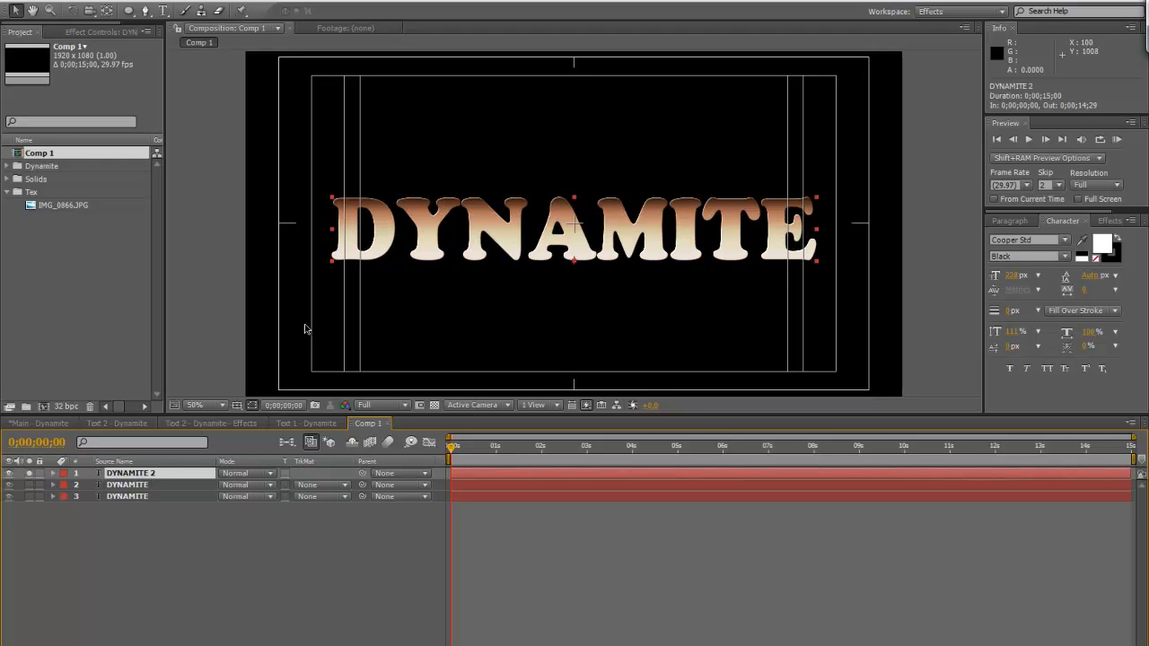
Activate the Pen tool, then display the composition grid with Snap to Grid turned off
left_click(145, 10)
left_click(202, 1)
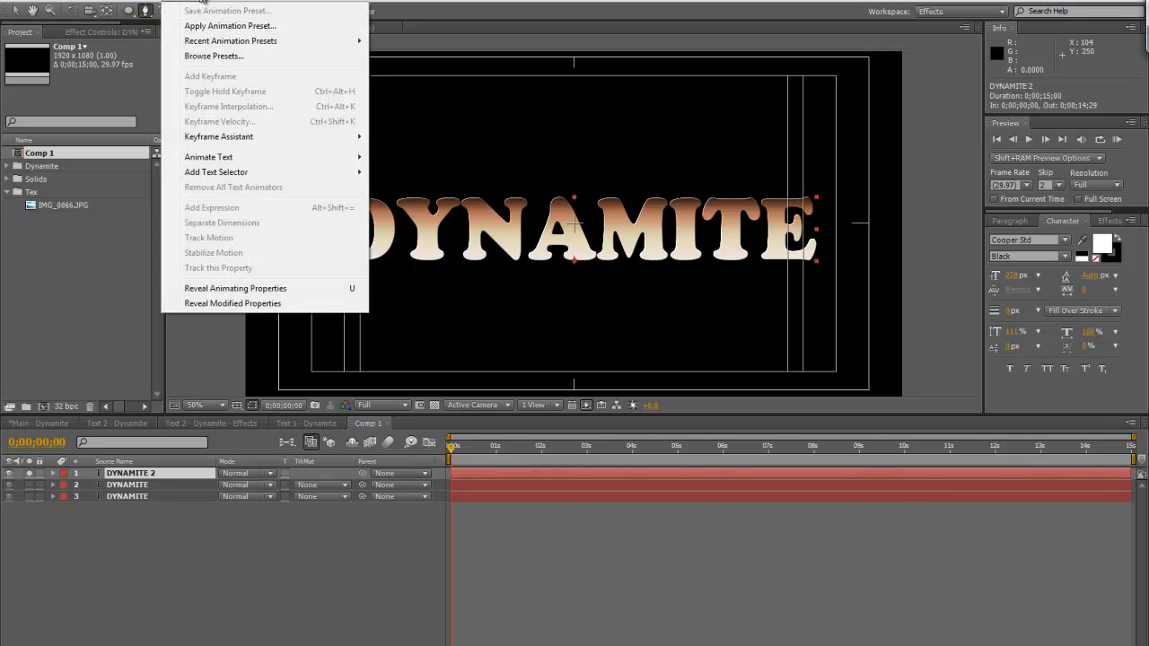
mouse_move(229, 1)
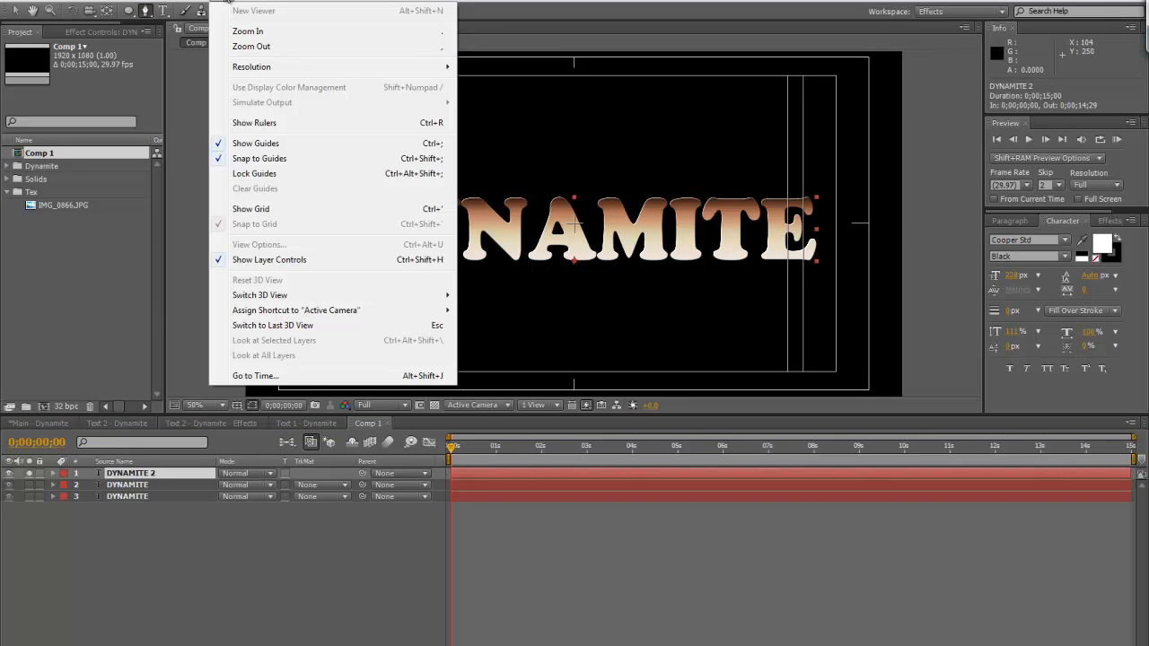
left_click(226, 1)
left_click(224, 1)
left_click(248, 209)
left_click(226, 1)
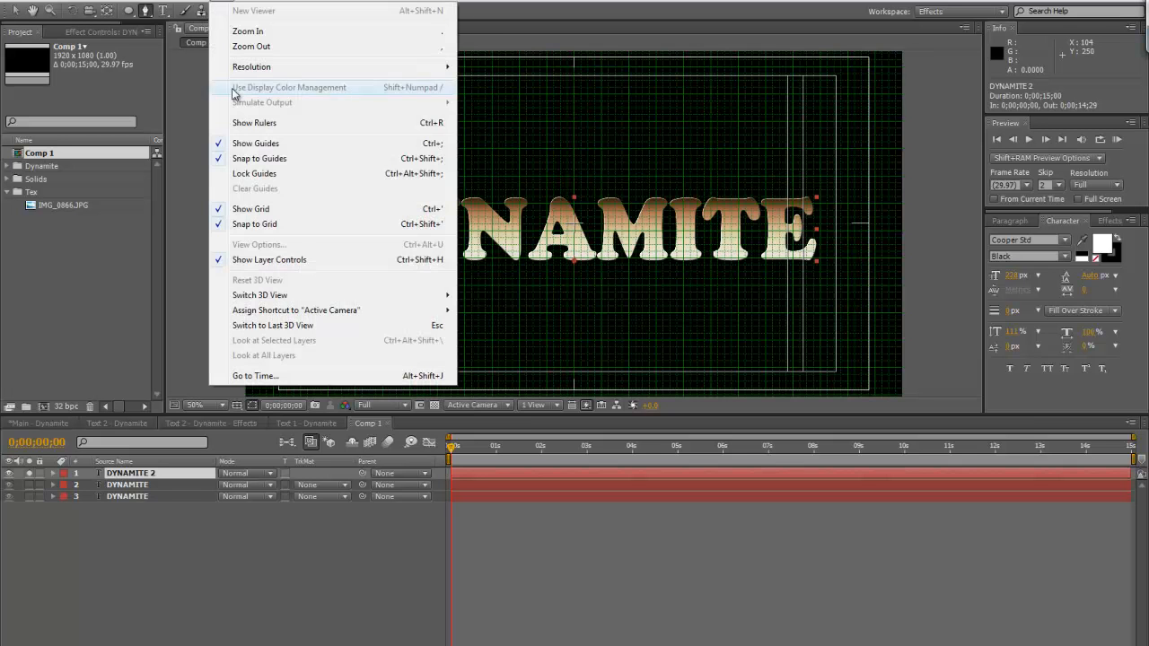
left_click(248, 225)
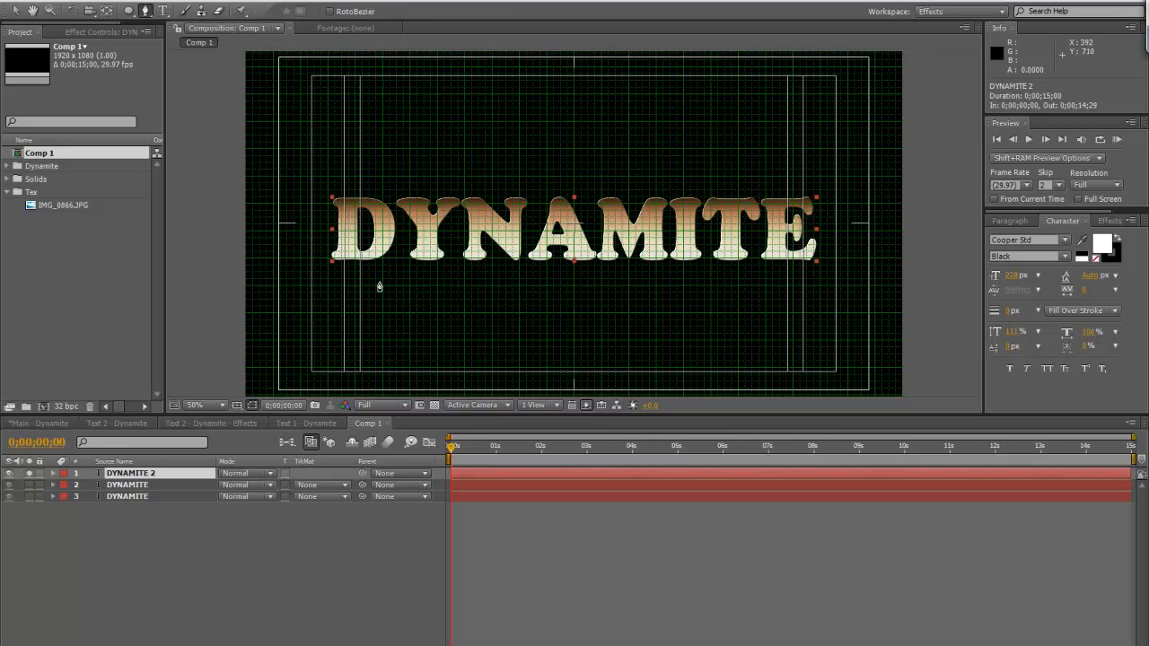
Enlarge the composition view and begin a mask on the soloed layer with a curved point just outside the letter D
key("slash")
left_click_drag(540, 415, 559, 564)
scroll(551, 391, "down", 1)
key("space")
left_click_drag(553, 382, 553, 346)
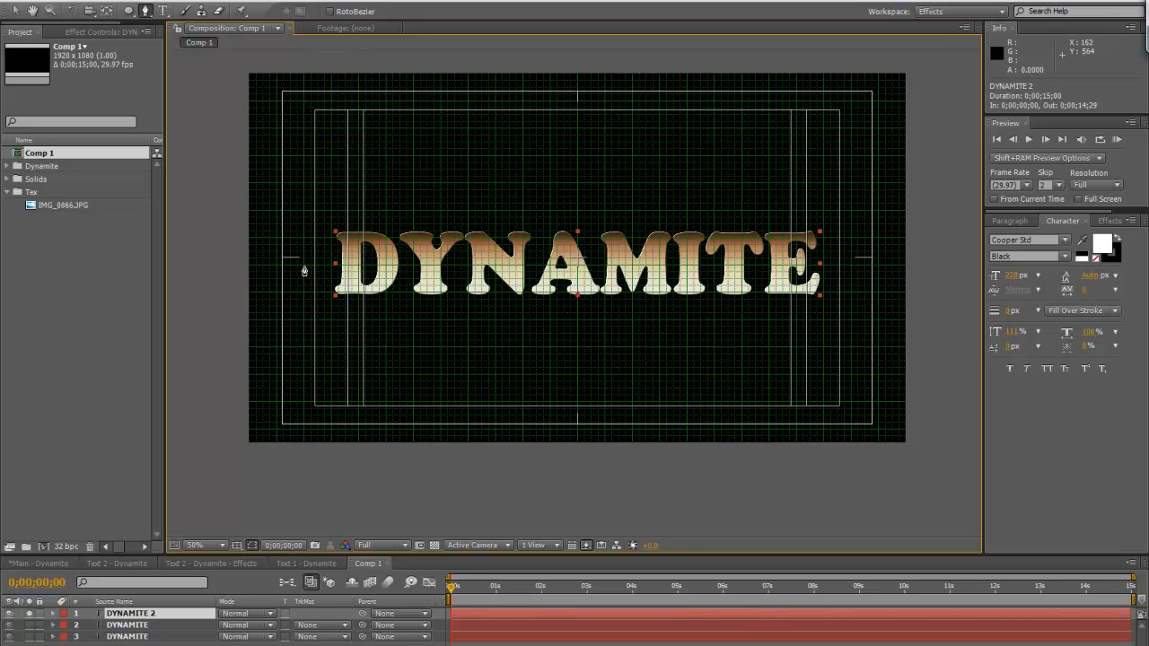
left_click_drag(305, 268, 329, 271)
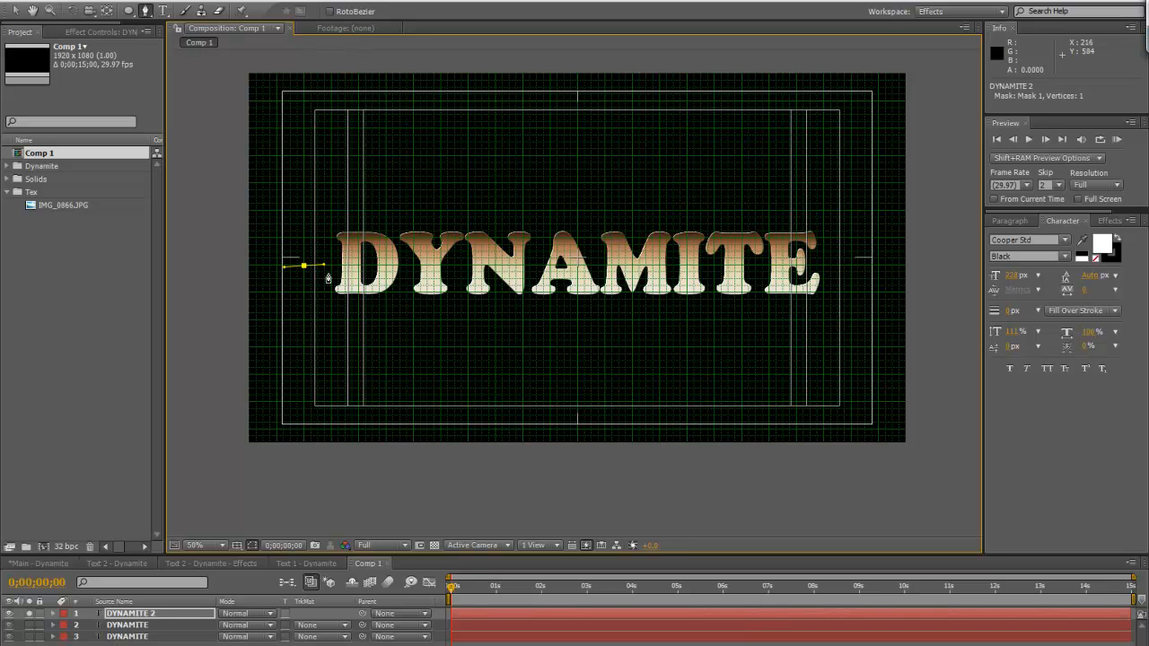
Try a second curved mask point on the letter D, undo it, and hide the title and action safe guides
left_click_drag(349, 272, 364, 276)
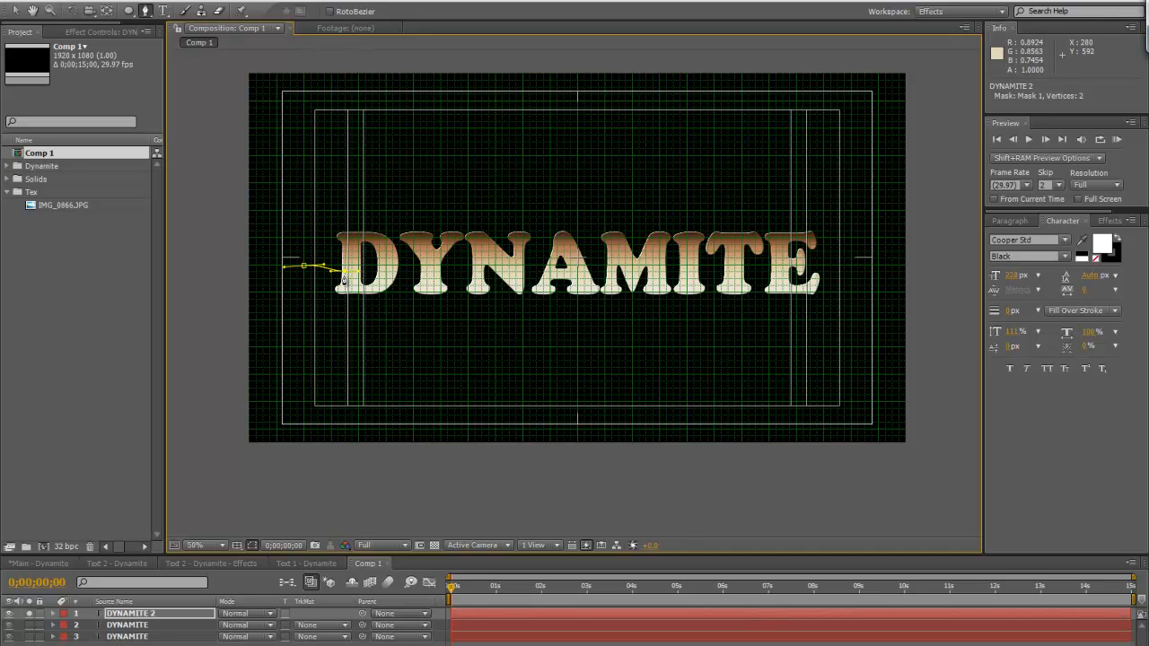
key("ctrl+z")
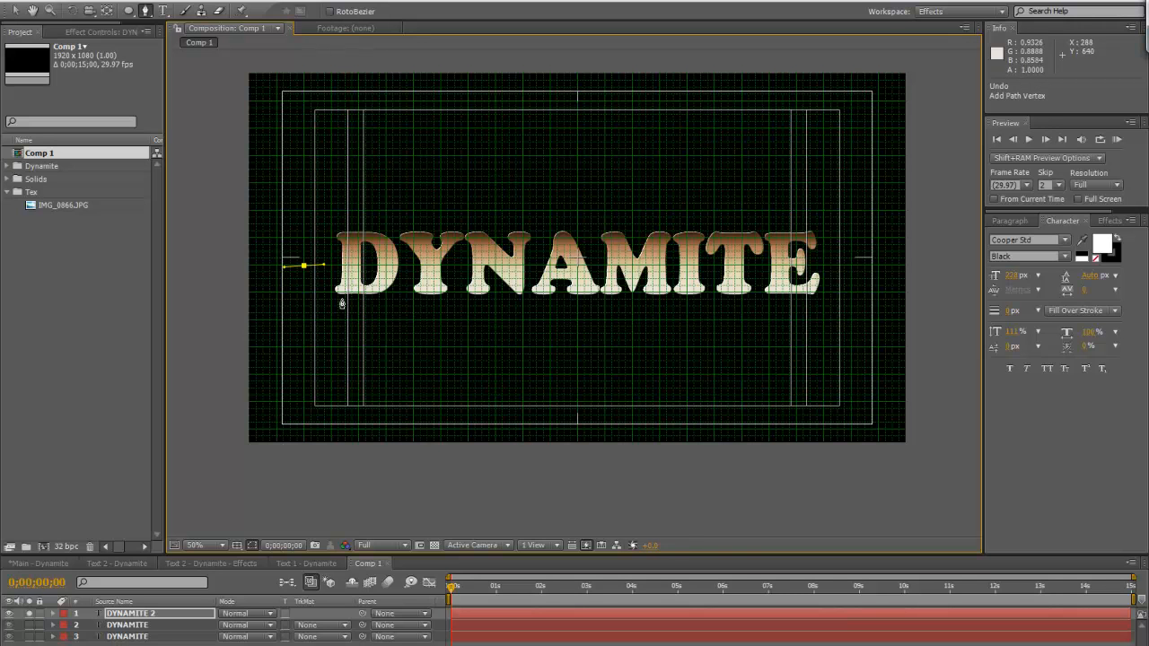
left_click(242, 563)
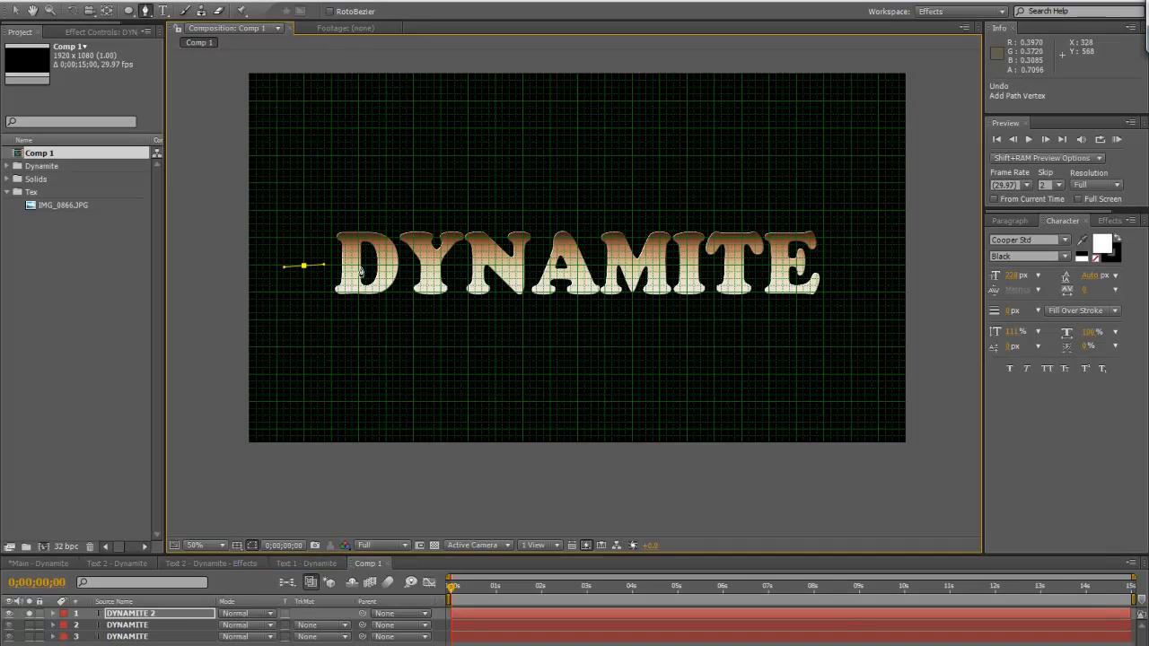
Extend the mask path with alternating low and high curved points from the letter D across to the N
left_click(358, 266)
key("ctrl+z")
left_click(359, 271)
left_click_drag(363, 270, 442, 268)
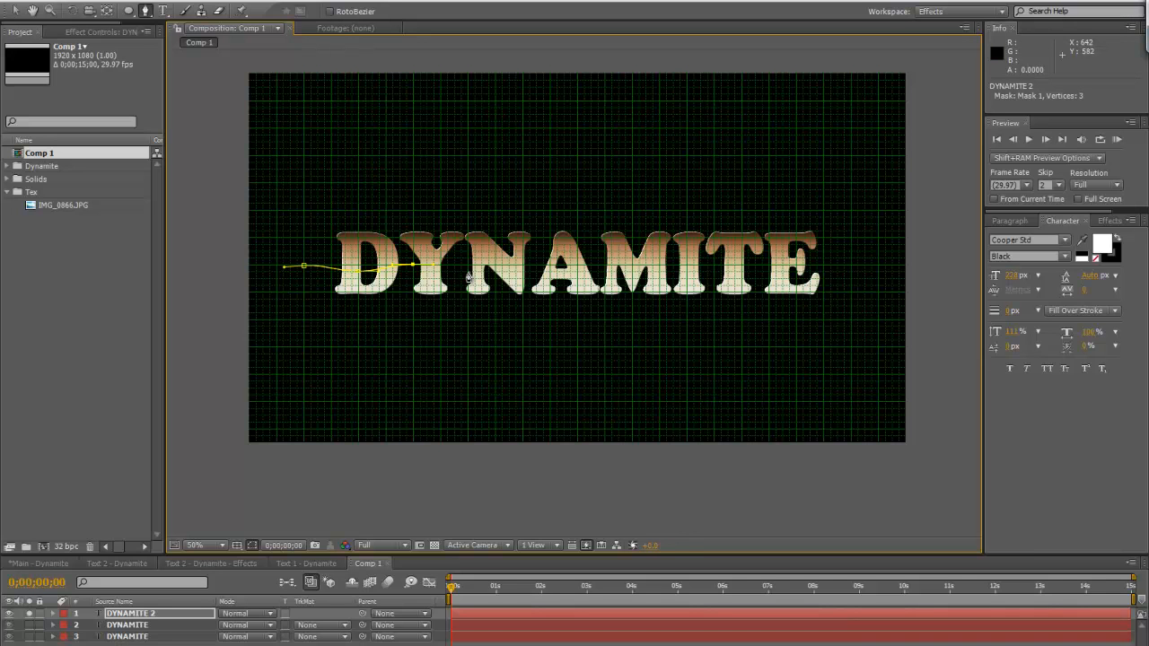
left_click_drag(467, 271, 524, 270)
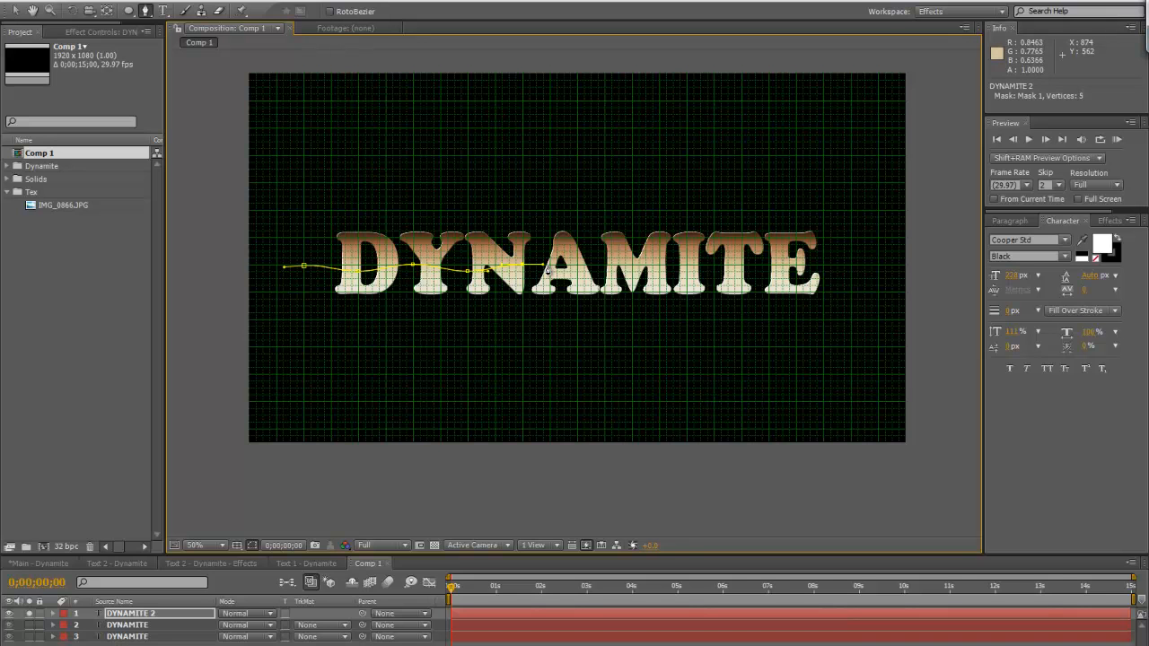
Continue the wavy mask path with alternating low and high curved points across the letters A, M, I and T
left_click(579, 276)
left_click_drag(577, 277, 592, 275)
left_click(624, 269)
key("ctrl+z")
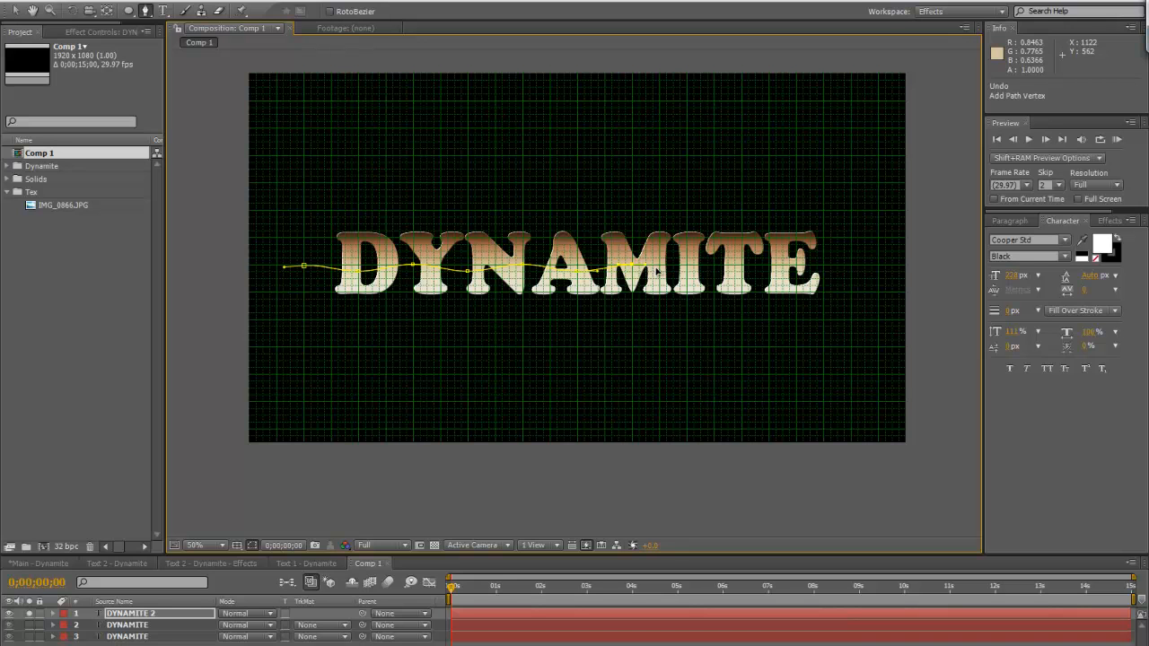
left_click(656, 273)
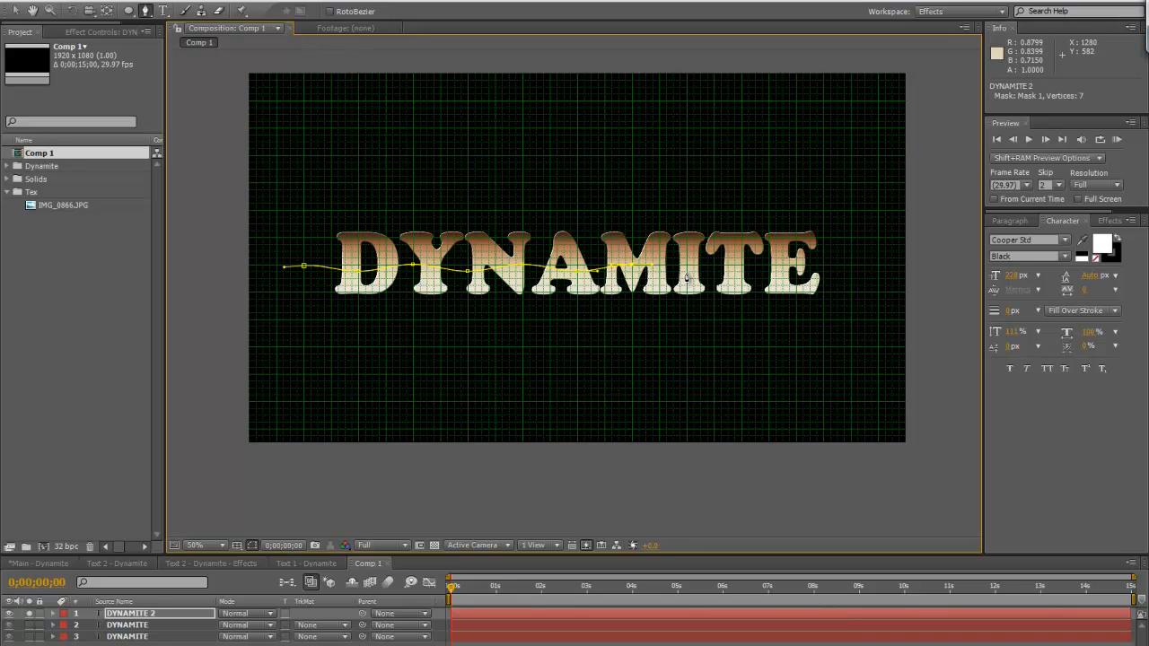
left_click(686, 273)
left_click(742, 266)
left_click(761, 267)
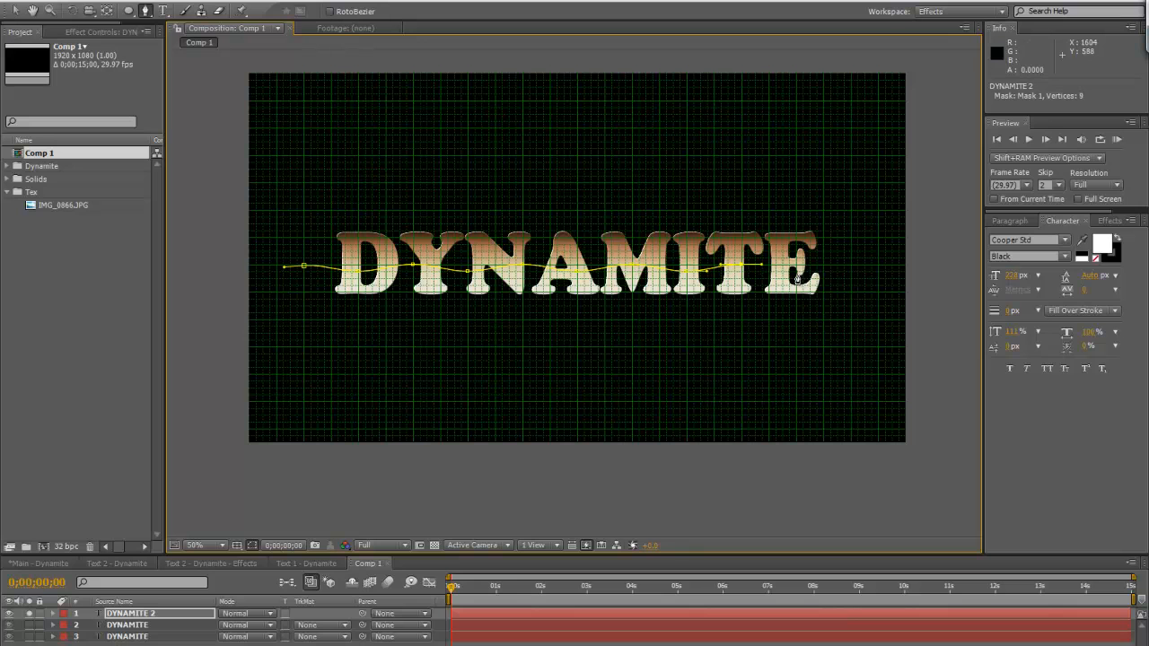
Finish the wave with a low curved point on the letter E and a high one just beyond it
left_click(797, 274)
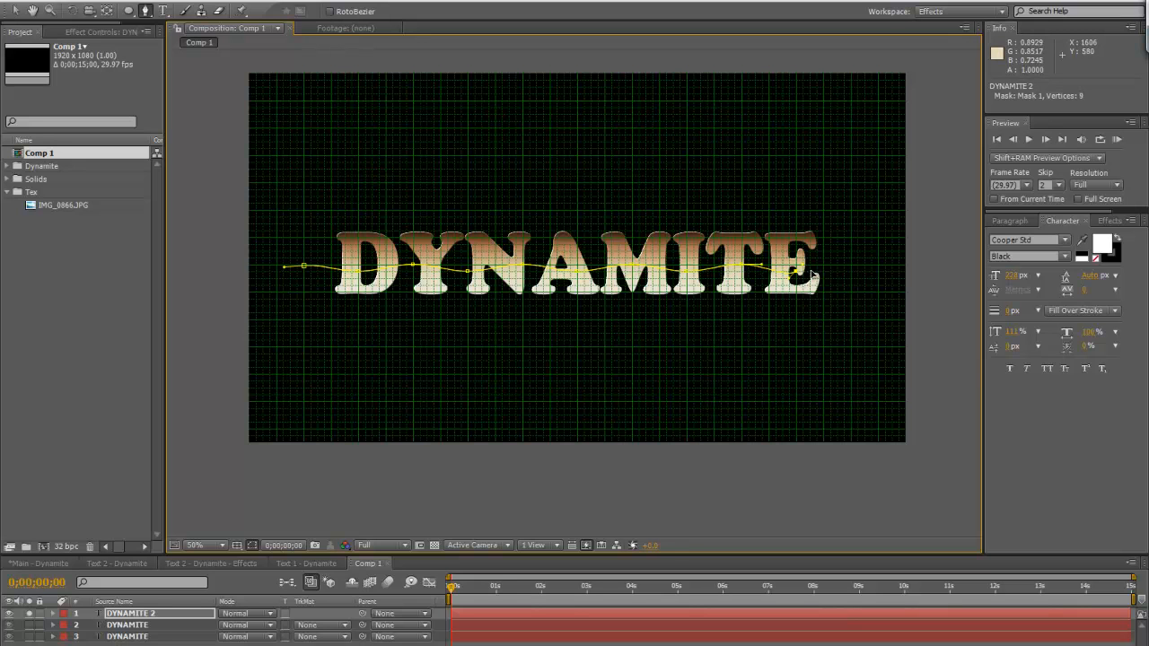
left_click_drag(797, 271, 820, 274)
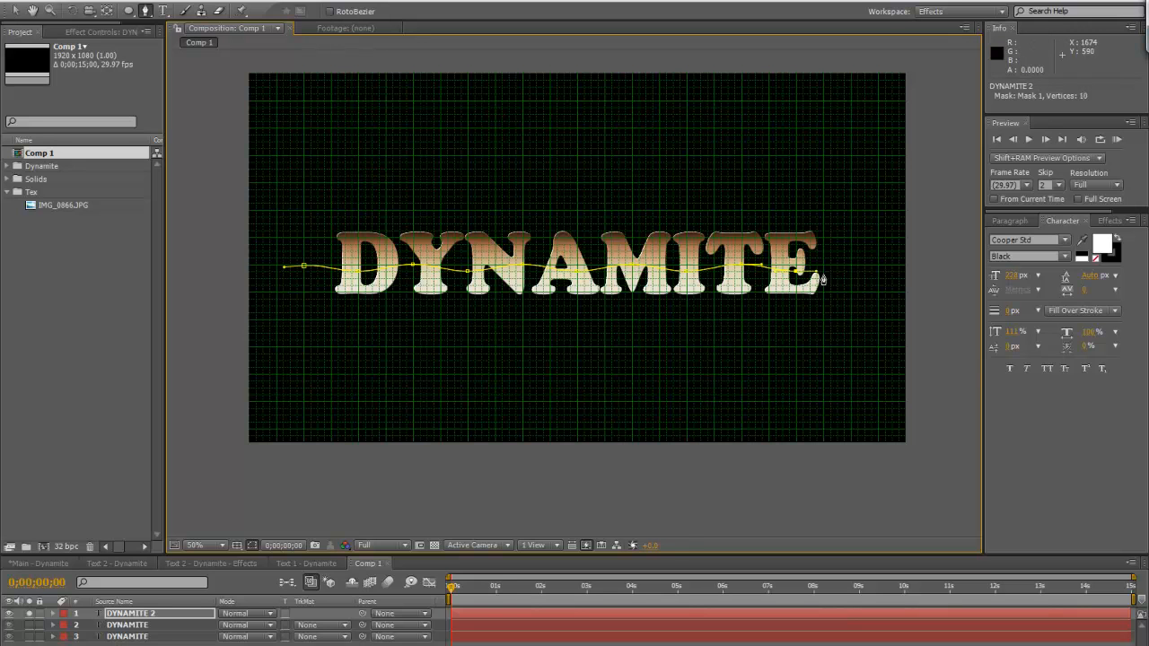
left_click(844, 266)
key("ctrl+z")
left_click_drag(850, 266, 868, 269)
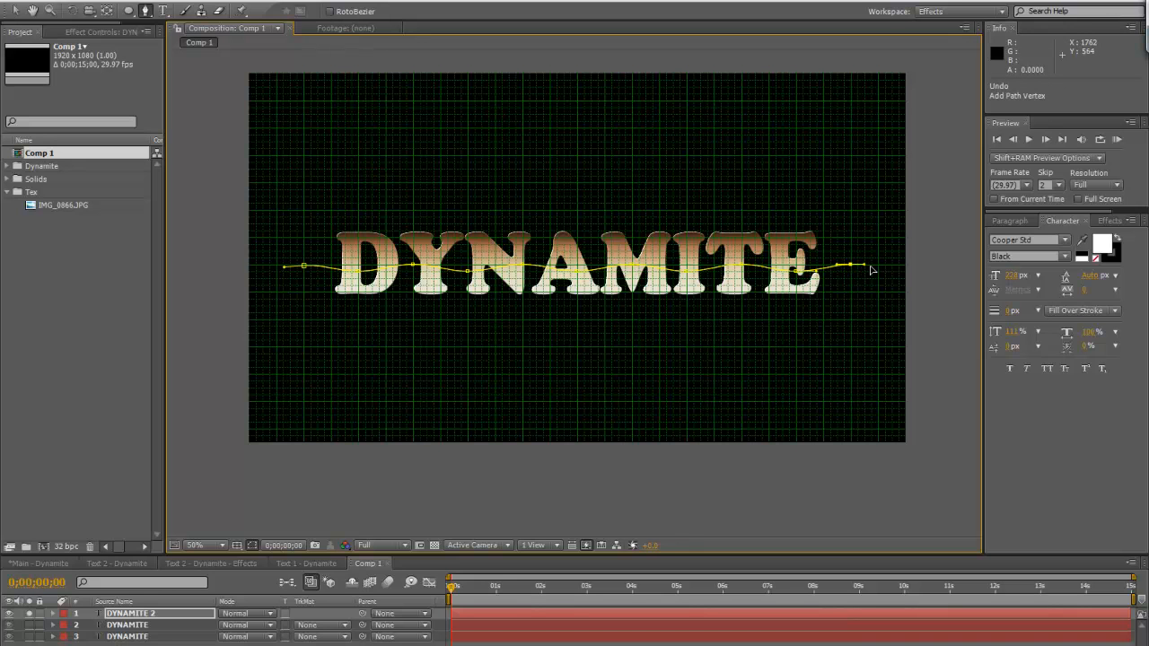
Close the mask around the lower half of the text with points outside the composition frame
left_click(933, 311)
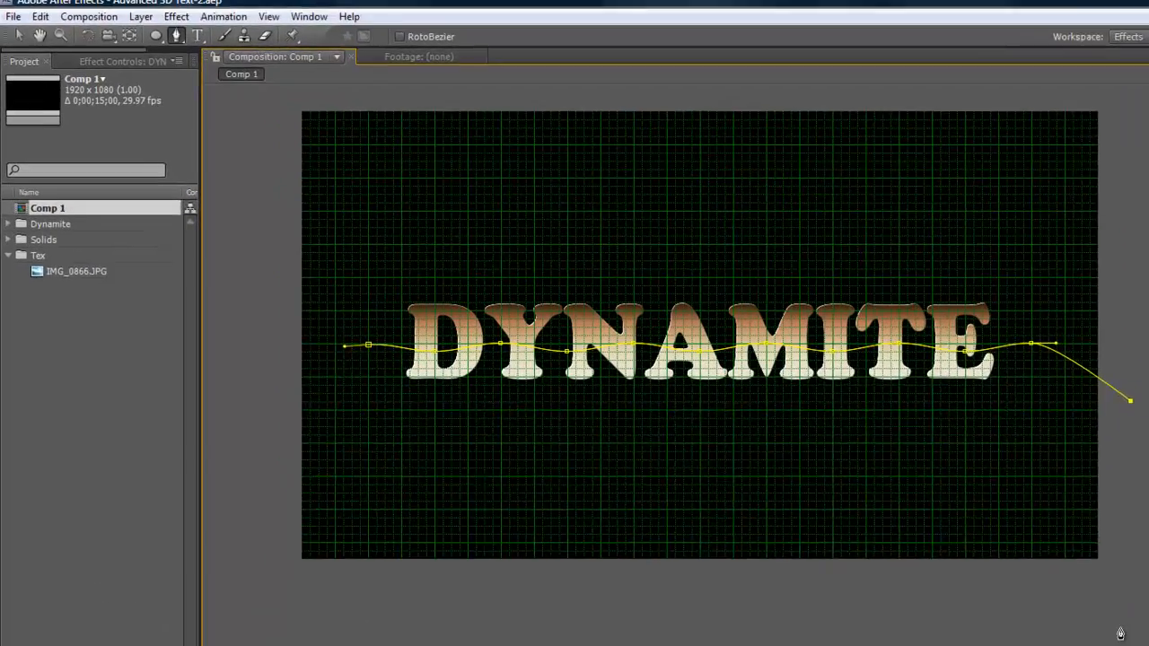
left_click(290, 444)
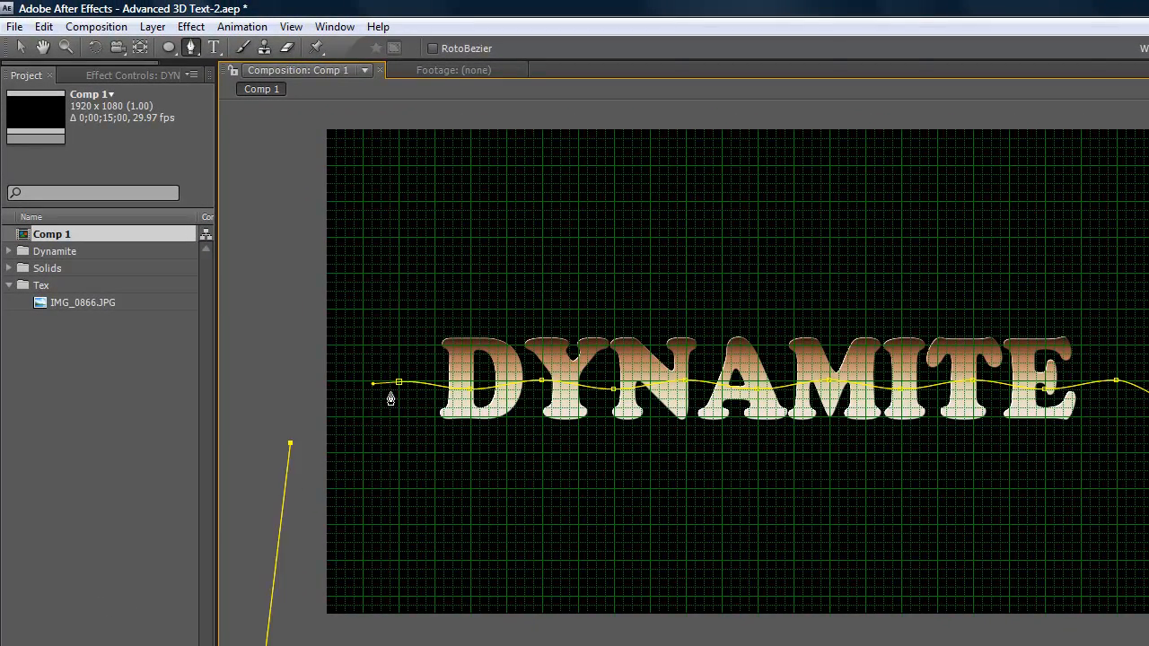
left_click(400, 385)
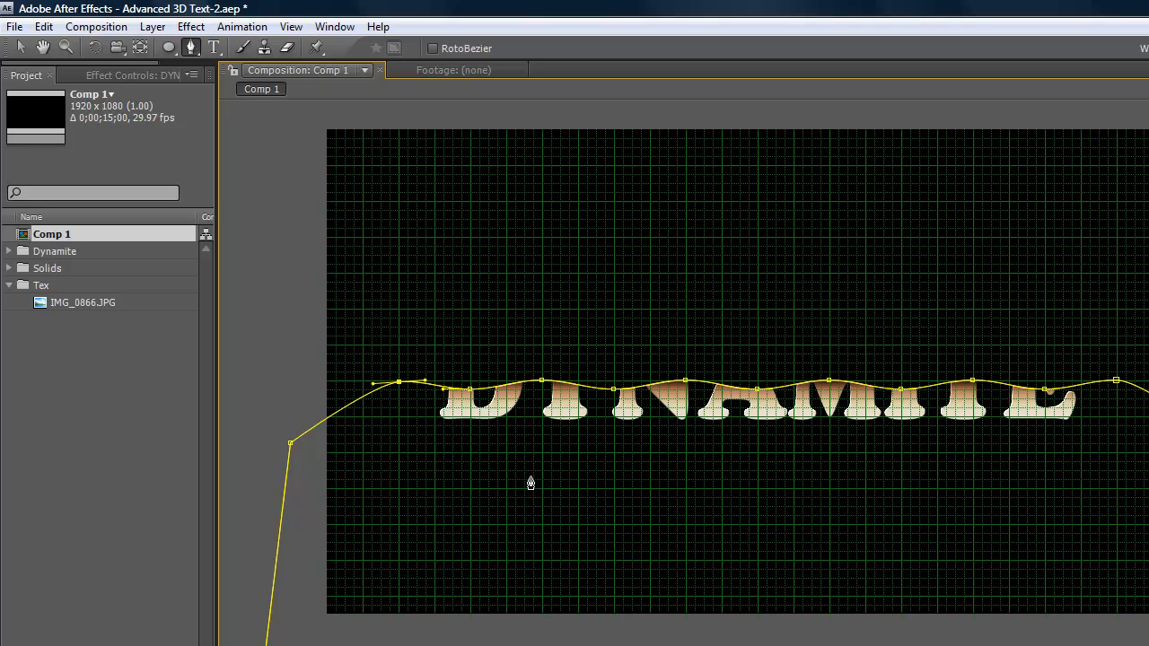
Edit the top text layer's Gradient Overlay, shifting the brown, copper and cream stops toward the light end, with cream at 22.5%
left_click(21, 48)
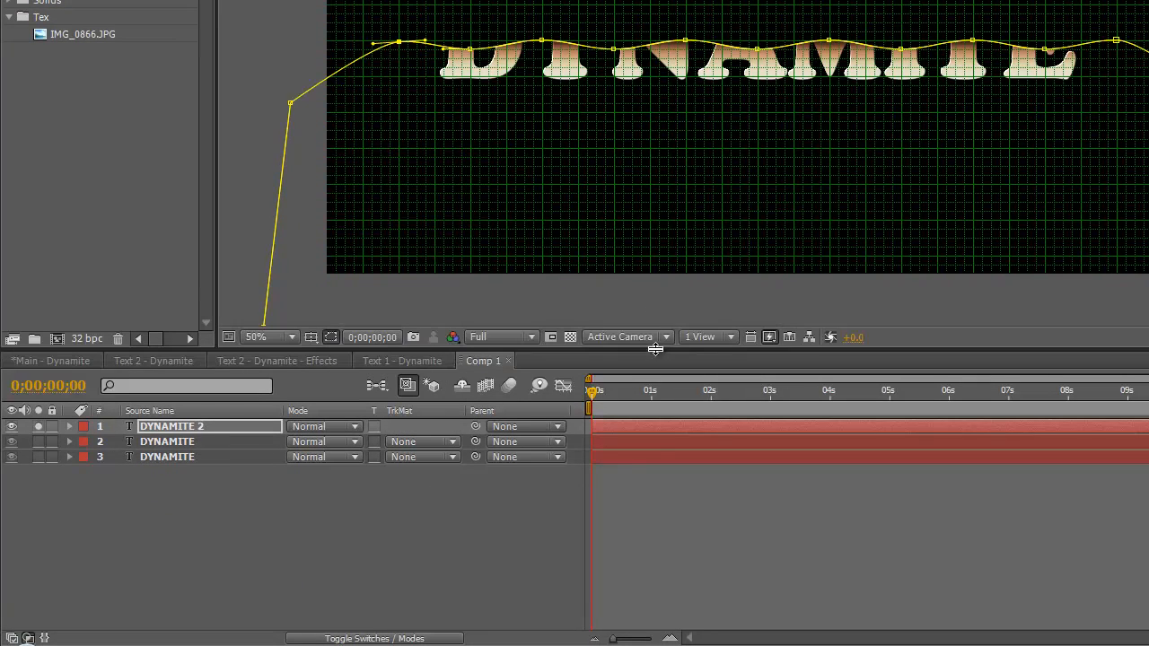
left_click(170, 426)
left_click(70, 427)
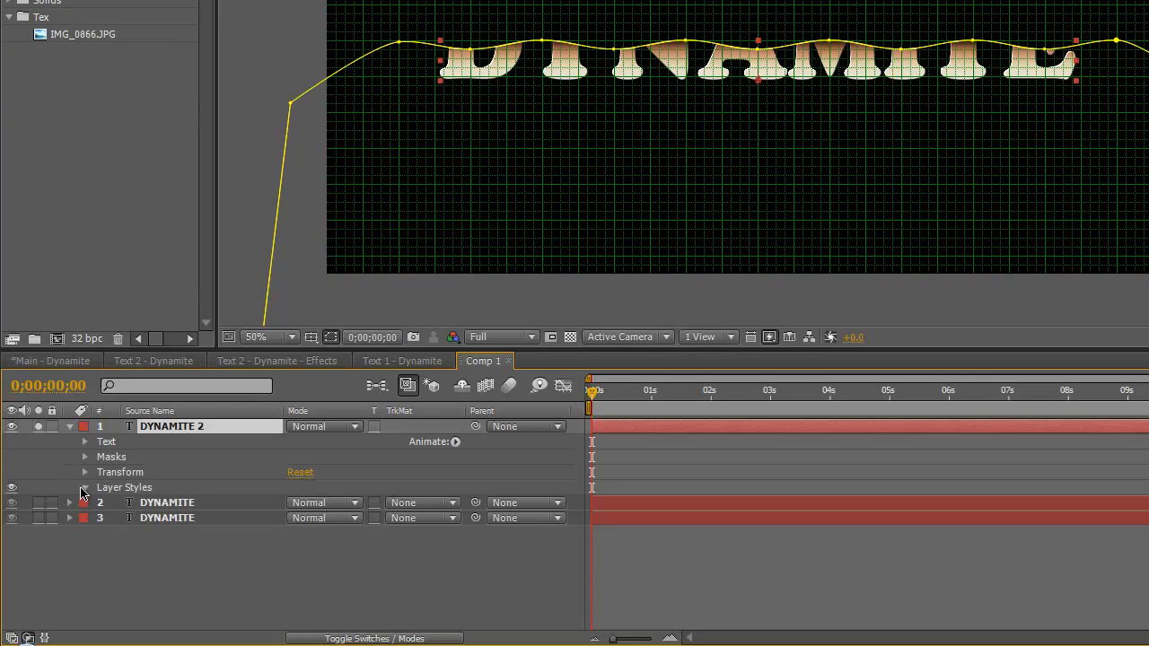
left_click(84, 488)
left_click(100, 533)
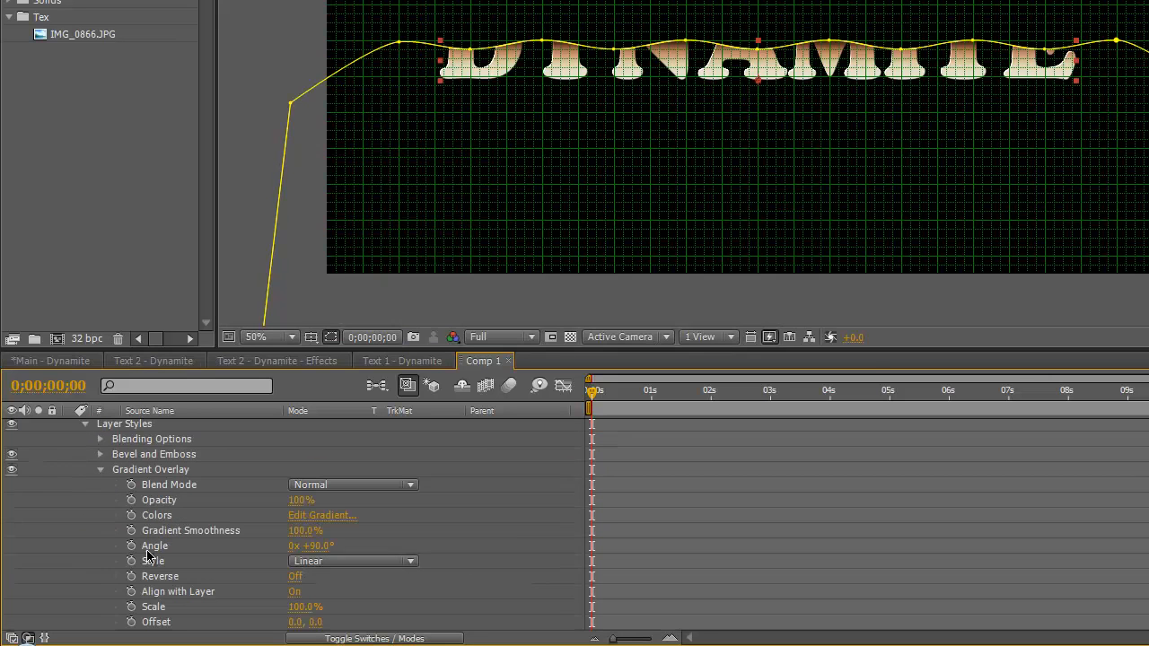
left_click(331, 521)
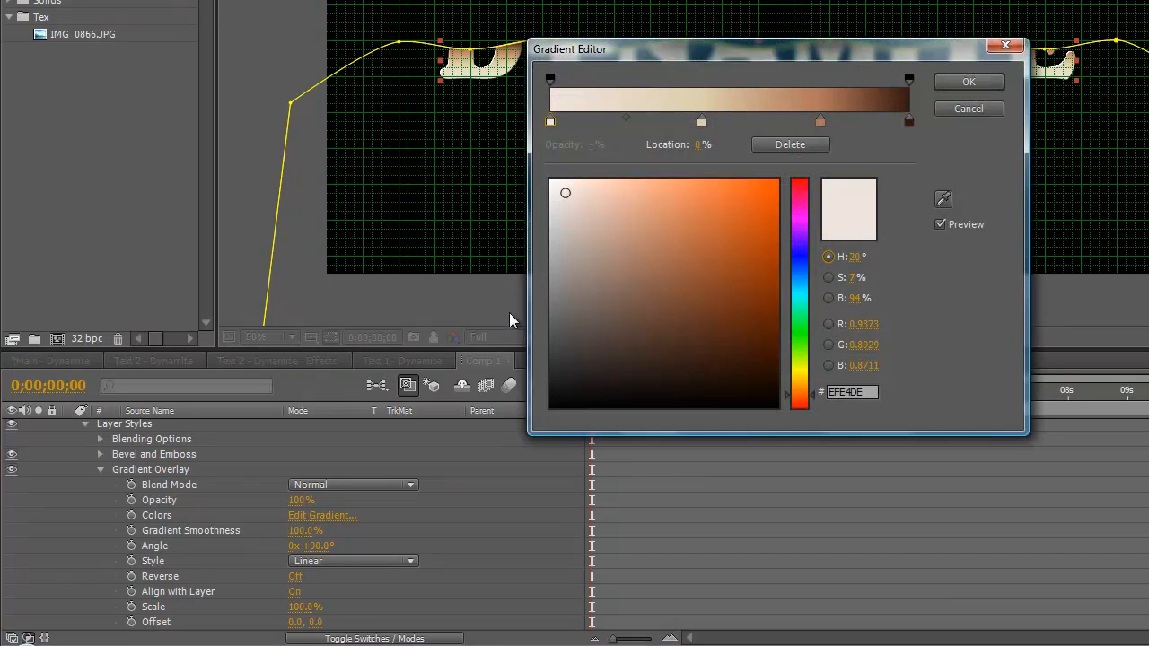
left_click(909, 122)
left_click_drag(908, 126, 795, 122)
left_click_drag(701, 122, 627, 125)
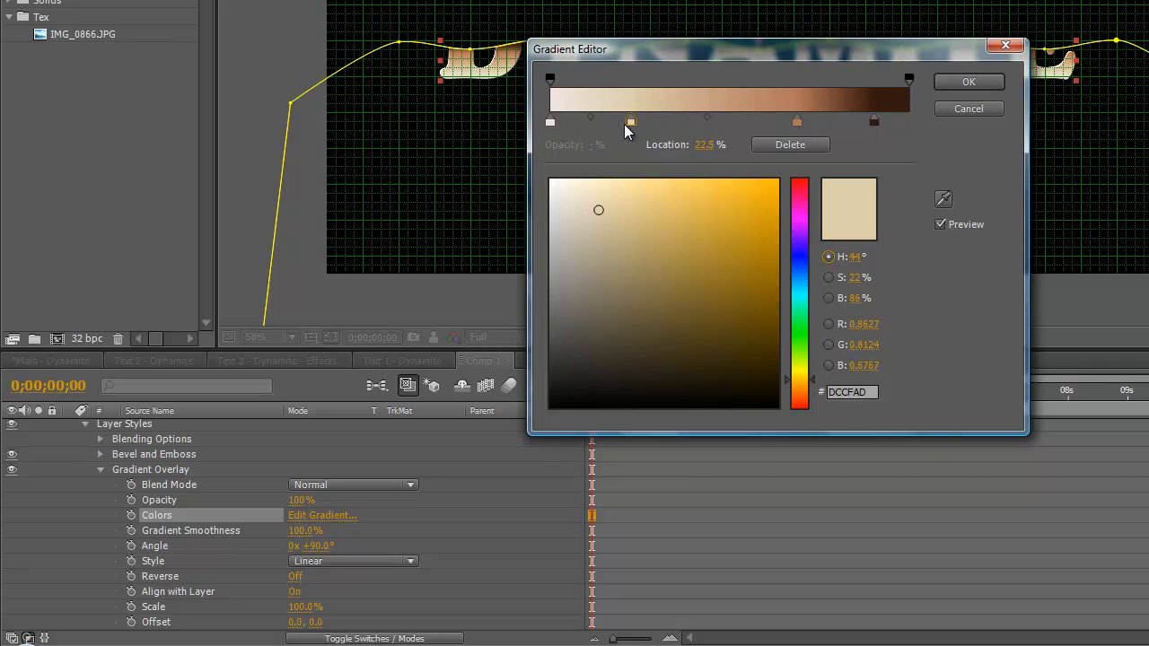
Recolour the cream gradient stop to a more saturated golden yellow and apply the gradient
left_click(598, 206)
left_click(627, 198)
left_click(642, 199)
left_click_drag(641, 199, 649, 197)
left_click(969, 81)
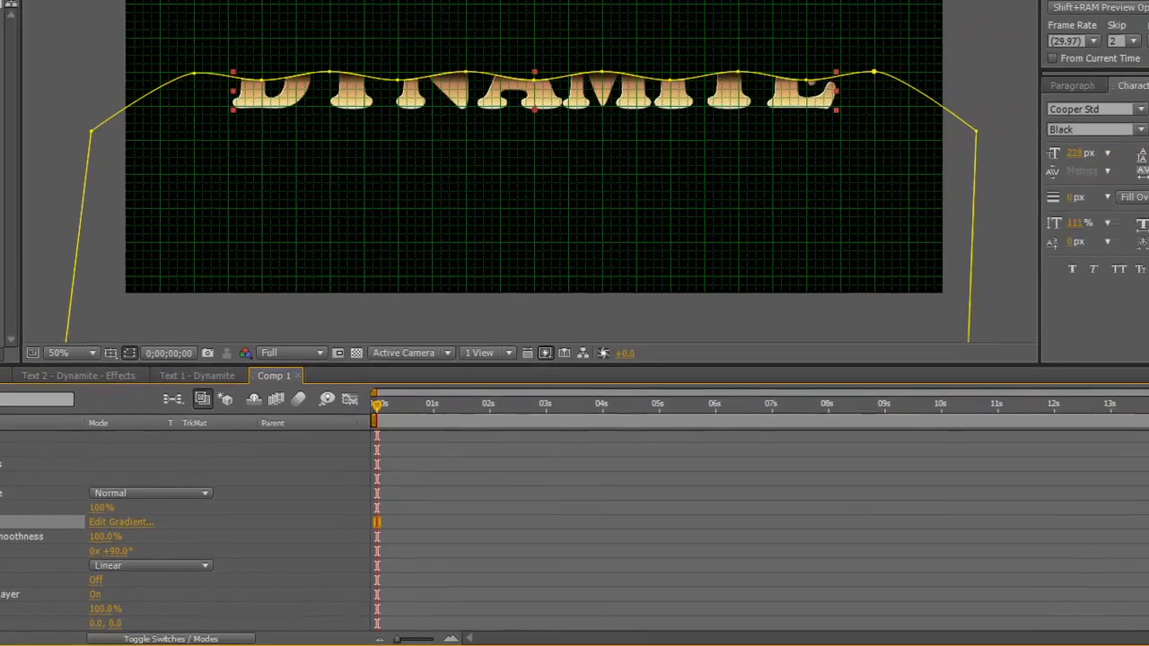
Unsolo the top text layer and hide the mask outline in the composition view
left_click_drag(1138, 504, 1137, 474)
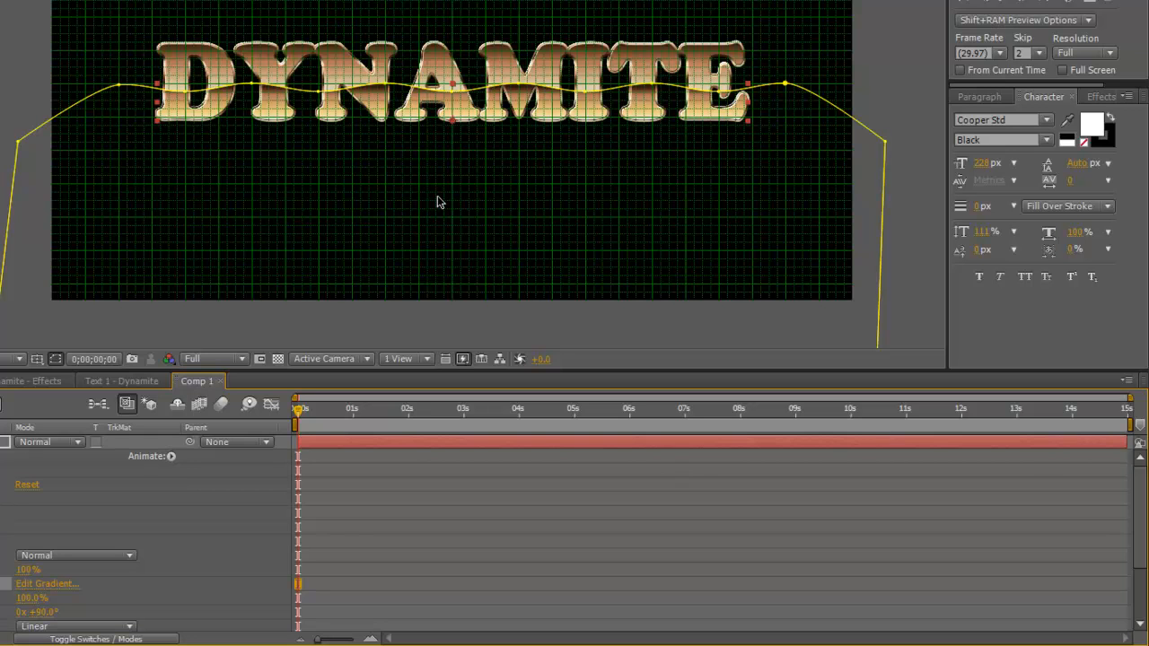
left_click(54, 360)
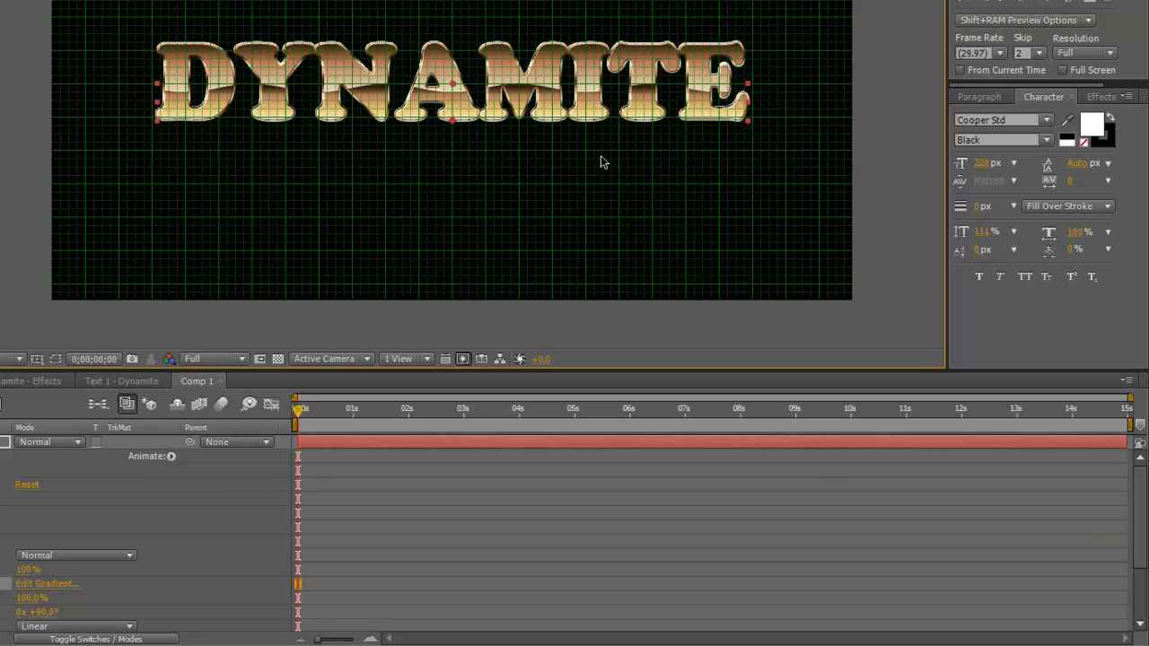
Reposition the top layer's gradient stops, with copper at about 50% and dark brown at about 86%
left_click(56, 584)
left_click_drag(489, 159, 477, 160)
left_click_drag(558, 157, 544, 157)
left_click_drag(489, 95, 467, 211)
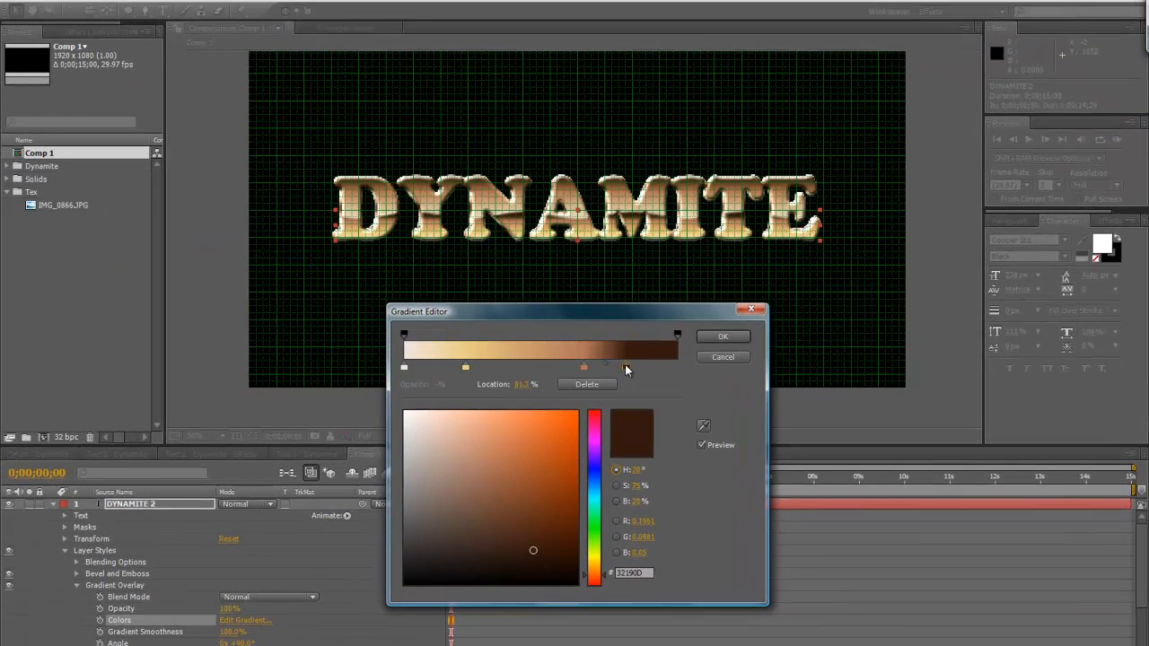
left_click_drag(584, 367, 545, 367)
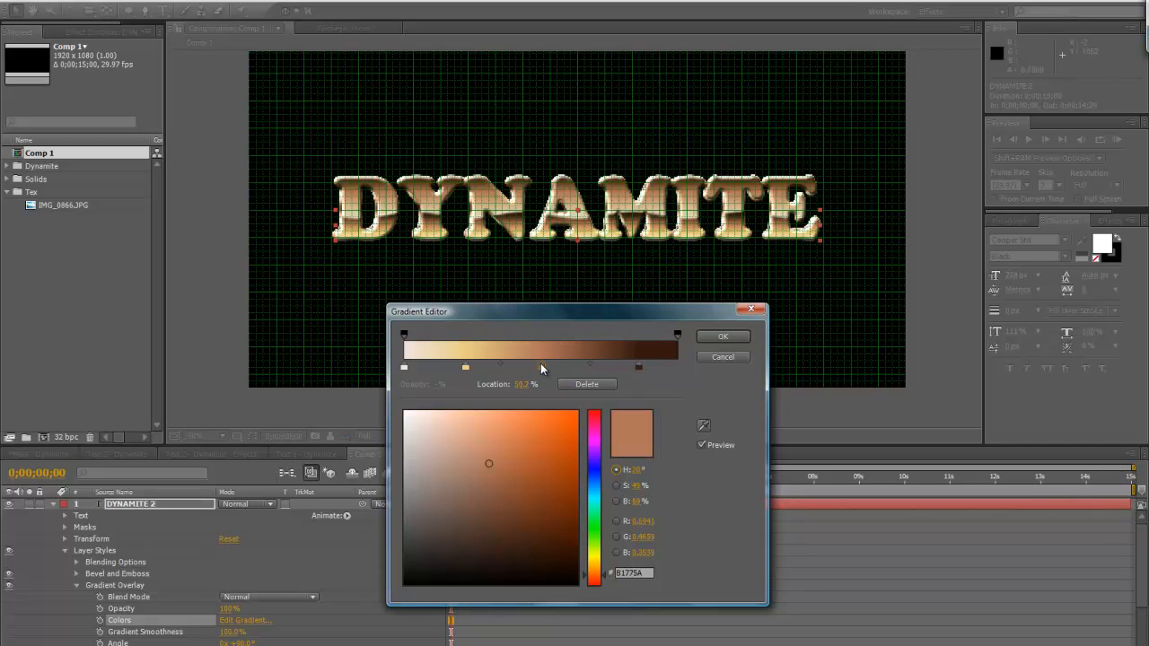
left_click(723, 336)
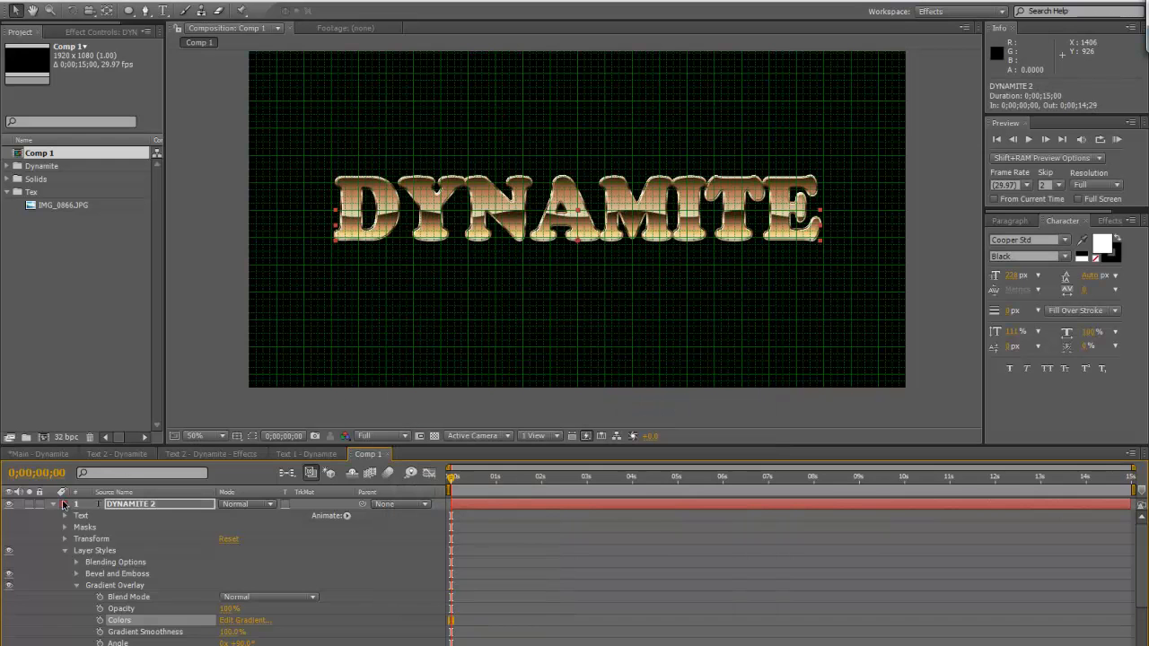
Collapse the top text layer's properties and hide the composition grid
left_click(65, 550)
left_click(51, 504)
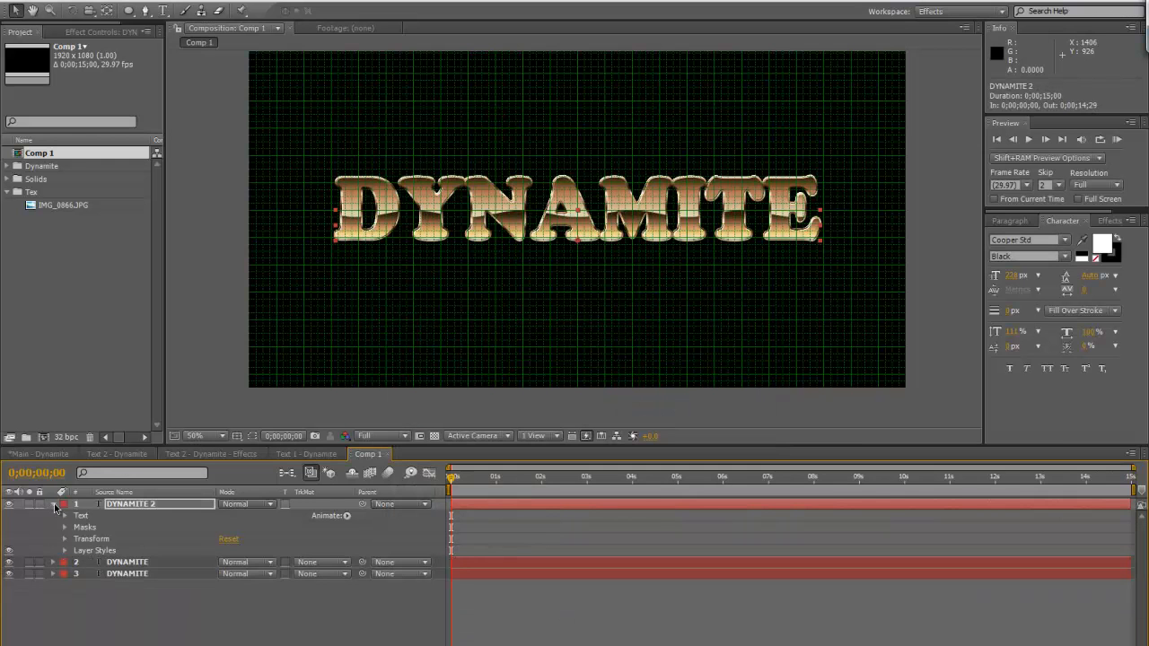
left_click(237, 435)
left_click(256, 486)
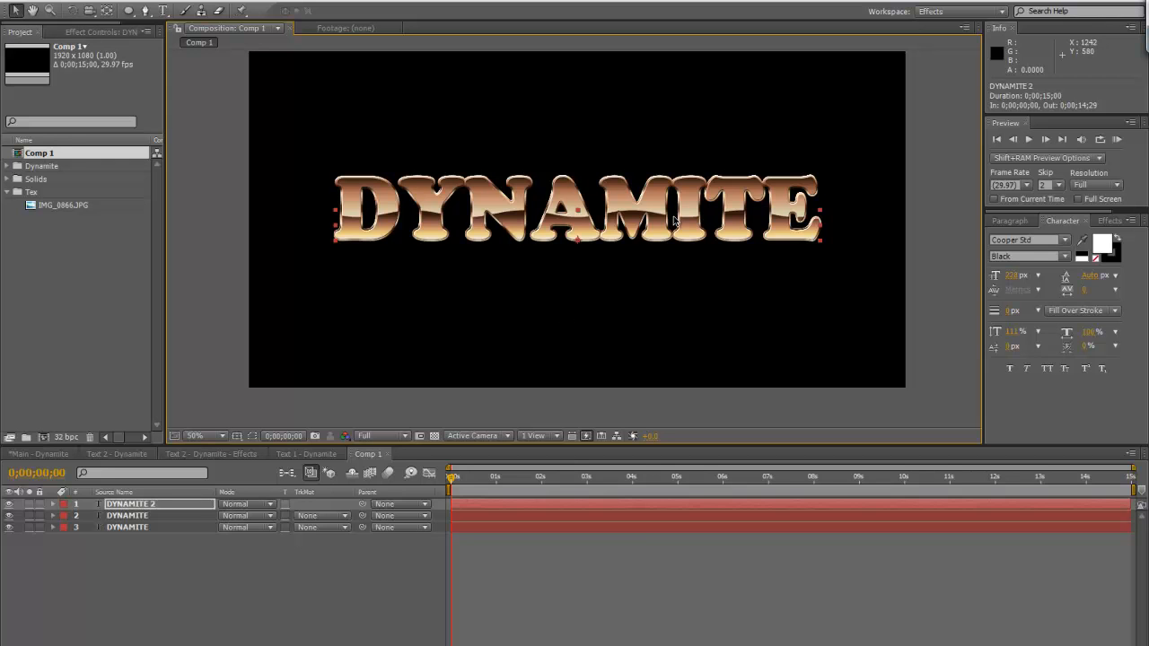
Recolour the cream stop in the second text layer's Gradient Overlay to a golden tone, then collapse the layer
left_click(180, 516)
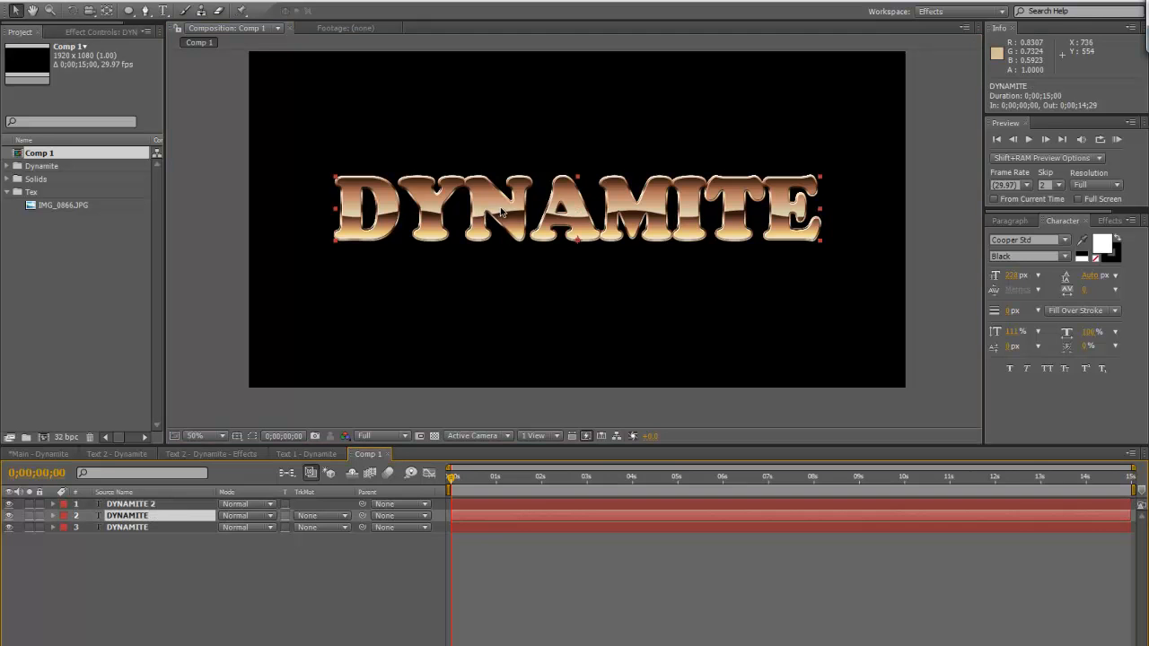
left_click(53, 516)
left_click(249, 611)
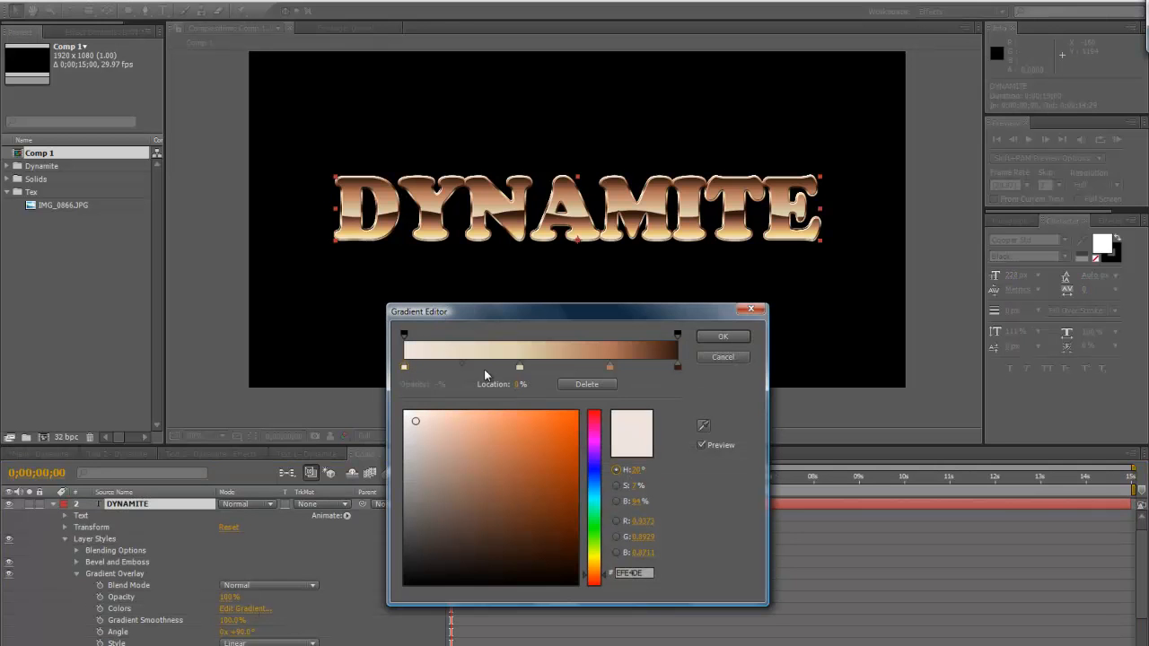
left_click(519, 367)
left_click_drag(450, 430, 481, 419)
left_click(723, 337)
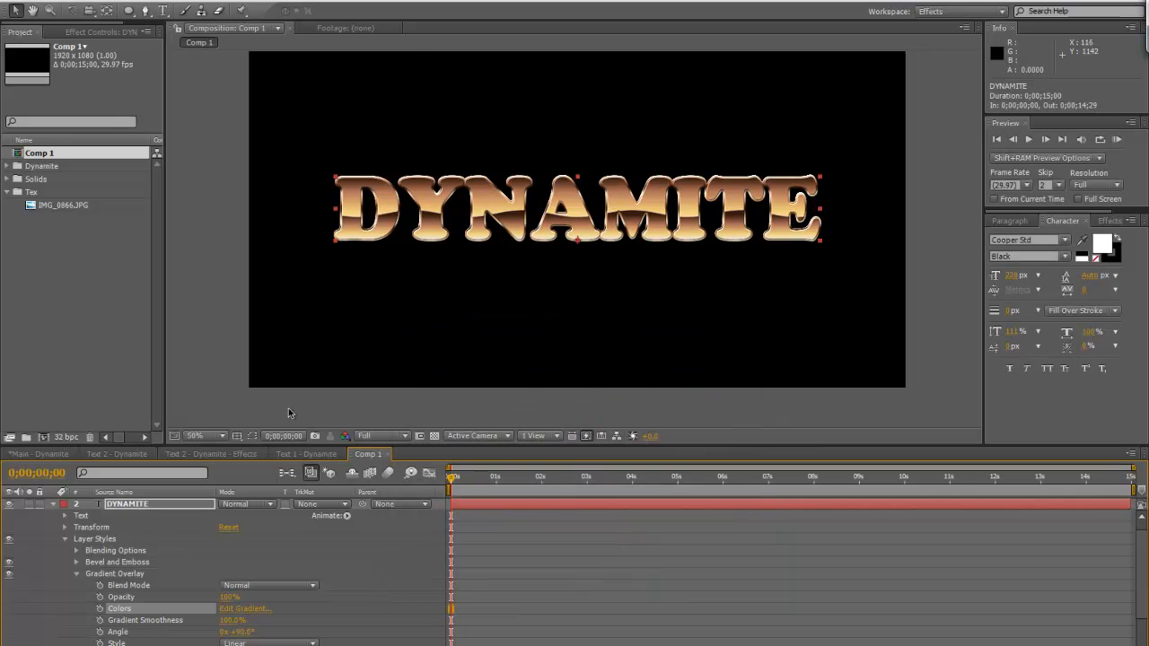
left_click(53, 505)
left_click(154, 506)
left_click(152, 517)
left_click(153, 528)
left_click(154, 504)
left_click(156, 516)
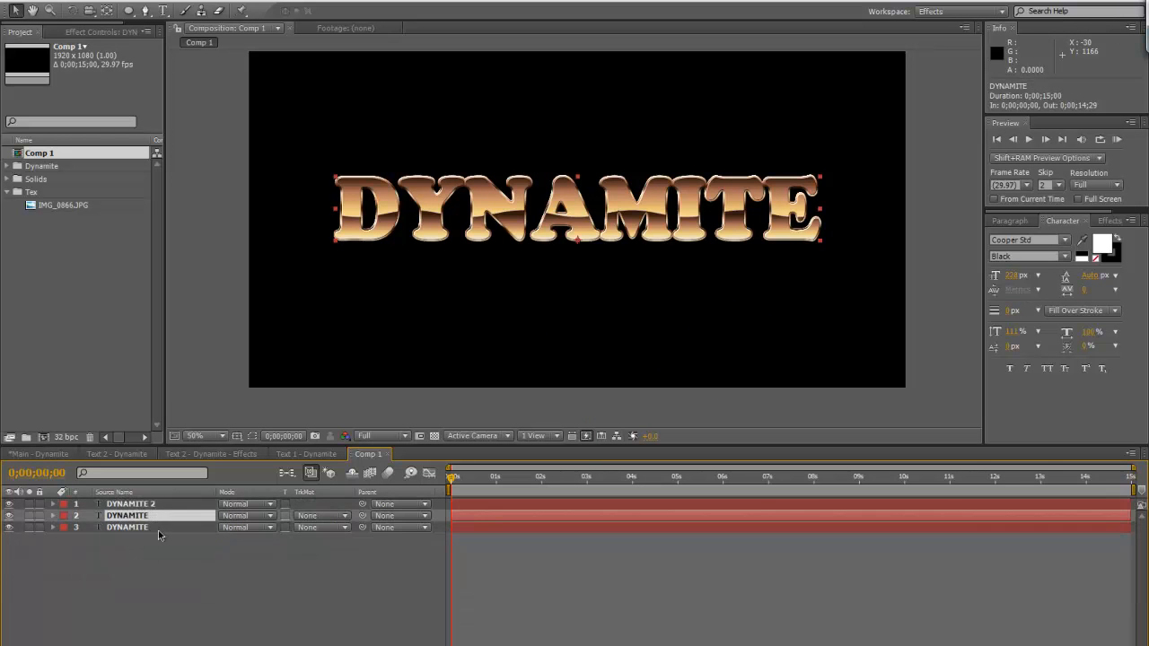
left_click(158, 528)
left_click(157, 516)
left_click(165, 504)
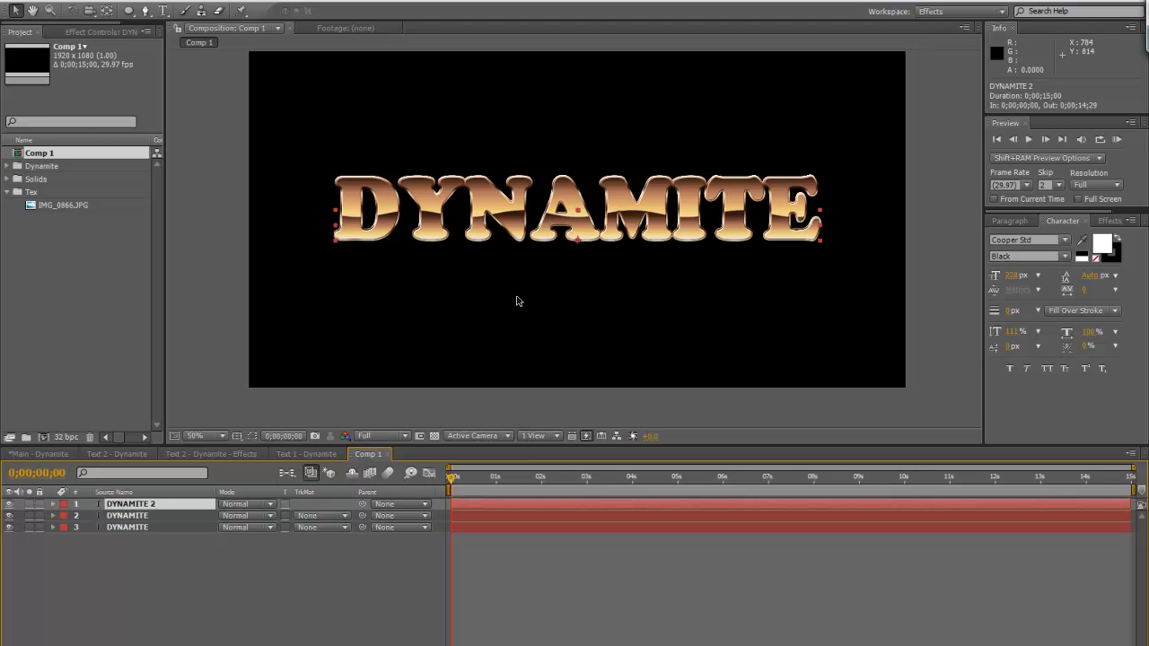
Create a new 15-second composition with the HDTV 1080 29.97 preset
left_click(70, 2)
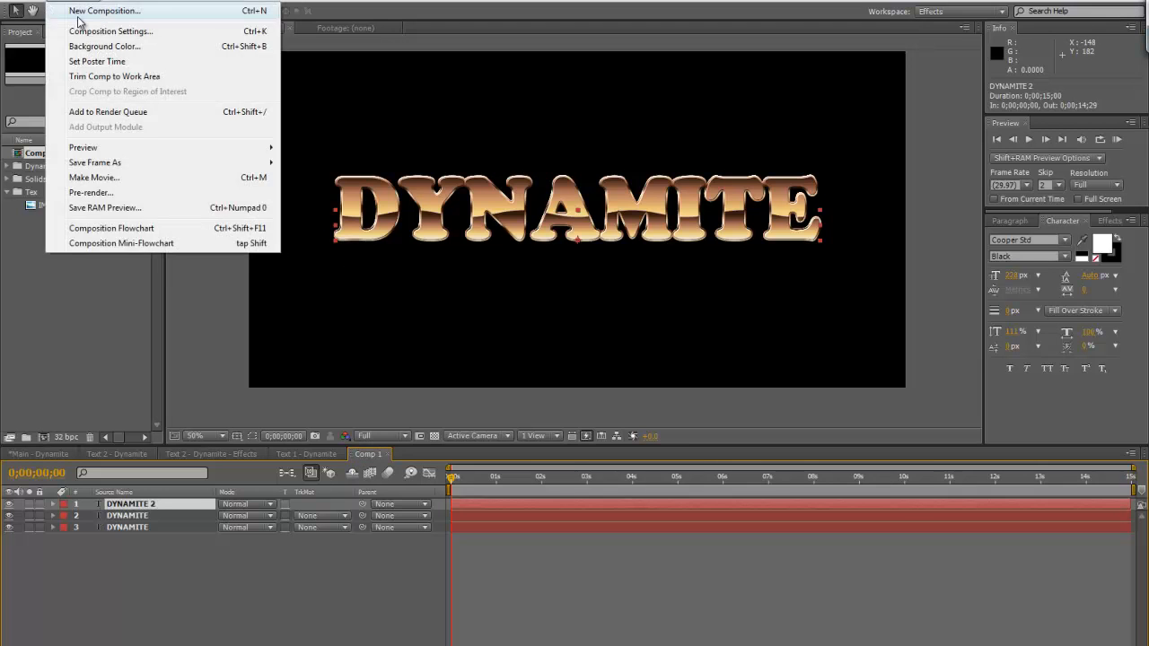
left_click(79, 11)
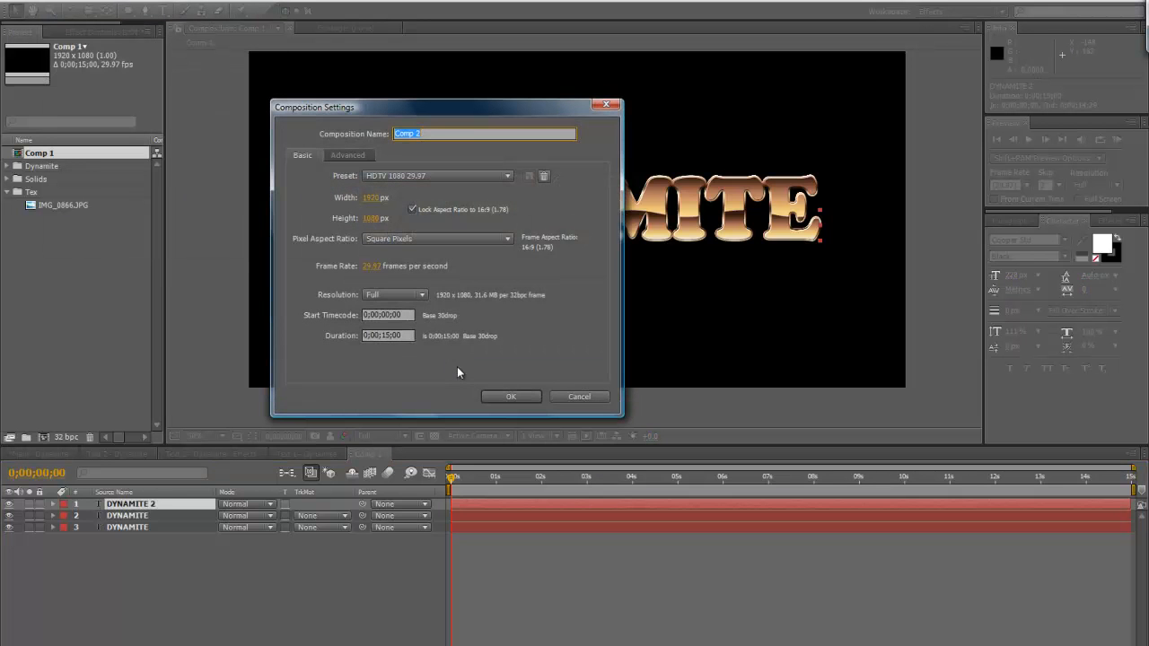
left_click(506, 398)
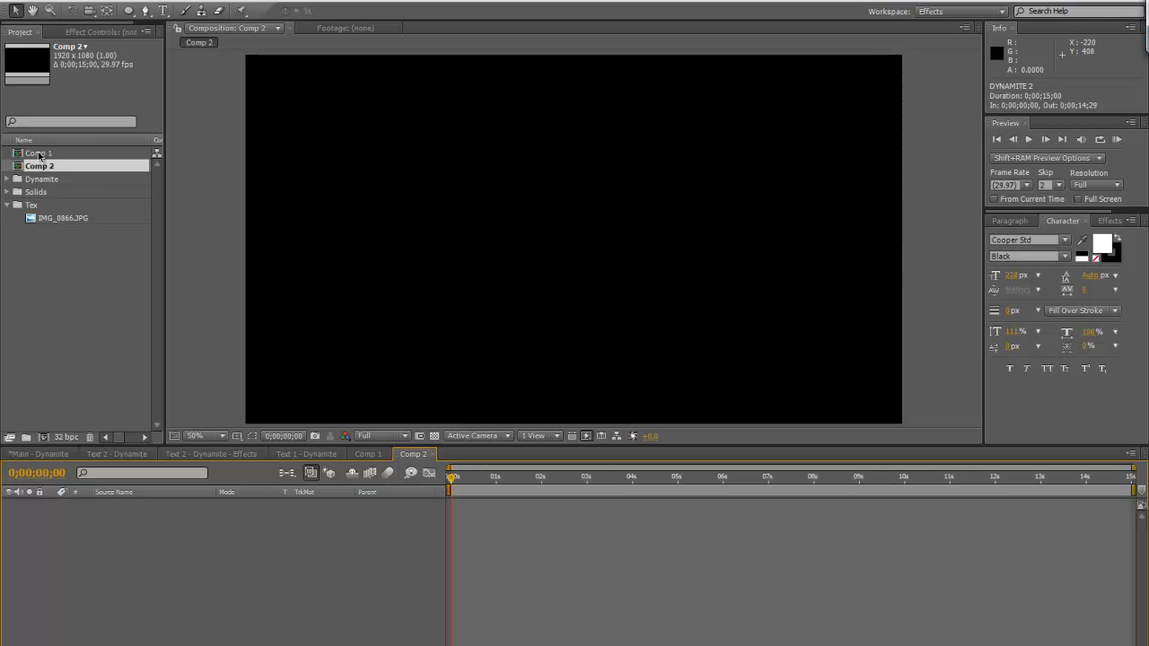
Rename Comp 1 as "Text - MAIN"
left_click(39, 155)
key("Return")
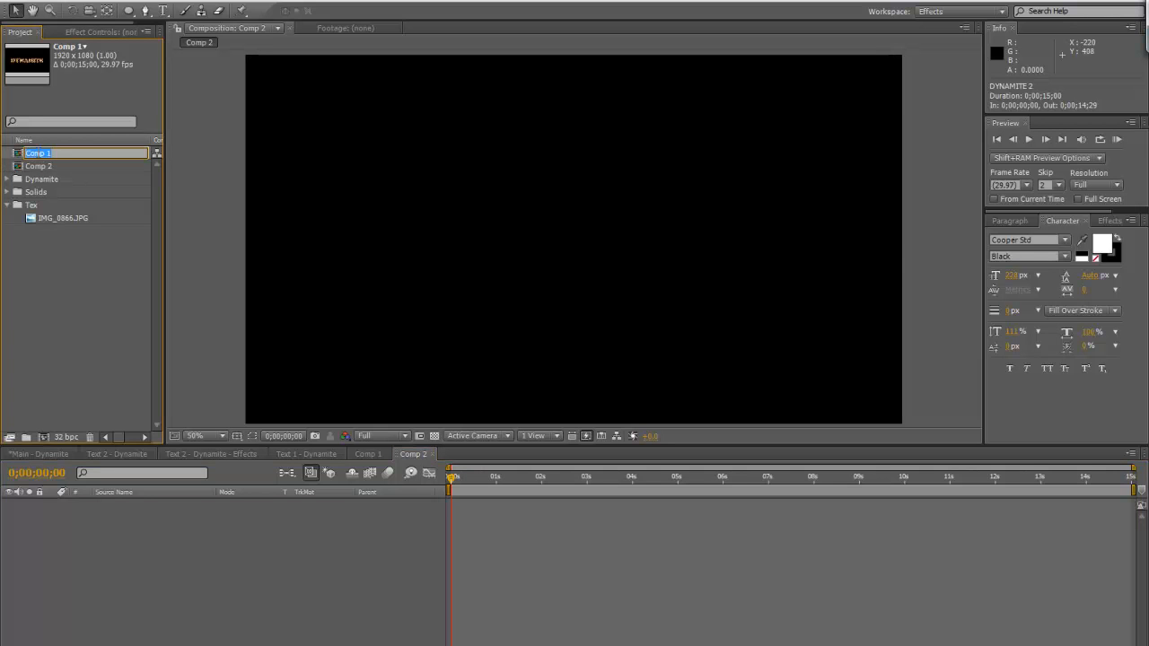
type("Te")
key("Return")
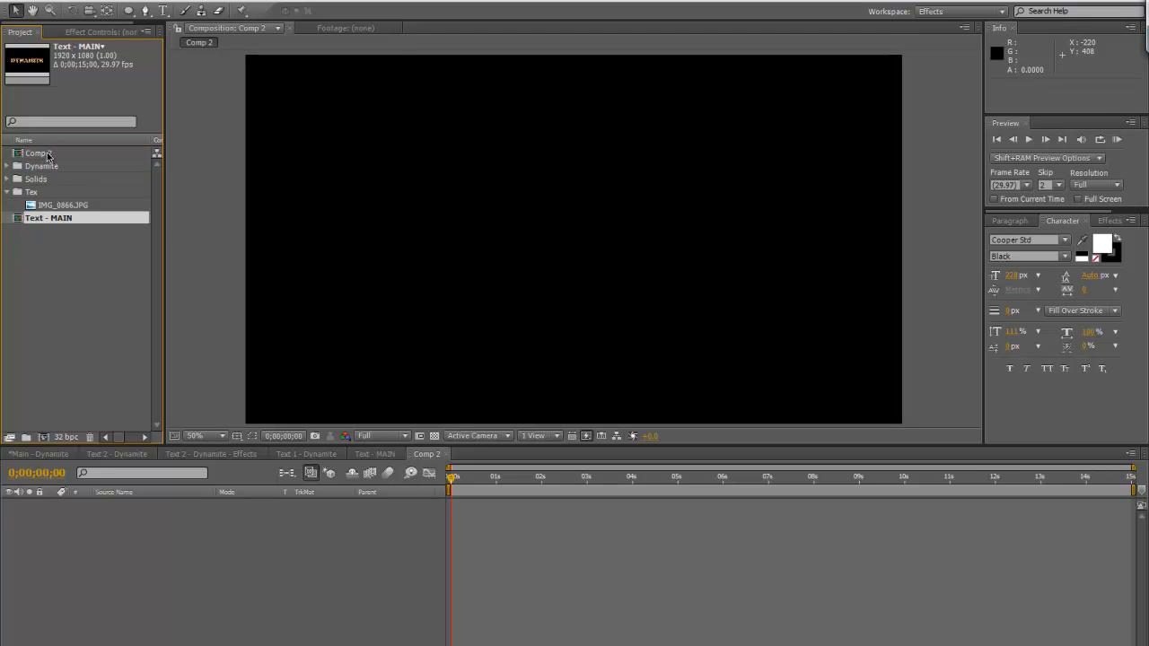
Rename Comp 2 as "Text - Effects" and collapse the Tex folder in the project
left_click(48, 157)
key("Return")
type("T")
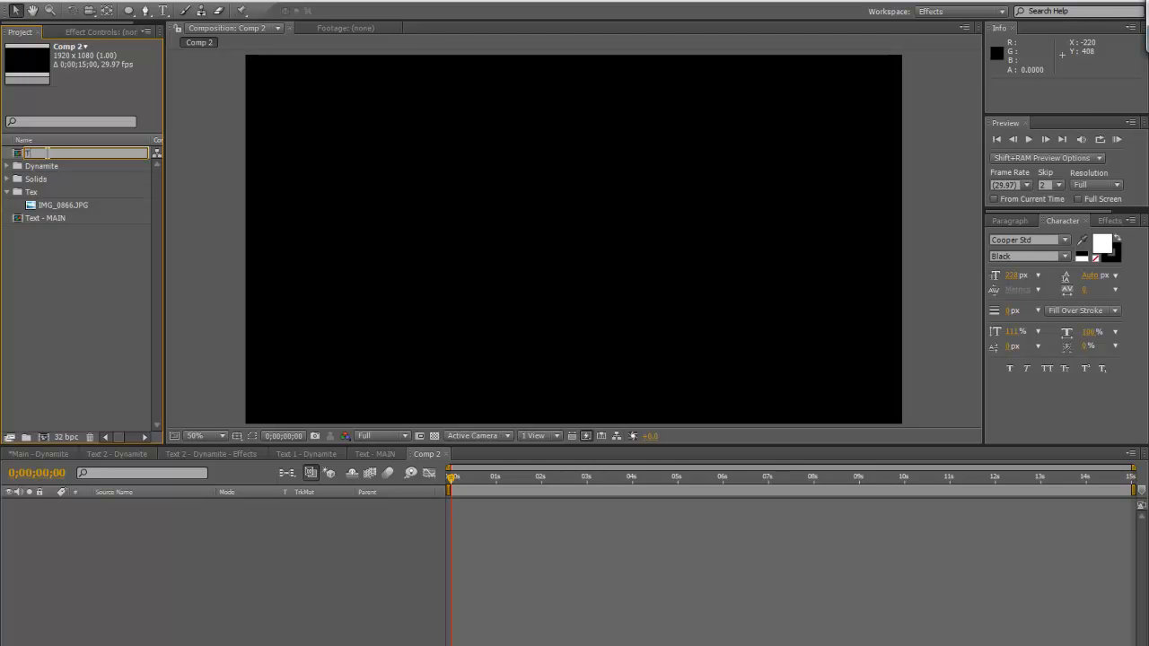
type("ext - Effects")
key("Return")
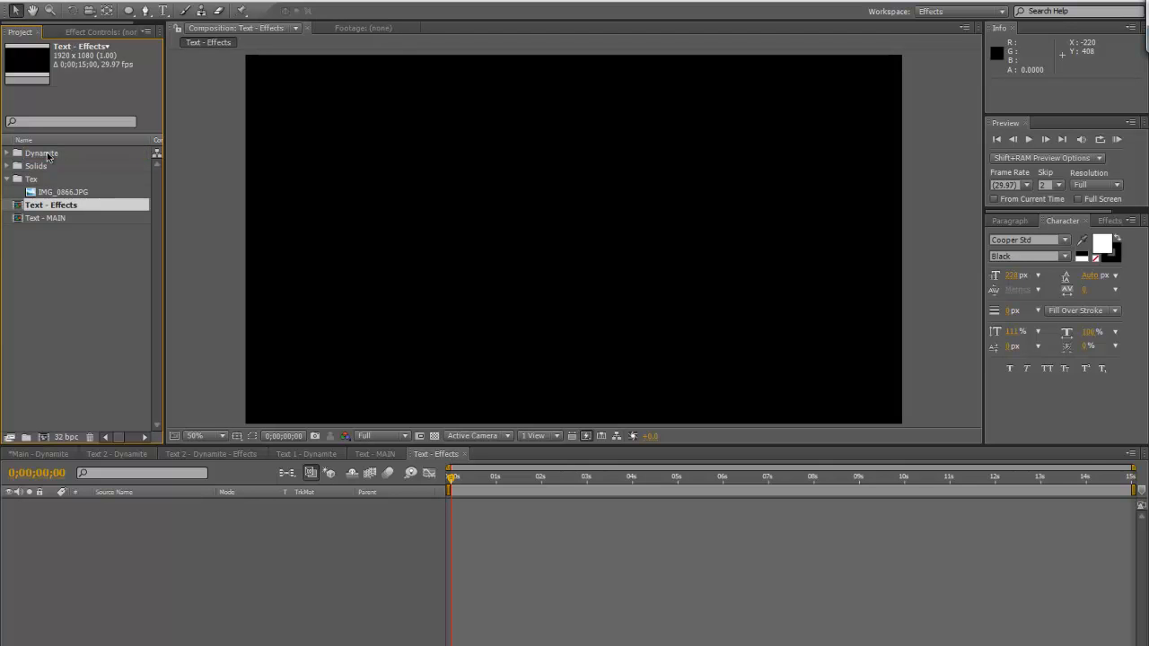
left_click(8, 179)
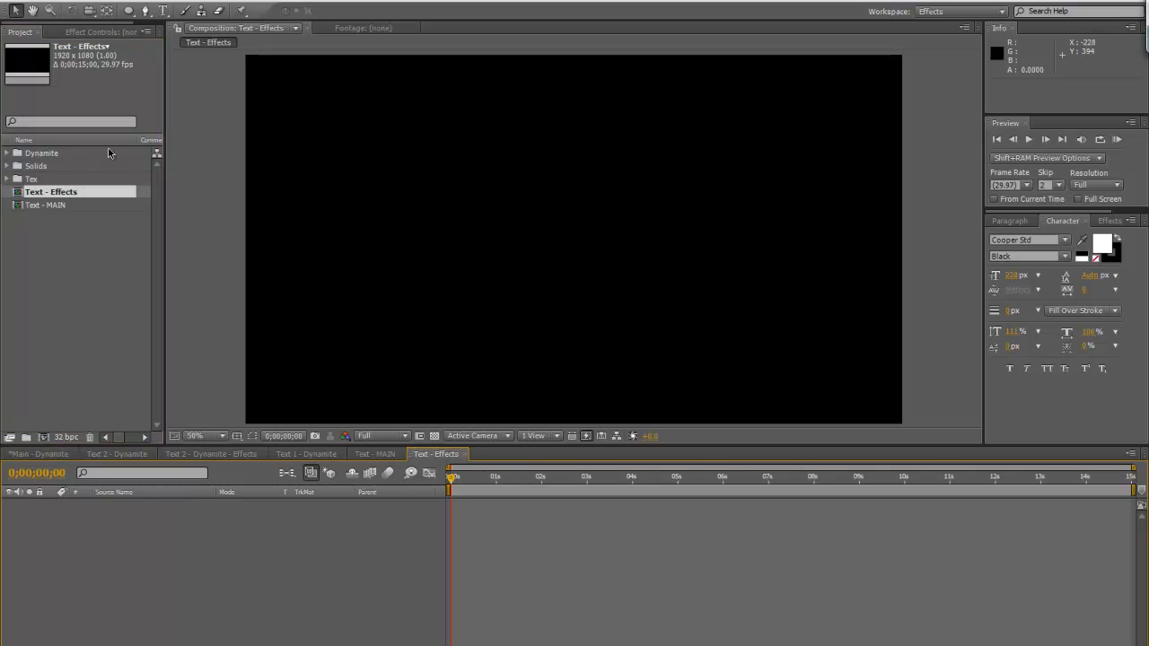
Add the Text - MAIN composition as a layer in Text - Effects, make it 3D, and widen the project area
left_click_drag(45, 206, 148, 600)
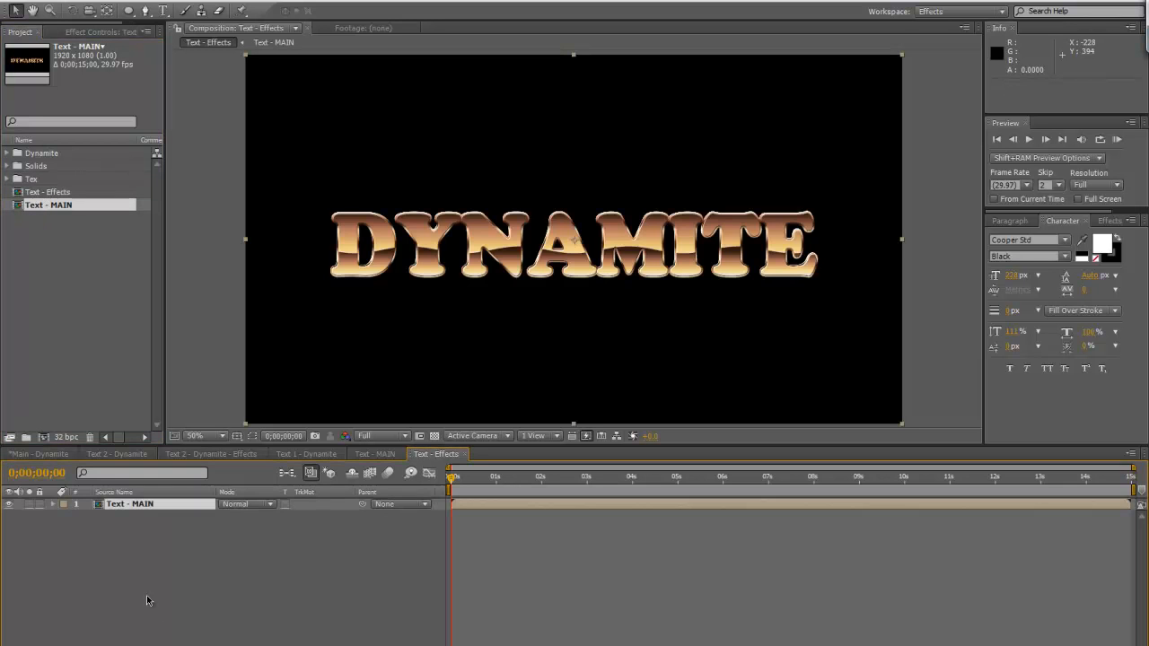
key("F4")
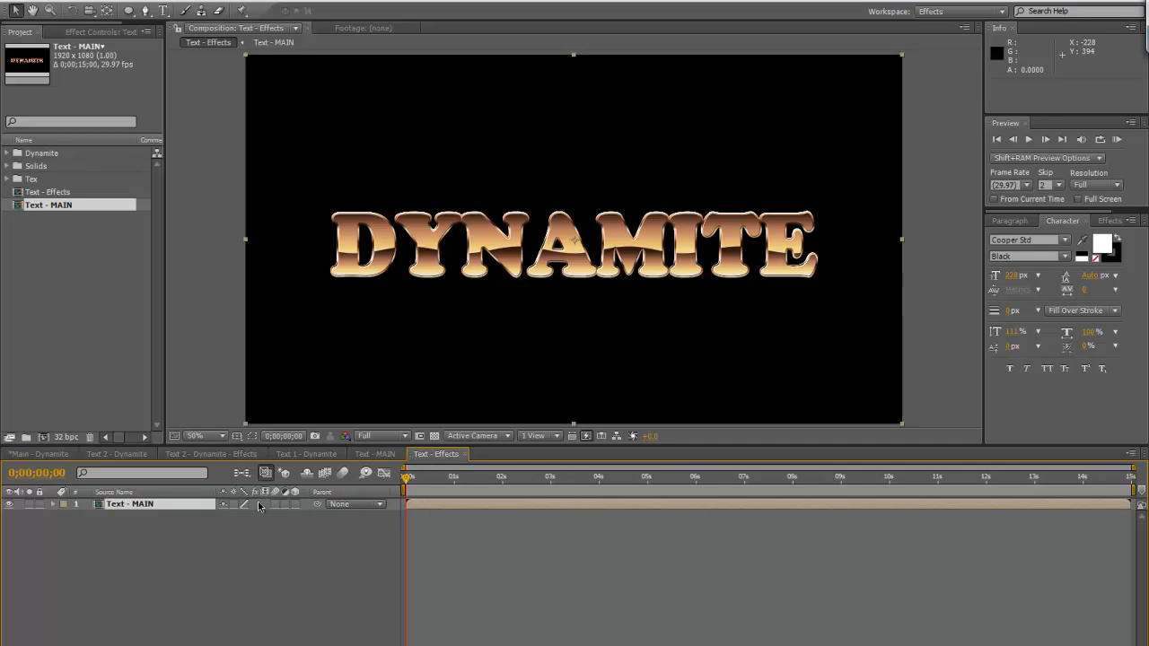
left_click(296, 504)
left_click_drag(165, 67, 219, 71)
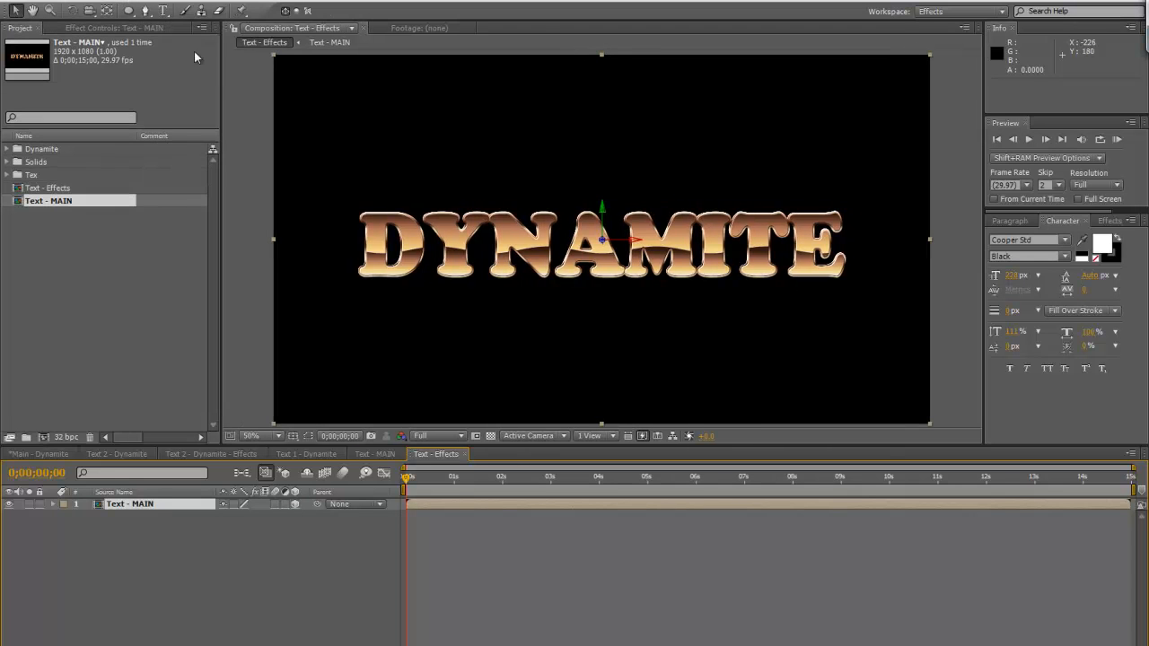
Add a null object to the Text - Effects composition and name it "Controls"
left_click(112, 0)
mouse_move(126, 12)
left_click(371, 73)
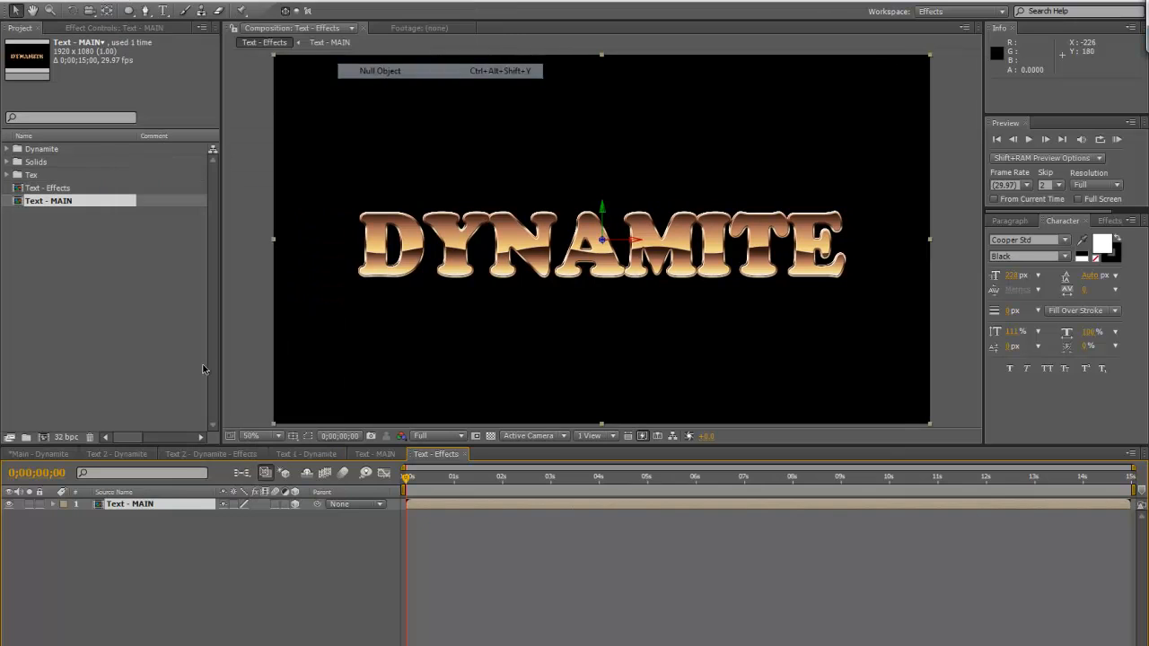
left_click(141, 504)
key("Return")
type("Controls")
key("Return")
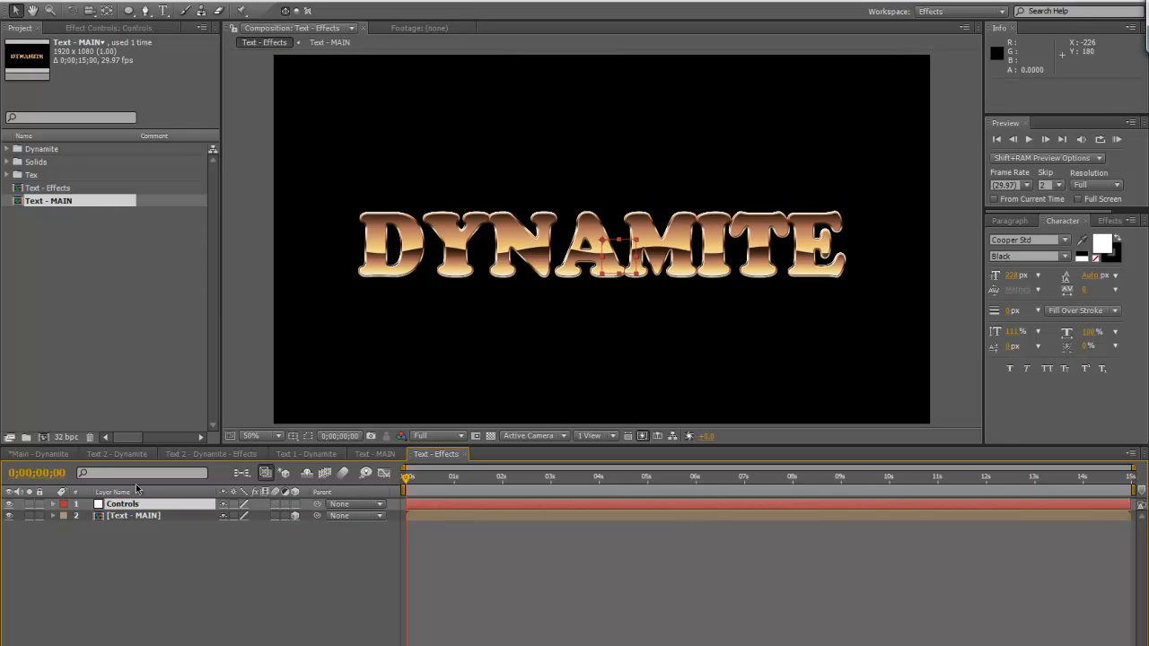
Apply two Slider Control expression effects to the Controls null
left_click(90, 30)
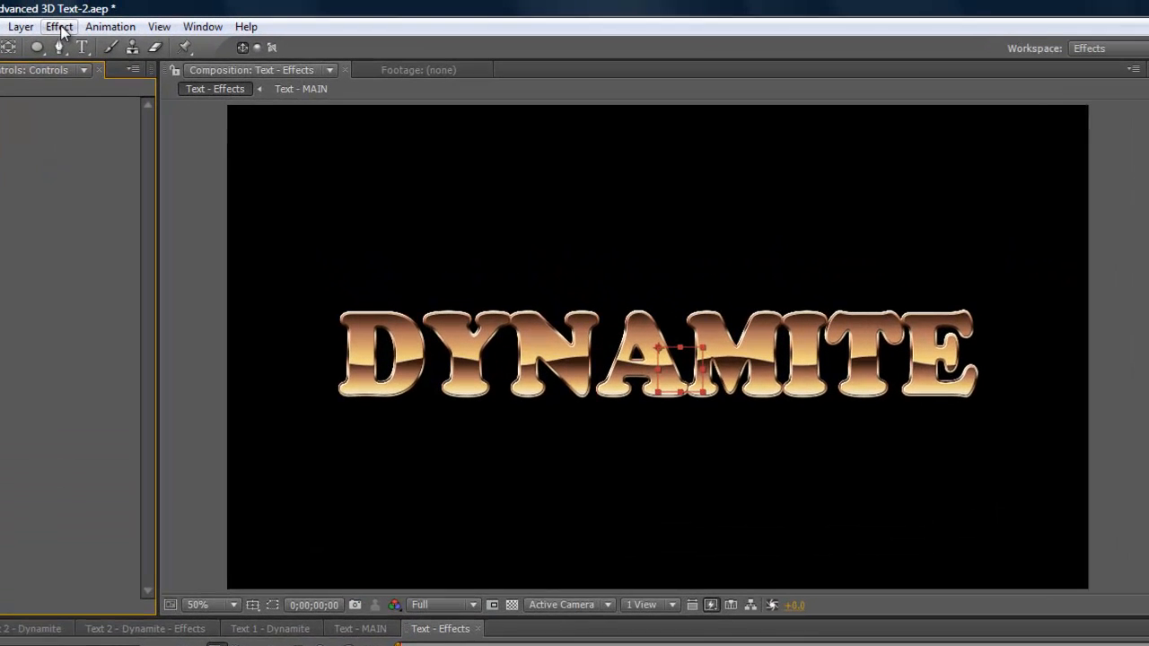
left_click(112, 8)
mouse_move(117, 231)
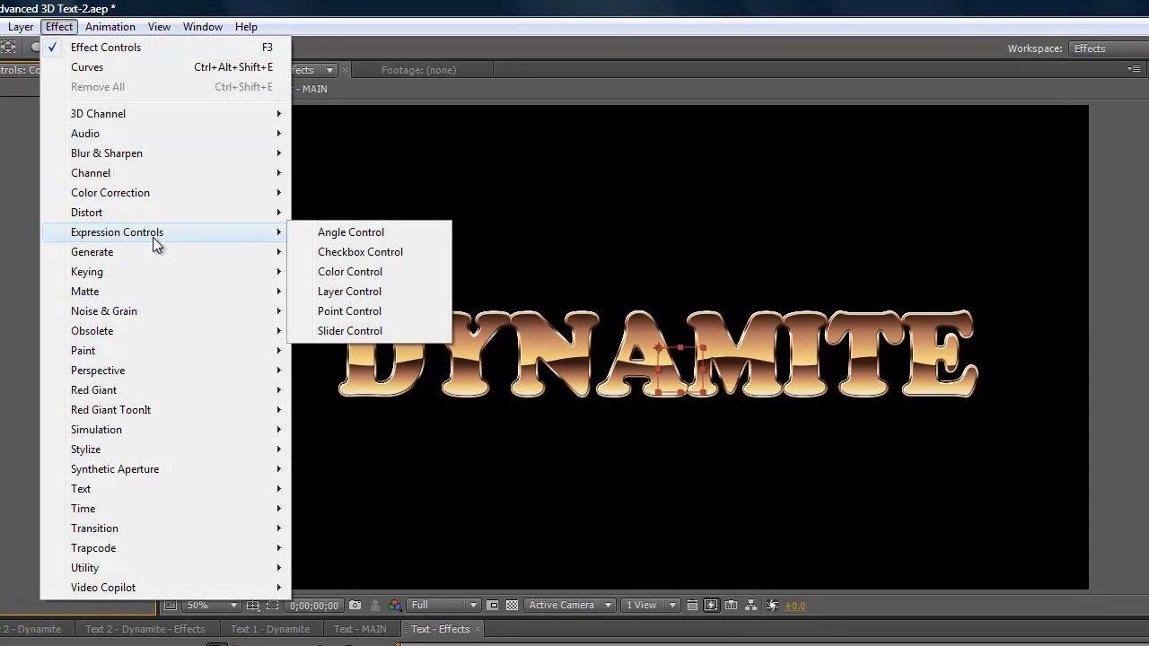
left_click(354, 331)
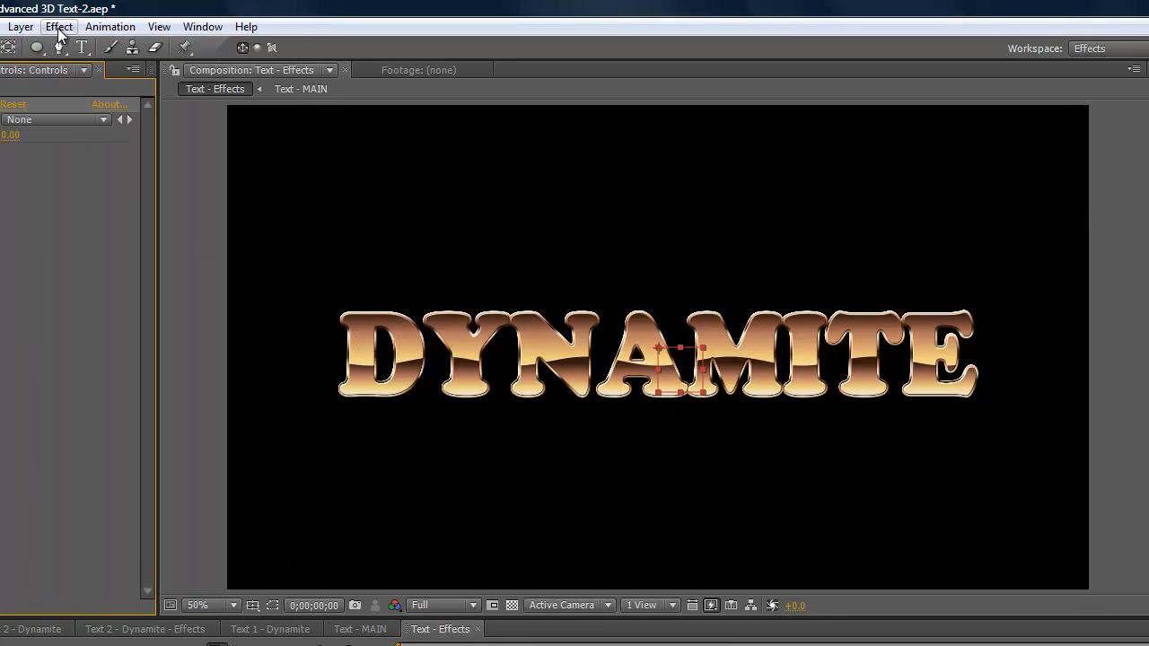
left_click(59, 26)
mouse_move(32, 30)
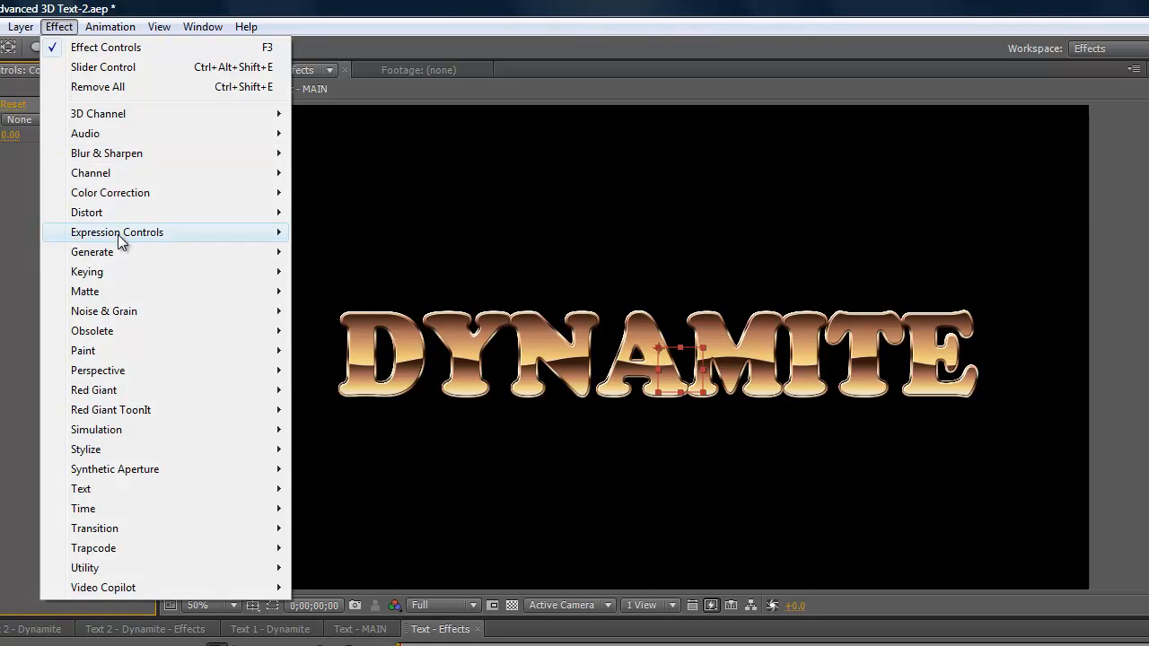
mouse_move(118, 235)
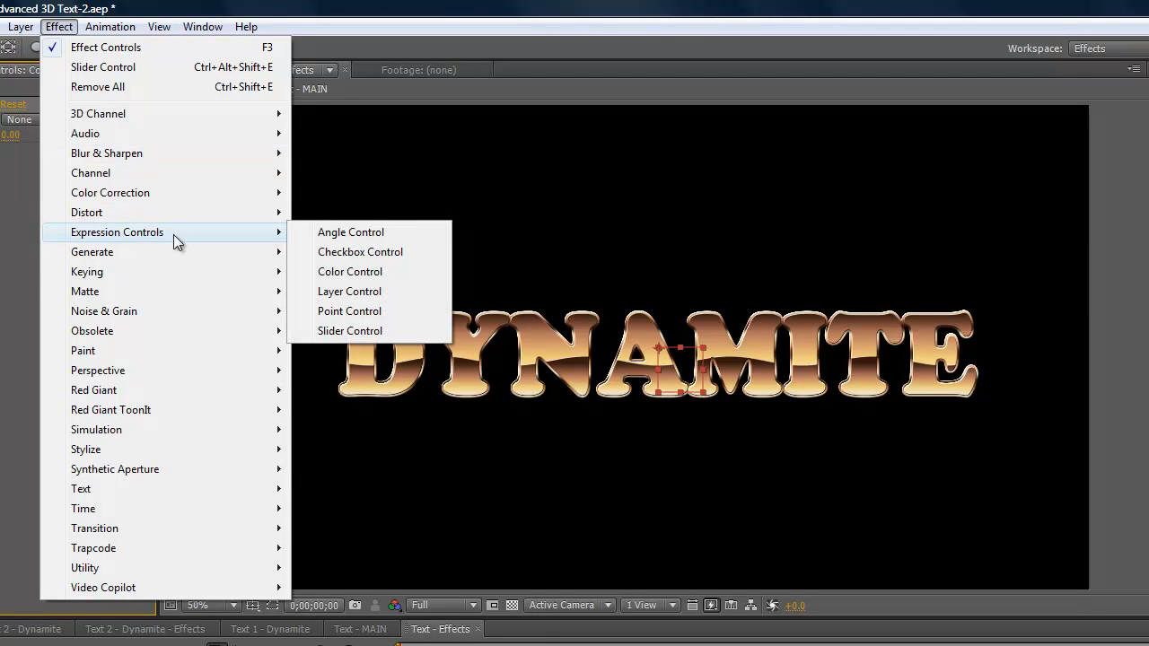
left_click(331, 330)
Apply a Checkbox Control and two Color Control expression effects to the Controls null
left_click(53, 28)
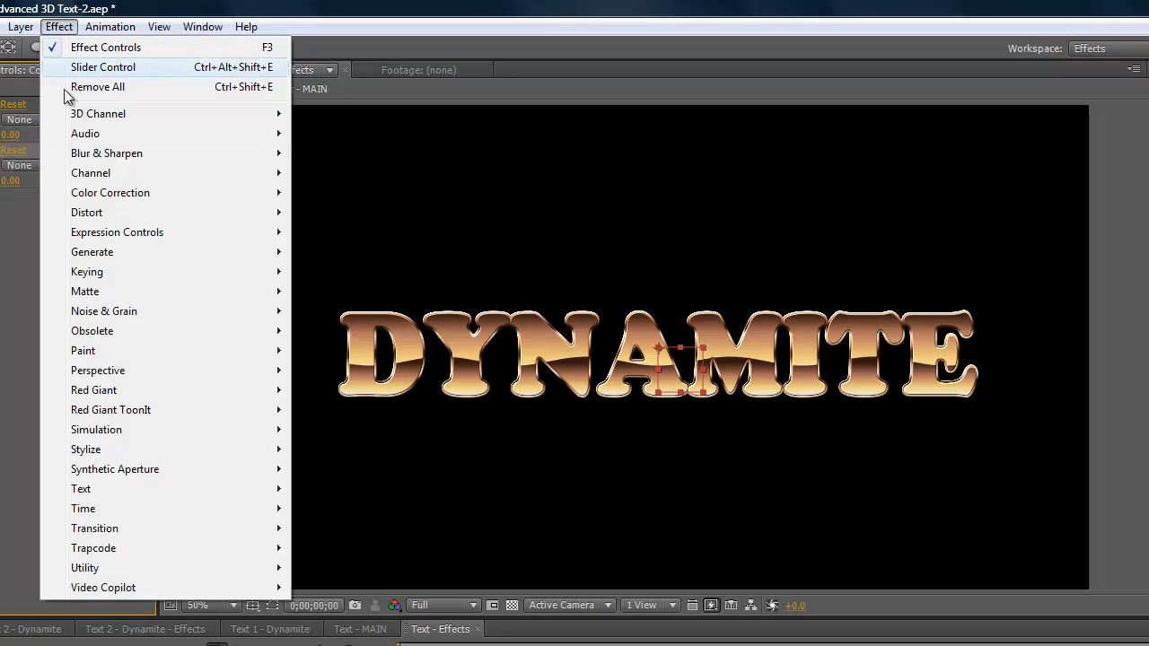
mouse_move(115, 232)
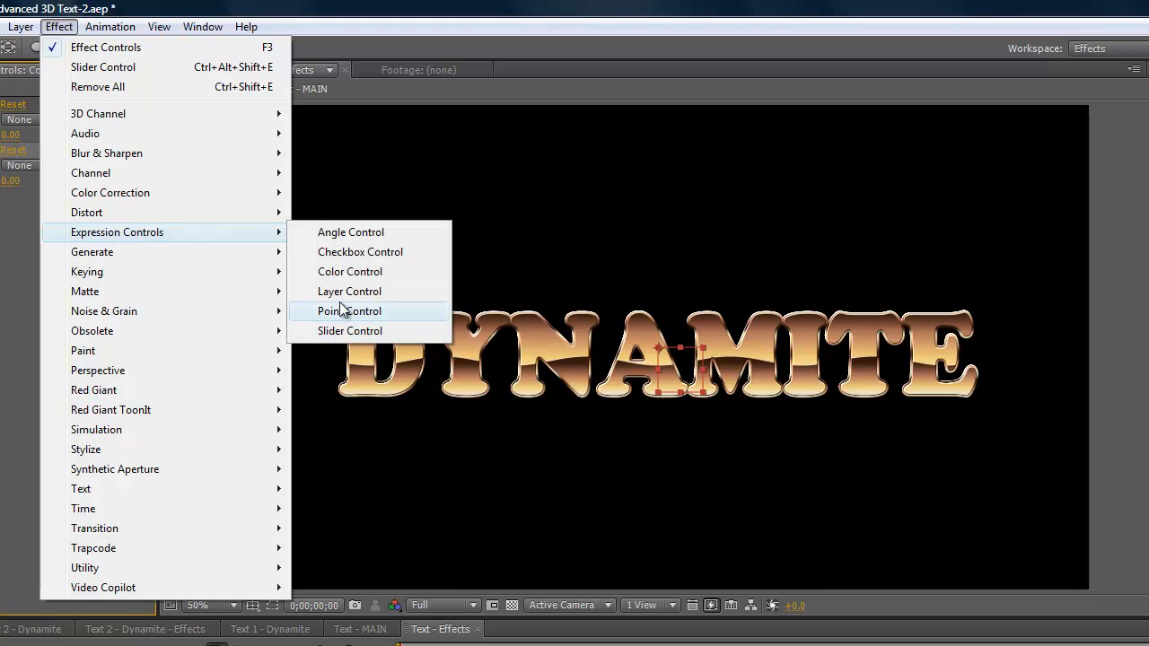
left_click(350, 256)
left_click(63, 27)
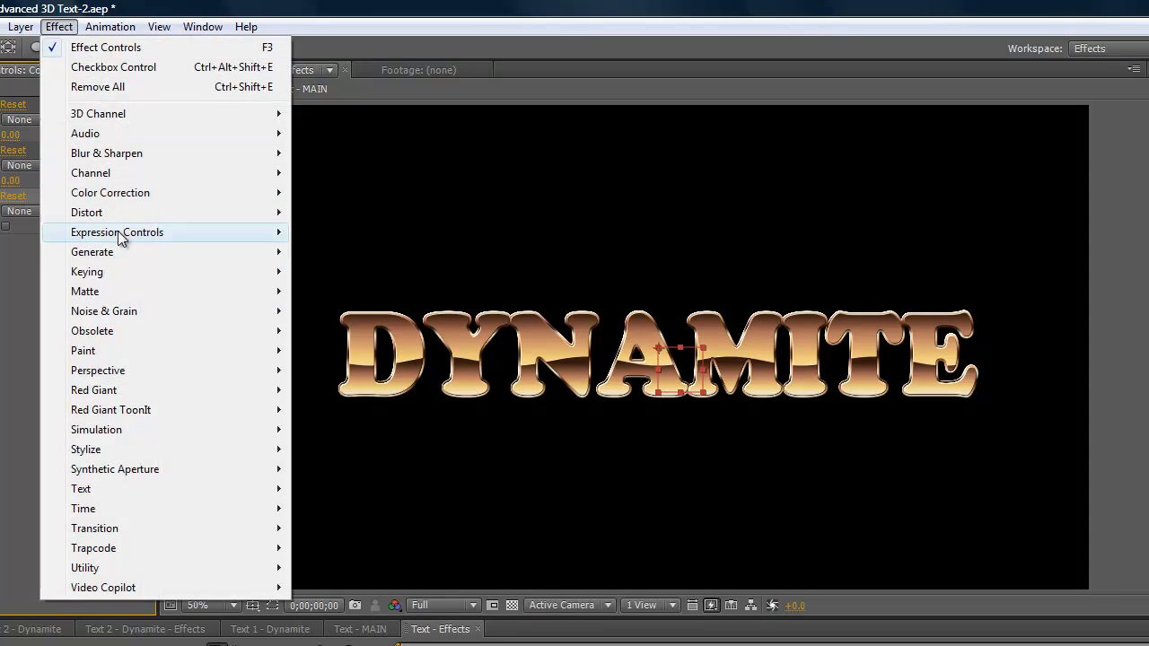
mouse_move(124, 235)
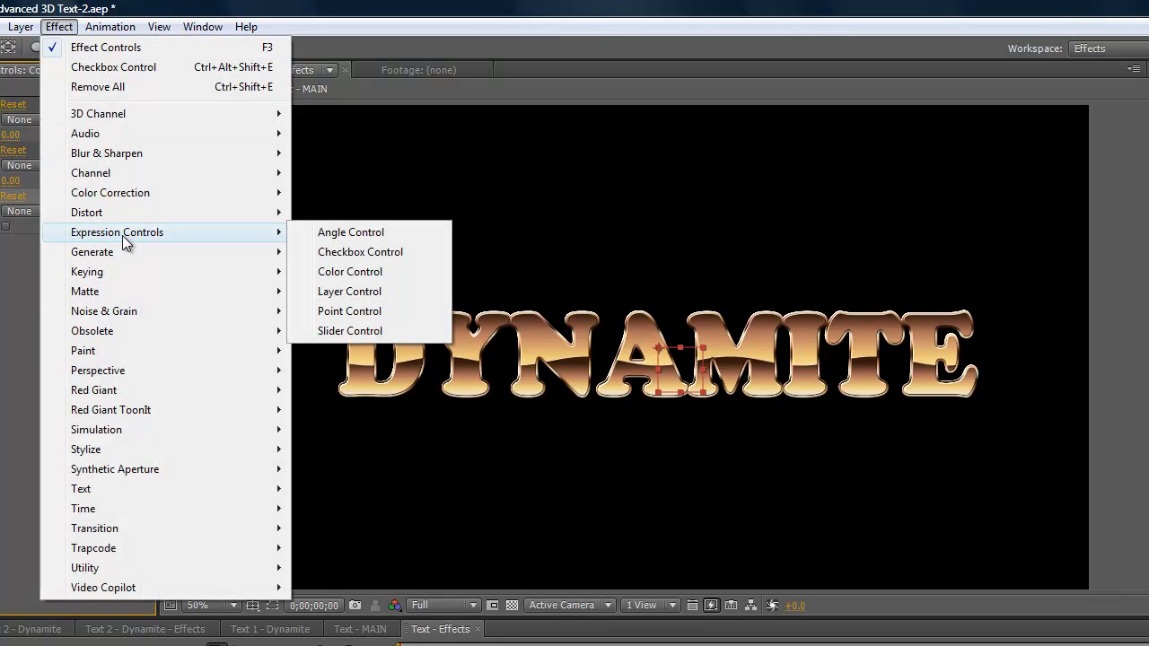
left_click(330, 272)
left_click(58, 27)
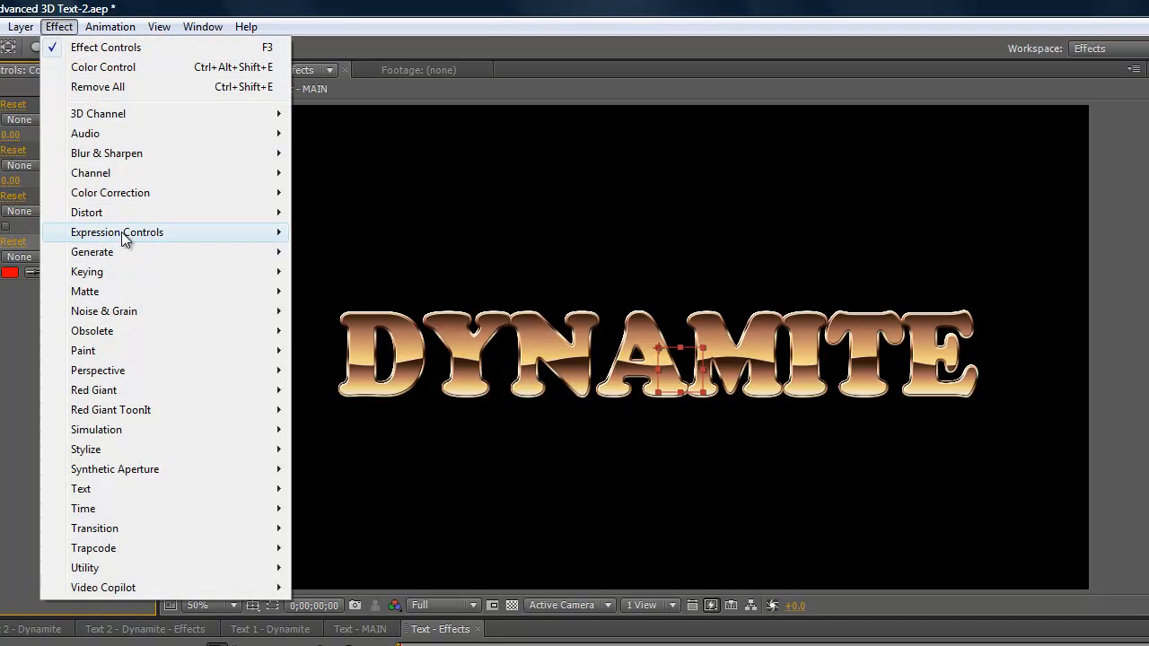
mouse_move(50, 235)
left_click(360, 271)
Apply a third Slider Control expression effect to the Controls null
left_click(58, 27)
mouse_move(135, 233)
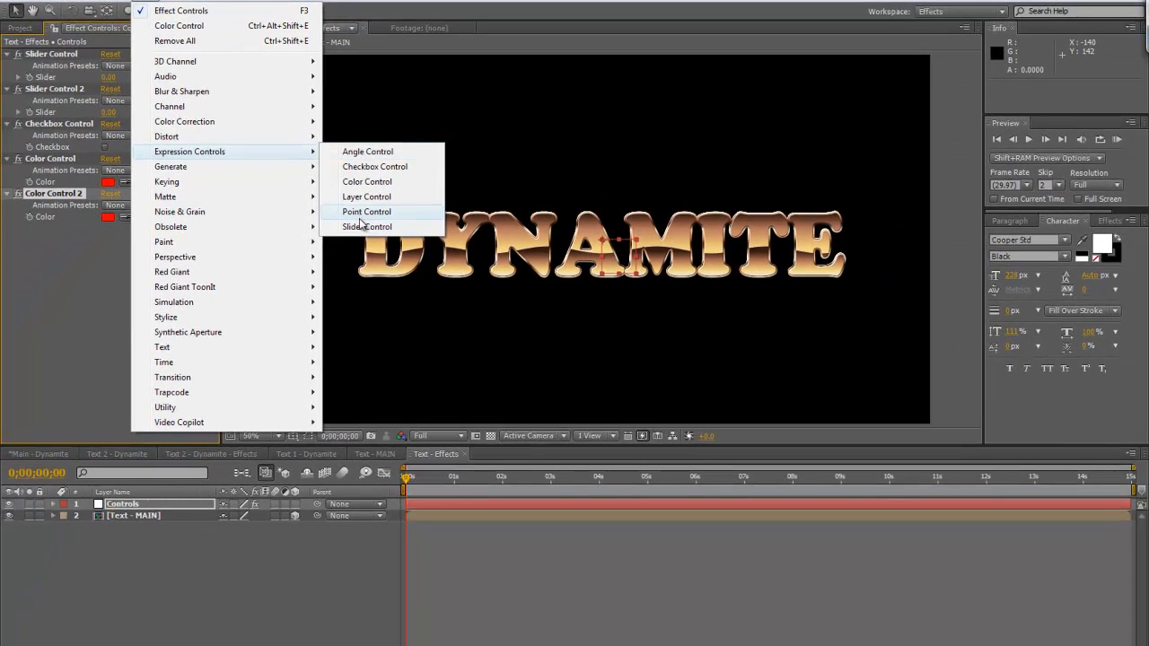
left_click(341, 330)
Rename the first Slider Control as "Distance Between Layers" and widen the effect list to fit the full name
left_click(65, 56)
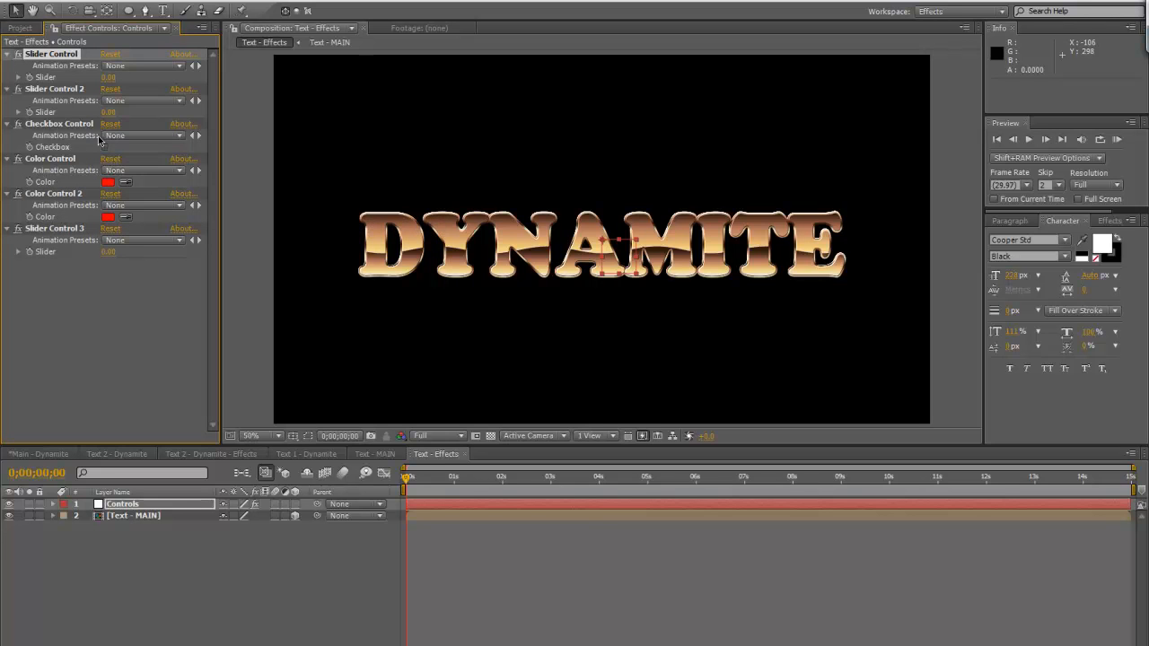
type("Distance Between Layers")
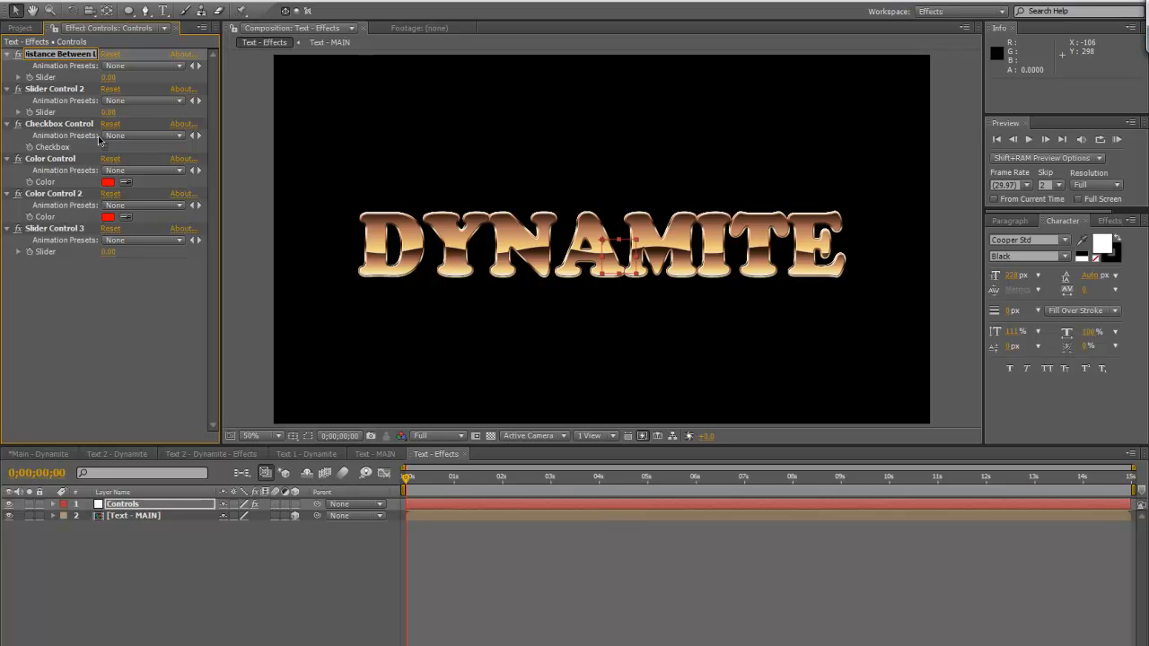
key("Return")
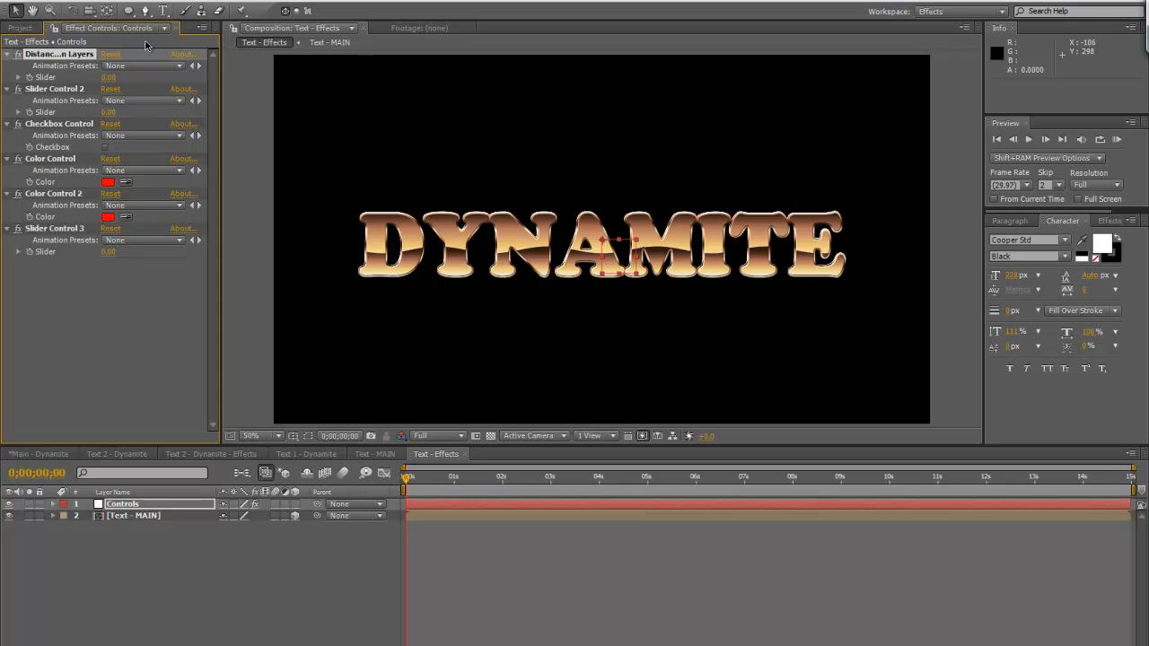
left_click_drag(222, 97, 275, 97)
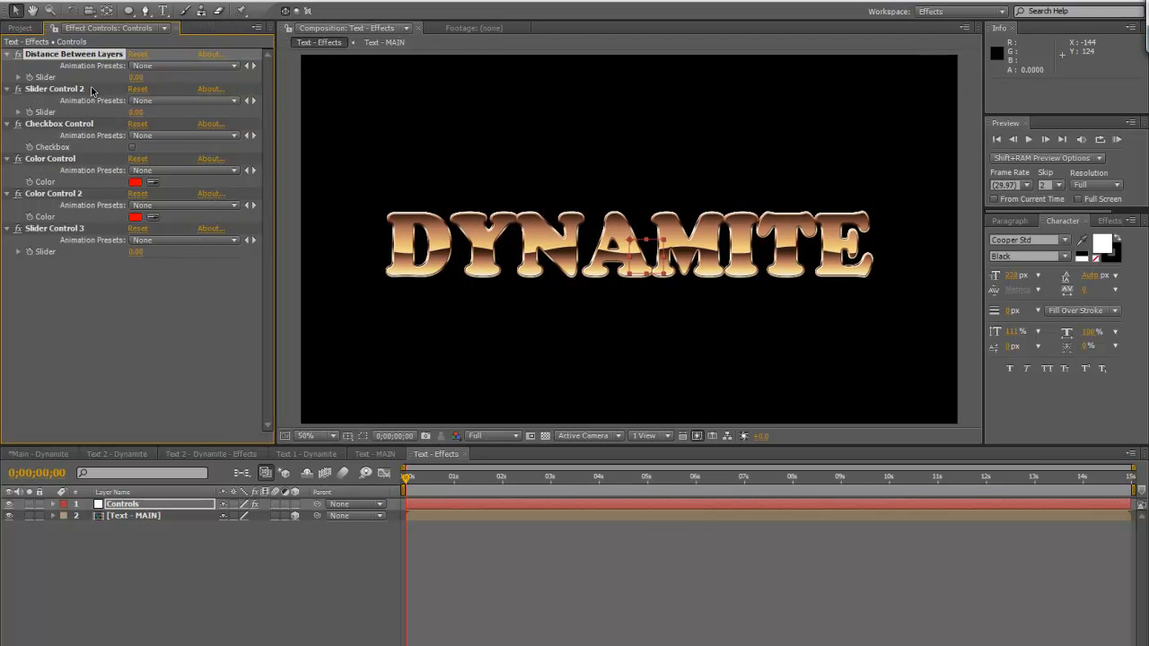
Rename Slider Control 2 as "Brightness (depth)"
left_click(93, 91)
key("Return")
type("Brightness (depth")
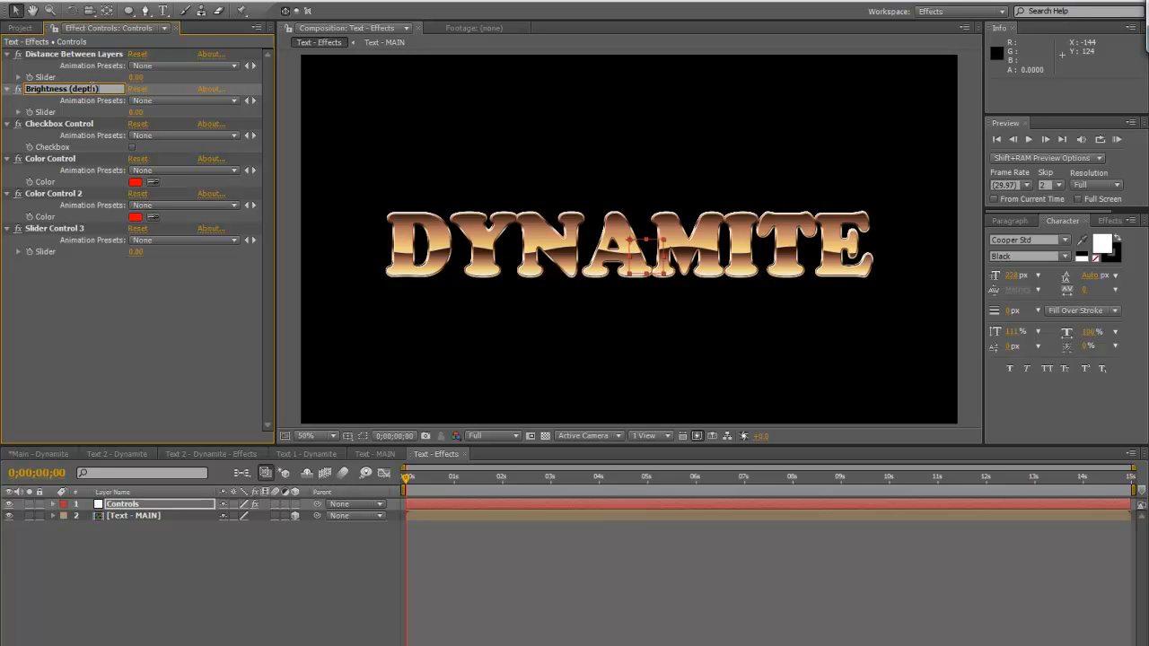
type(")")
key("Return")
Rename the Checkbox Control as "3D On/Off"
left_click(93, 125)
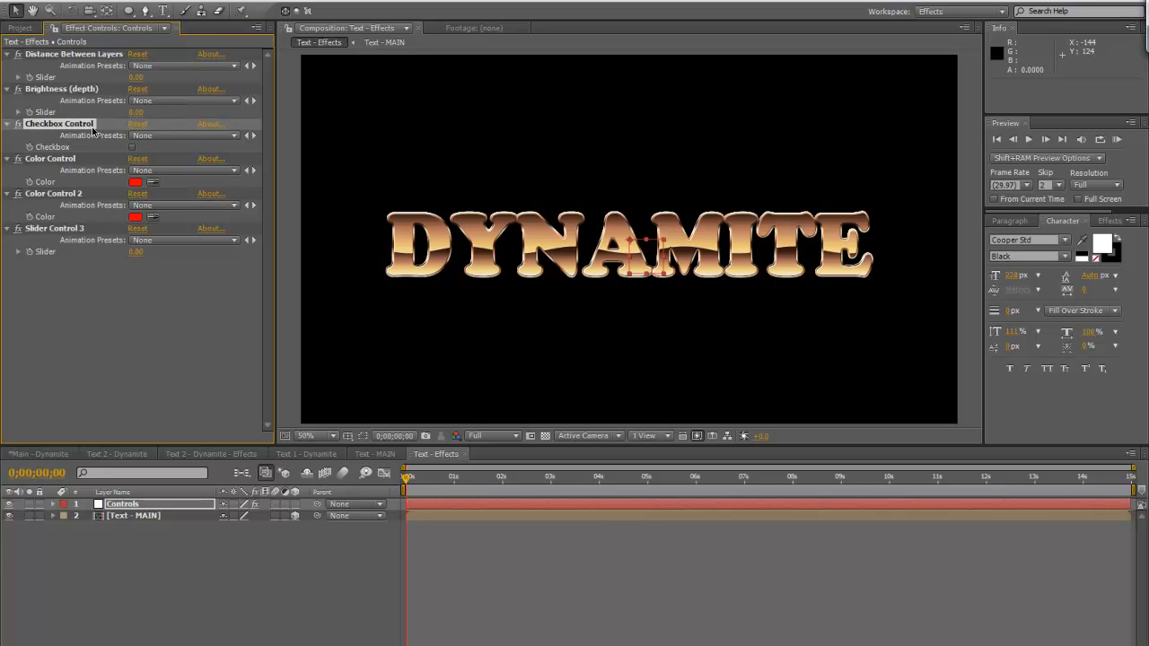
key("Return")
type("#")
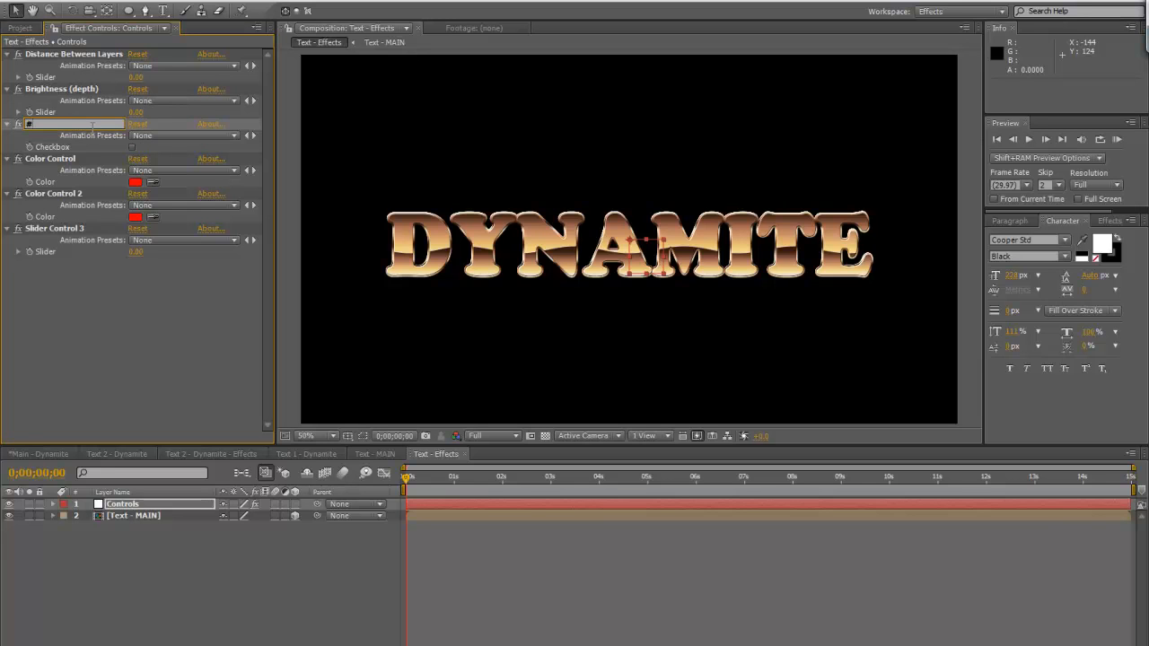
key("BackSpace")
key("BackSpace")
type("3D Op")
key("BackSpace")
type("n")
key("Return")
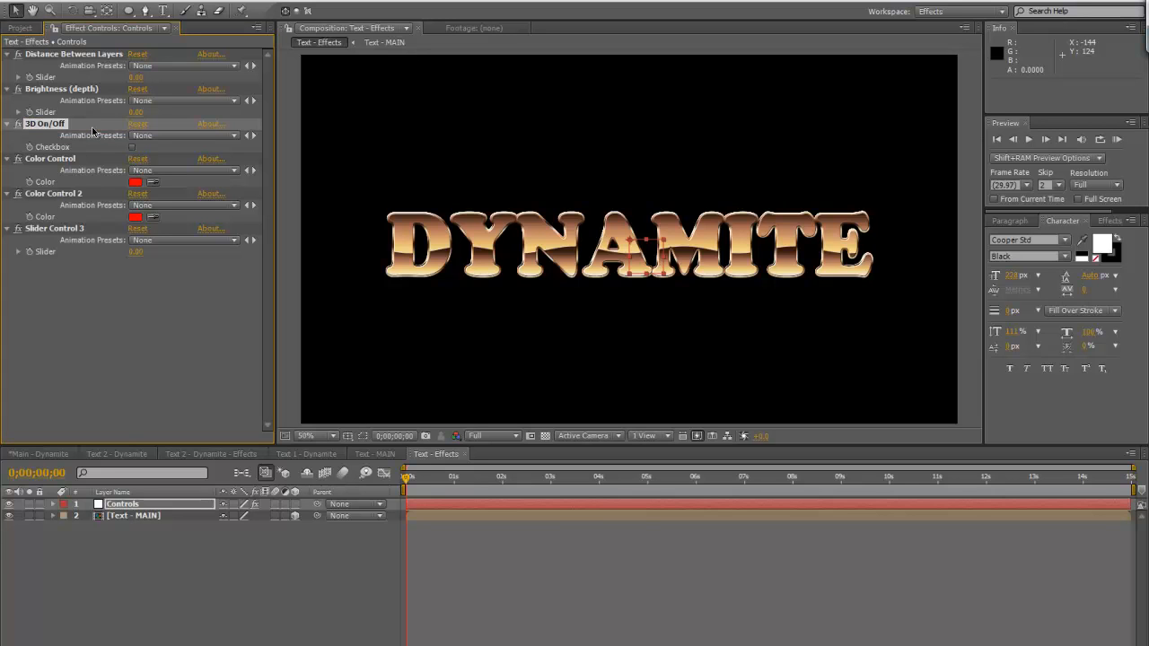
Rename the two Color Controls as "Depth Color 1" and "Depth Color 2"
left_click(77, 160)
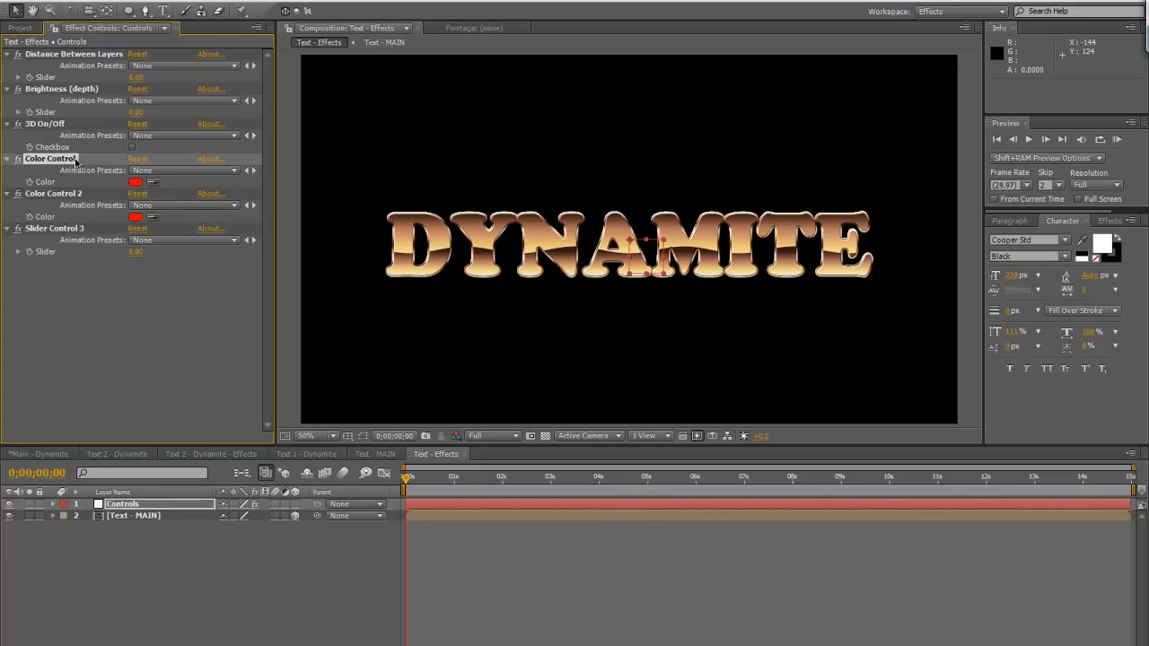
key("Return")
type("Depth COlor 1")
left_click(77, 196)
key("Return")
type("Depth Color 2")
key("Return")
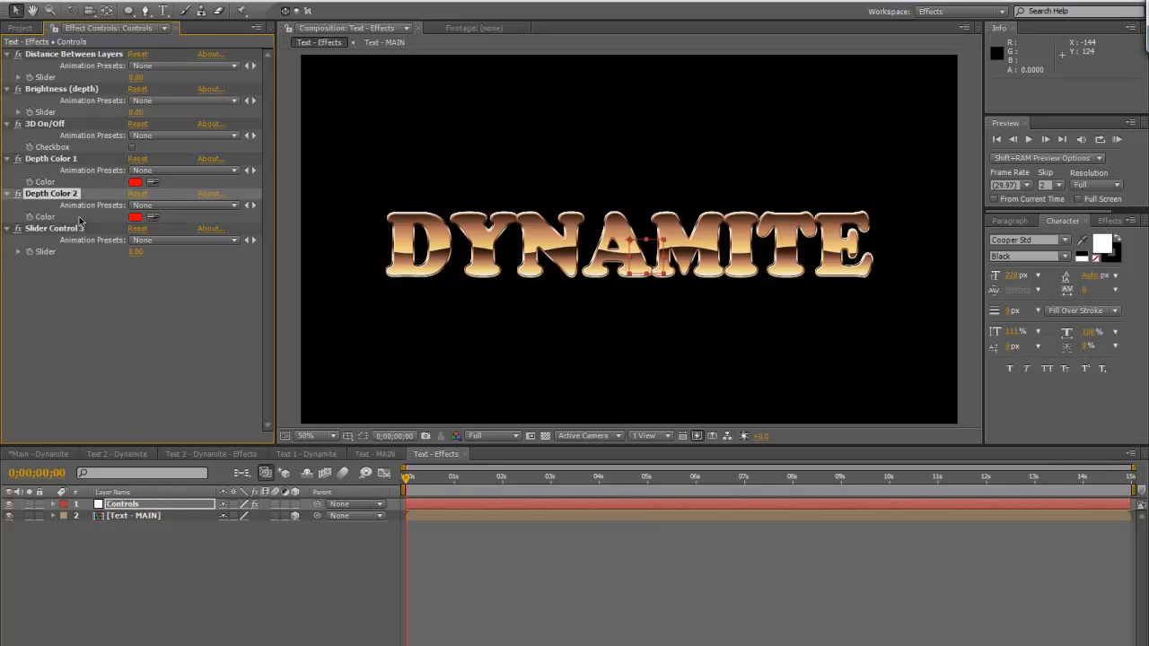
Rename Slider Control 3 as "Depth Color Blend"
left_click(80, 224)
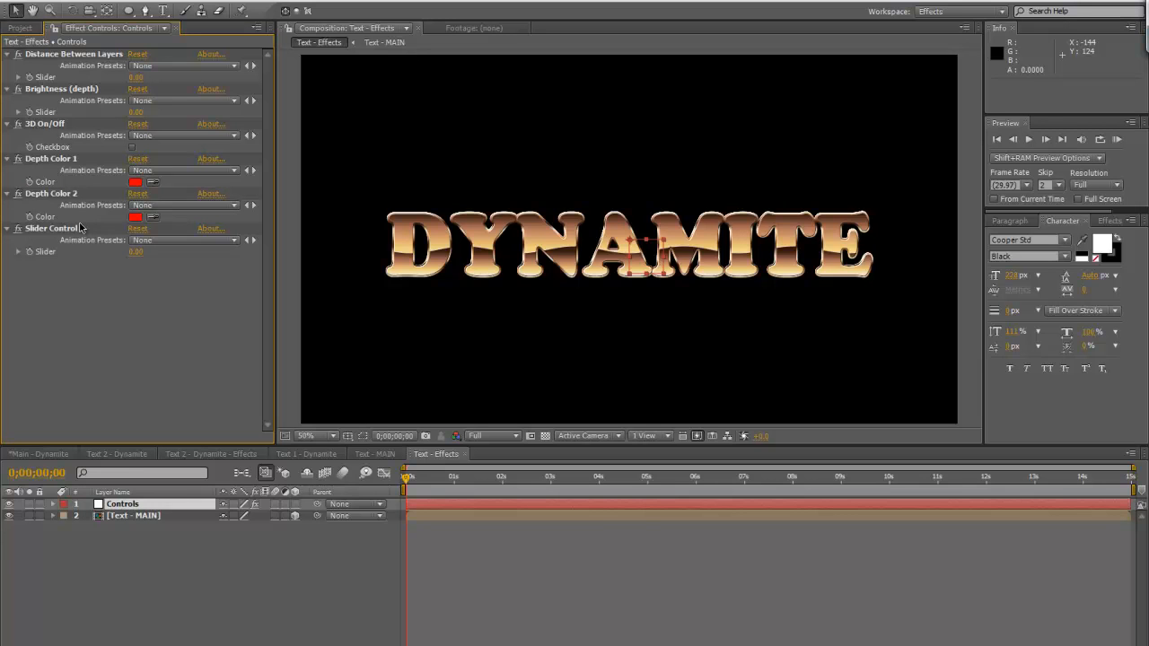
left_click(77, 228)
key("Return")
type("Depth Color Blend")
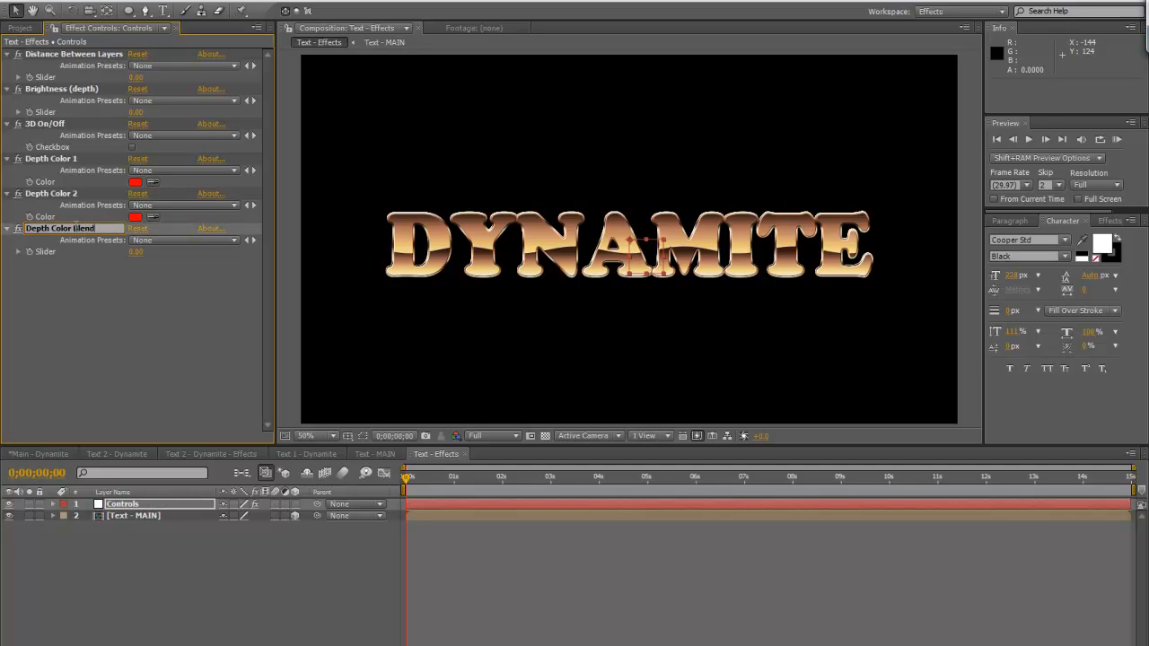
key("Return")
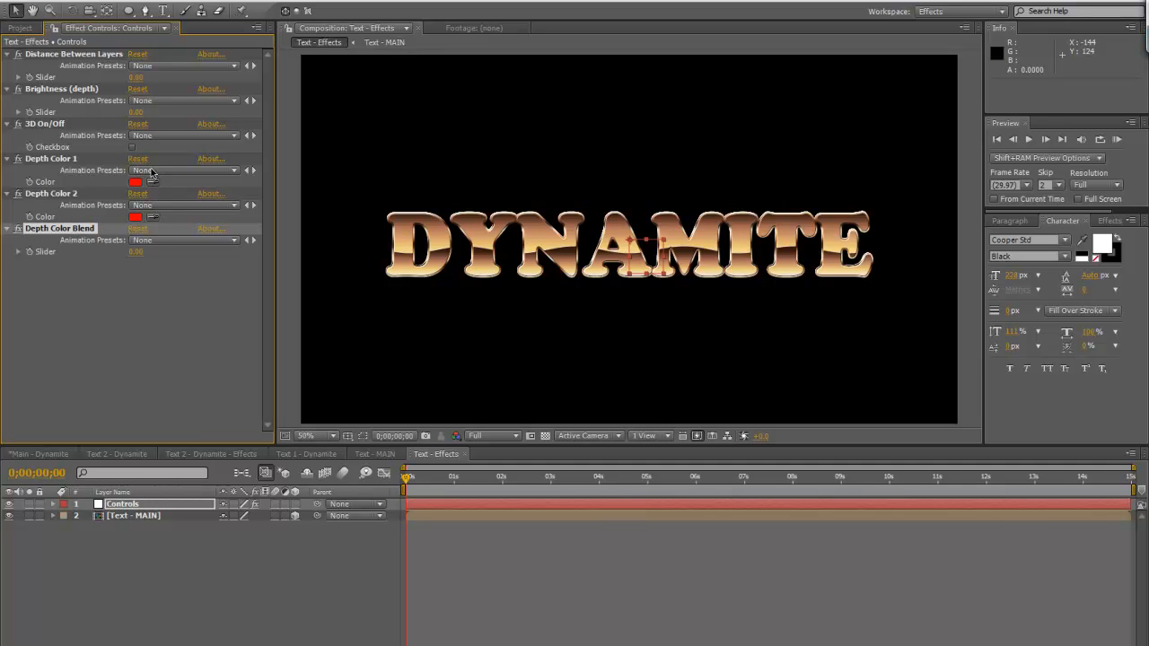
Set both the Distance Between Layers and Brightness (depth) sliders to 1
left_click(140, 79)
type("1")
left_click(136, 113)
type("1")
key("Return")
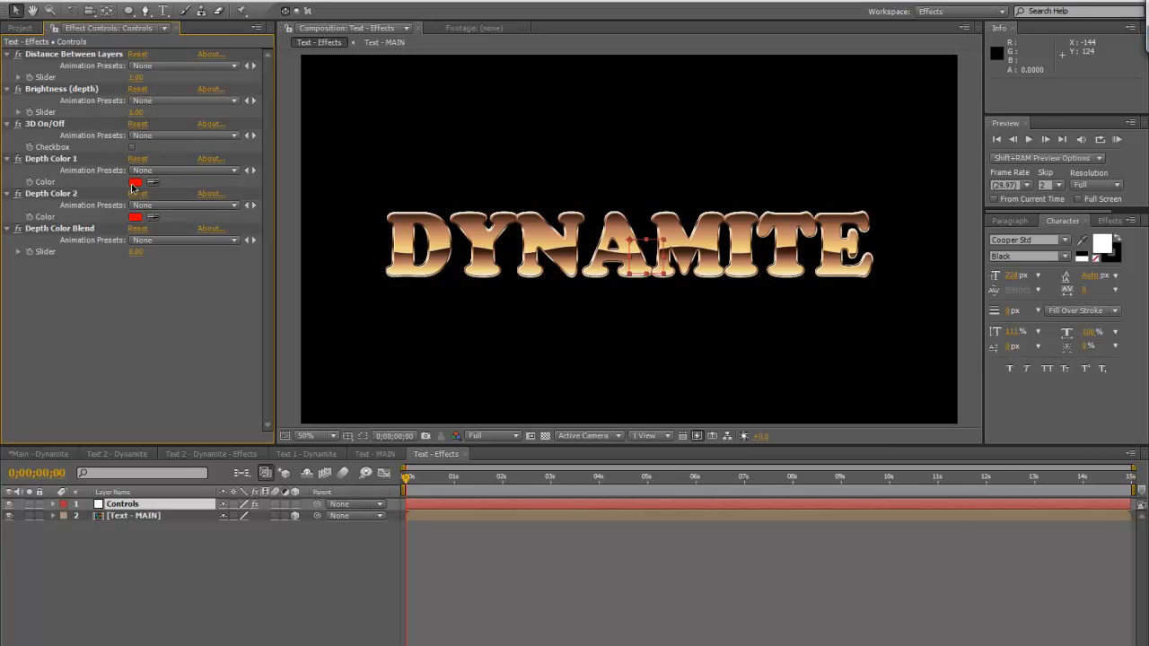
Set Depth Color 1 of the Controls layer to dark brown 3E200E and Depth Color 2 to a lighter reddish brown
left_click(135, 183)
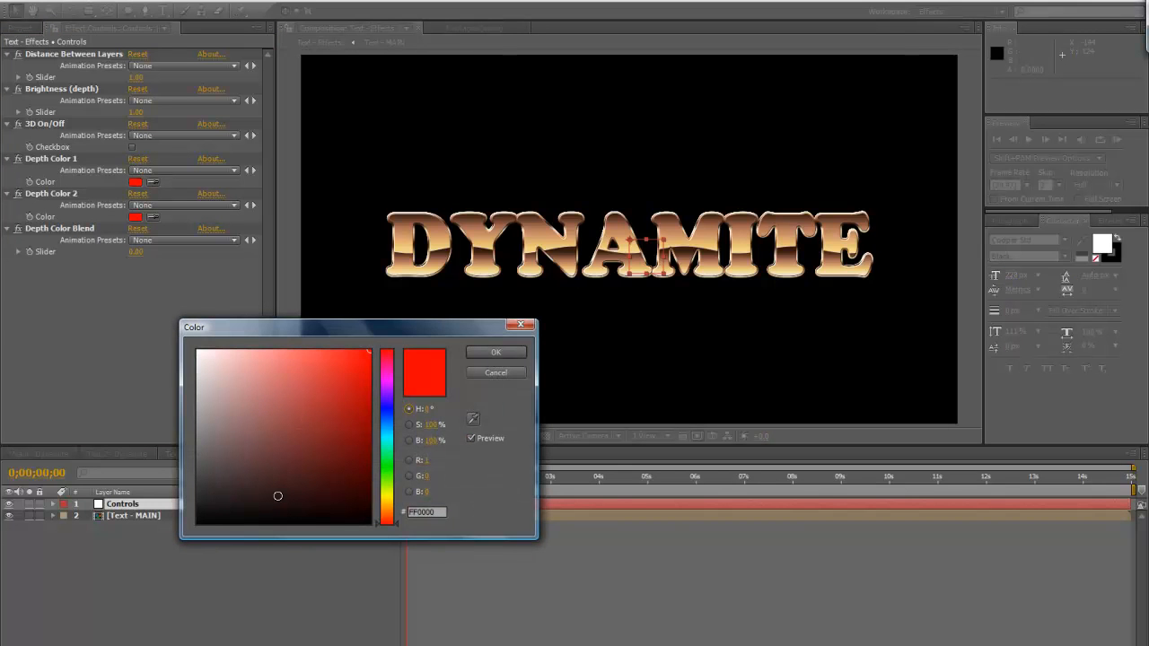
left_click_drag(394, 522, 332, 482)
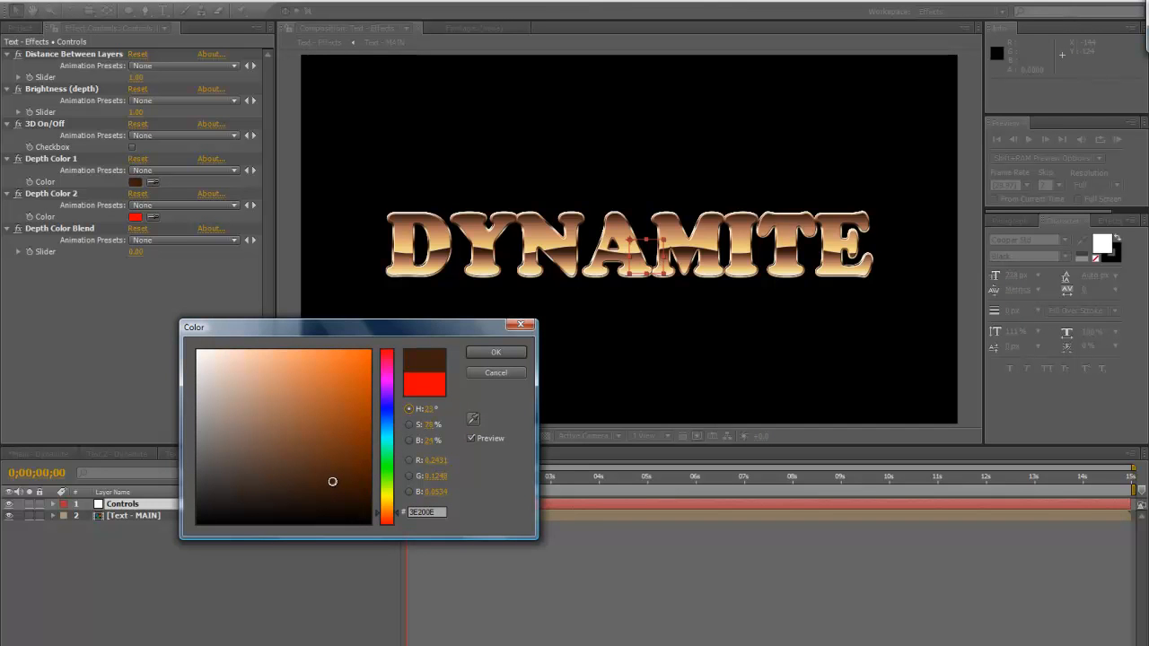
left_click(476, 352)
left_click(135, 217)
left_click_drag(391, 521, 390, 520)
mouse_move(289, 418)
left_mouse_down()
mouse_move(283, 407)
mouse_move(290, 425)
left_mouse_up()
left_click(485, 352)
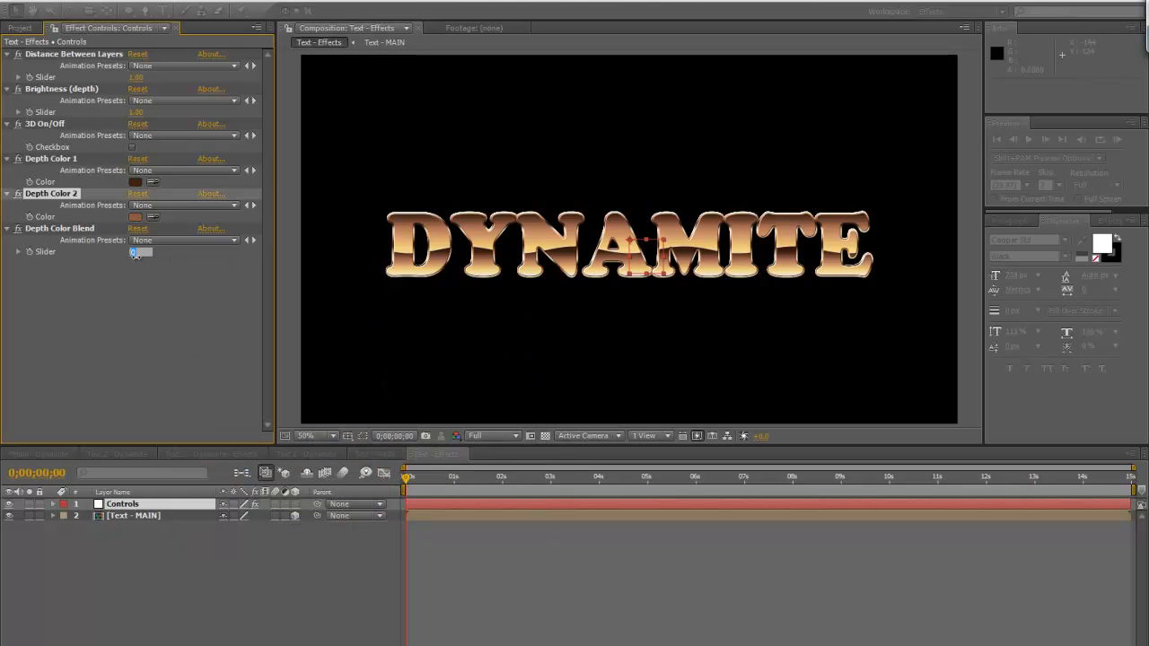
Set the Depth Color Blend slider to 50
left_click(136, 252)
type("50")
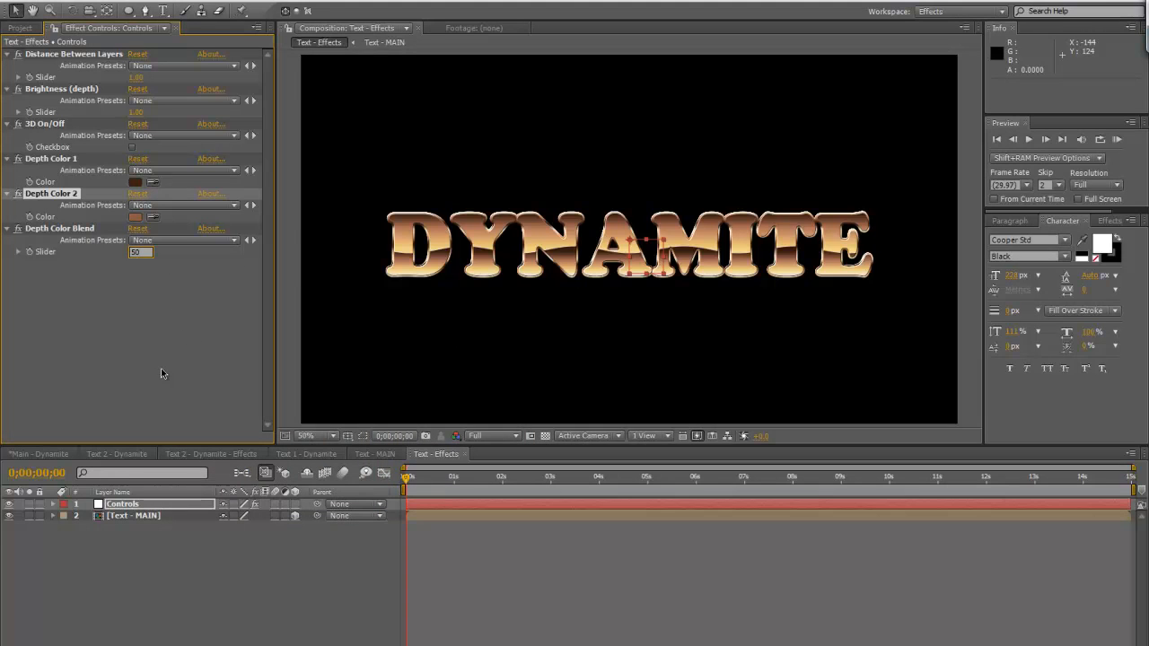
left_click(160, 368)
Apply the Brightness & Contrast effect to the Text - MAIN layer
left_click(176, 514)
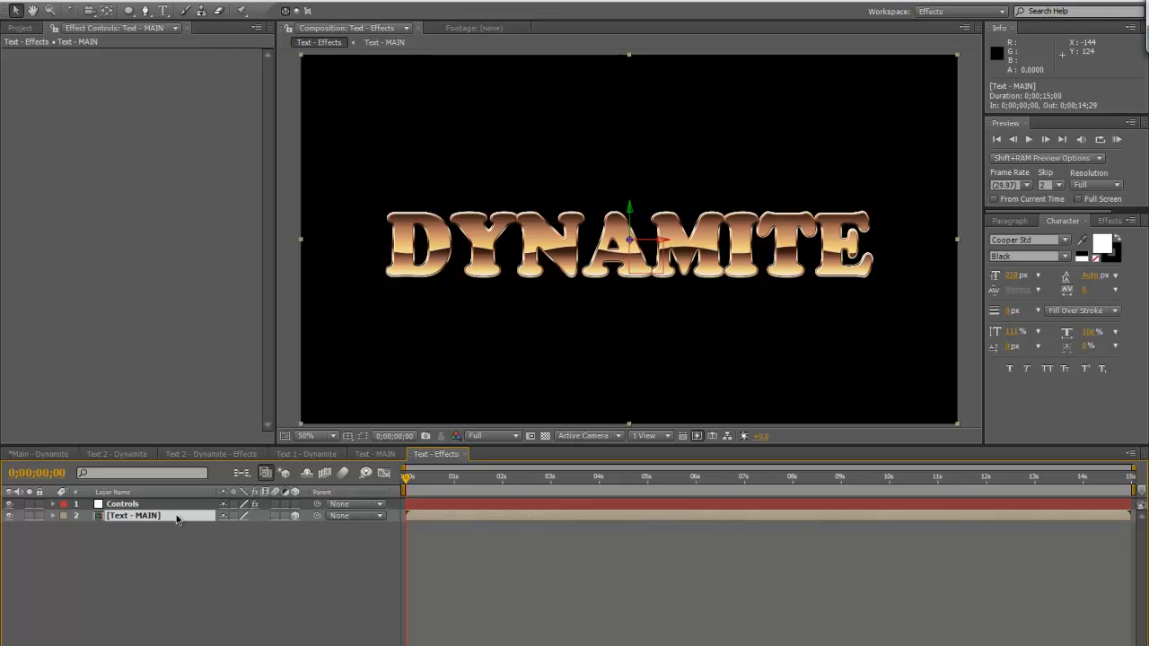
left_click(1109, 221)
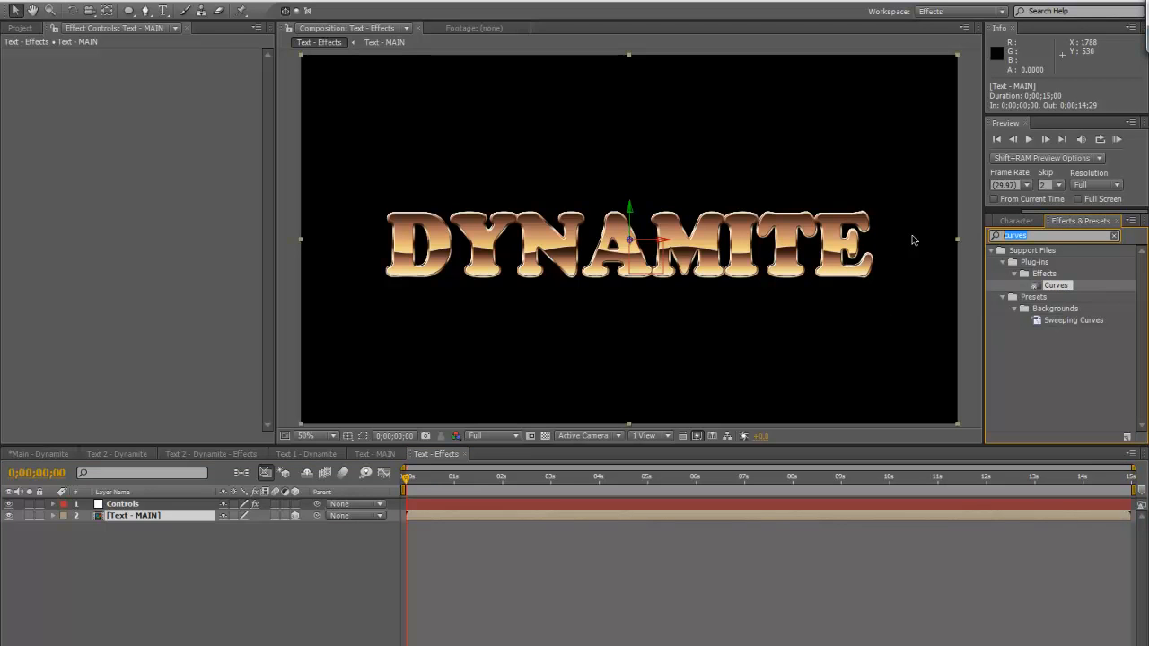
type("brightness")
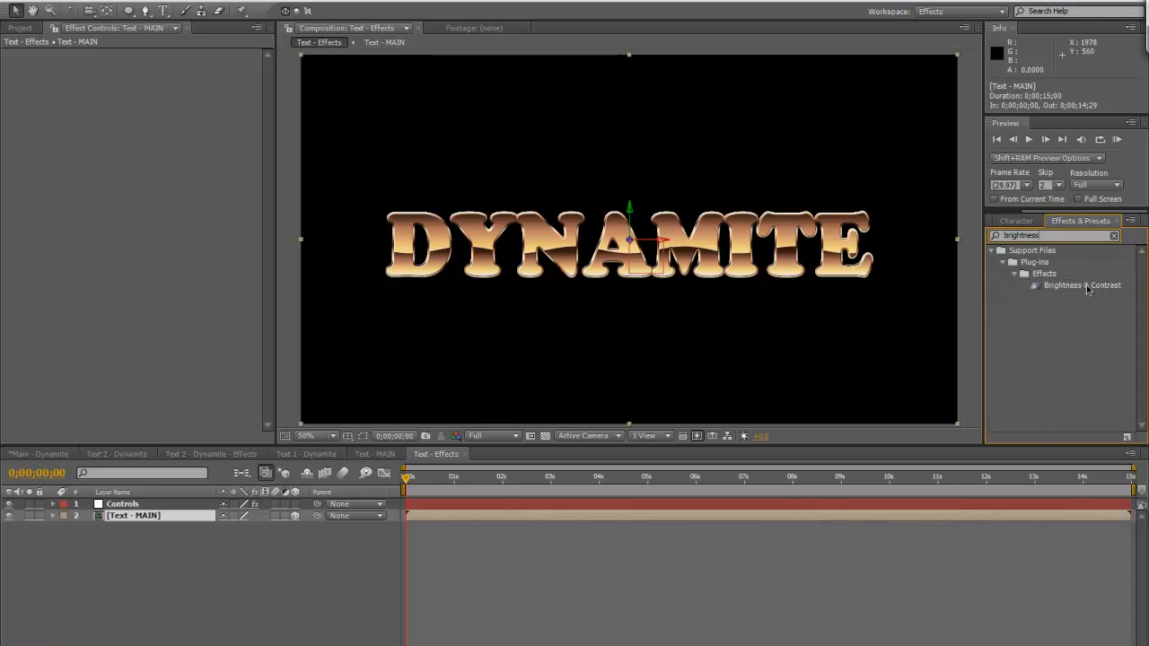
double_click(1086, 285)
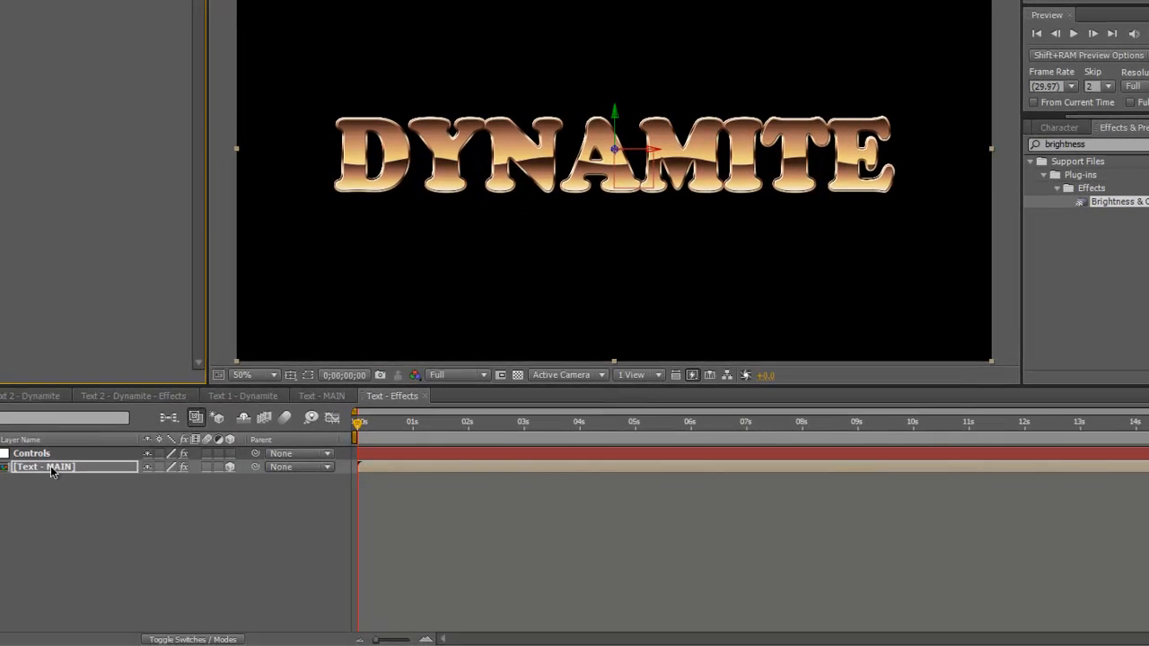
Duplicate the Text - MAIN layer and apply the Ramp effect to the lower copy
left_click(140, 516)
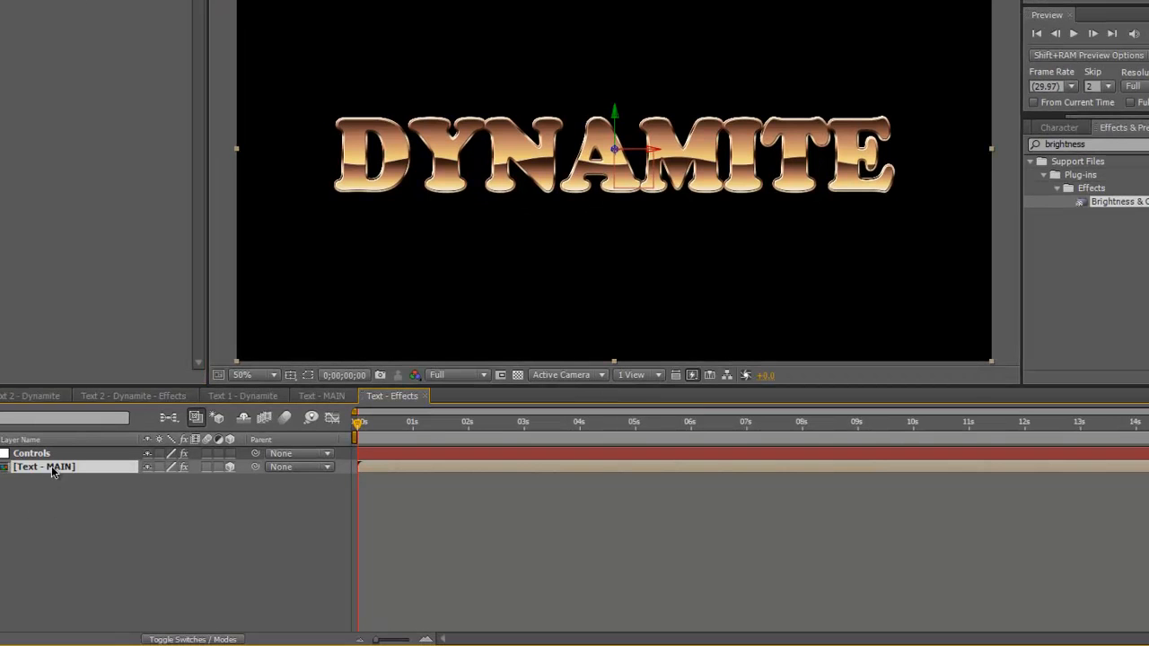
key("ctrl+d")
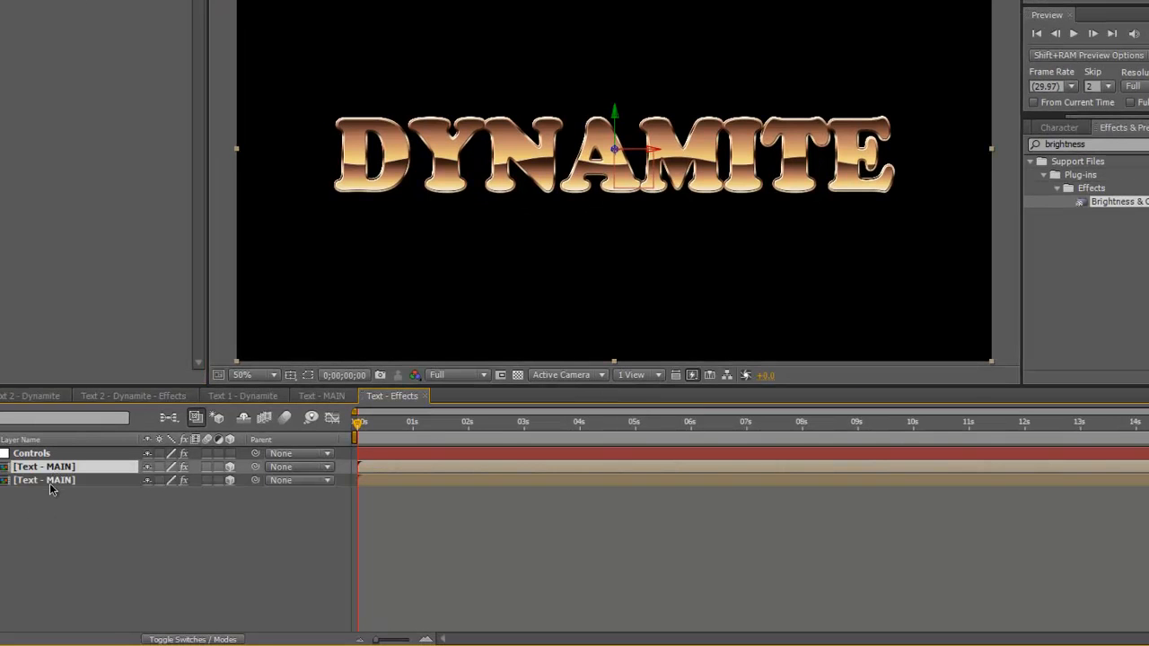
left_click(51, 482)
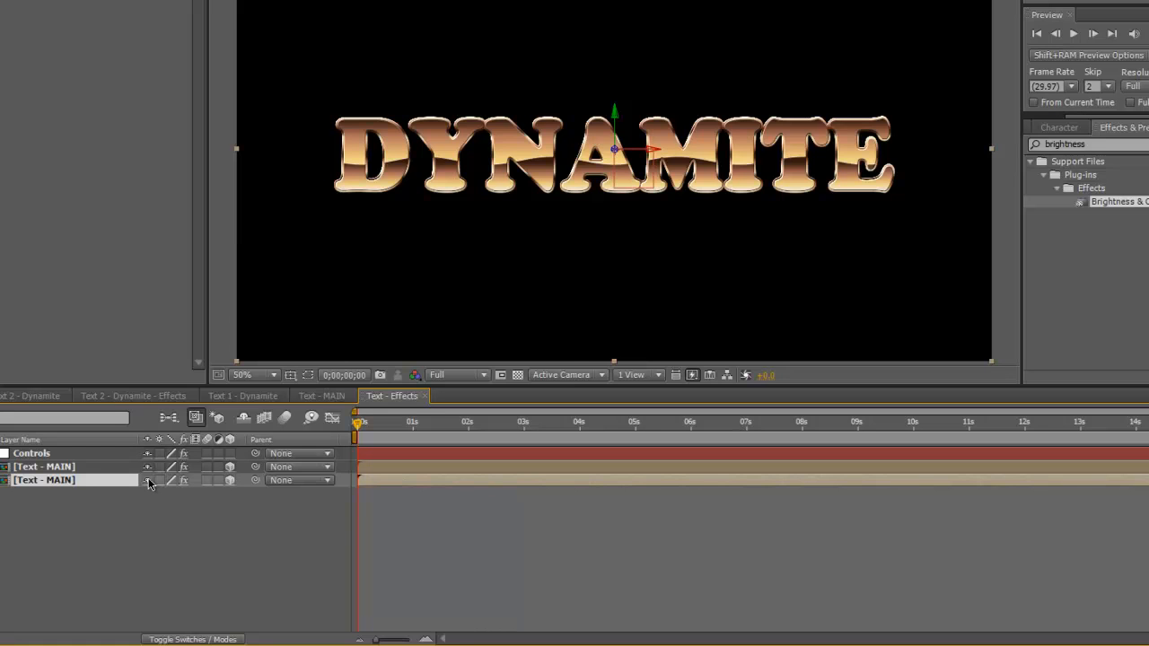
left_click_drag(1102, 145, 968, 145)
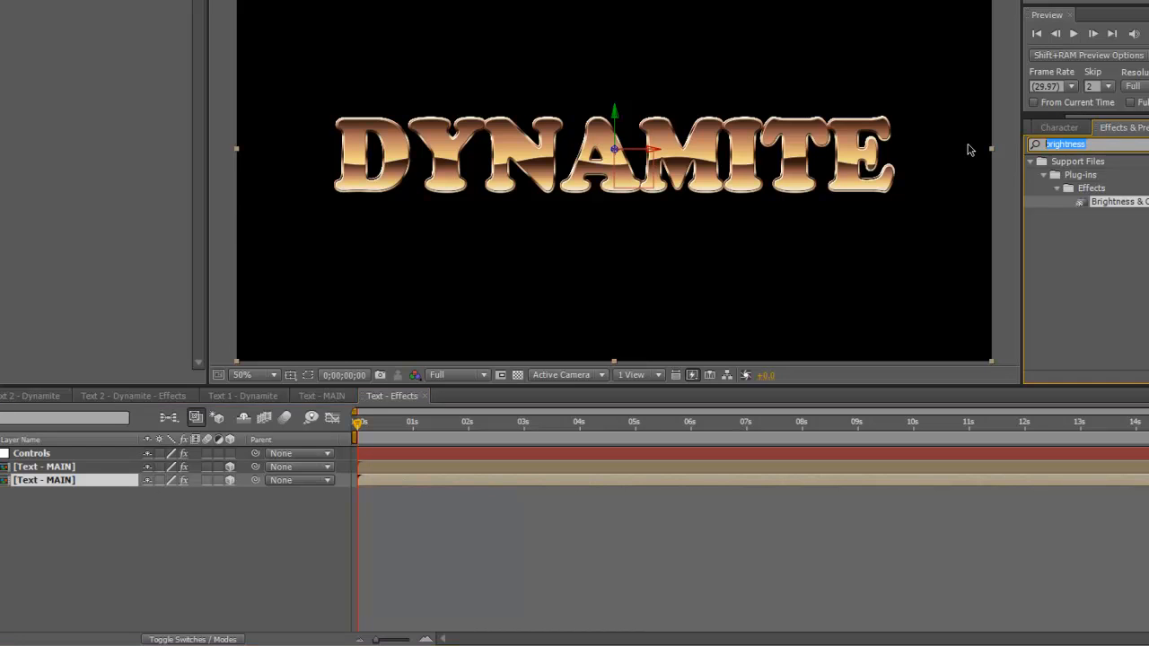
type("ramp")
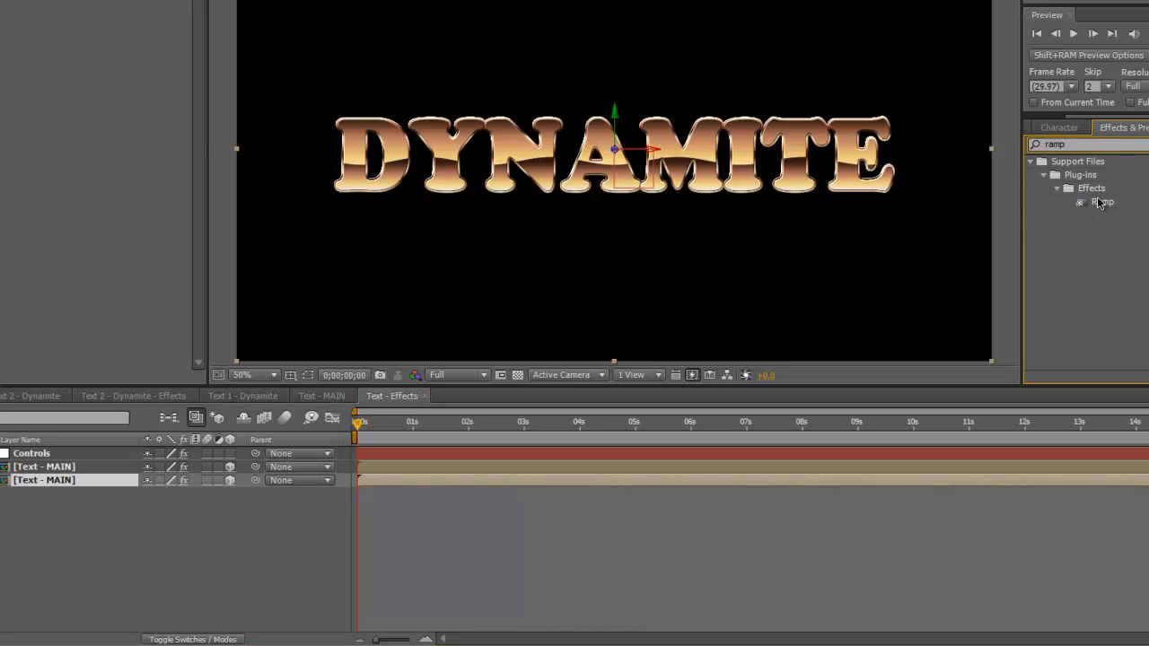
left_click_drag(1096, 202, 276, 31)
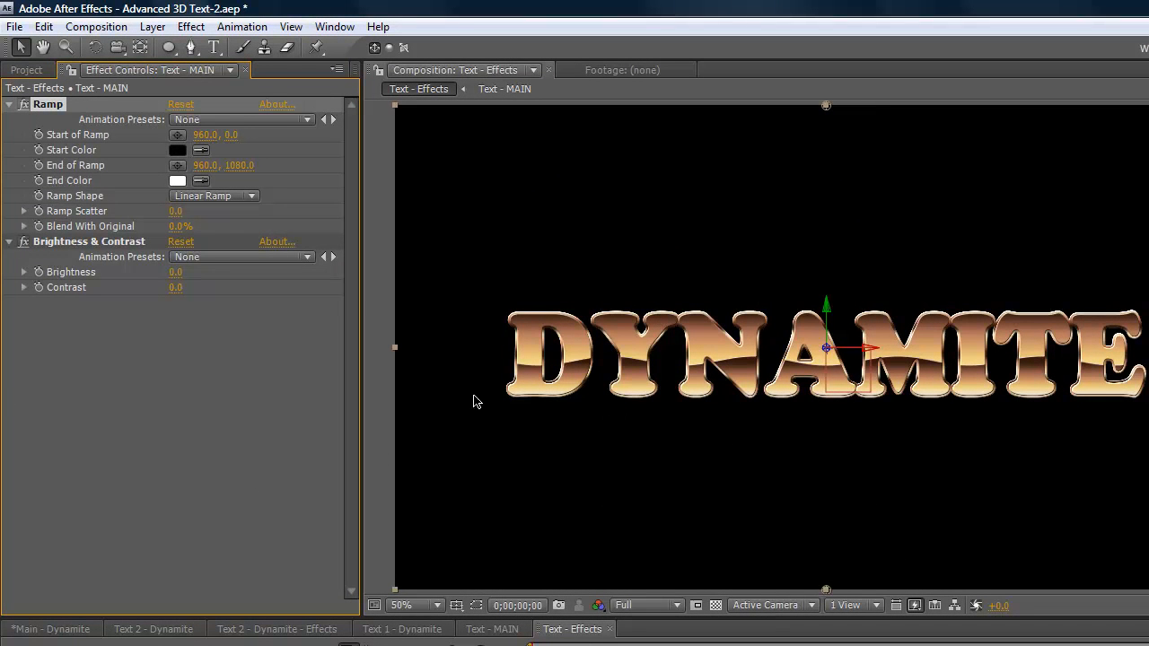
key("Delete")
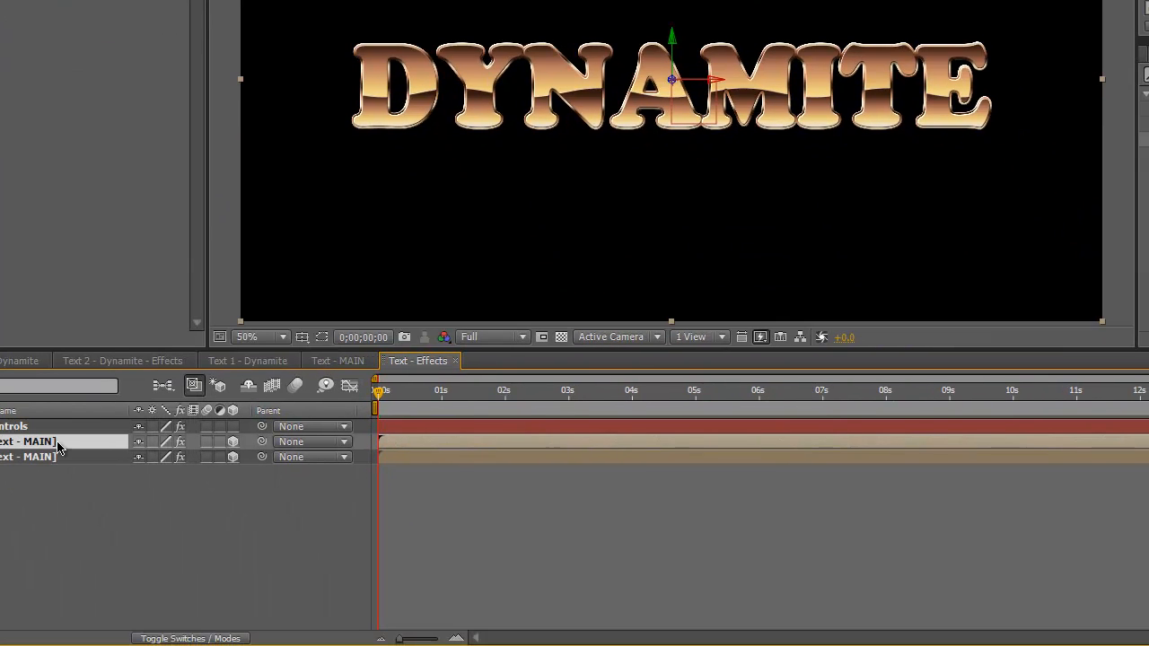
Reveal the upper Text - MAIN layer's Position property and dismiss the Windows color scheme prompts
key("p")
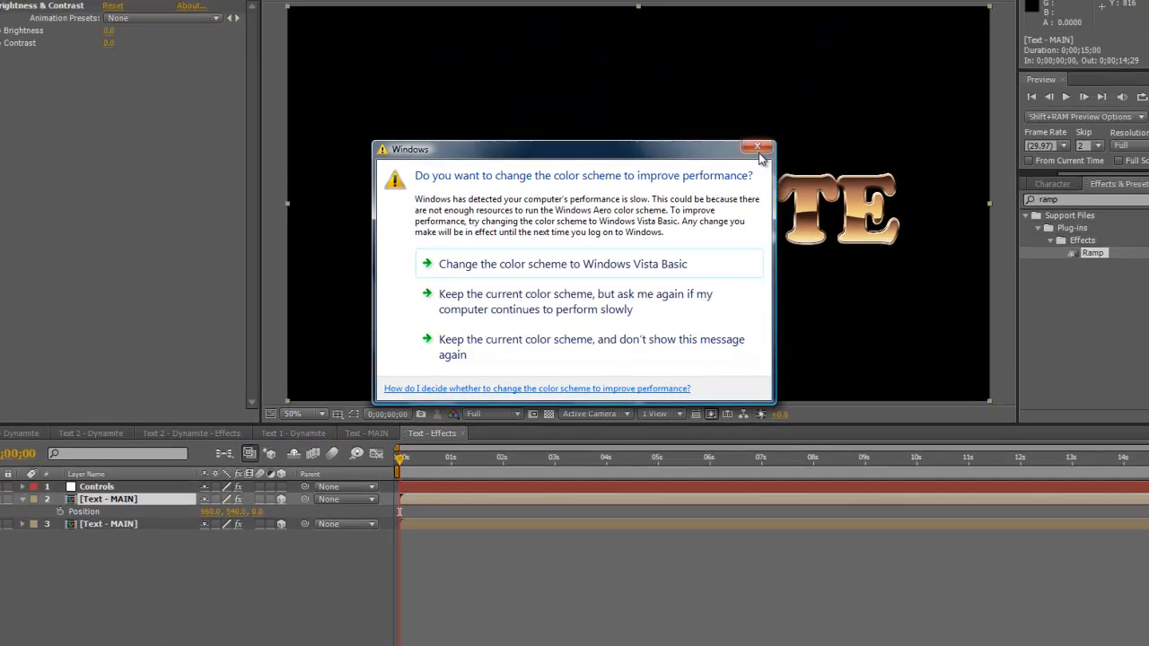
left_click(758, 153)
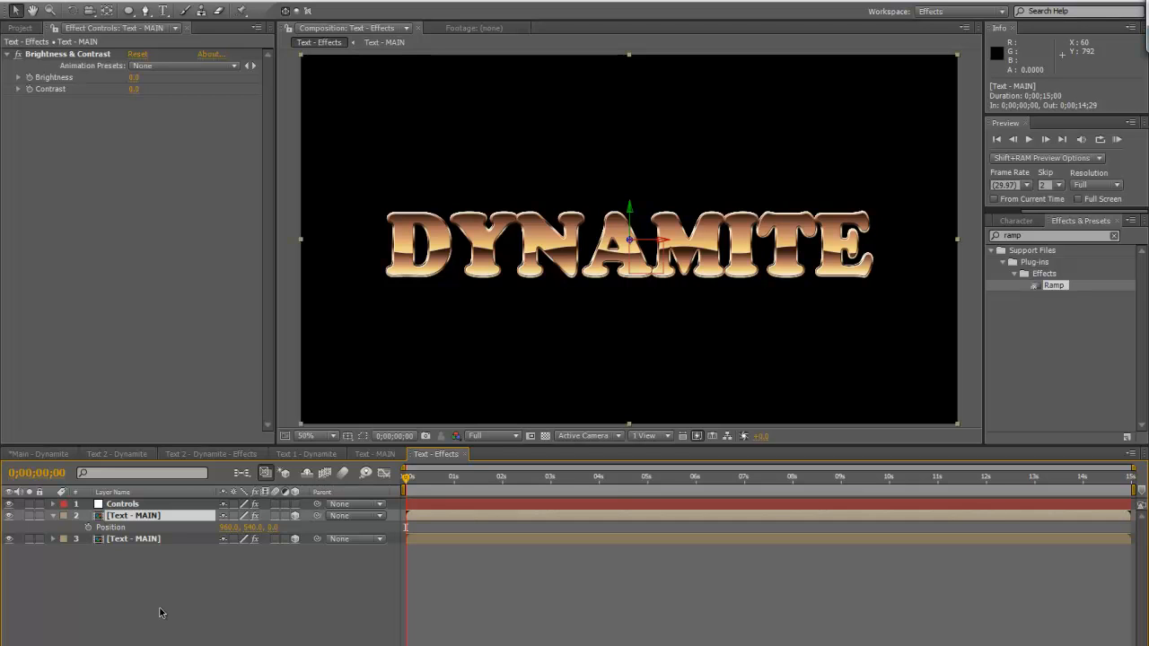
left_click(135, 506)
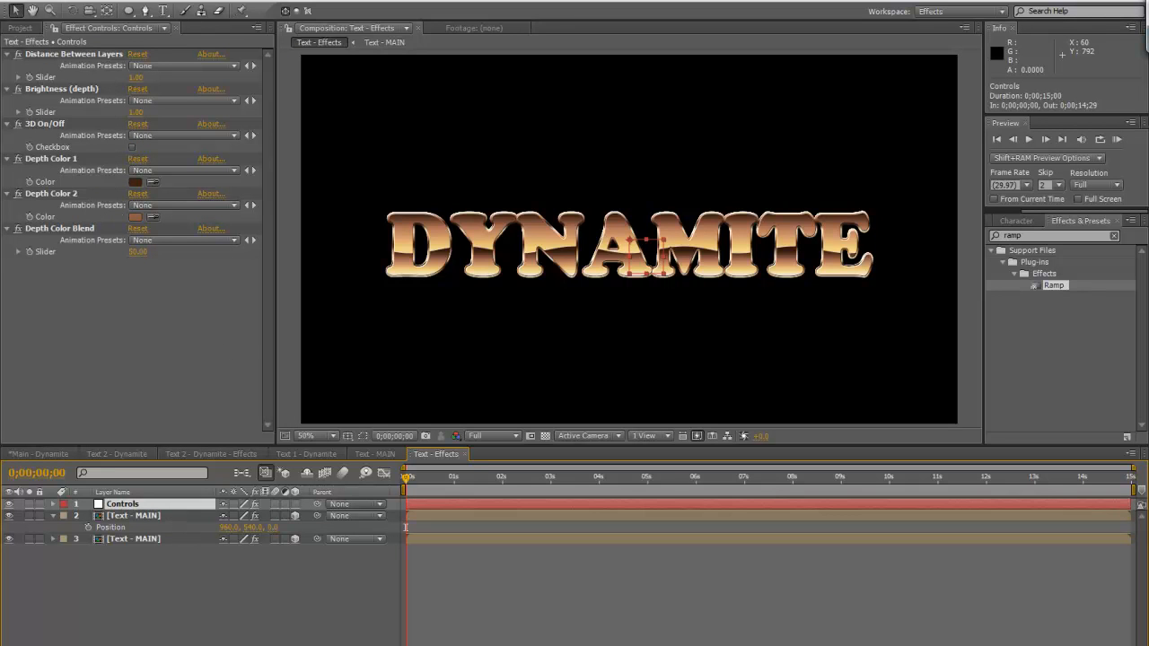
left_click(143, 539)
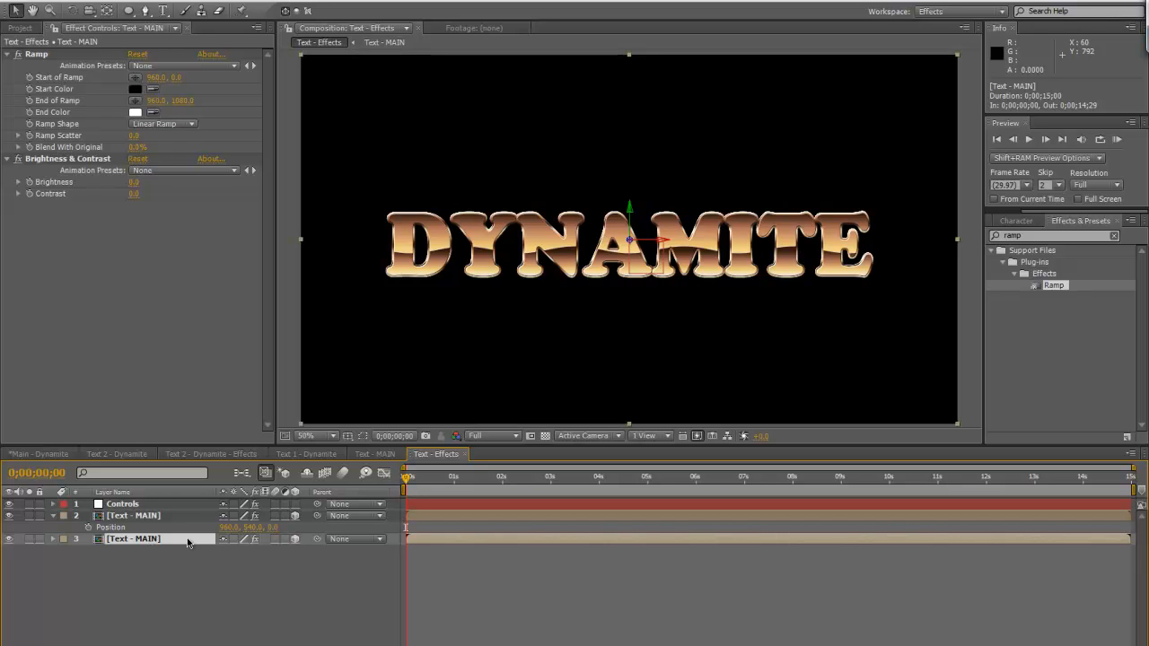
left_click(143, 504)
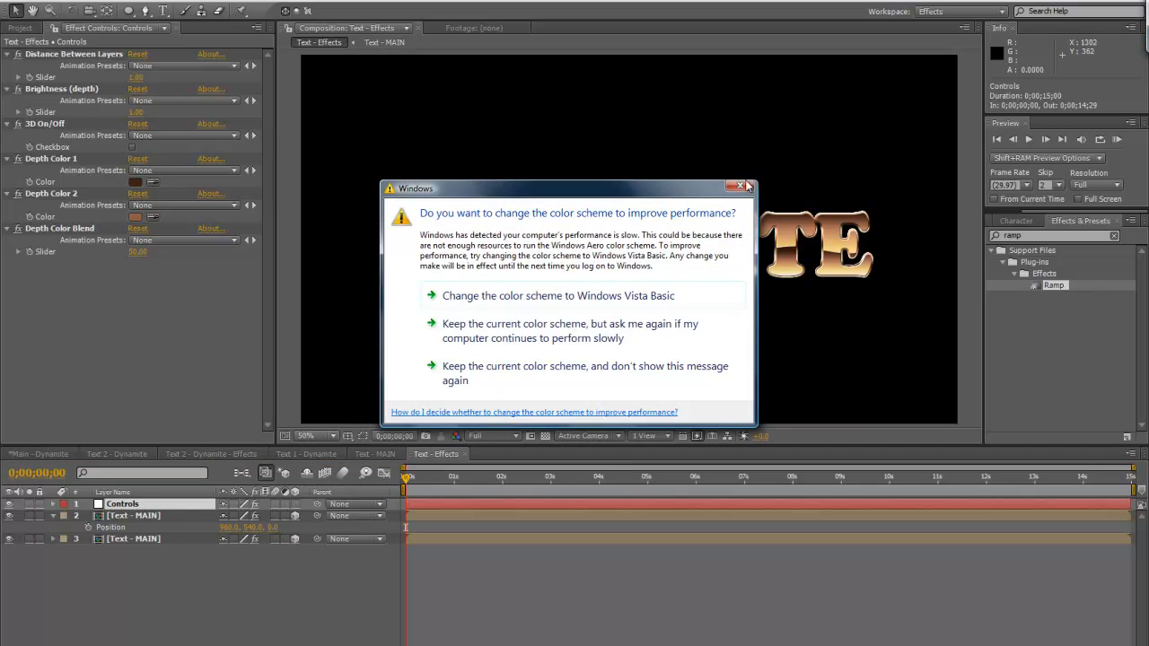
left_click(737, 188)
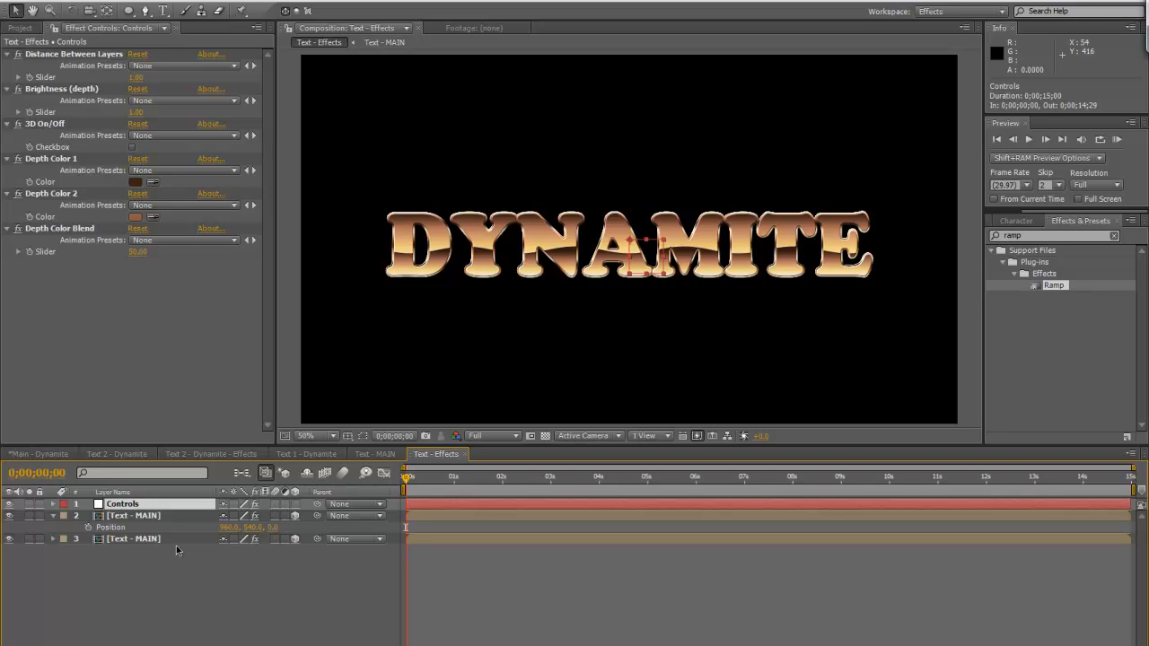
Add a Position expression to the upper Text - MAIN layer that references its own X position
left_click(139, 515)
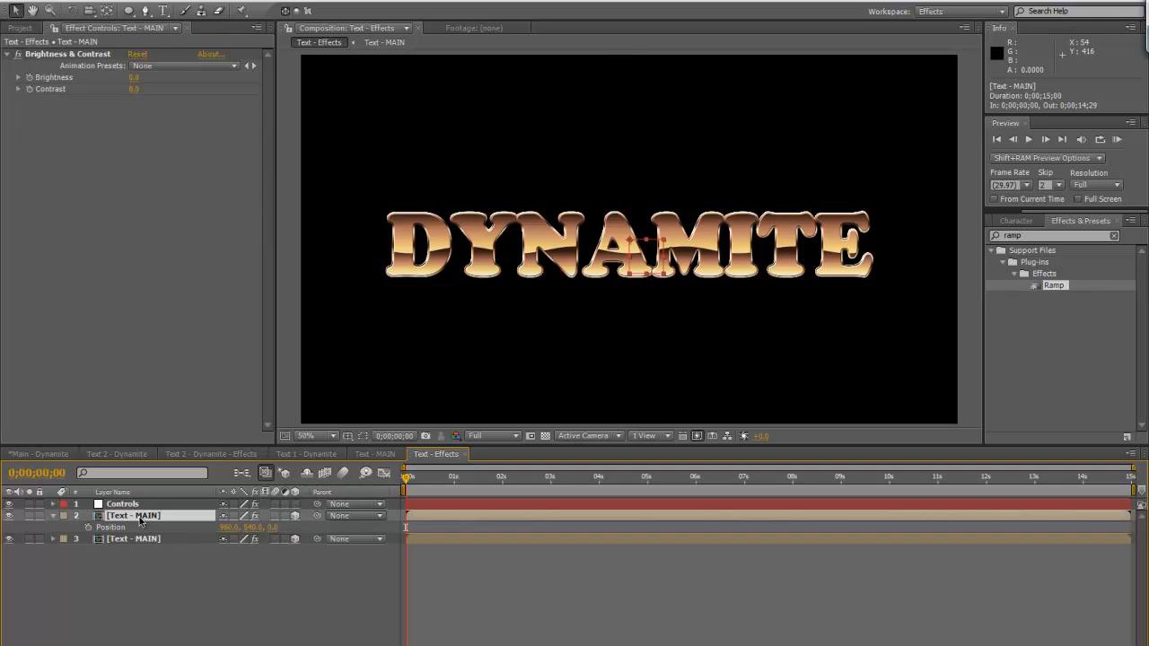
left_click(89, 528, "alt")
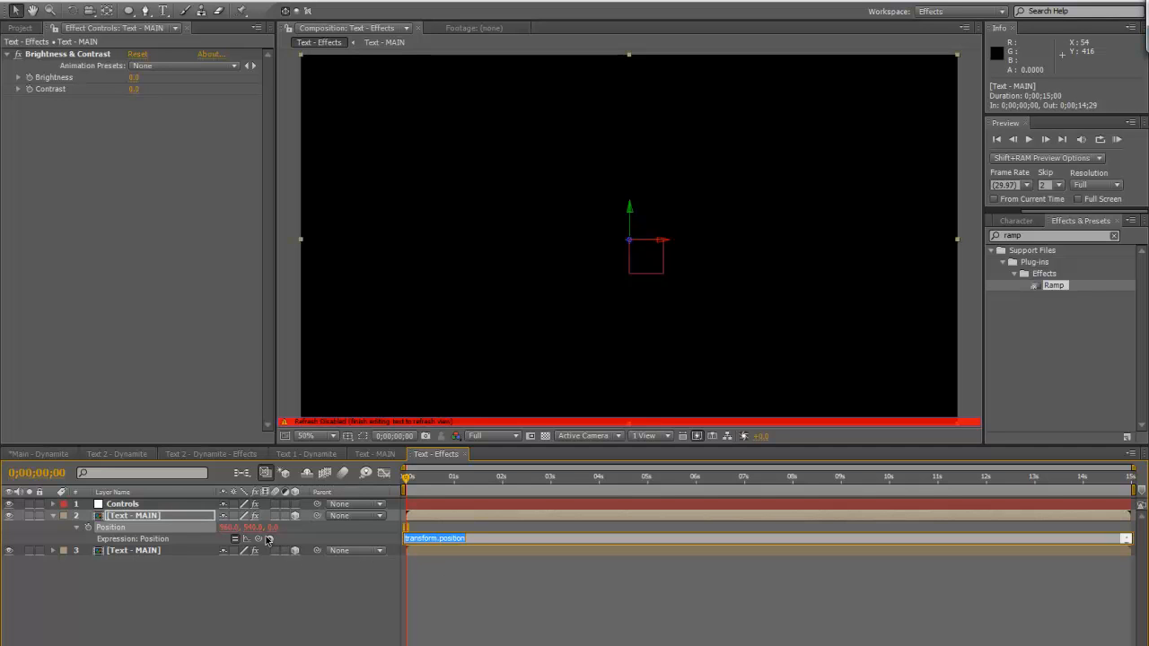
left_click_drag(257, 538, 229, 530)
left_click(509, 544)
left_click_drag(509, 552, 503, 609)
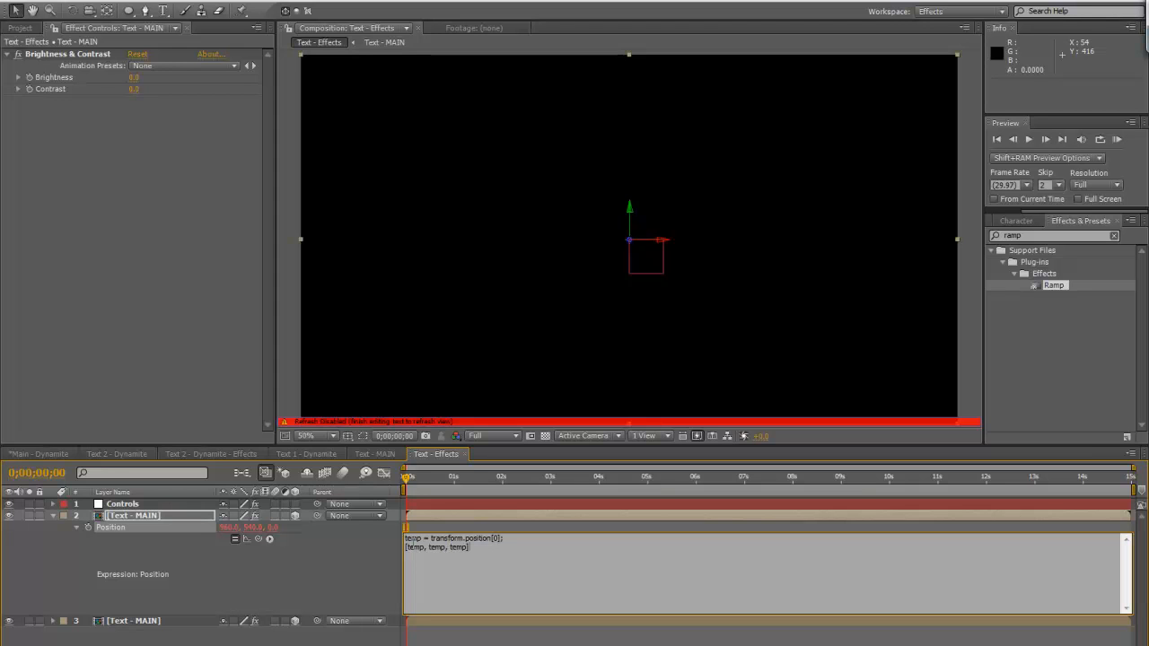
Reveal the lower text copy's Position and relink the upper layer's Position expression to its X value
left_click(163, 623)
key("p")
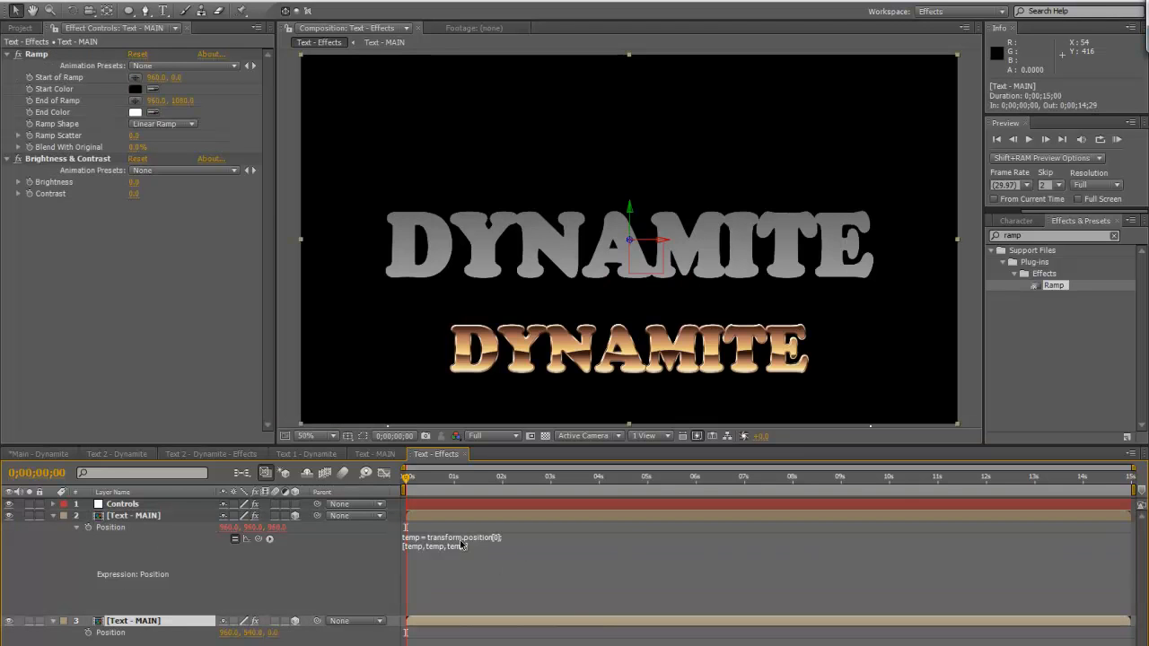
left_click(494, 548)
key("BackSpace")
left_click_drag(259, 539, 234, 637)
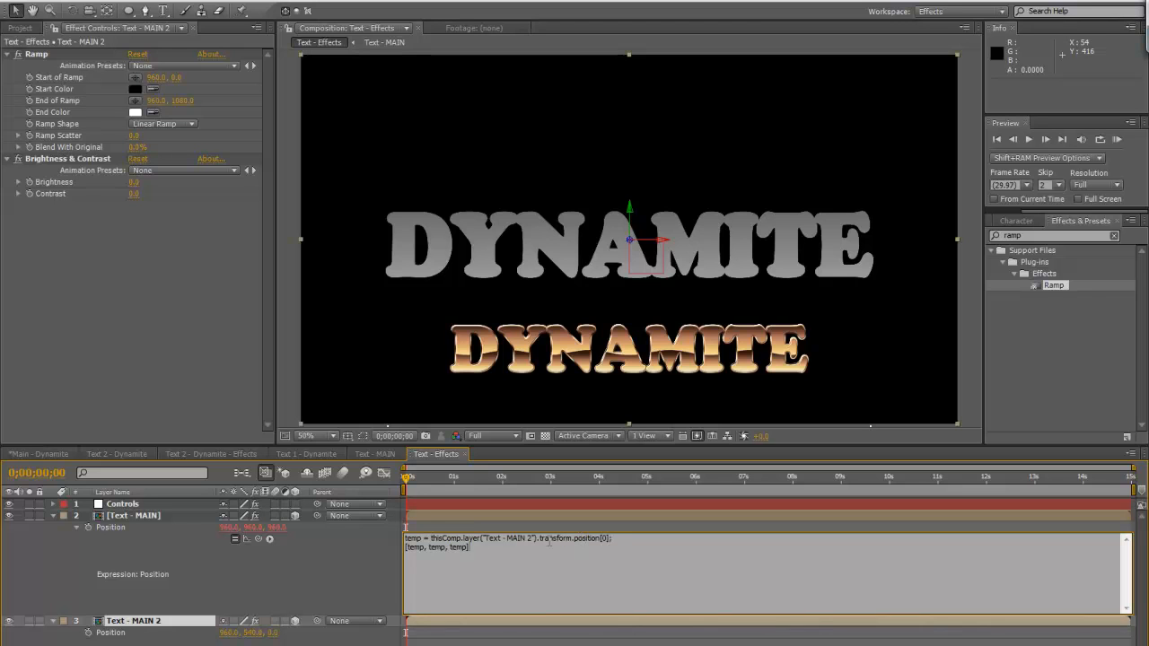
Try to reduce the Position expression to thisComp.layer("Text - MAIN 2").transform.position[0]; and apply it
left_click_drag(434, 539, 404, 548)
key("BackSpace")
key("BackSpace")
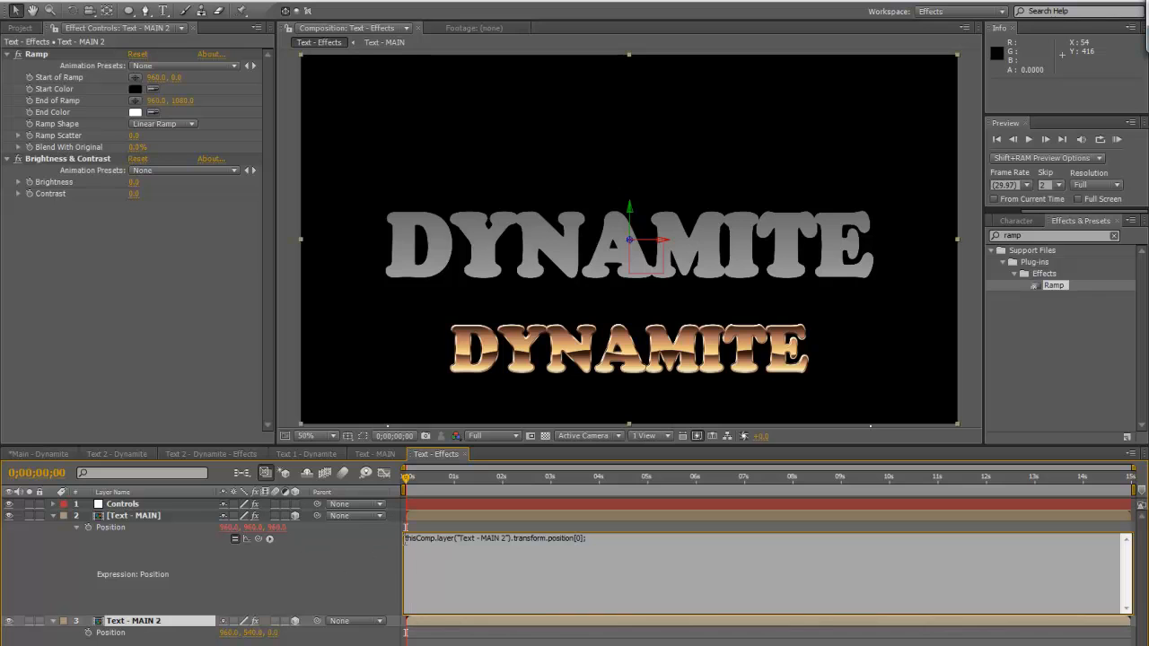
left_click_drag(405, 539, 587, 539)
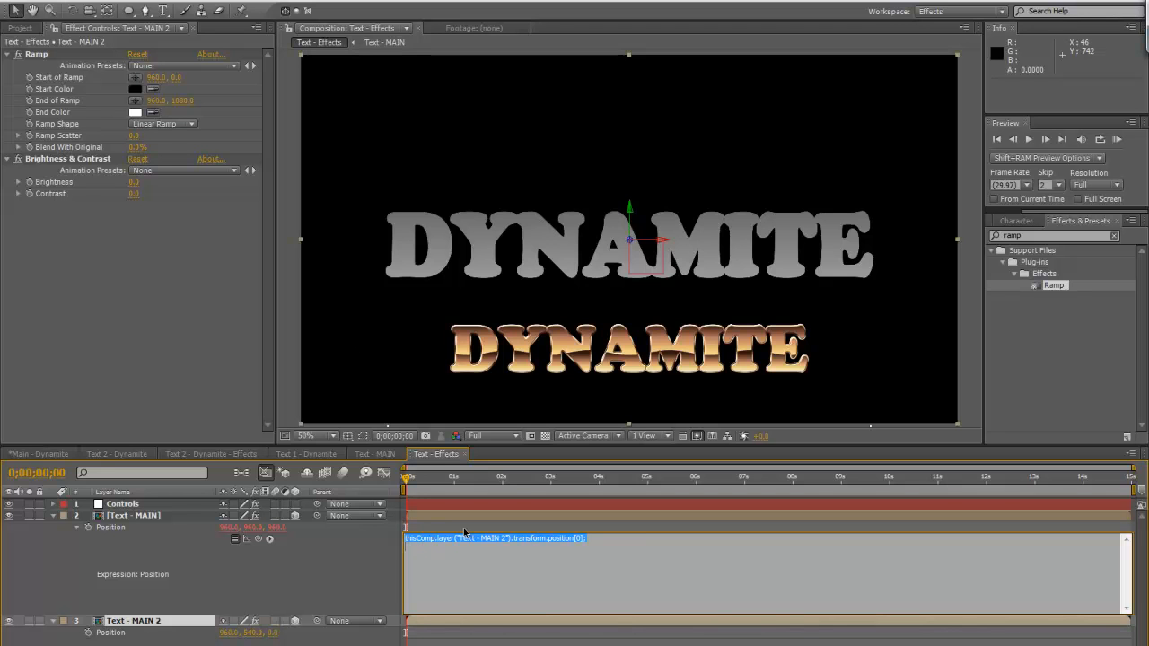
left_click(440, 455)
left_click(697, 406)
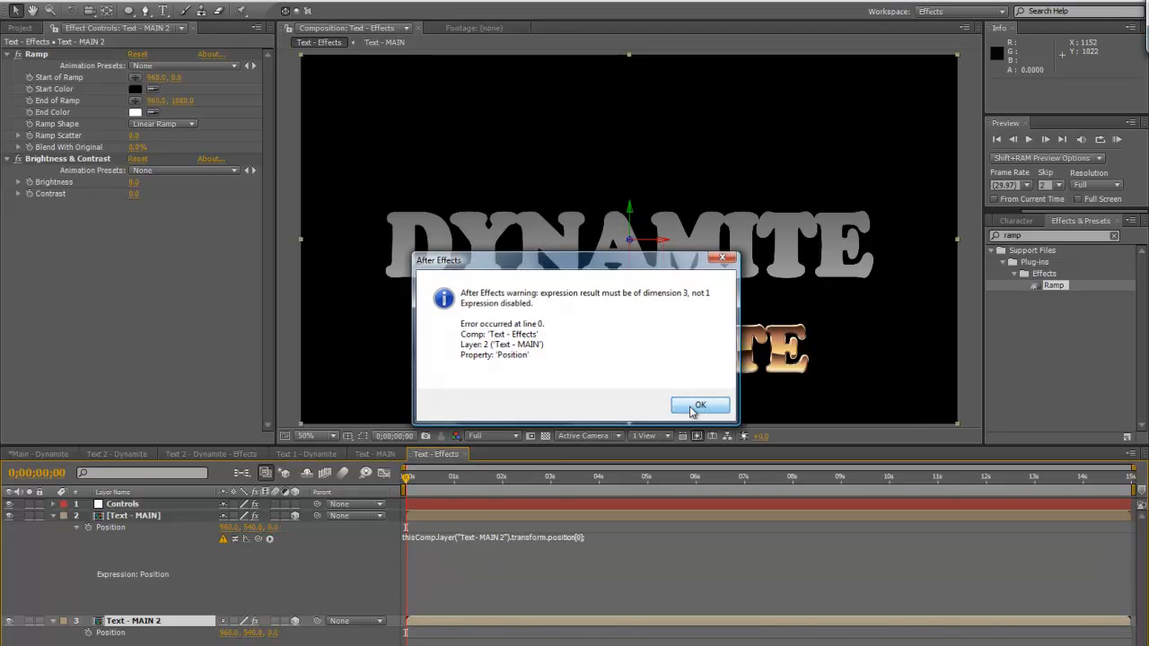
Expand the Transform properties of the Text - MAIN 2 layer and enlarge the timeline area
left_click(454, 541)
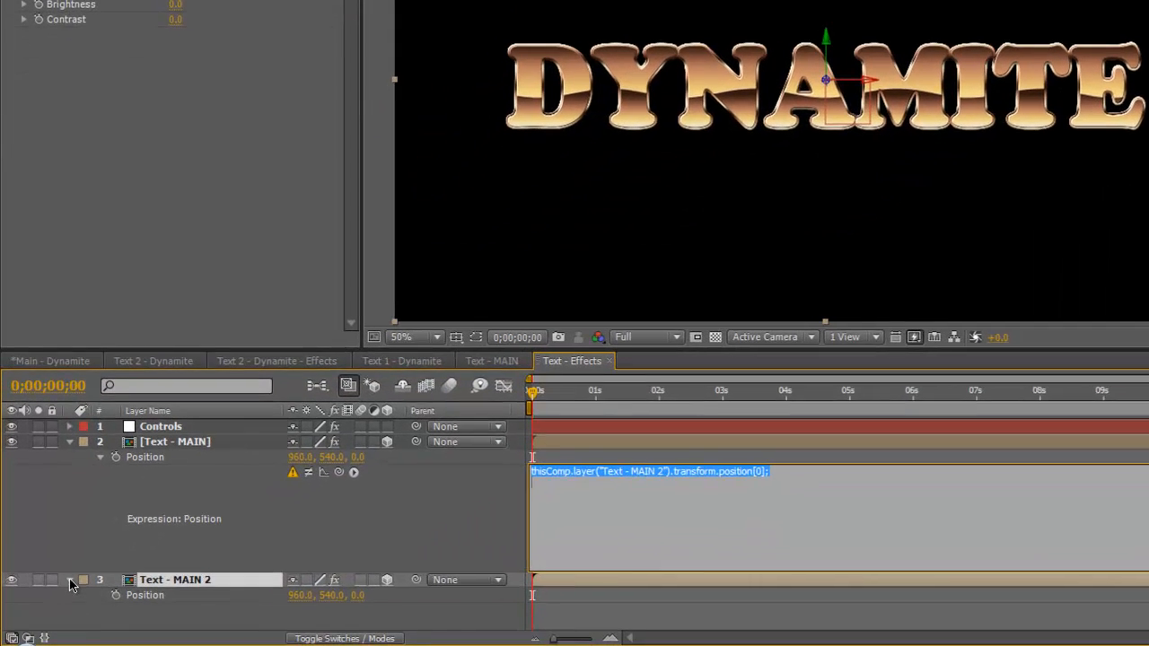
left_click(54, 621)
left_click(70, 582)
left_click(918, 296)
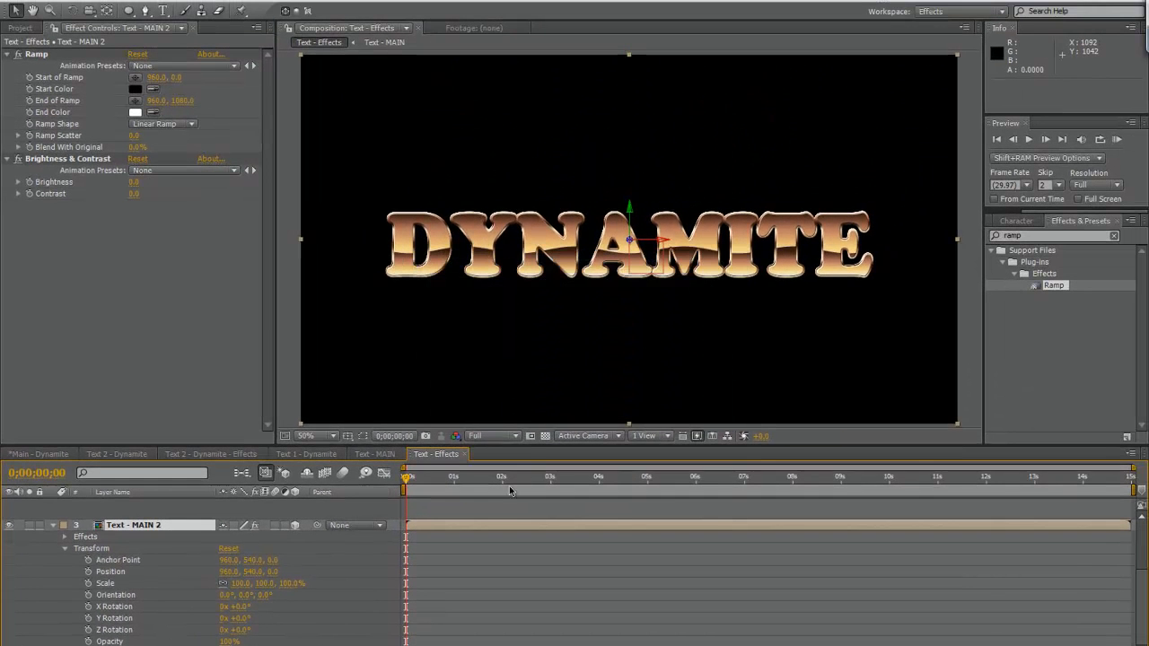
left_click_drag(528, 445, 525, 309)
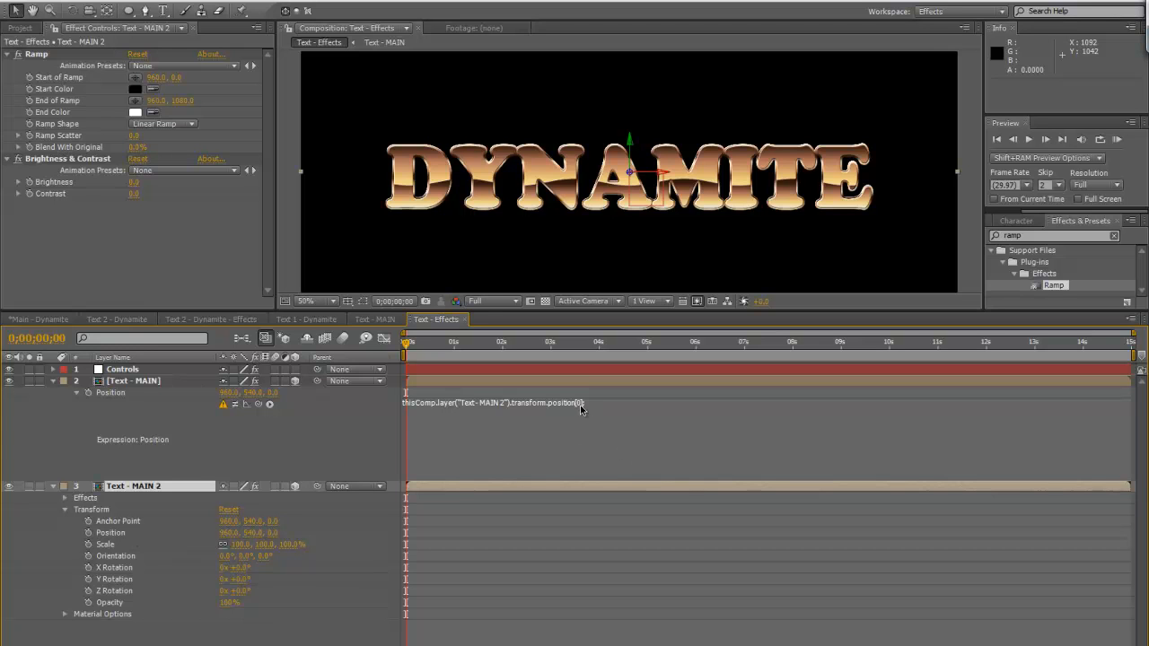
Remove the Position expression from the upper Text - MAIN layer and collapse the Text - MAIN 2 layer's properties
type(";")
left_click(520, 405)
key("BackSpace")
left_click(385, 419)
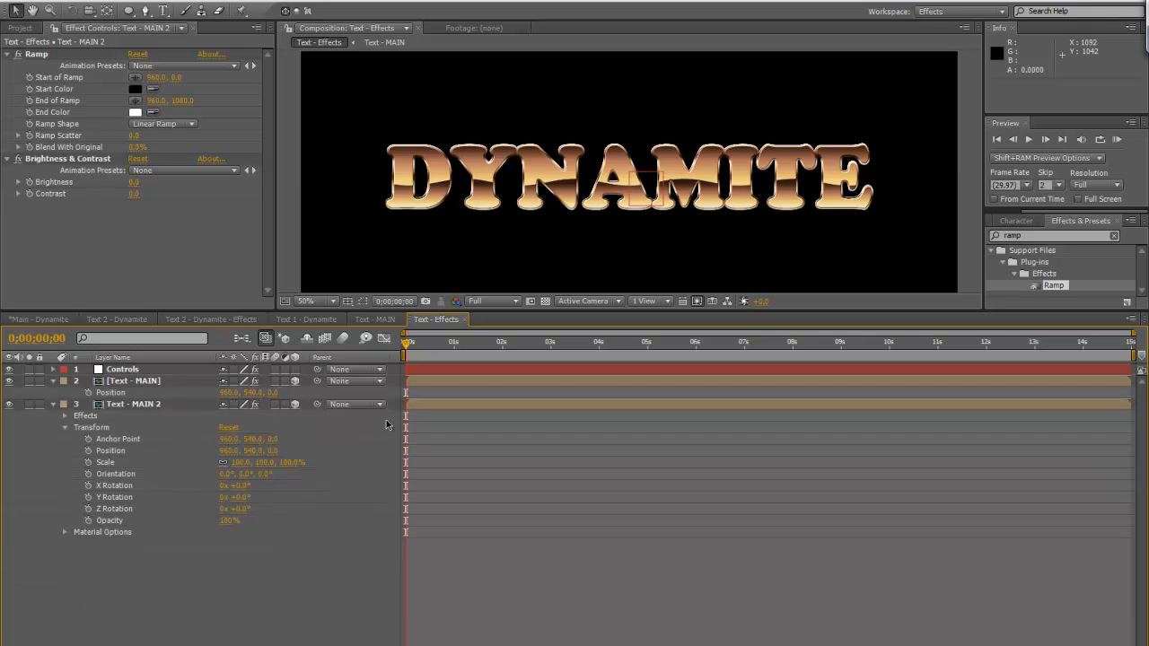
left_click(52, 404)
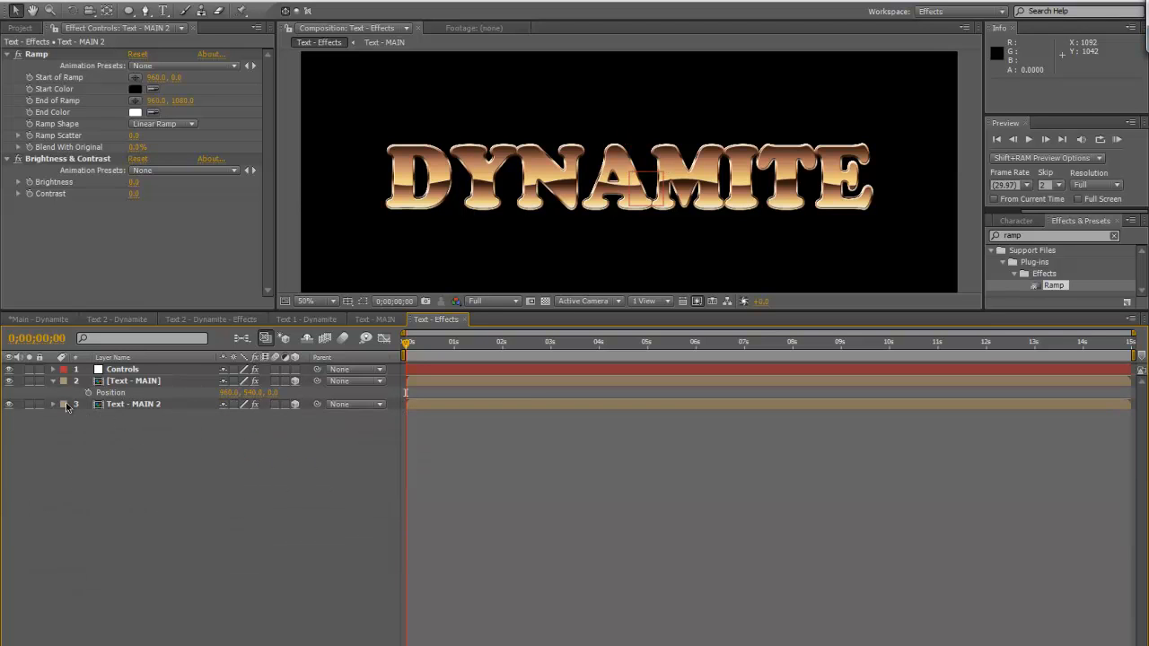
left_click(153, 385)
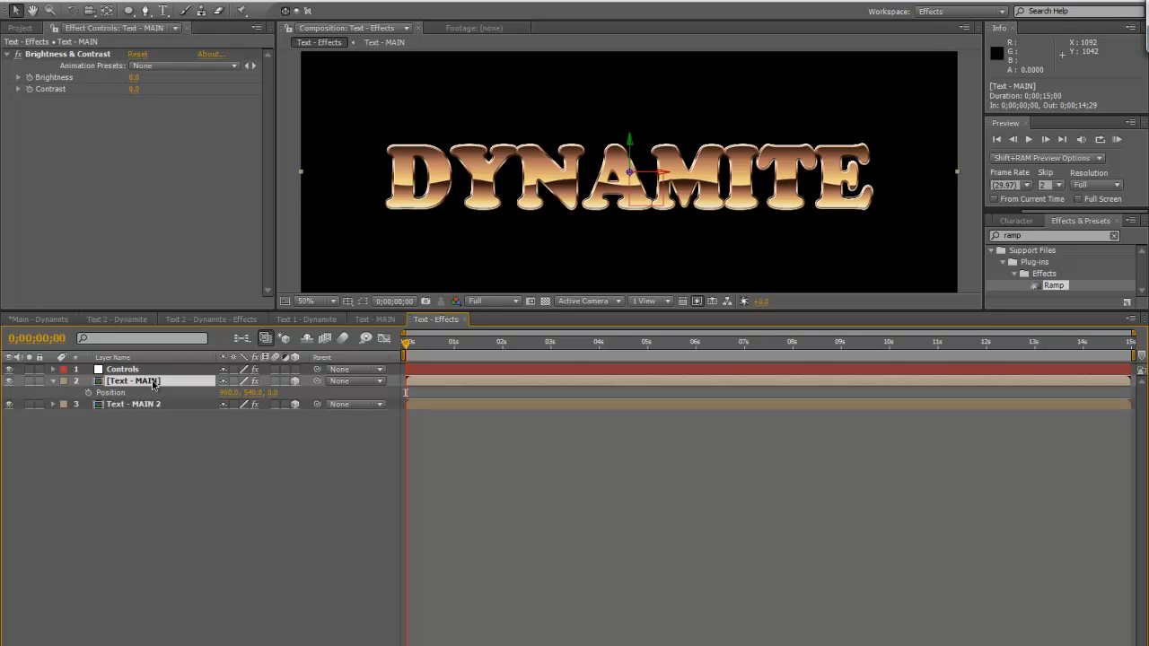
Collapse the Text - MAIN layer and reveal the Position property of the Text - MAIN 2 layer
left_click(52, 380)
left_click(134, 392)
key("p")
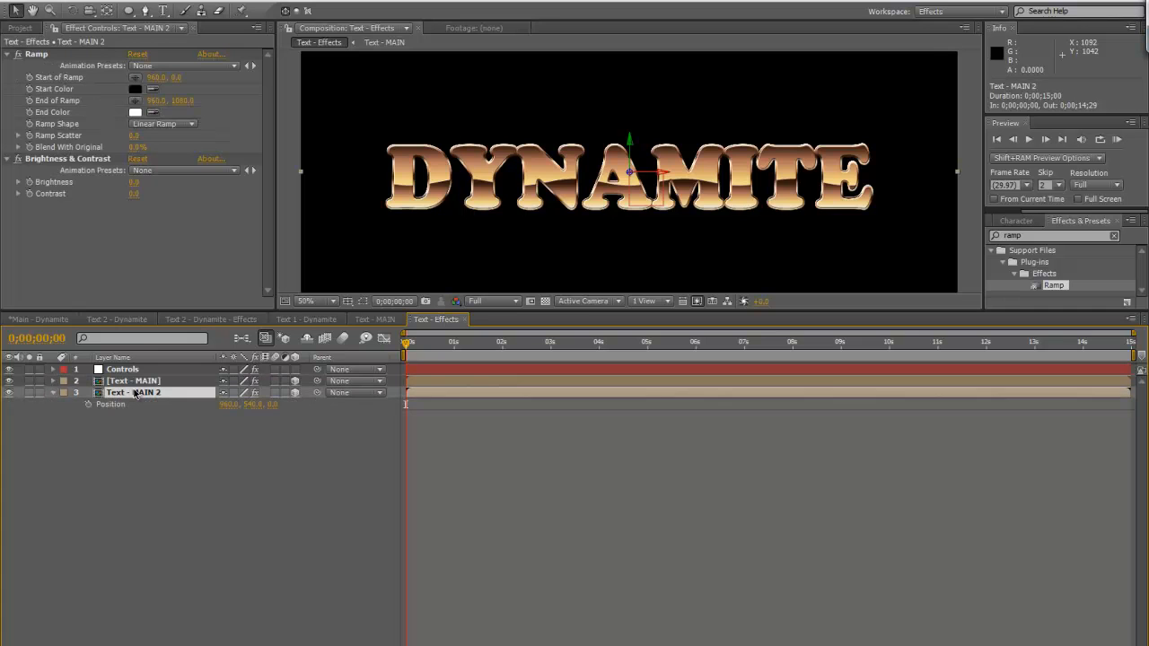
Try adding a default Position expression to Text - MAIN 2 and separating its dimensions, and undo the separation
left_click(88, 404, "alt")
left_click_drag(484, 420, 489, 494)
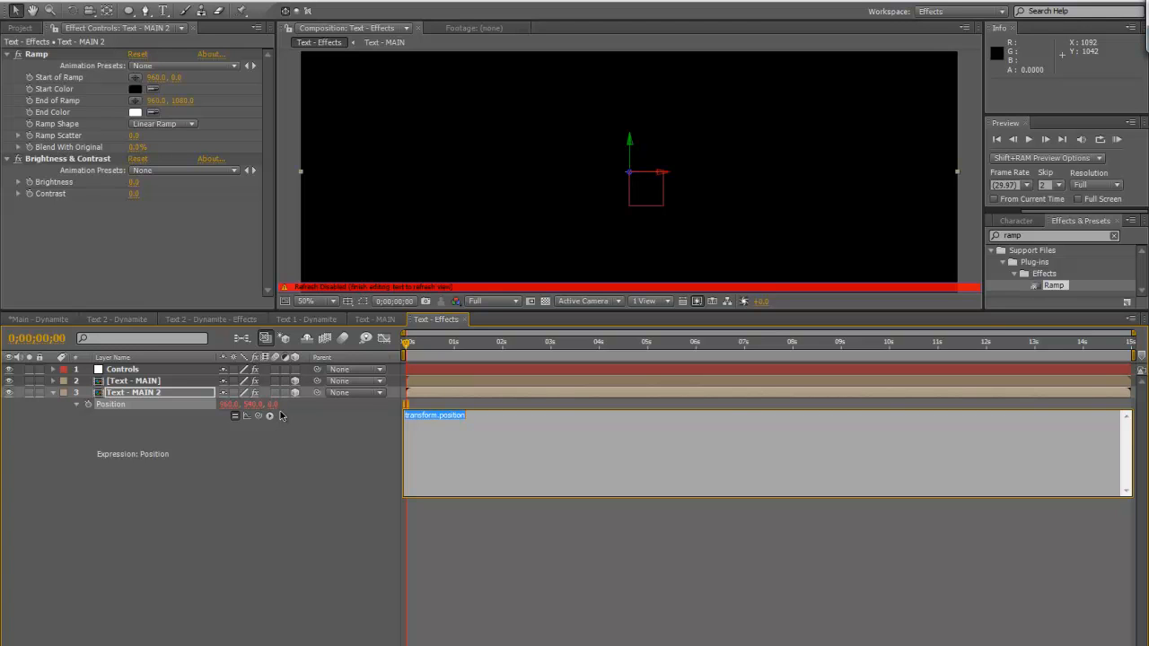
left_click(233, 527)
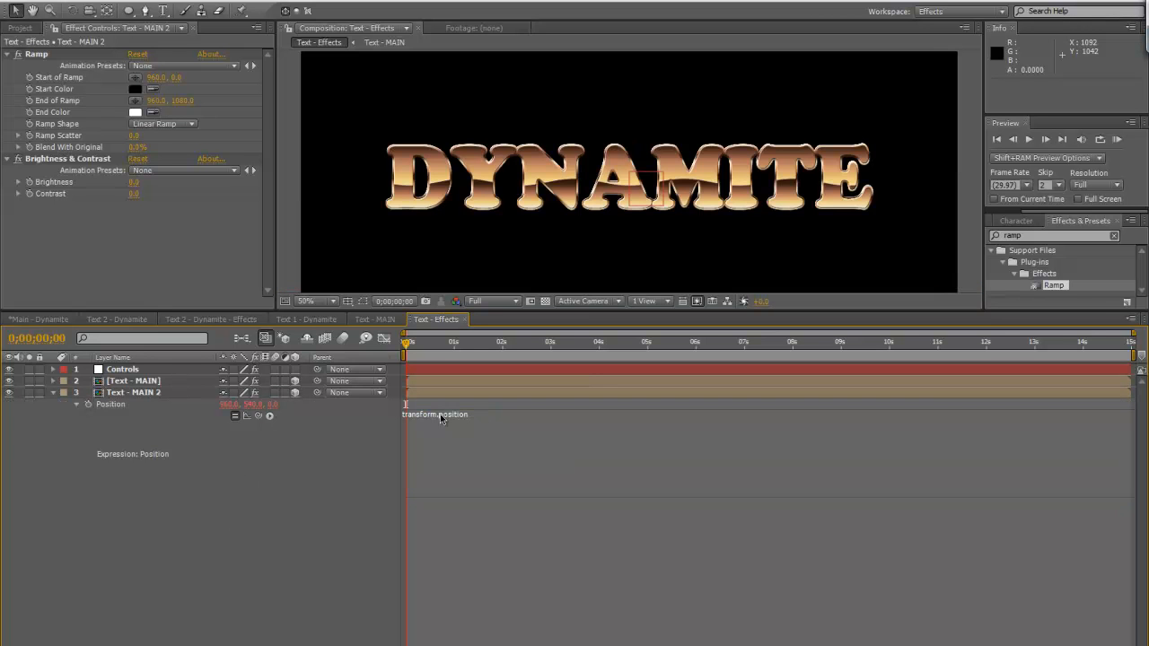
right_click(113, 405)
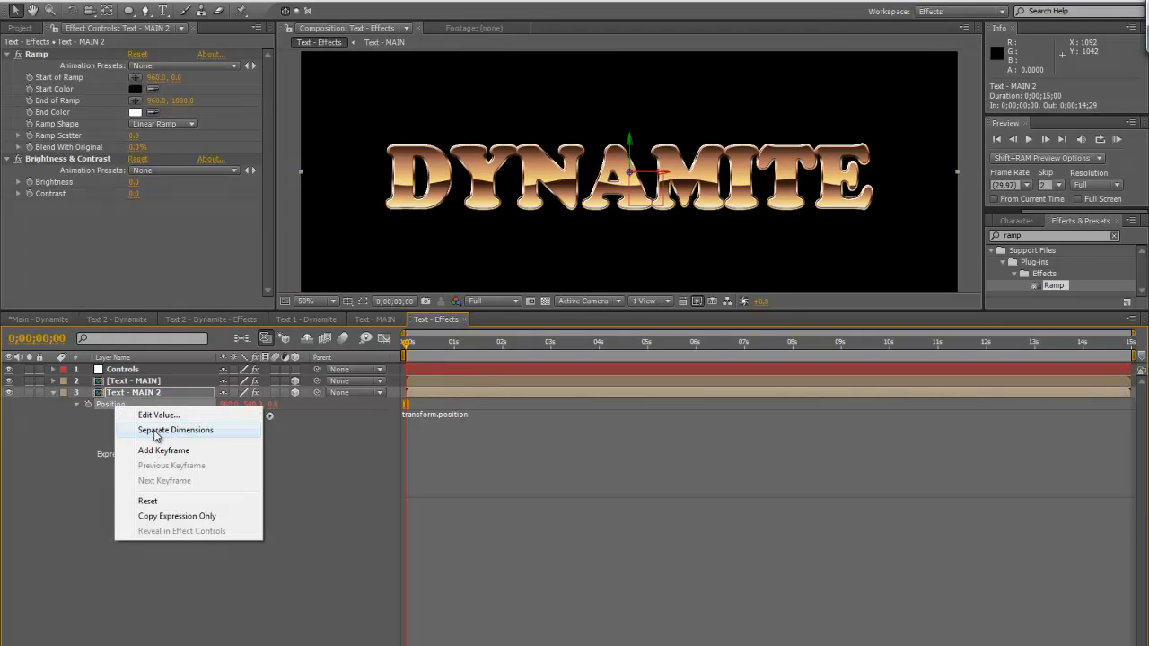
left_click(154, 431)
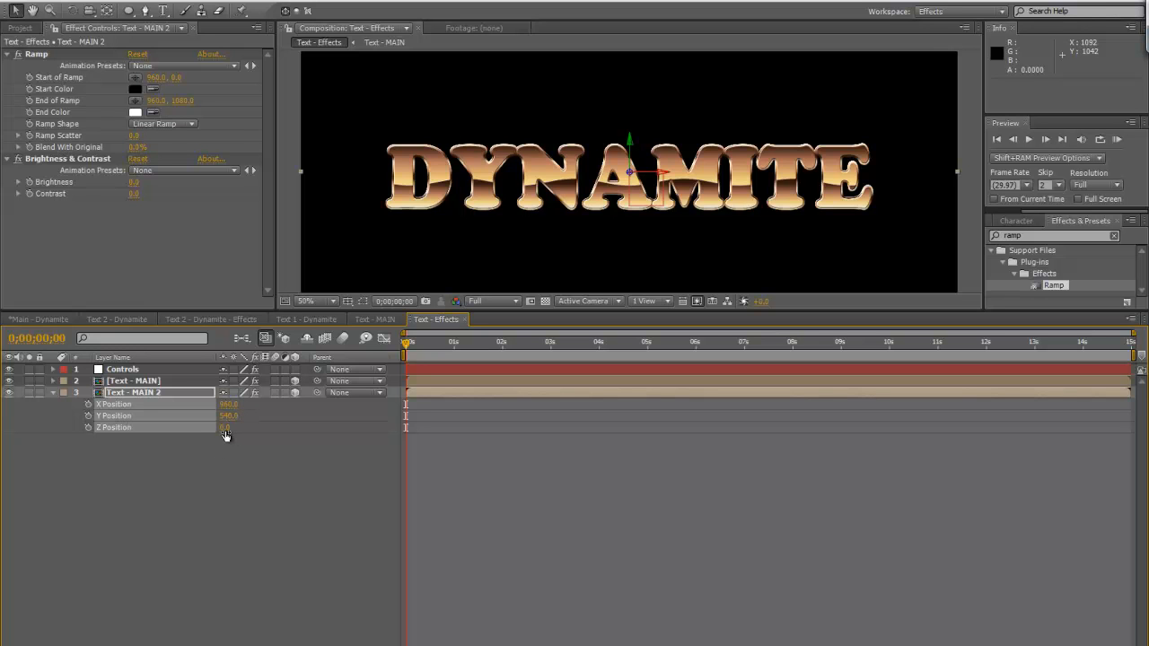
key("ctrl+z")
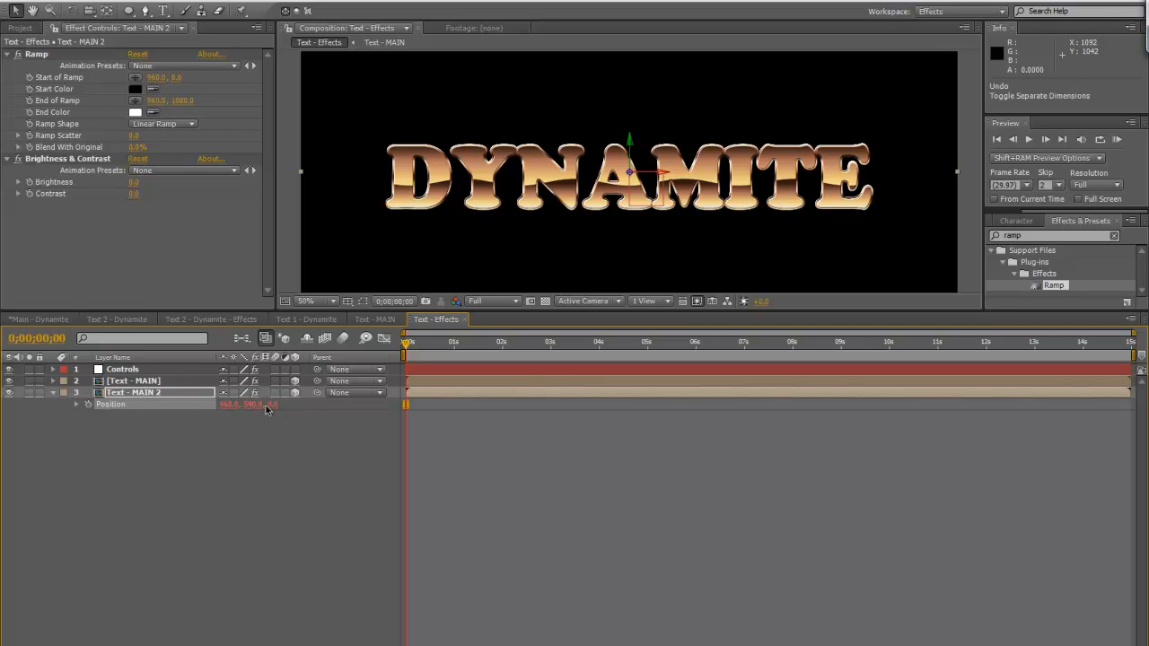
Bring back the default Position expression on Text - MAIN 2 and clear it
left_click(87, 405, "alt")
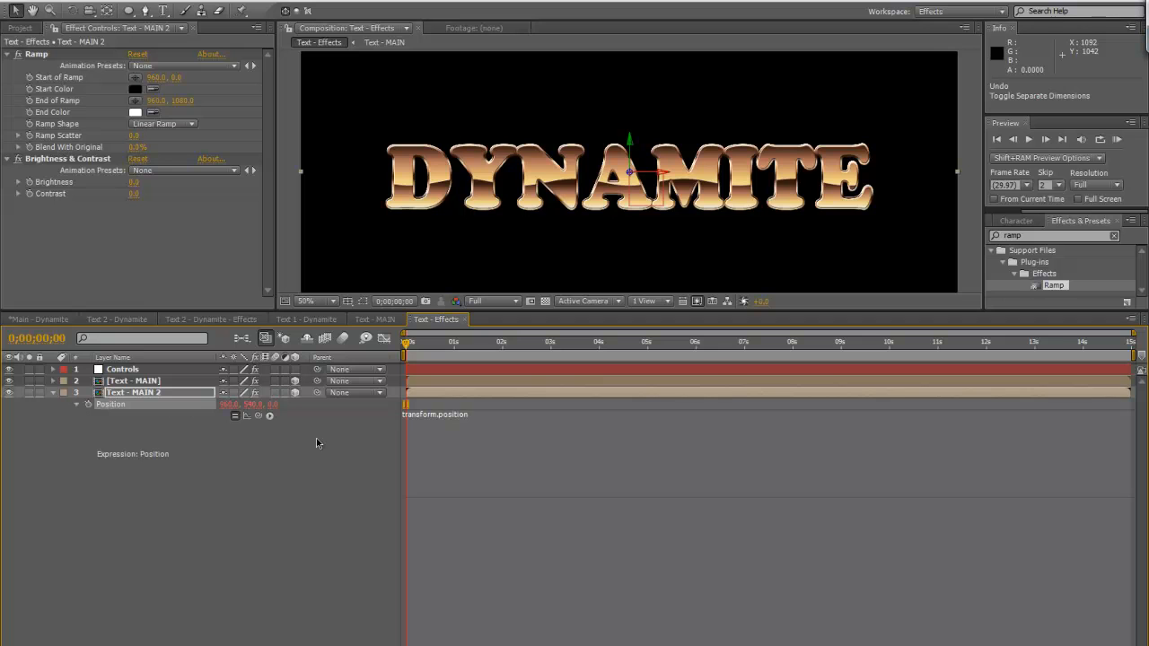
left_click(420, 418)
key("BackSpace")
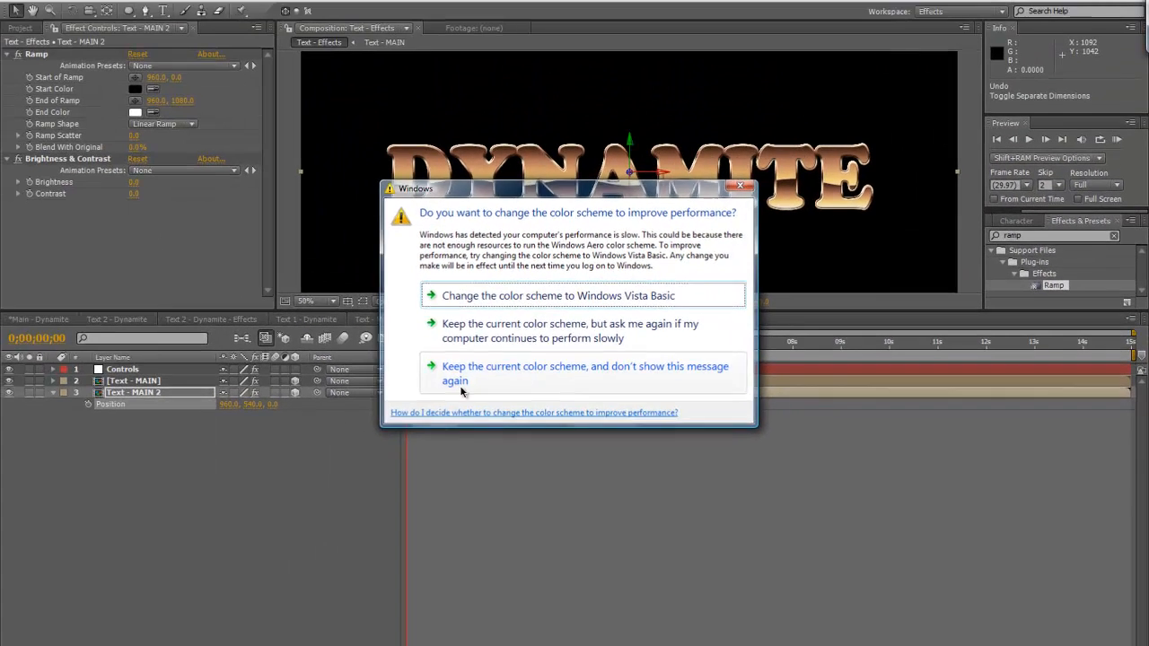
left_click(245, 268)
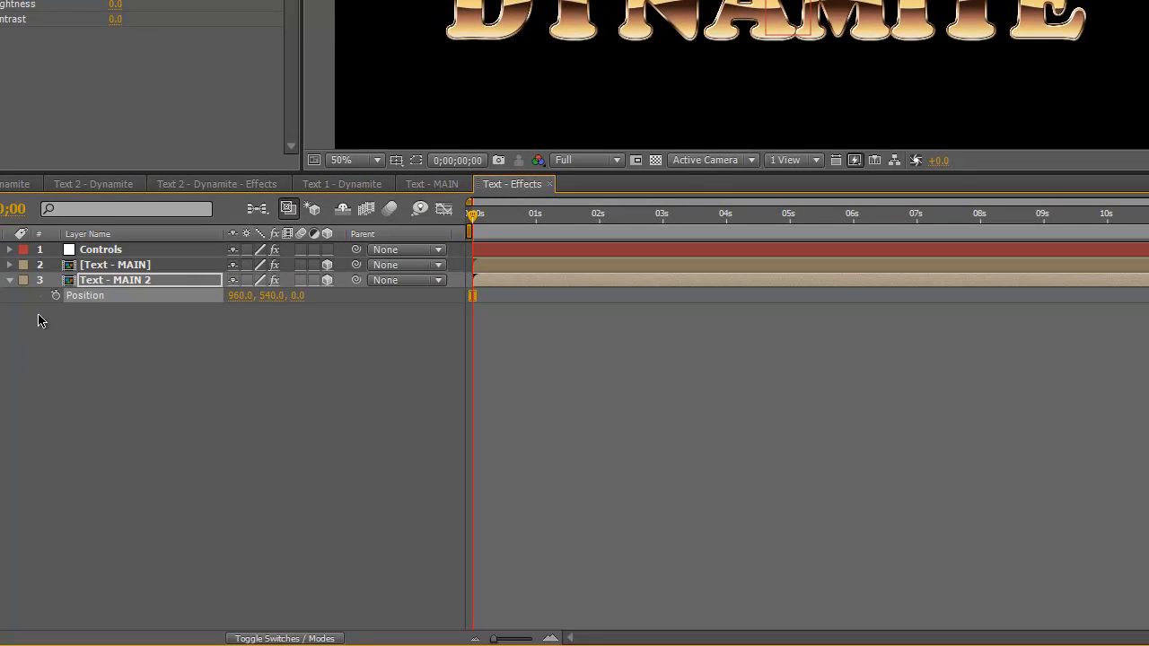
Try a Position expression of just x on Text - MAIN 2, browse the expression language functions, and discard it
left_click(55, 295, "alt")
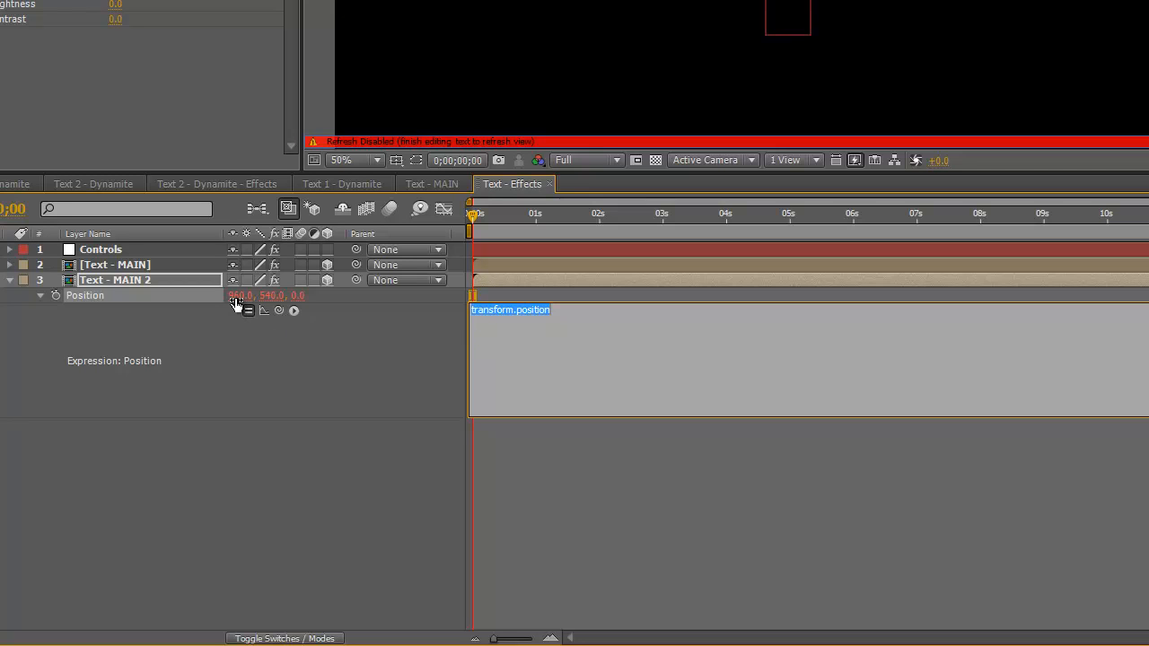
type("x")
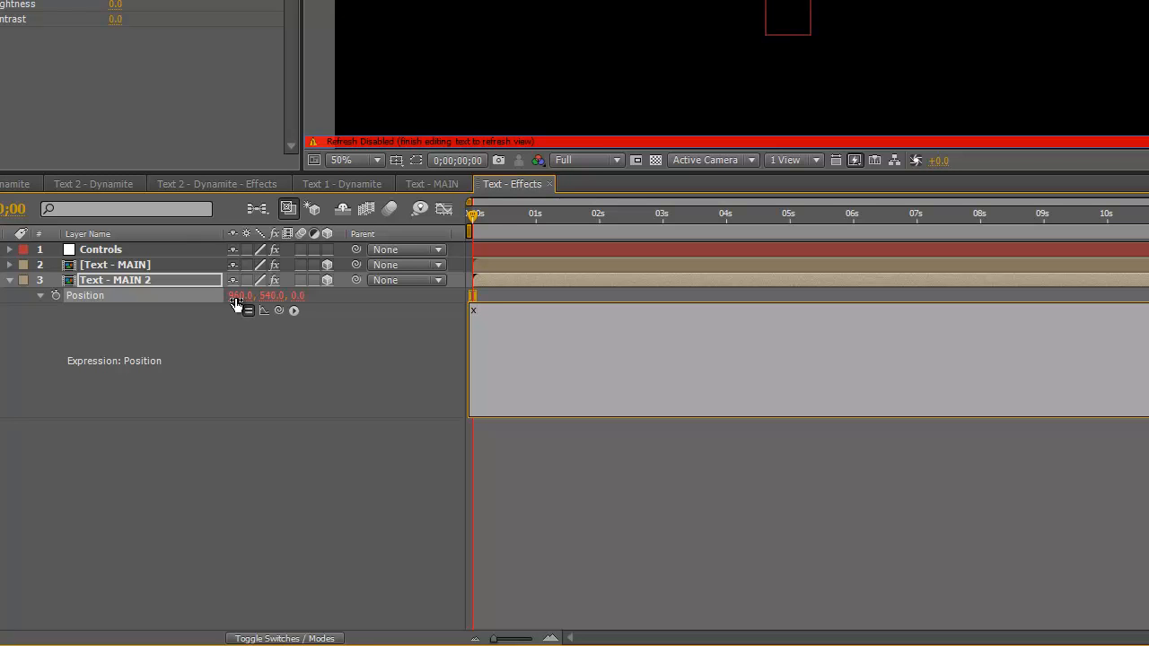
left_click(293, 311)
mouse_move(395, 262)
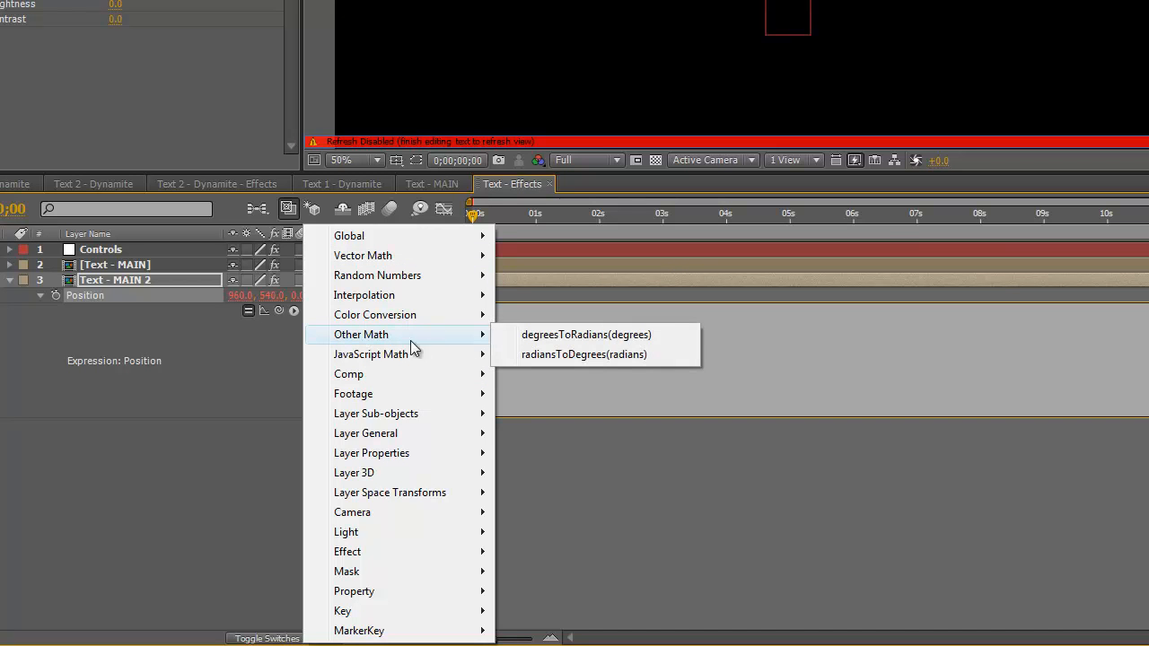
left_click(224, 505)
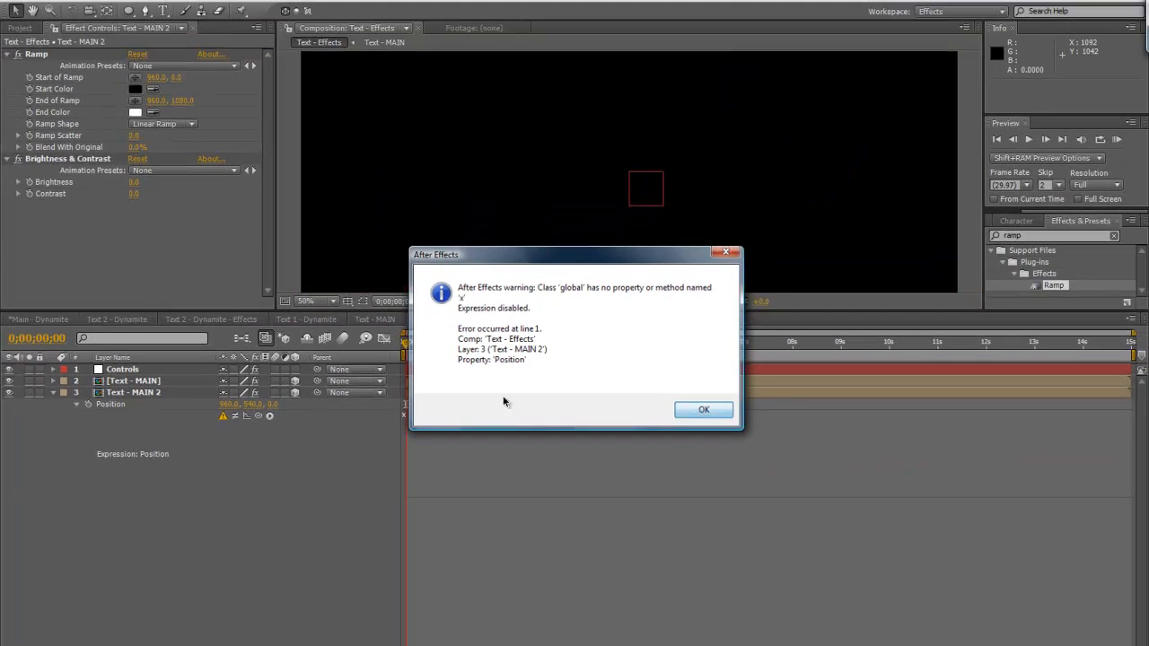
left_click(846, 292)
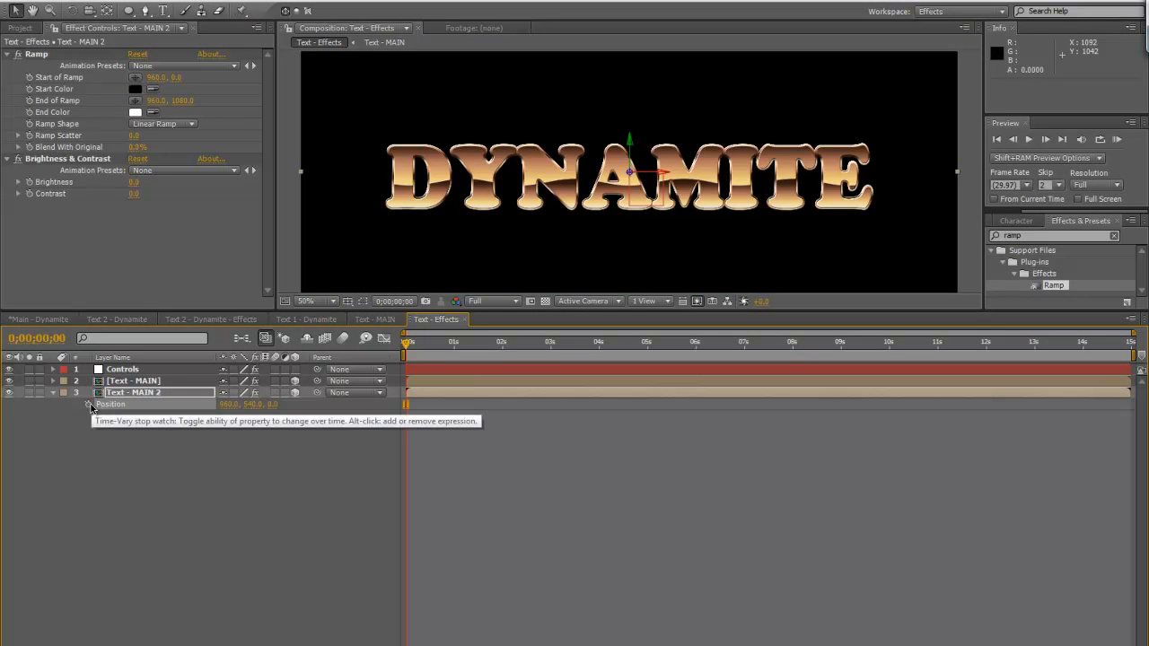
Add a Position expression to Text - MAIN 2 that begins with the line x=value[0];
left_click(88, 405, "alt")
type("x=")
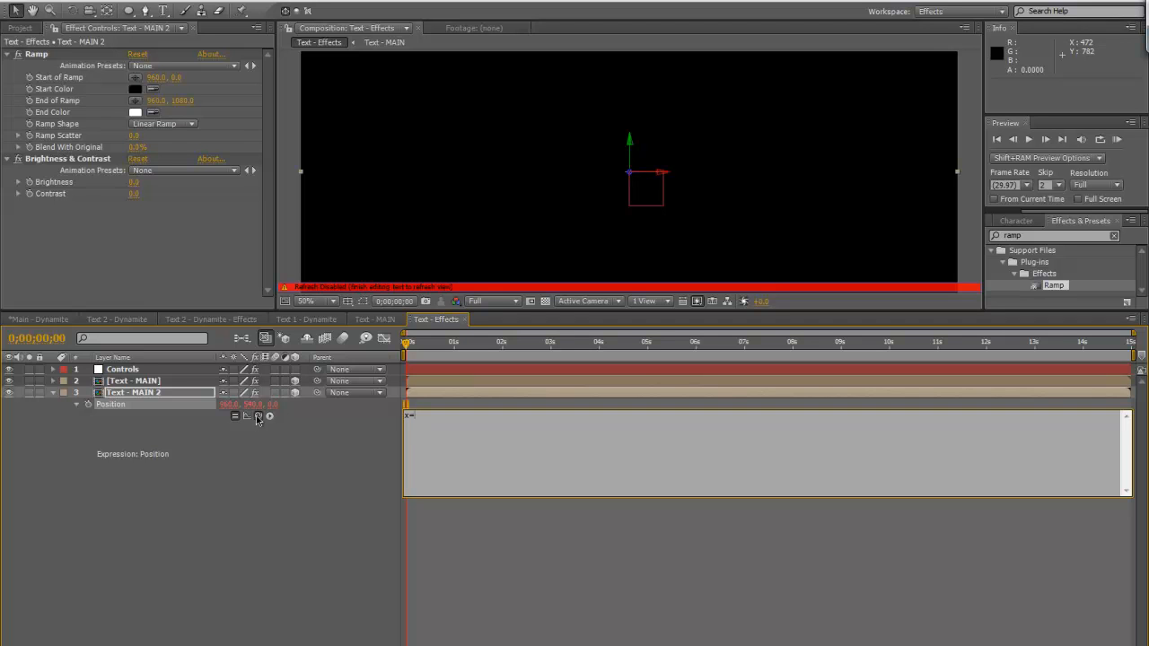
left_click(224, 407)
left_click_drag(224, 409, 226, 408)
left_click_drag(485, 416, 410, 418)
type("value")
type("[0]")
key("Return")
Extend the Position expression of Text - MAIN 2 with the line y=value[1]; and an open z= line
type("y=value[1]")
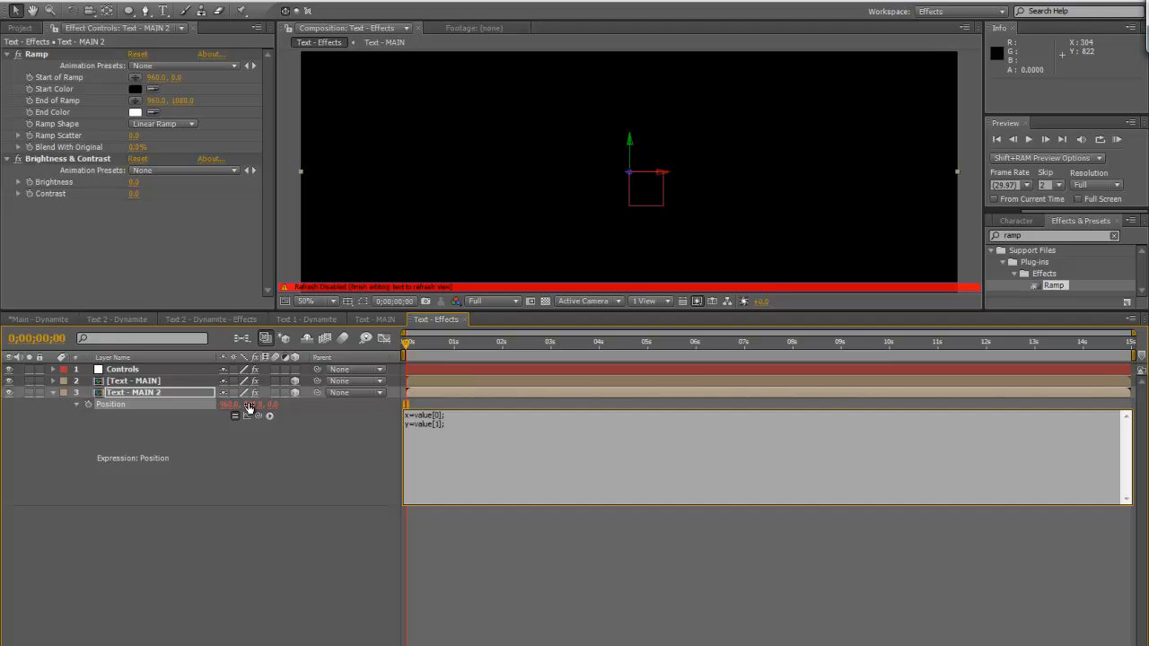
type("z=")
left_click(375, 472)
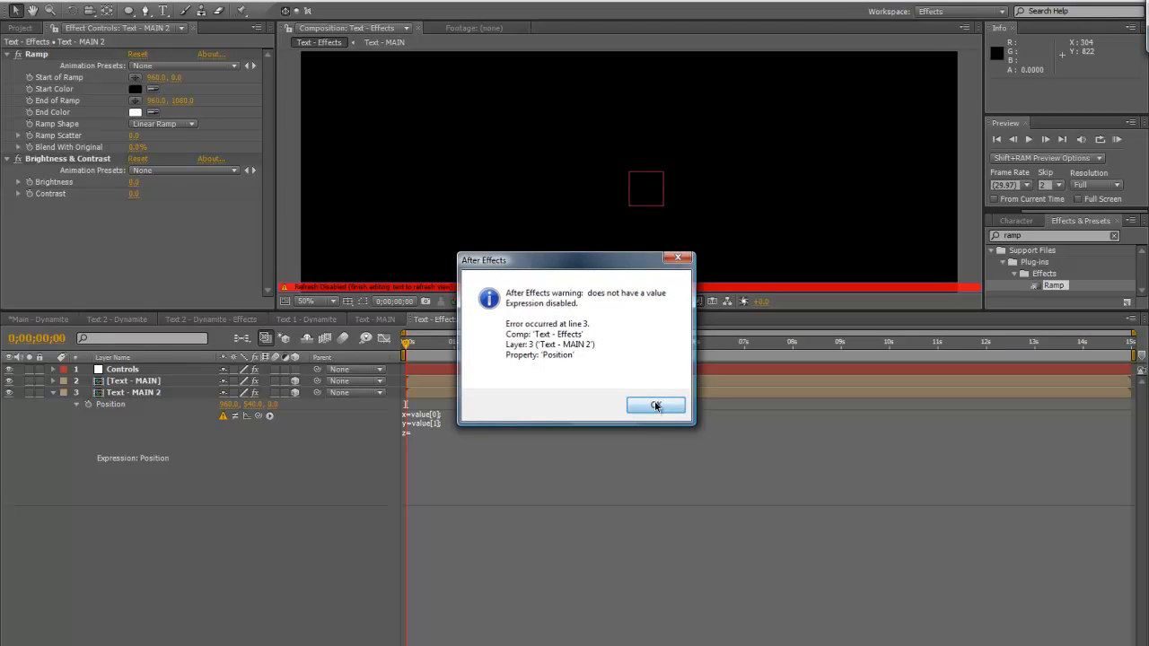
left_click(656, 406)
Reveal Text - MAIN's Position and link the z= line of Text - MAIN 2's expression to its Z value
left_click(150, 383)
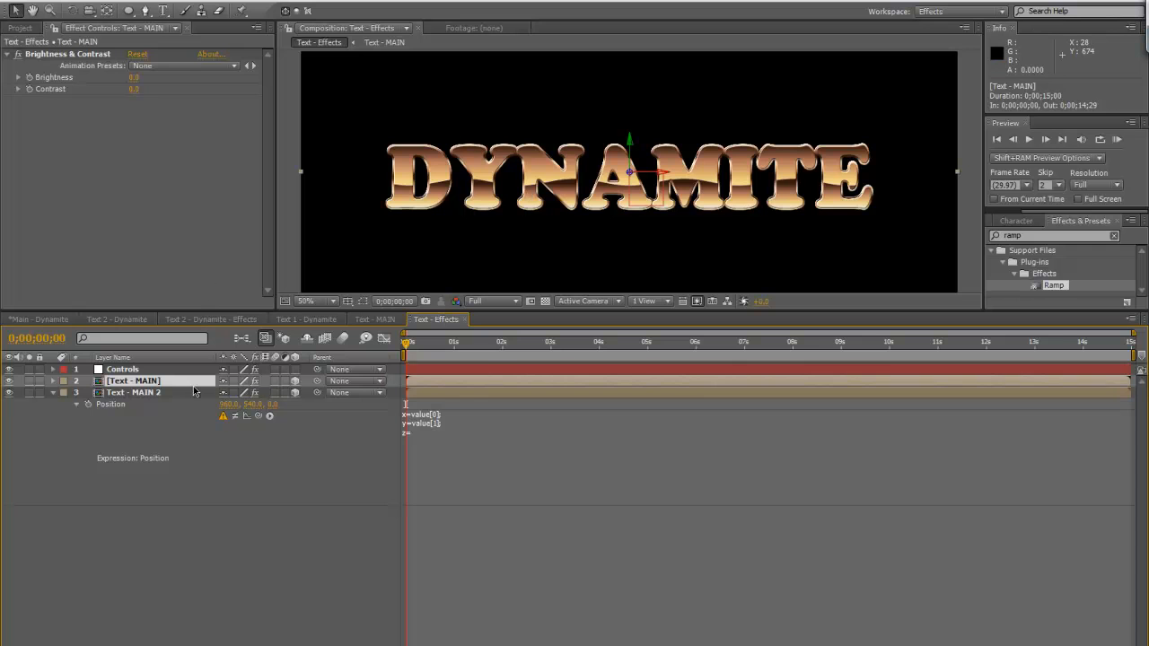
key("p")
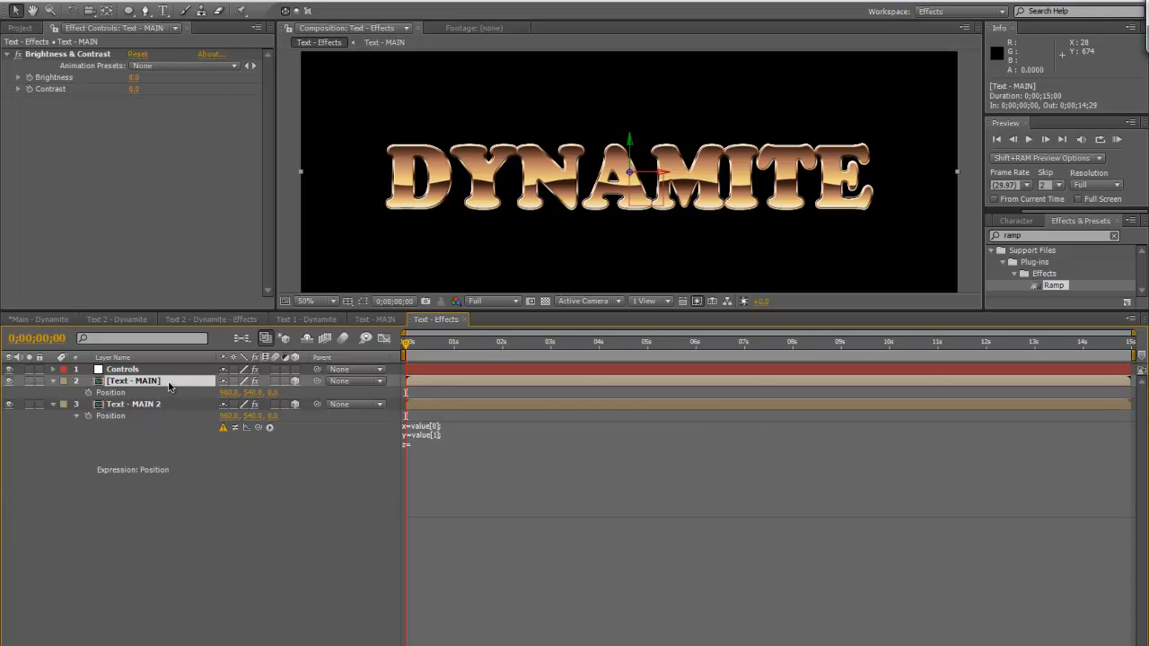
left_click(413, 445)
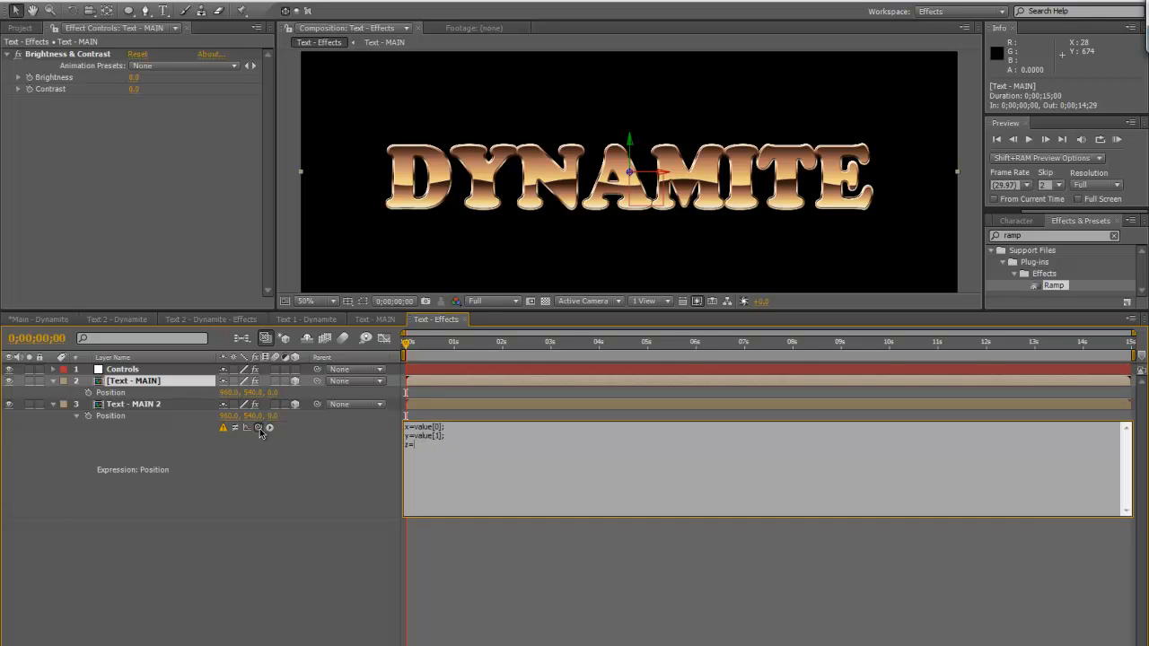
left_click_drag(259, 428, 273, 398)
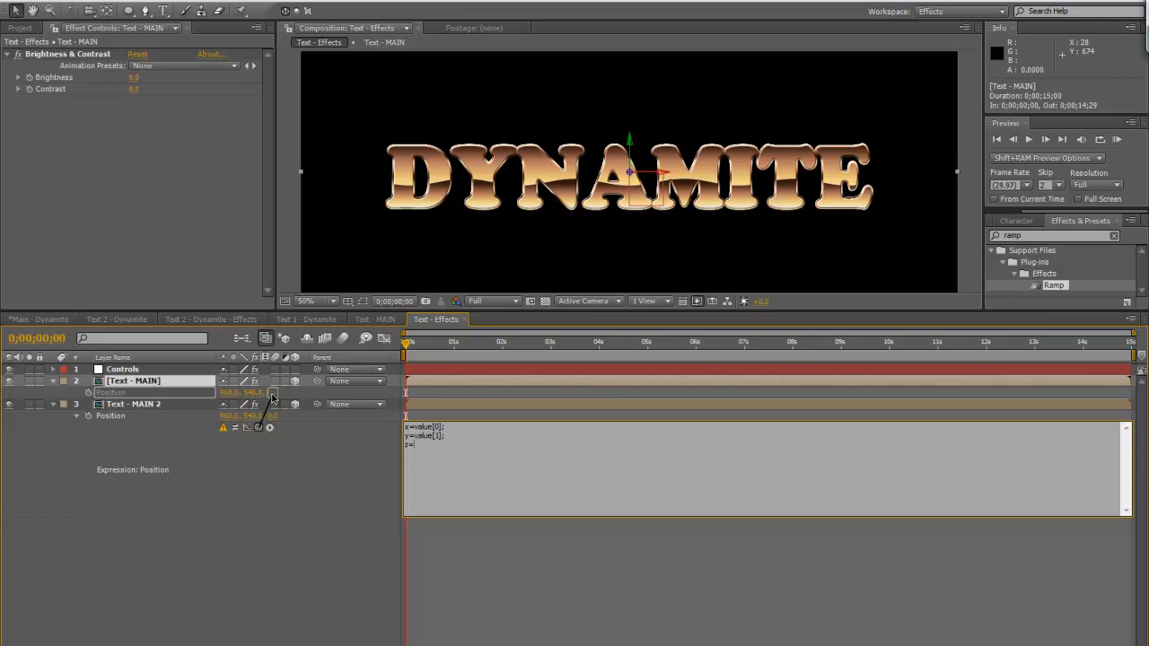
left_click_drag(273, 398, 274, 397)
left_click_drag(273, 394, 274, 396)
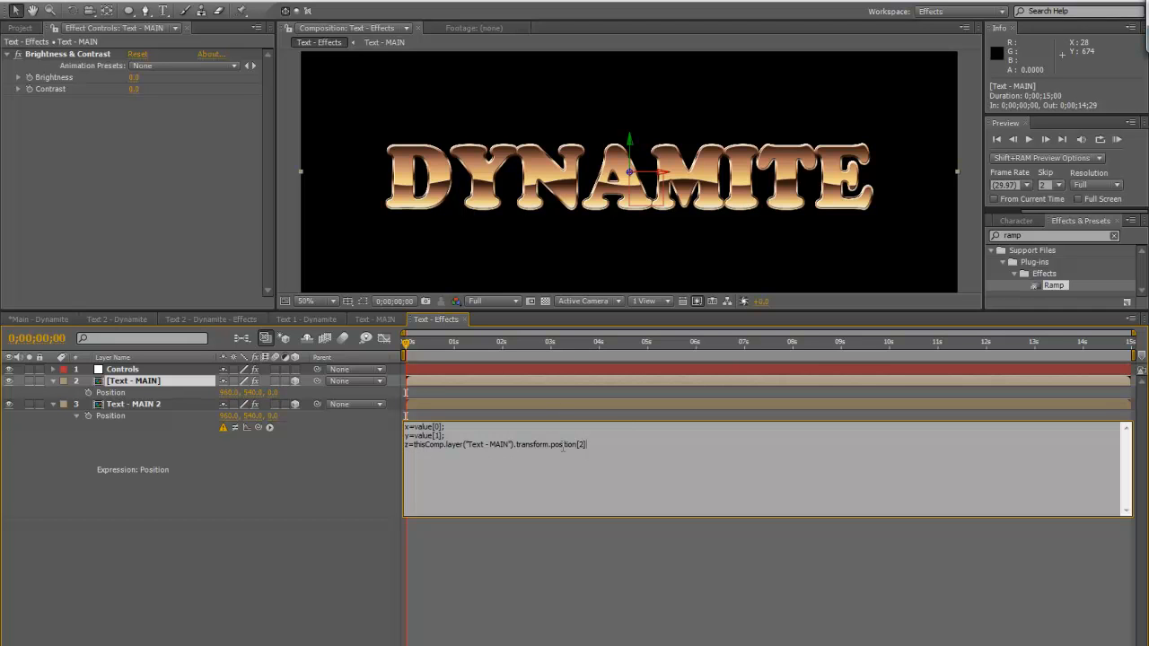
left_click(123, 390)
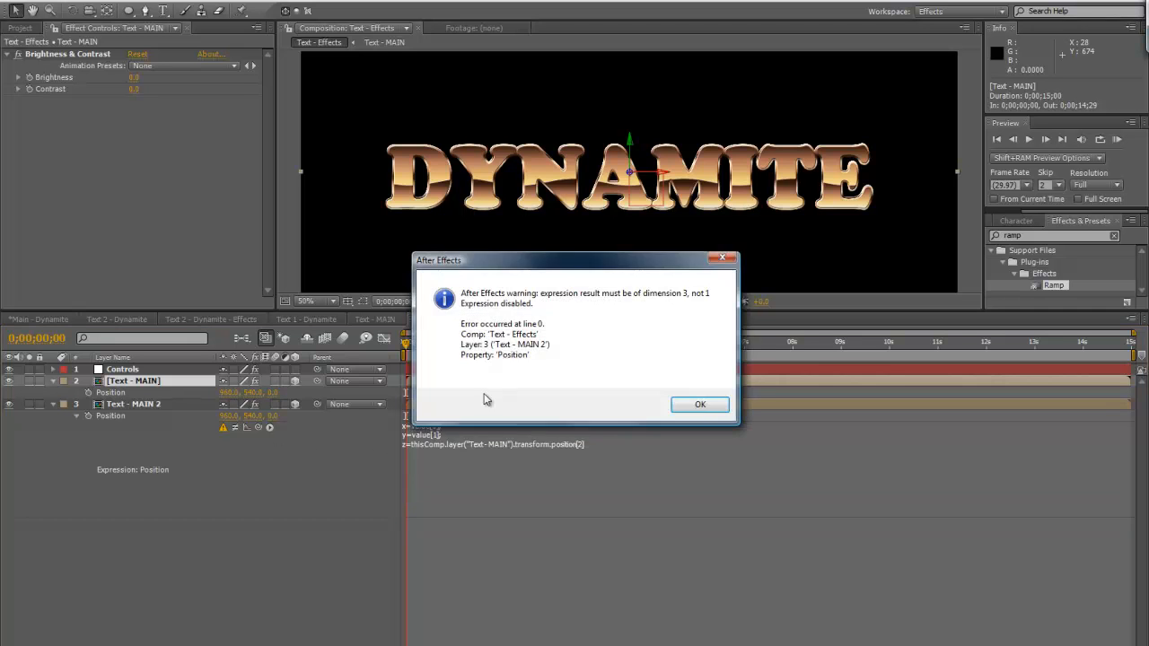
left_click(699, 404)
Complete the Text - MAIN 2 Position expression by adding + 1; to the z line and a final [x,y,z] line
left_click(556, 449)
left_click(592, 444)
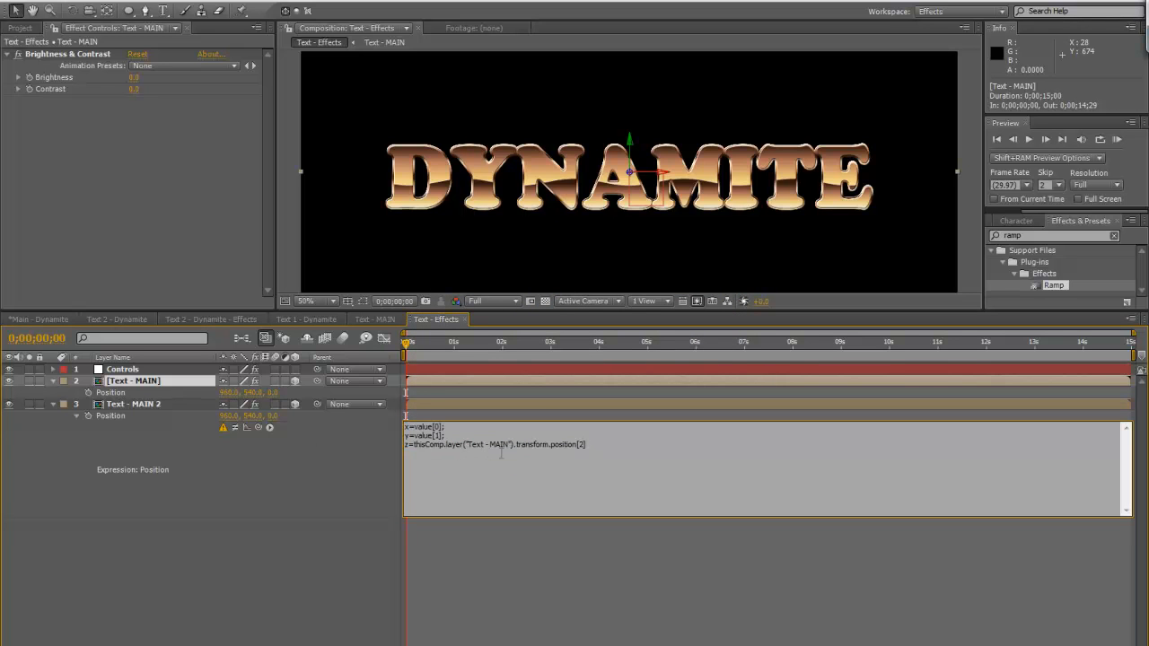
type(";")
key("BackSpace")
type("[x,y,z")
type("+ 1;")
double_click(598, 444)
Lock the Controls layer's effect settings in view and replace the 1 in the z line with the Distance Between Layers slider
left_click(118, 375)
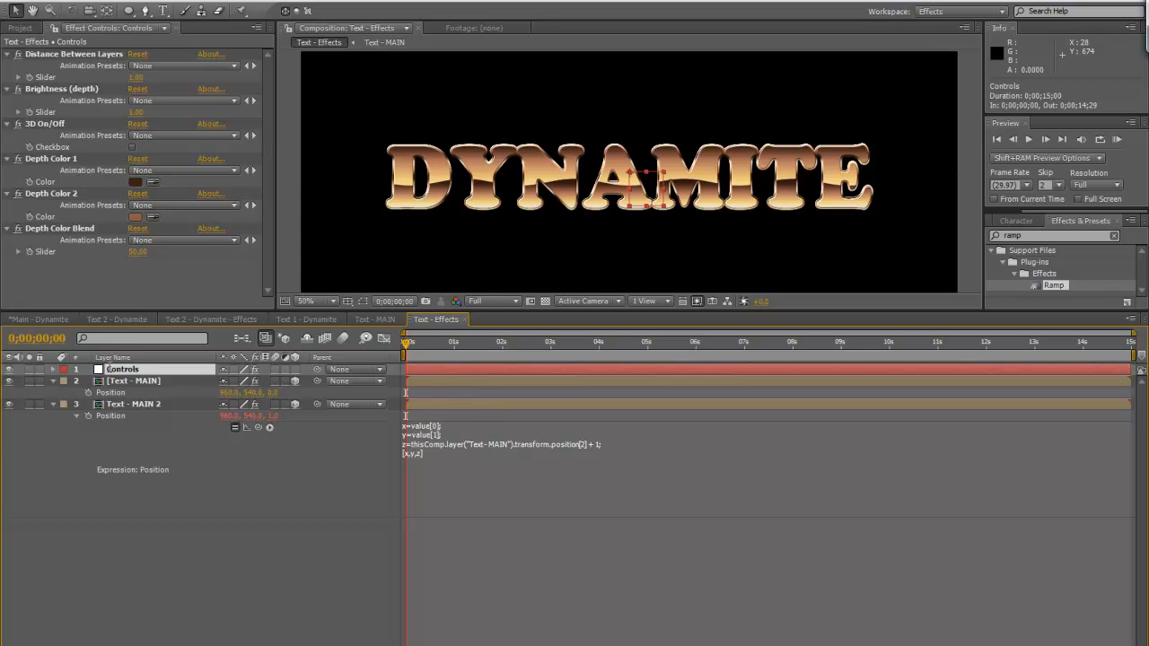
left_click(54, 29)
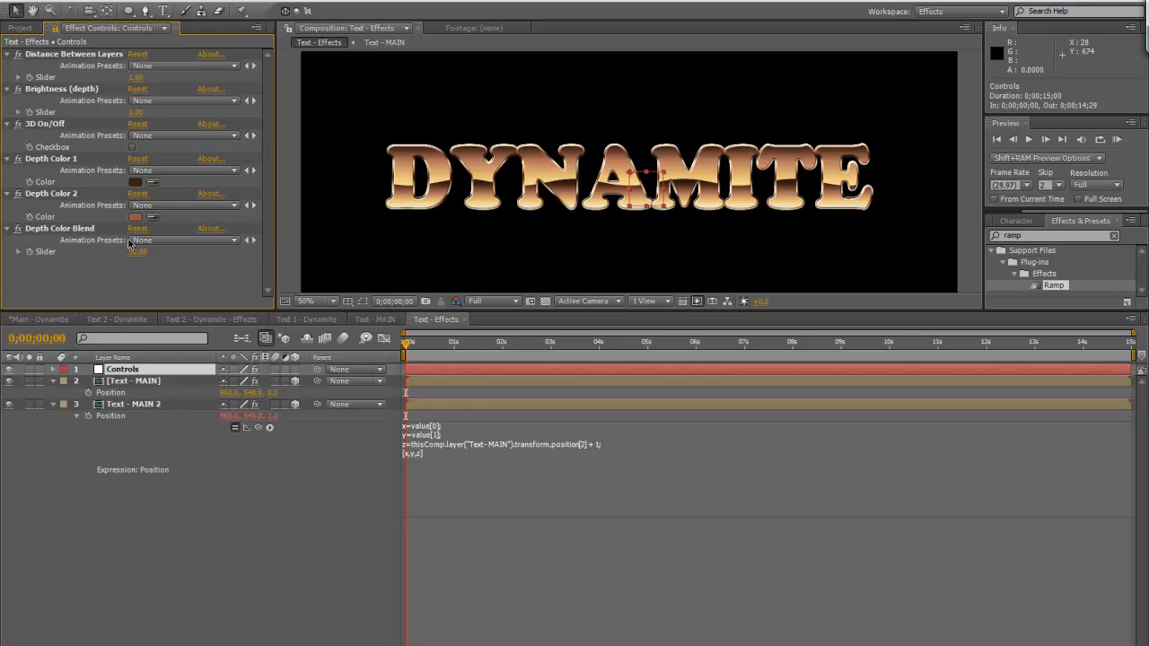
left_click(592, 445)
left_click(597, 444)
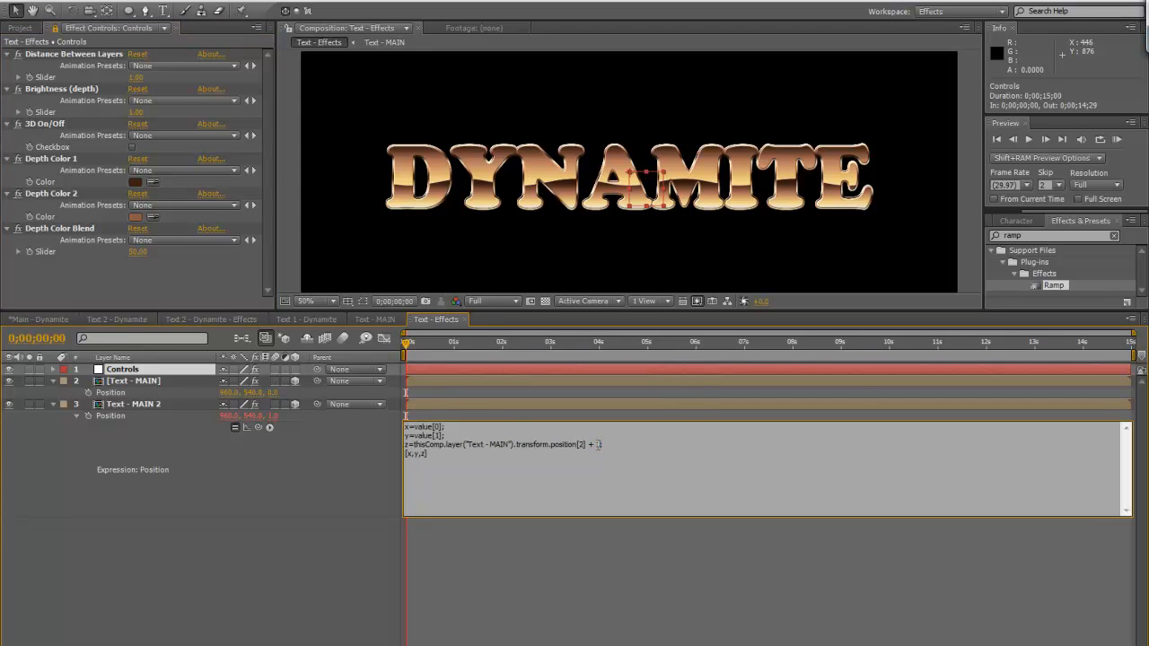
left_click_drag(257, 427, 66, 76)
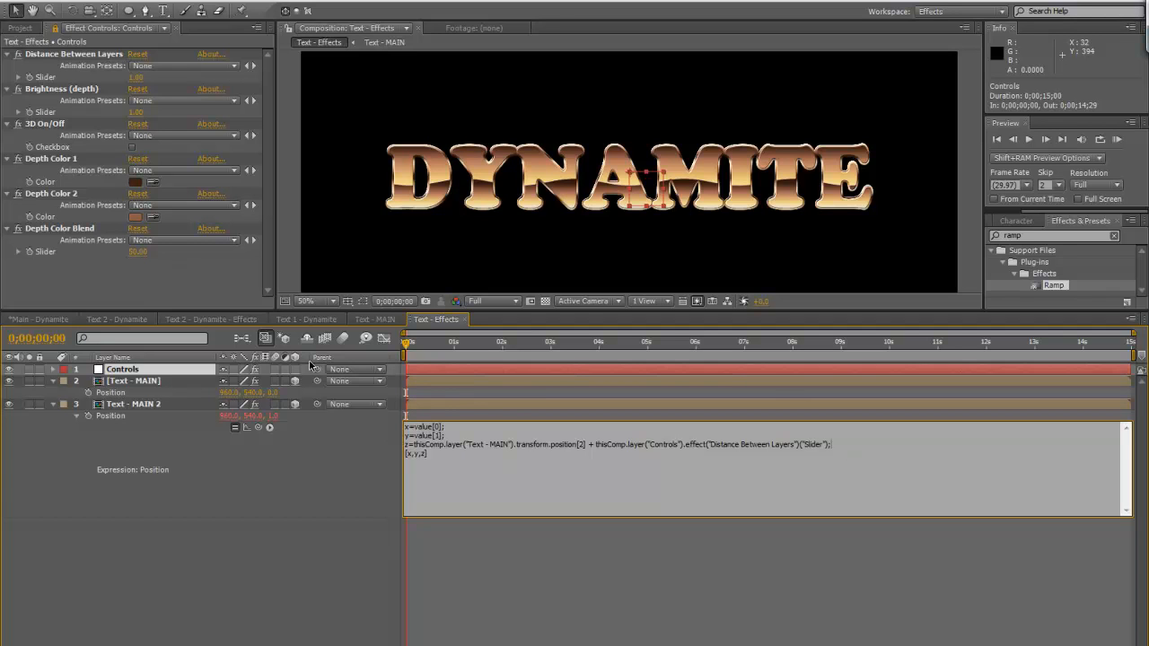
Close the finished expression, duplicate Text - MAIN 2 three times and reveal the Position of all four layers
left_click(318, 457)
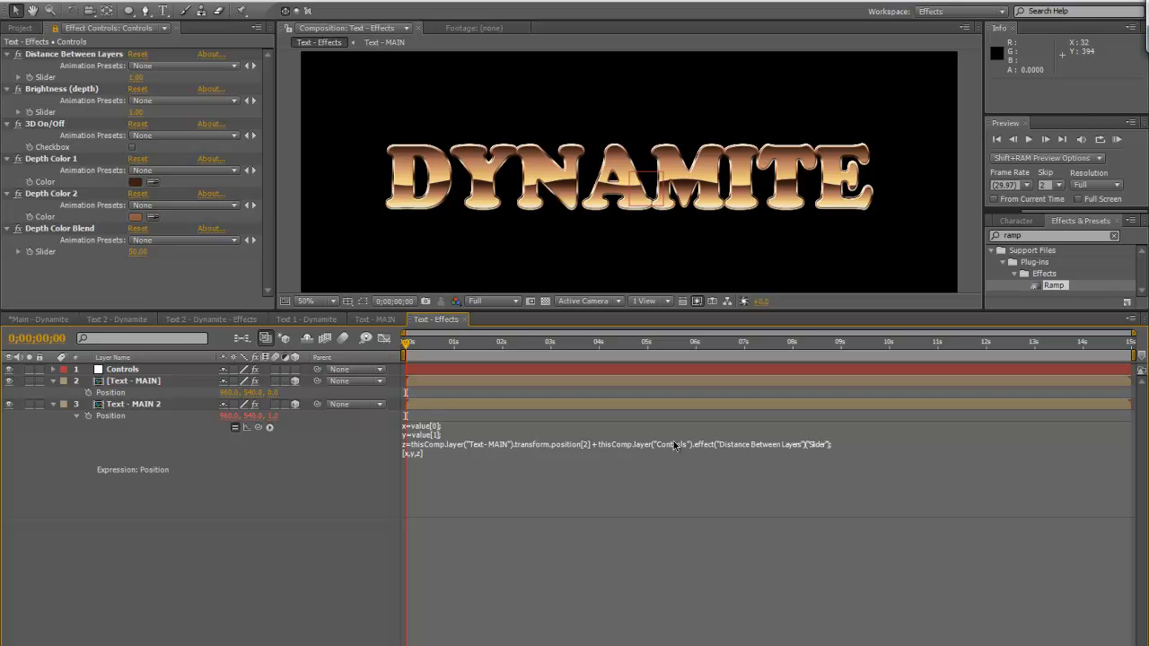
left_click(154, 408)
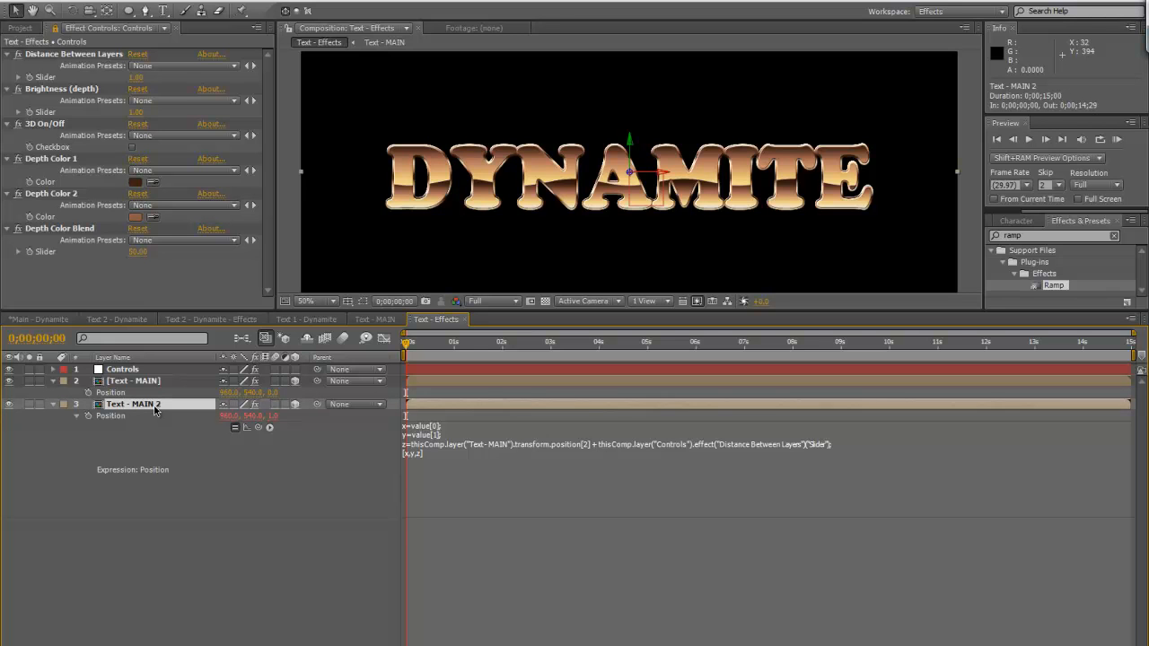
key("ctrl+d")
key("ctrl+d")
key("ctrl+d")
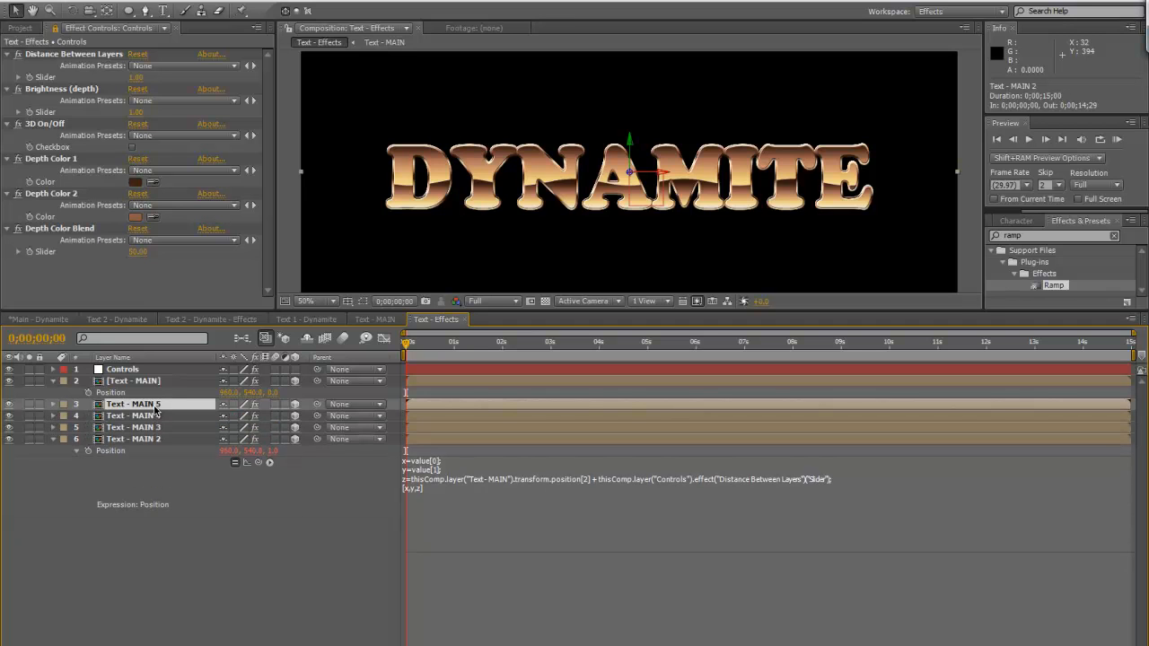
left_click(164, 439, "shift")
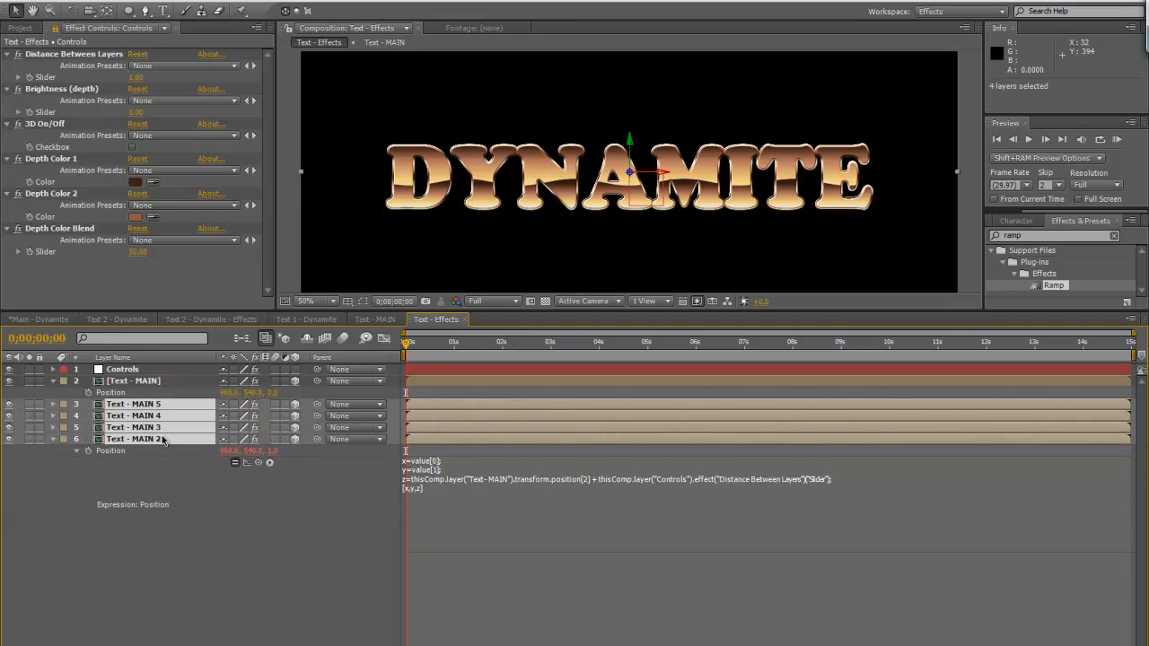
key("p")
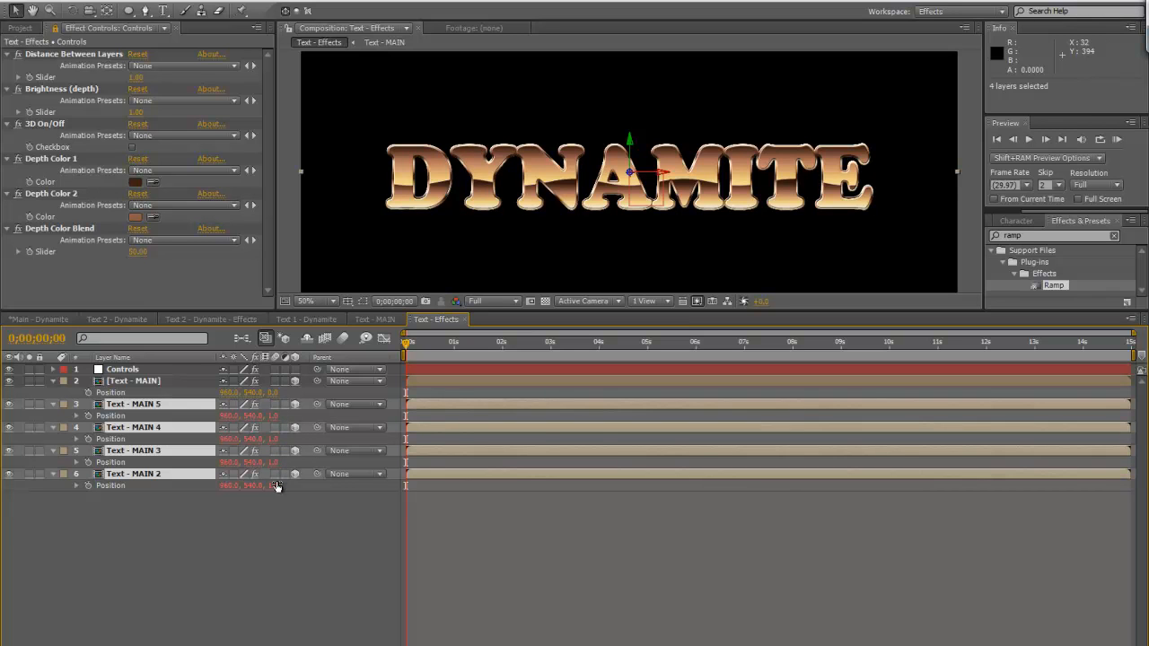
Delete the three duplicate layers Text - MAIN 5, Text - MAIN 4 and Text - MAIN 3
left_click(158, 524)
left_click(154, 406)
left_click(155, 453, "shift")
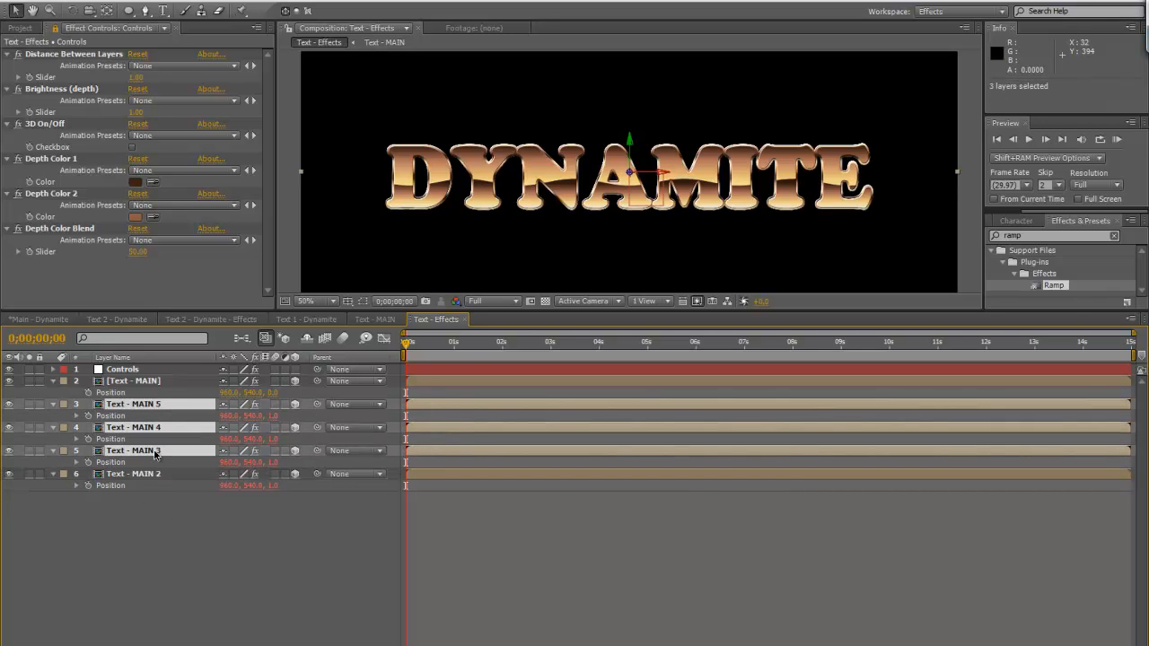
key("Delete")
Open Text - MAIN 2's Position expression and examine the layer and slider references in its z line
left_click(155, 405)
left_click(77, 415)
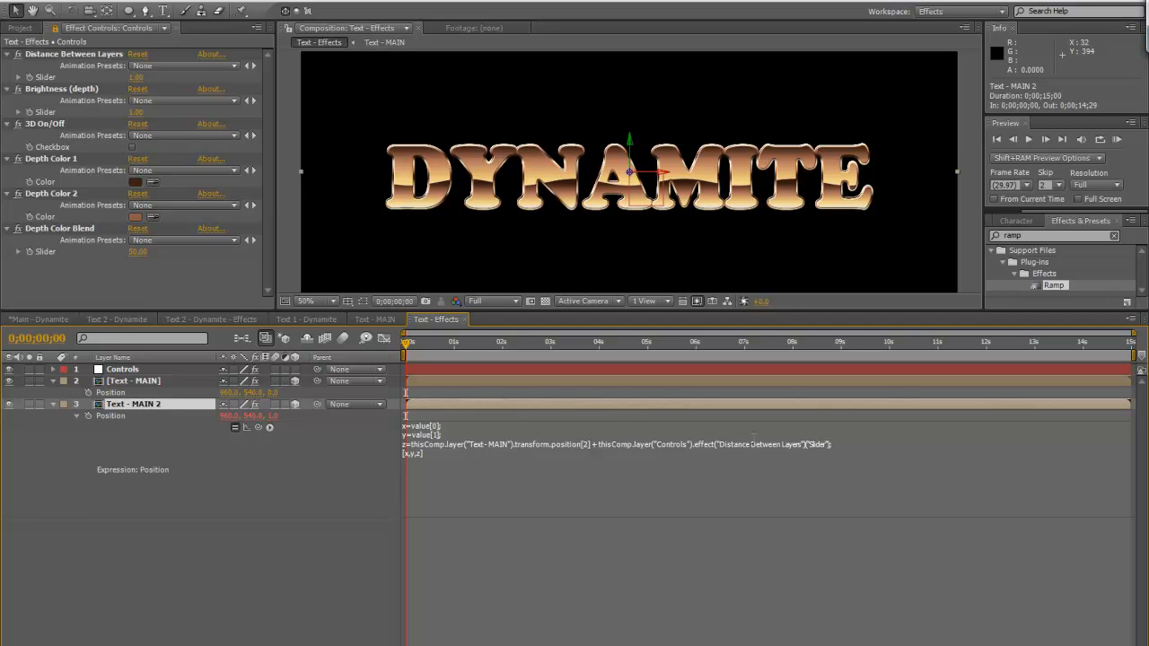
left_click(756, 444)
left_click(826, 446)
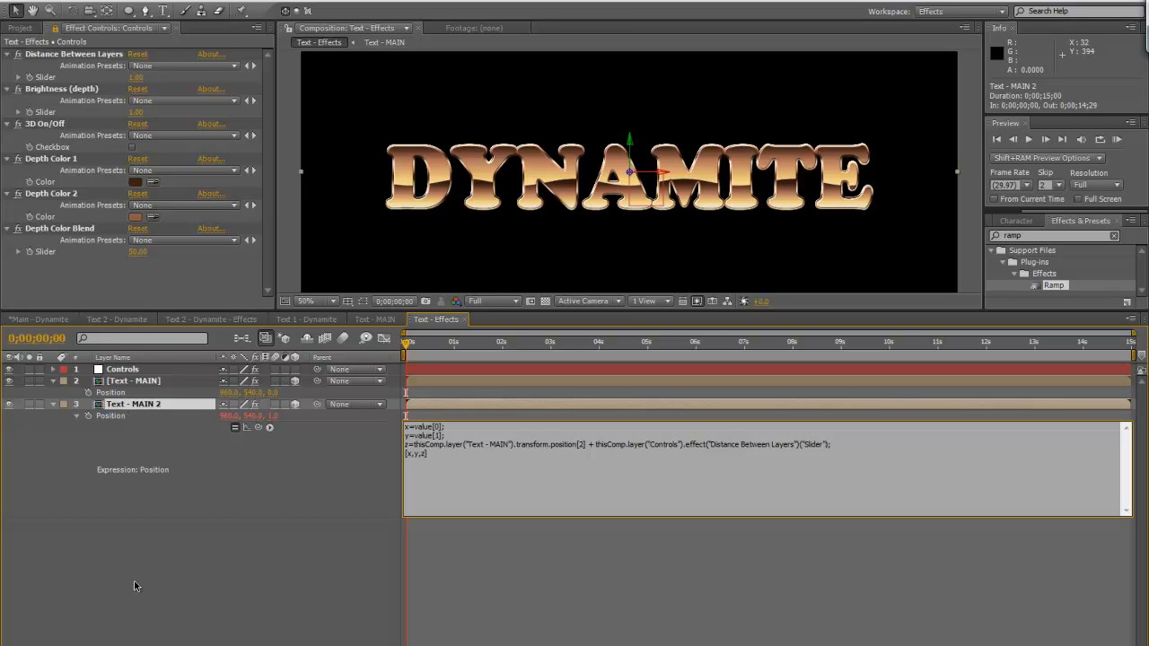
Duplicate Text - MAIN 2 twice, check the stacking order of the copies and delete both duplicates
left_click(143, 409)
key("ctrl+d")
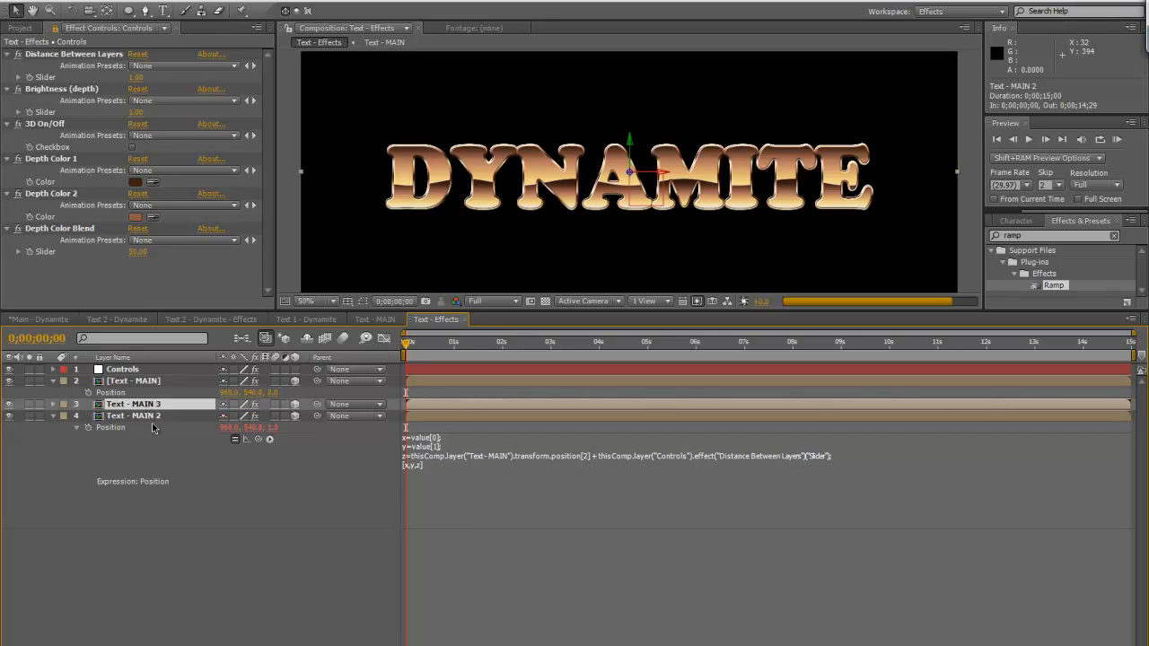
left_click(168, 417)
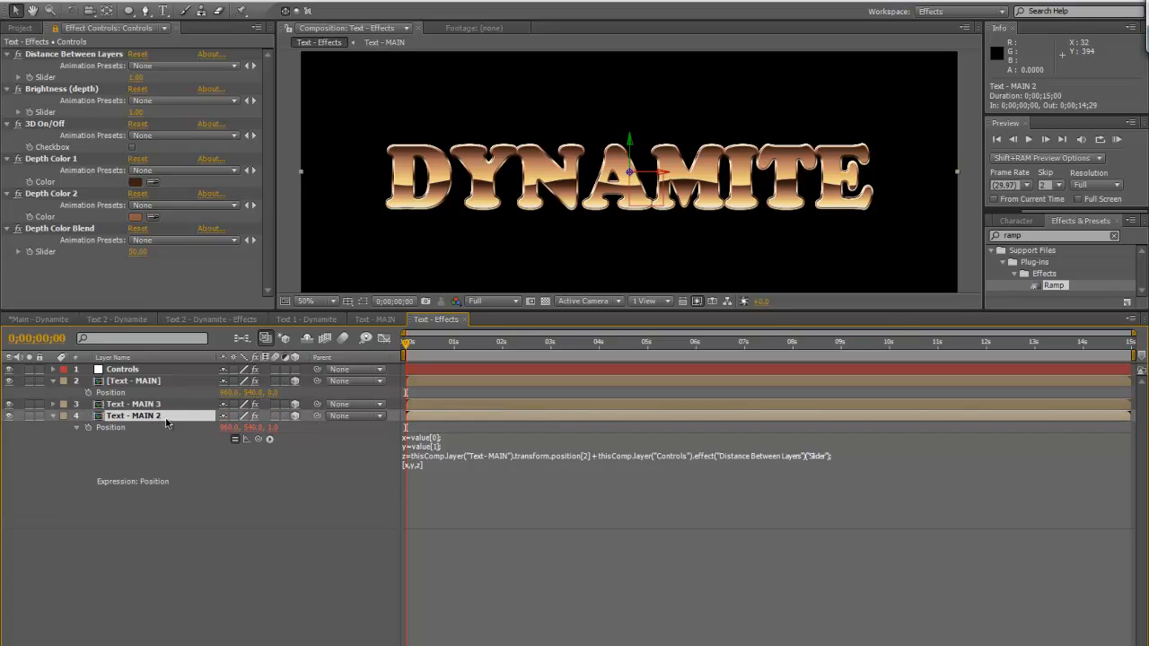
key("ctrl+d")
left_click(167, 429)
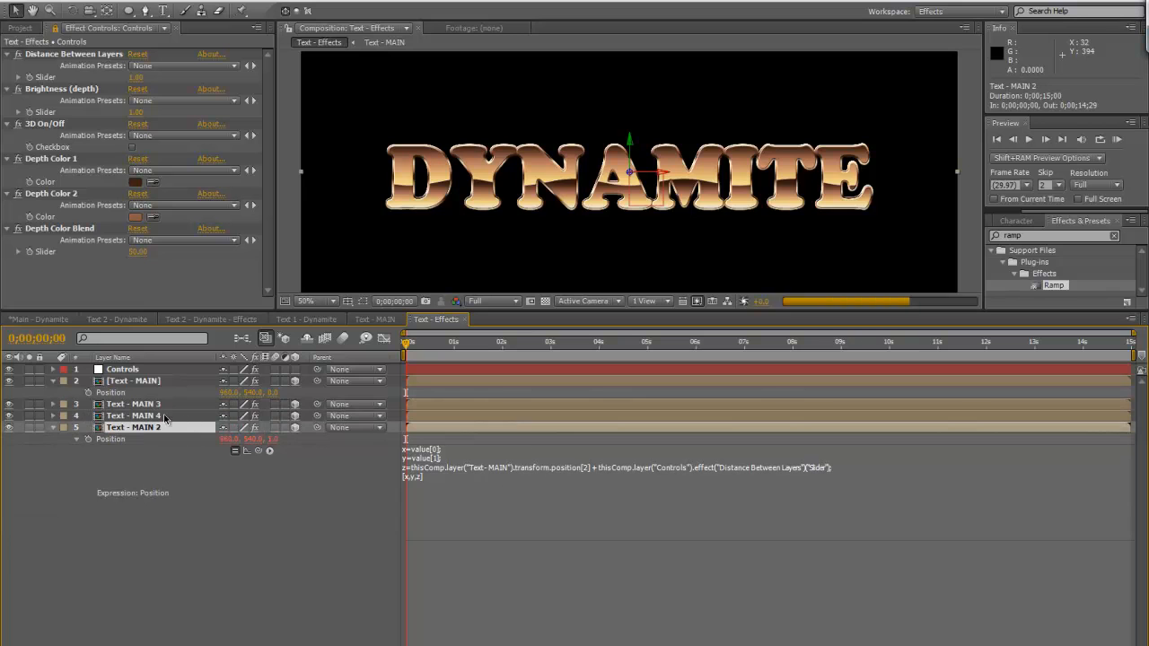
key("ctrl+Up")
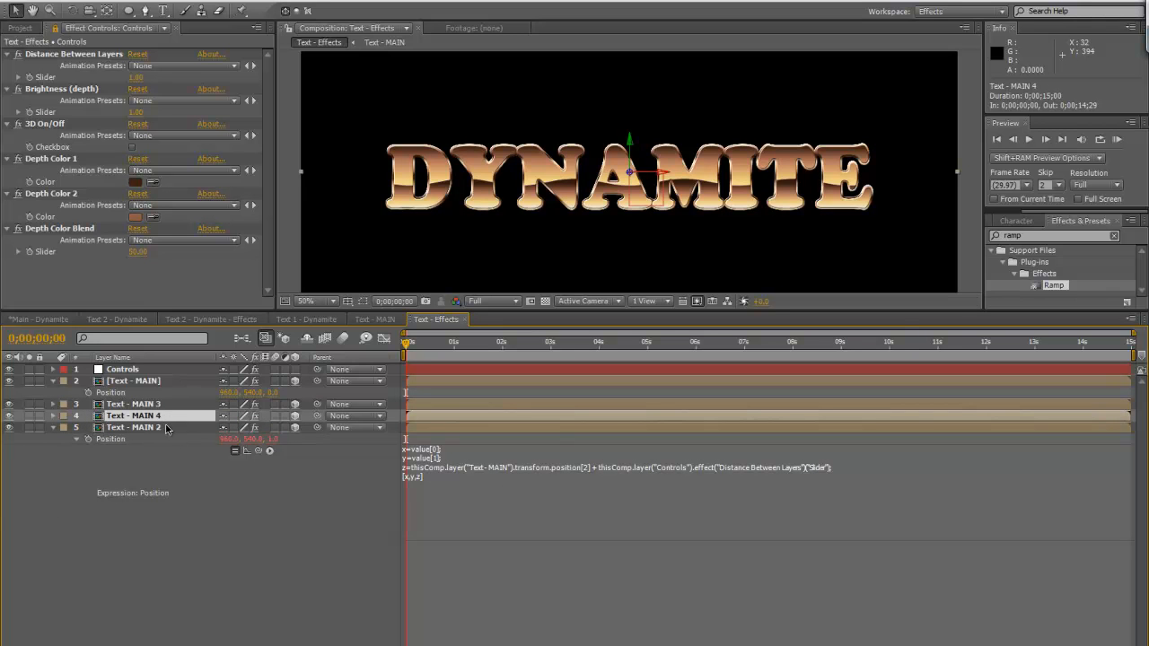
key("ctrl+shift+Up")
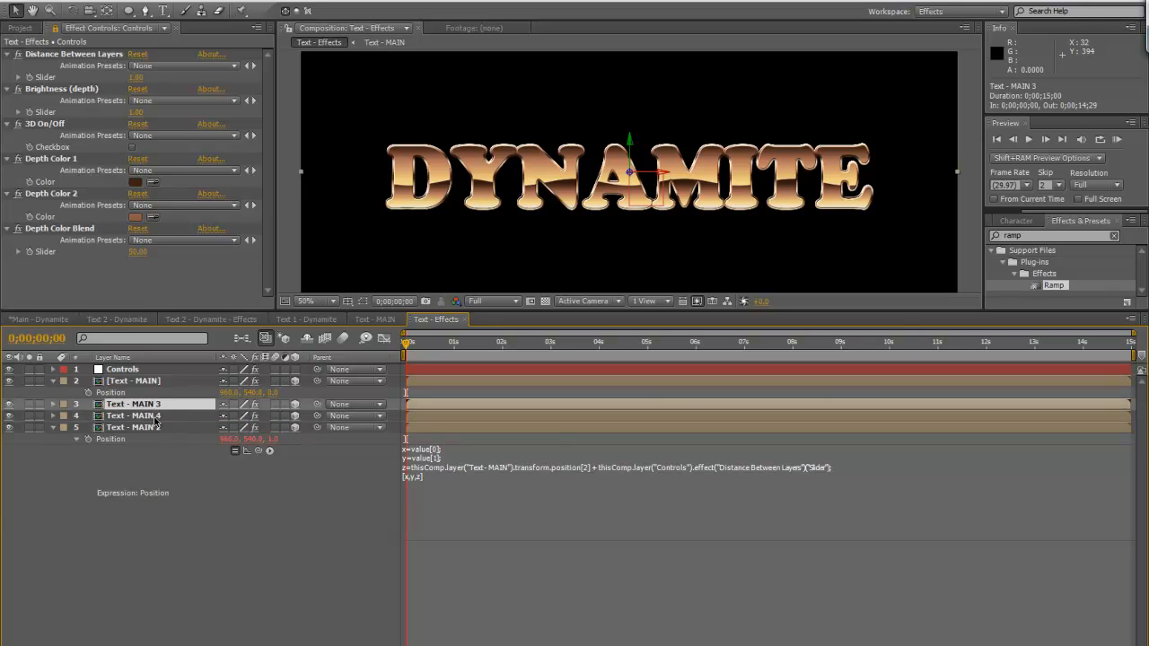
key("Delete")
In the z line of Text - MAIN 2's Position expression, replace the layer name "Text - MAIN" and its quotes with index-1
left_click(162, 410)
left_click(449, 440)
left_click(495, 449)
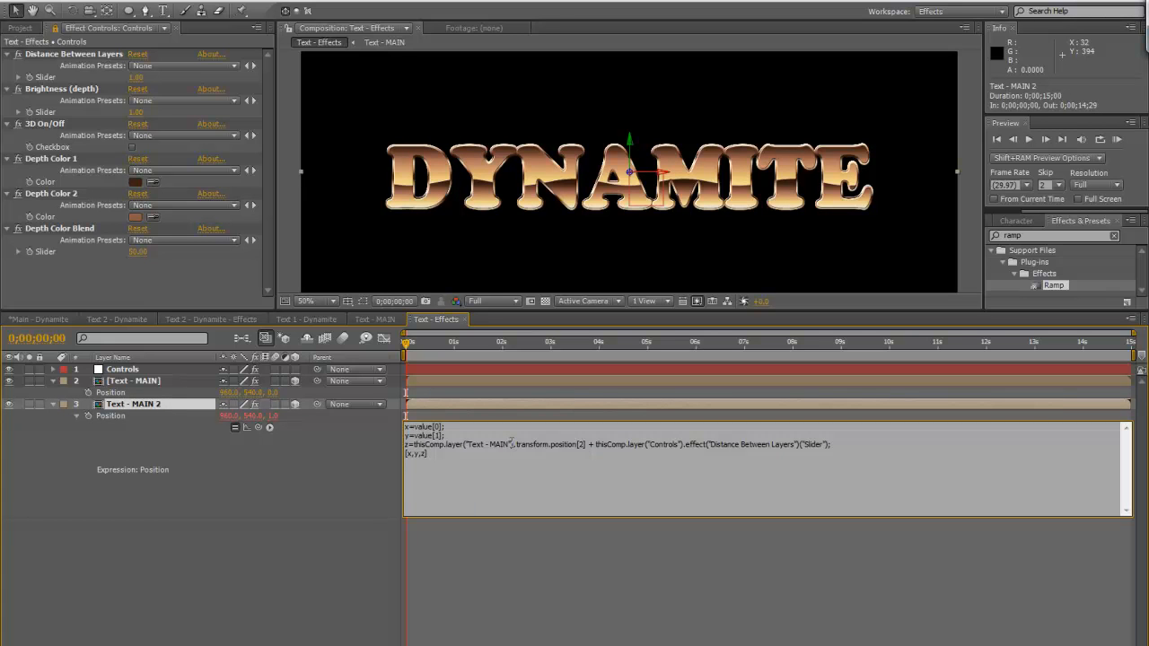
mouse_move(512, 444)
left_mouse_down()
mouse_move(476, 444)
mouse_move(508, 444)
left_mouse_up()
left_click(465, 444)
key("BackSpace")
type("index")
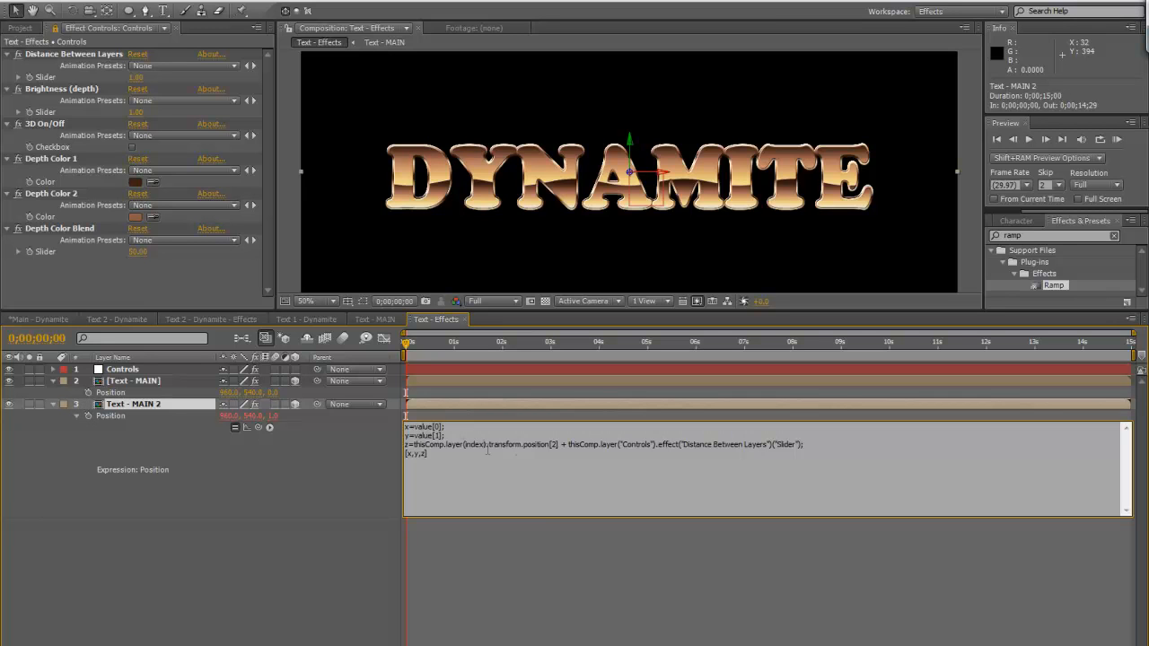
type("-1")
type("1")
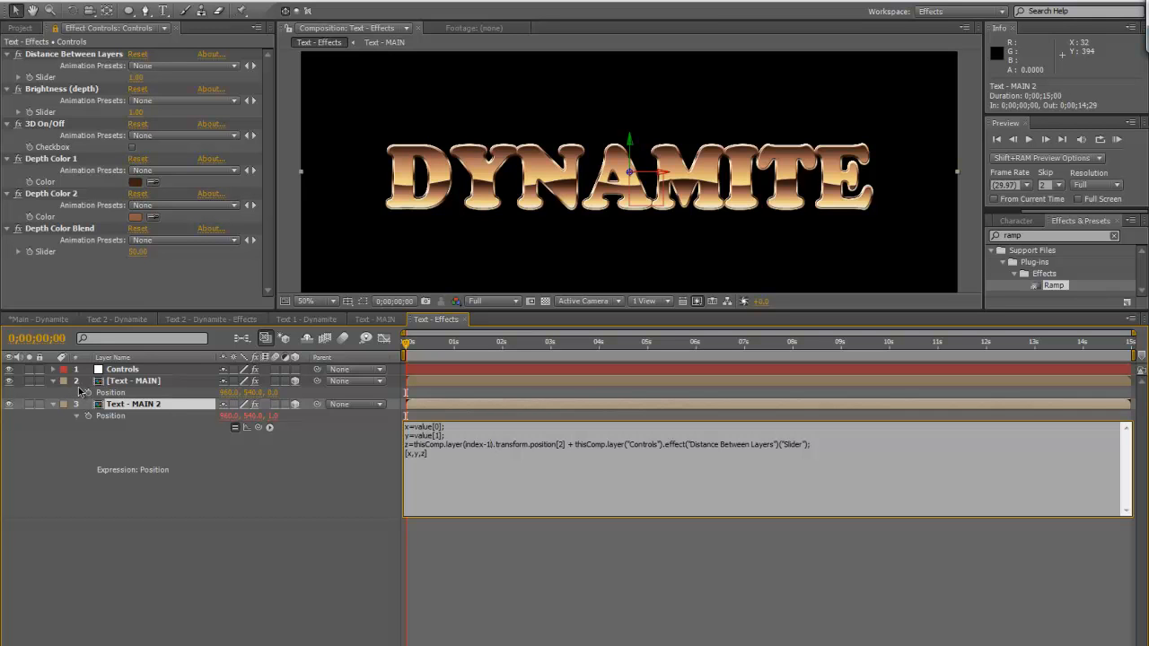
left_click(361, 570)
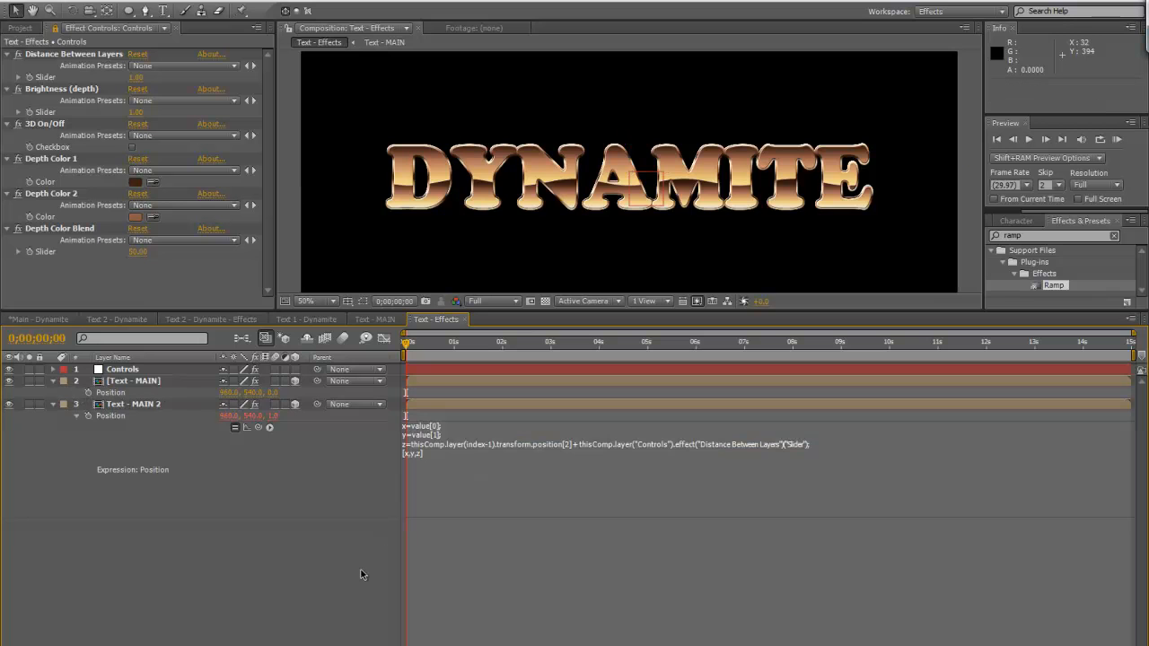
Duplicate Text - MAIN 2 twice and reveal the Position of Text - MAIN 3 to compare the Z values
left_click(144, 404)
key("ctrl+d")
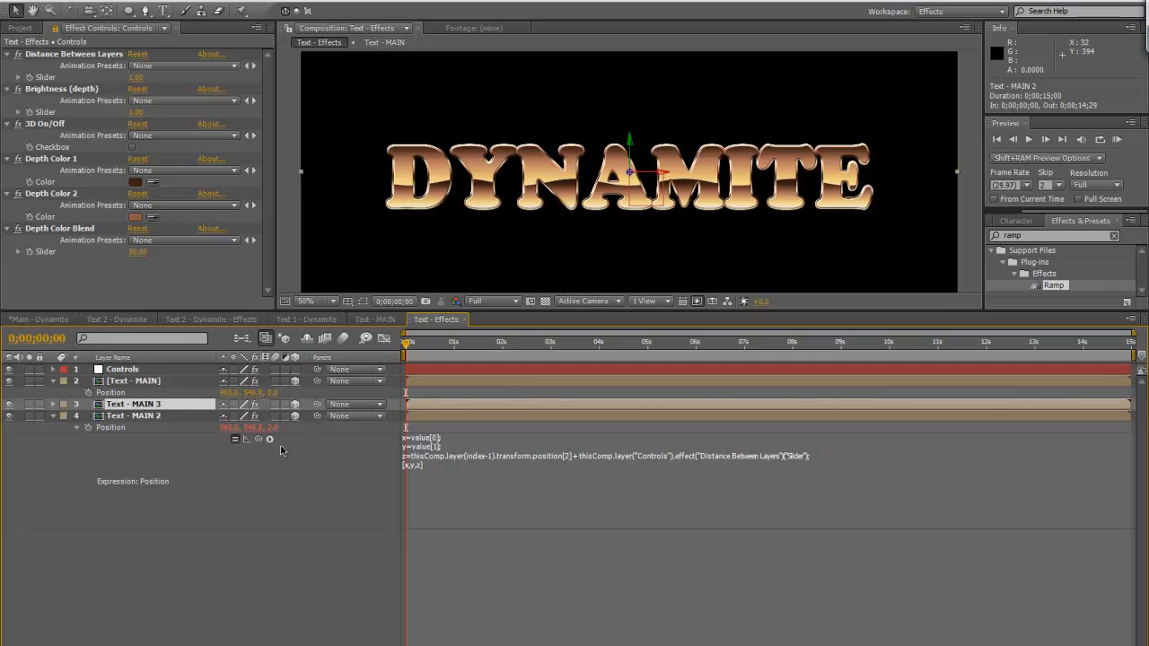
key("ctrl+d")
left_click(169, 427)
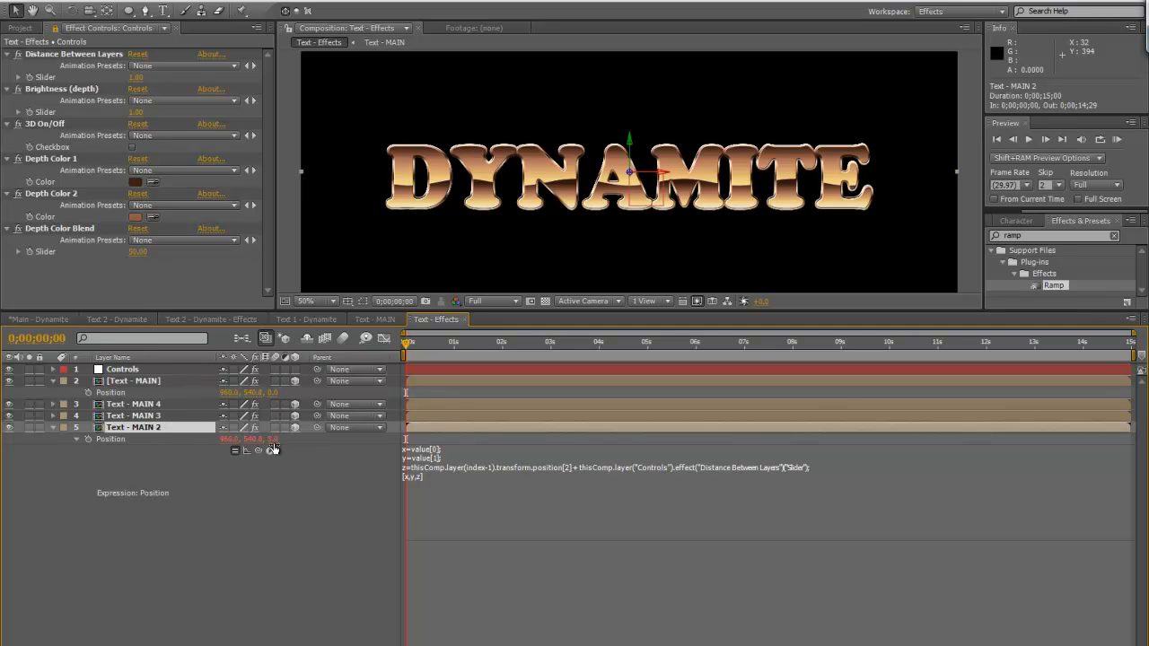
left_click(181, 417)
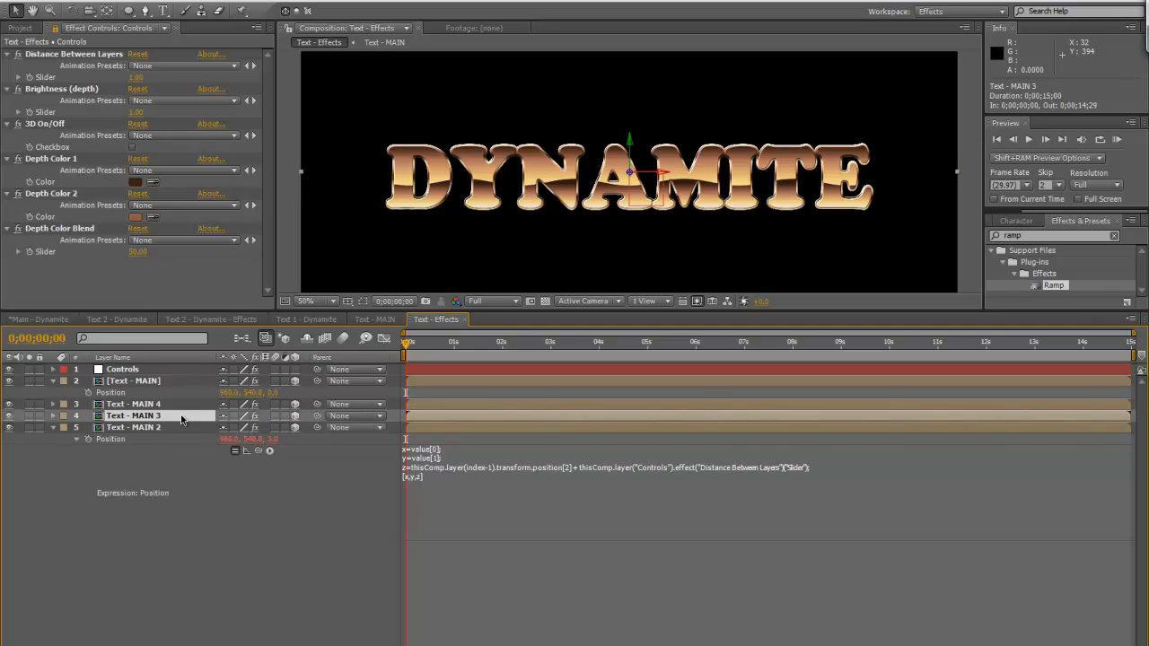
key("p")
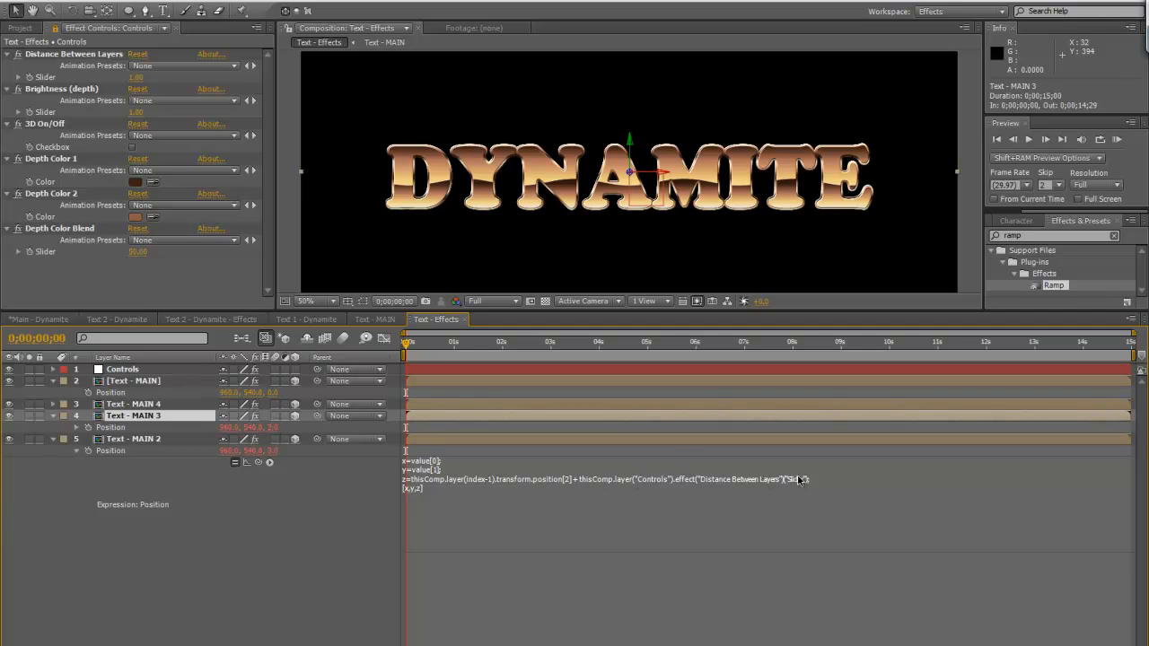
Set the Distance Between Layers slider to 2 and reveal Text - MAIN 4's Position
left_click(55, 54)
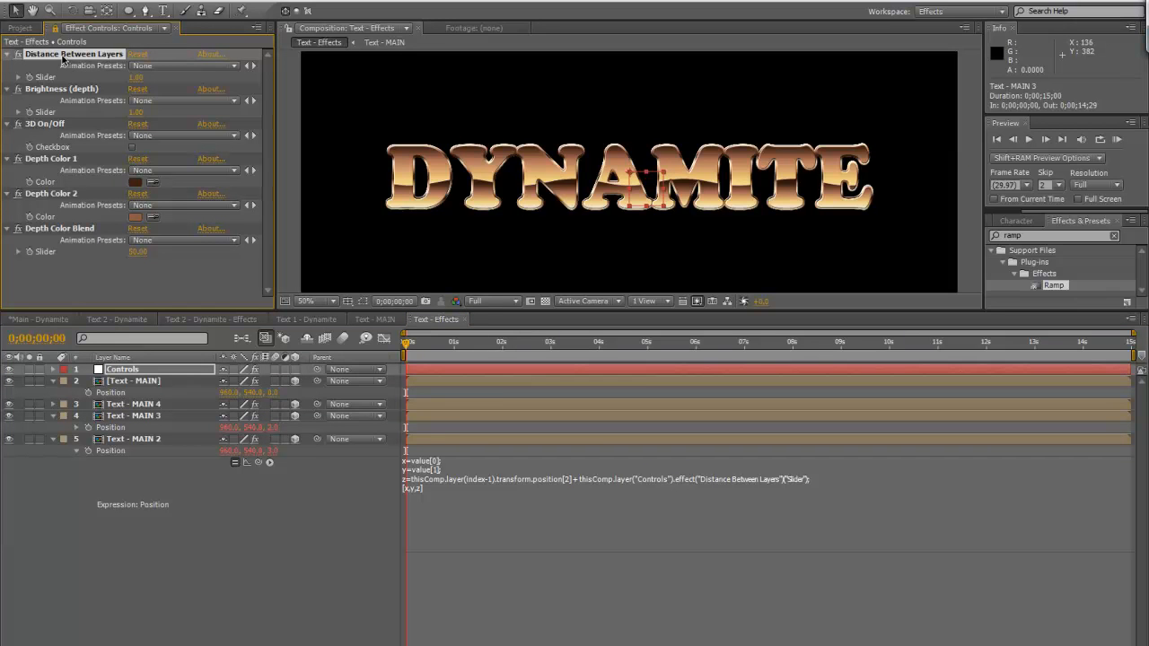
left_click(137, 79)
type("2")
left_click(259, 527)
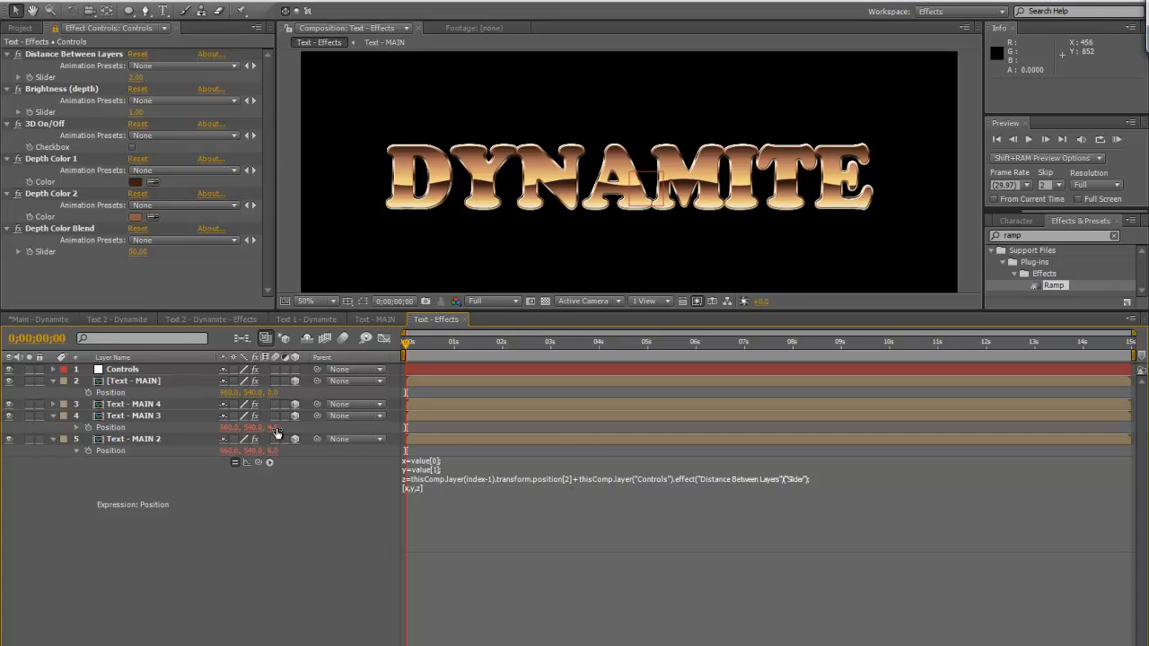
left_click(191, 403)
key("p")
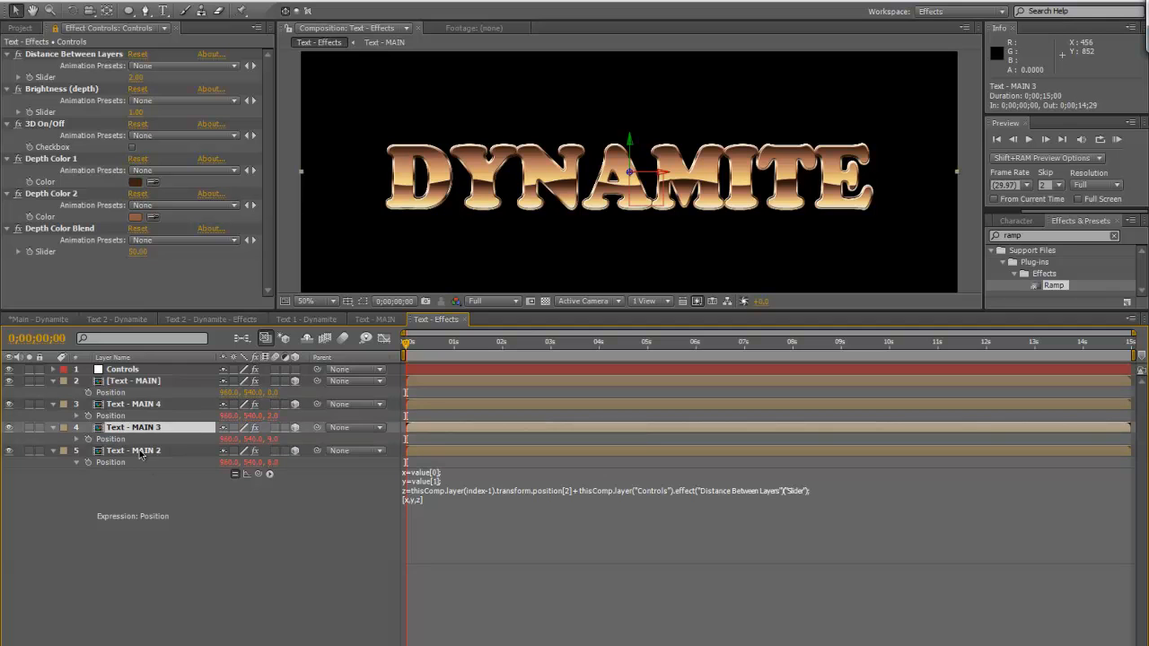
Delete the test duplicates Text - MAIN 4 and Text - MAIN 3 and select Text - MAIN 2
left_click(144, 406, "ctrl")
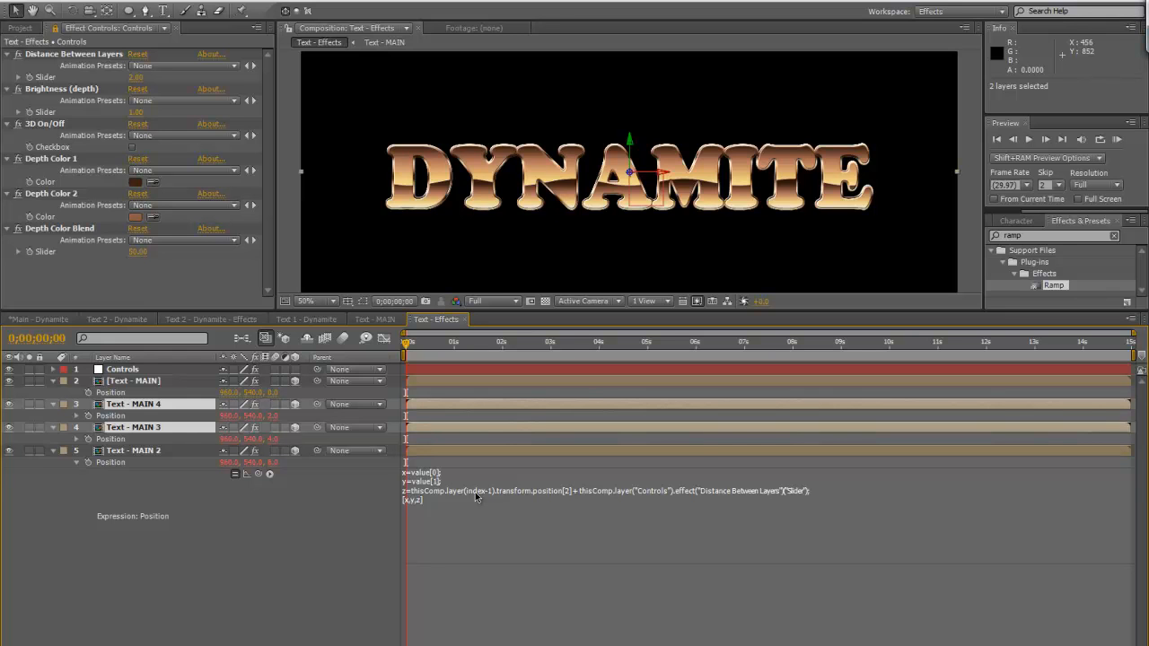
key("Delete")
left_click(170, 406)
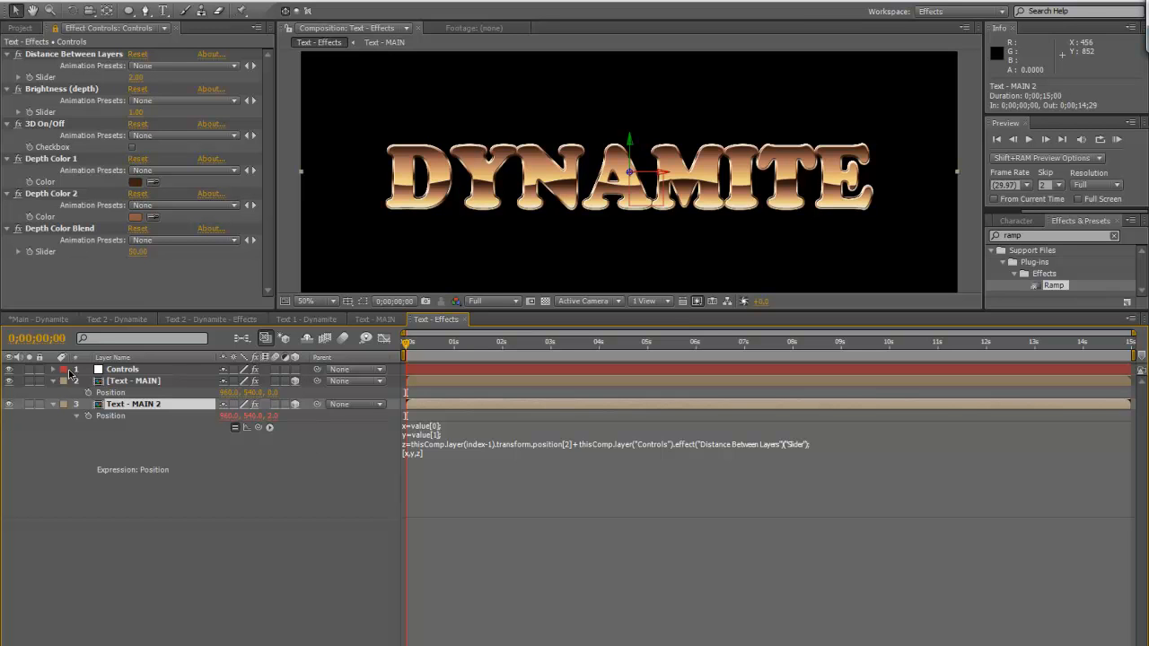
Collapse Text - MAIN 2's Transform properties and expand its Brightness & Contrast effect
left_click(51, 405)
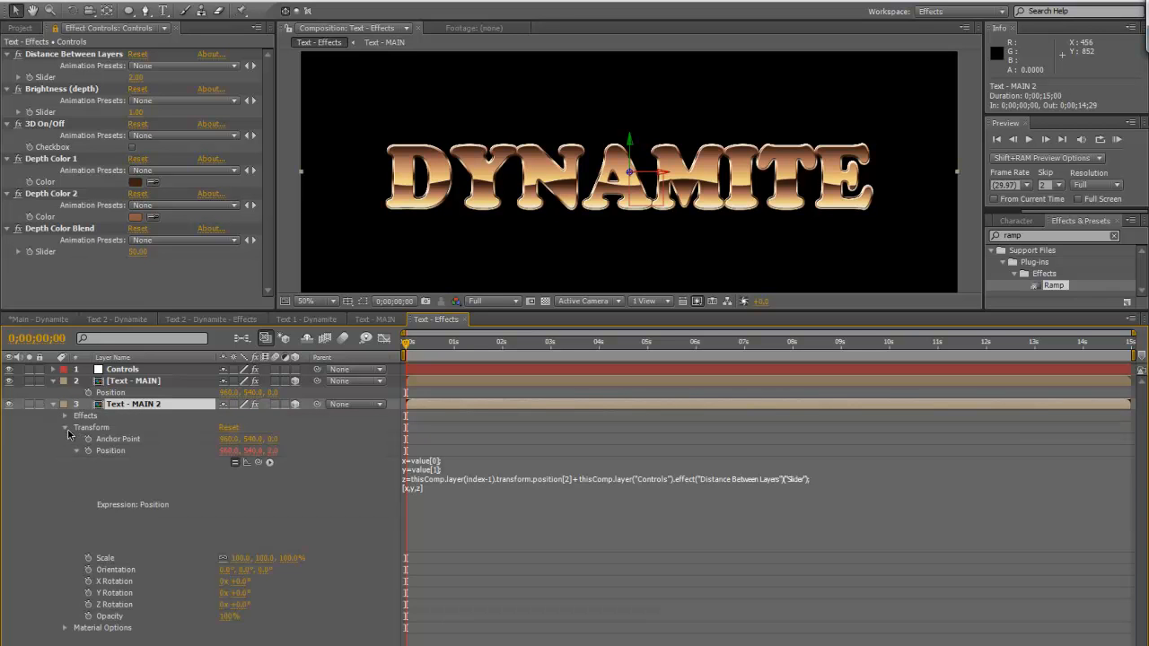
left_click(66, 428)
left_click(65, 416)
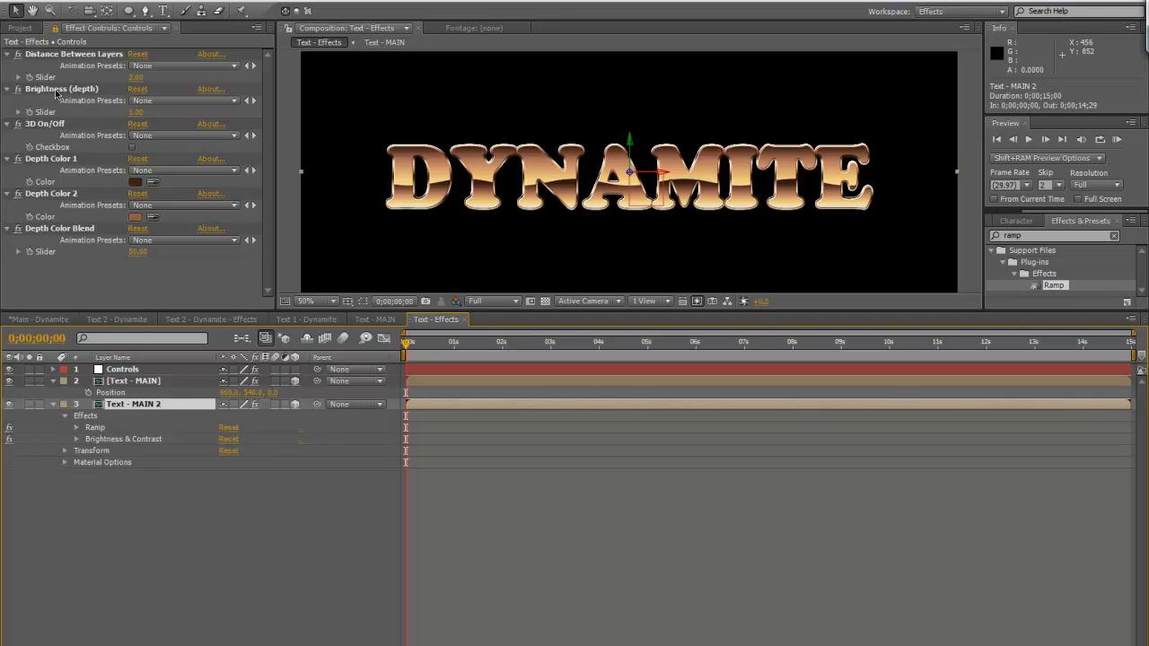
left_click(118, 439)
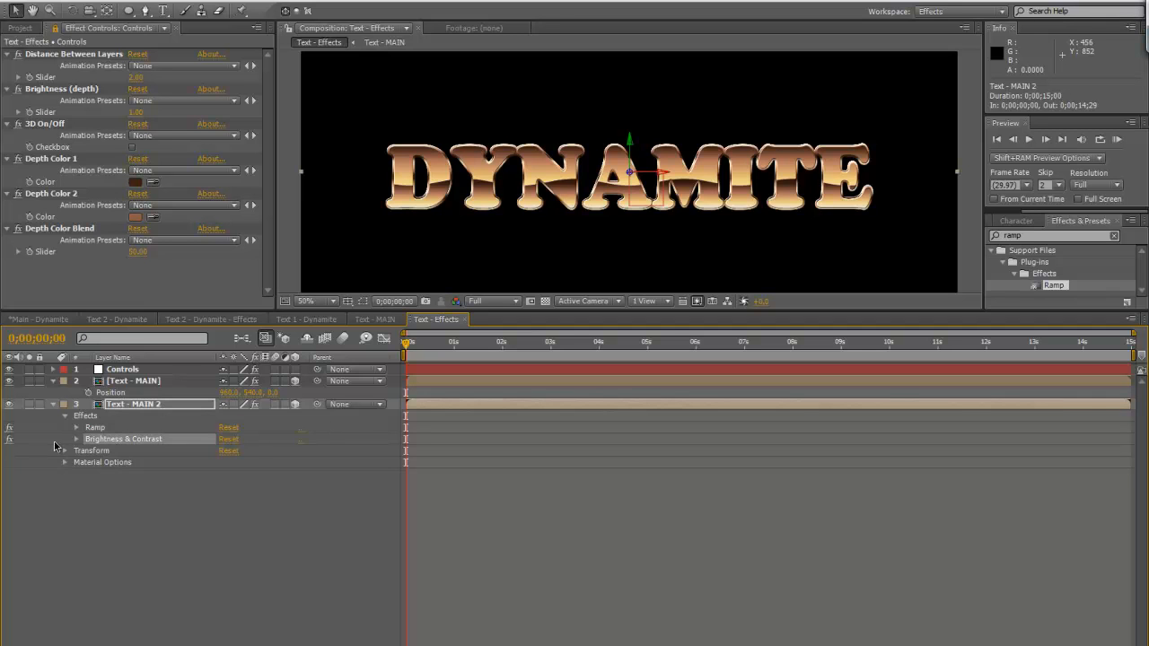
left_click(77, 439)
Expand the Brightness & Contrast effect of Text - MAIN to expose its Brightness property, with the Transform group collapsed
left_click(53, 387)
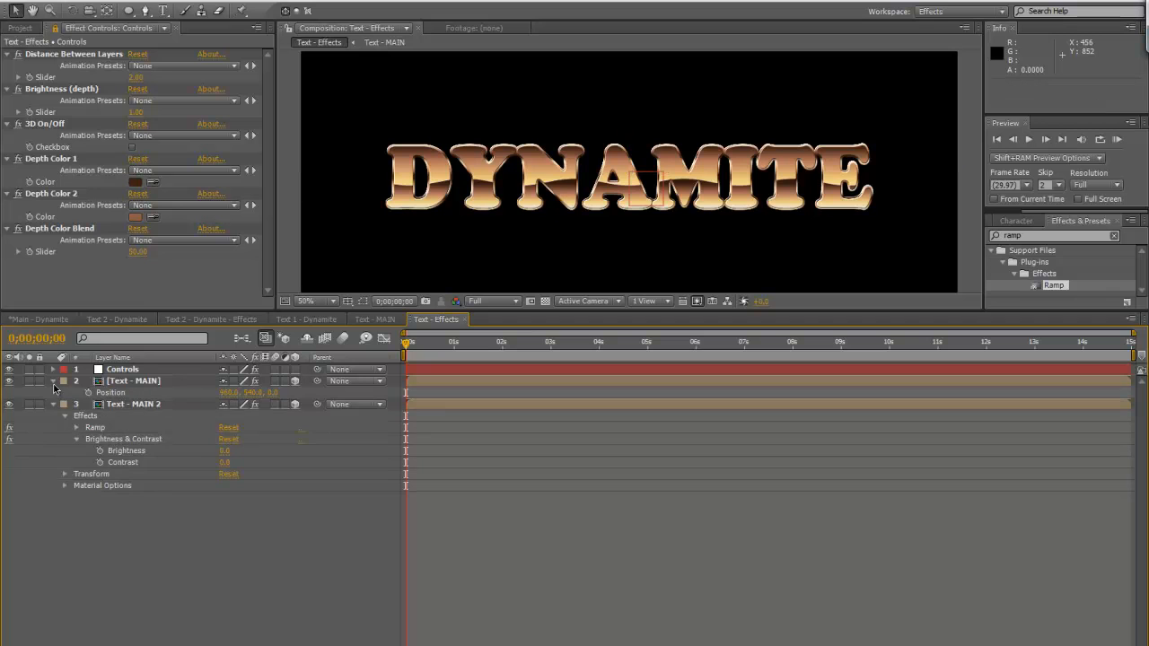
left_click(54, 381)
left_click(54, 381)
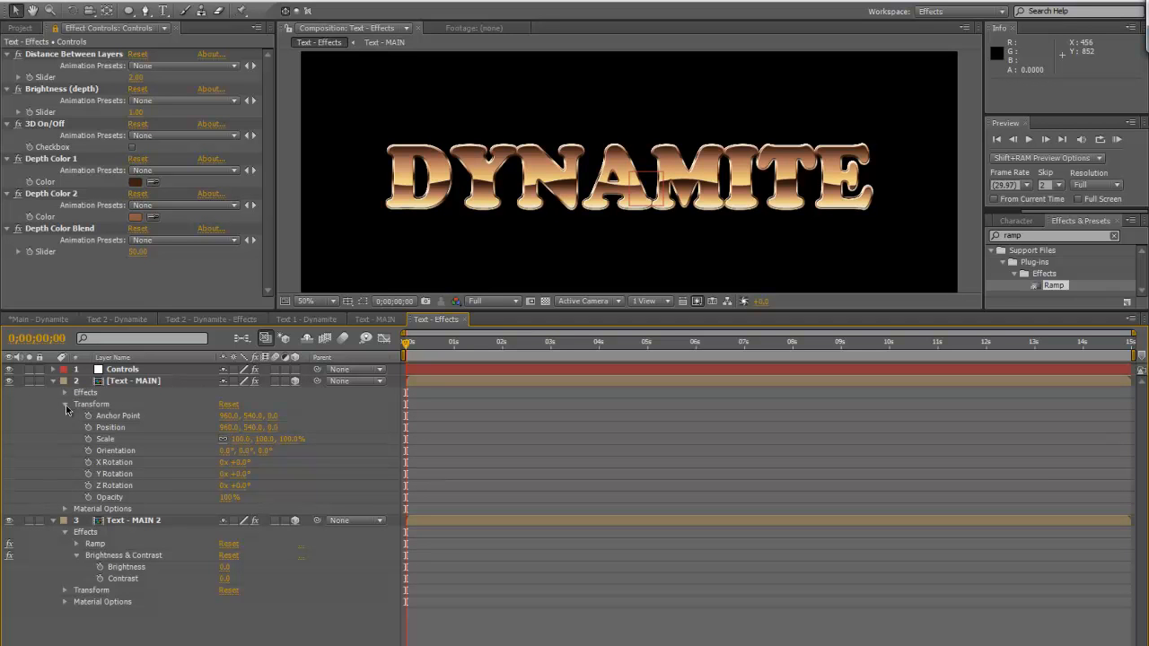
left_click(65, 404)
left_click(65, 393)
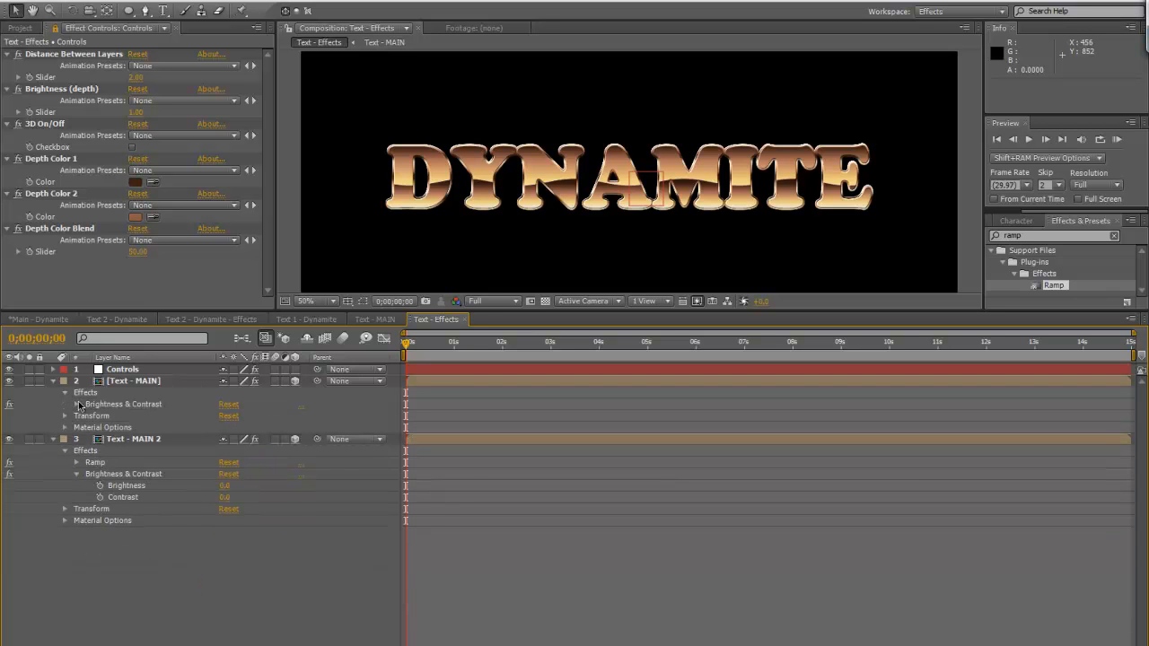
left_click(77, 405)
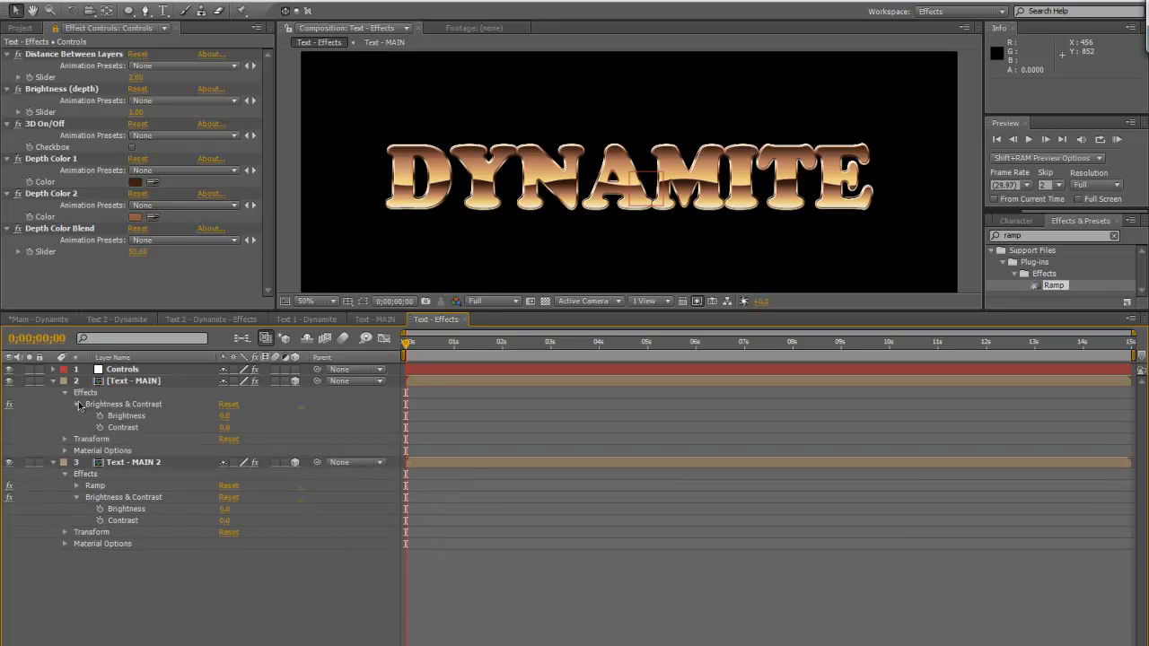
Give Text - MAIN 2's Brightness an expression taking layer(index-1)'s Brightness minus the Controls layer's Brightness (depth) slider
left_click(101, 509, "alt")
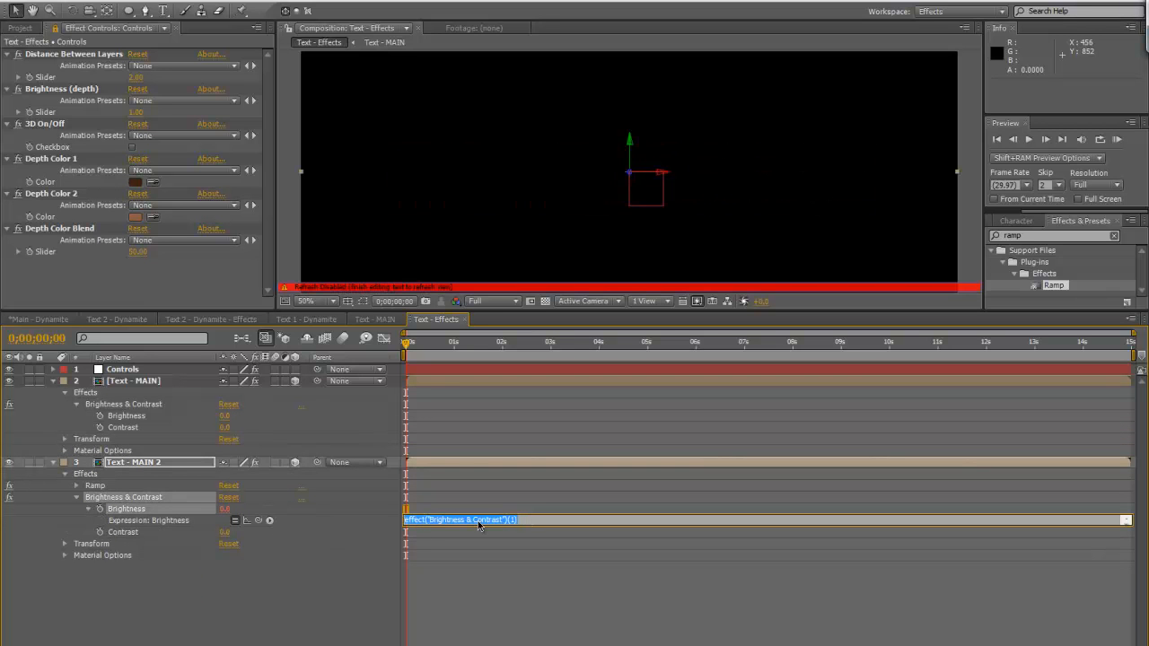
left_click_drag(256, 520, 154, 420)
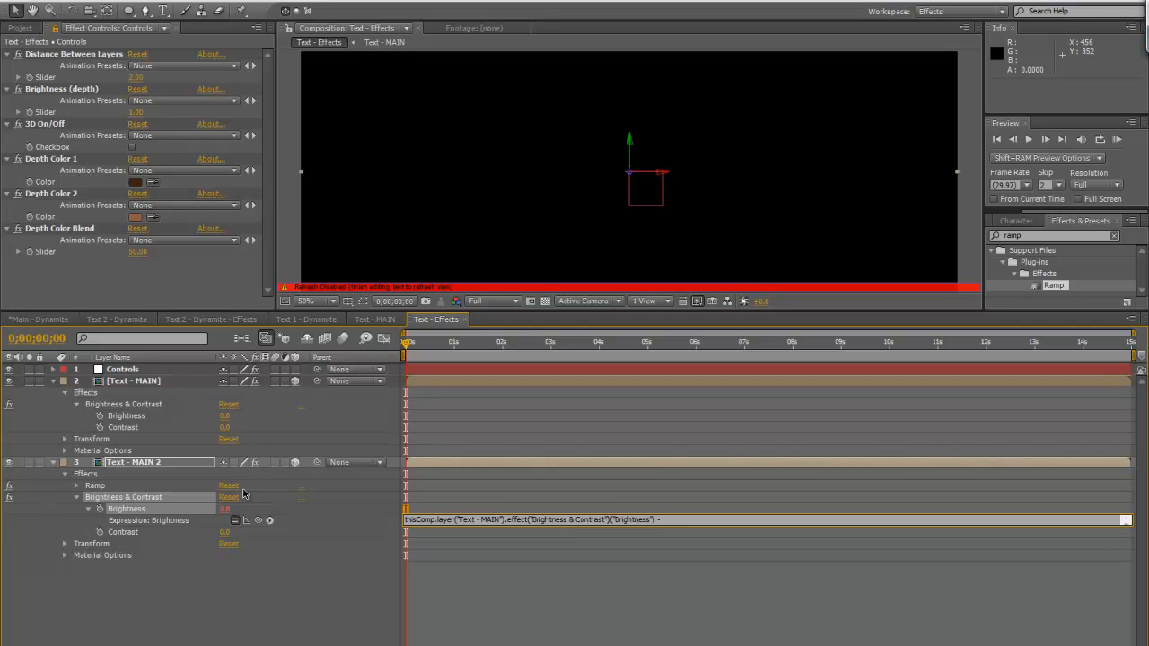
left_click_drag(257, 520, 74, 111)
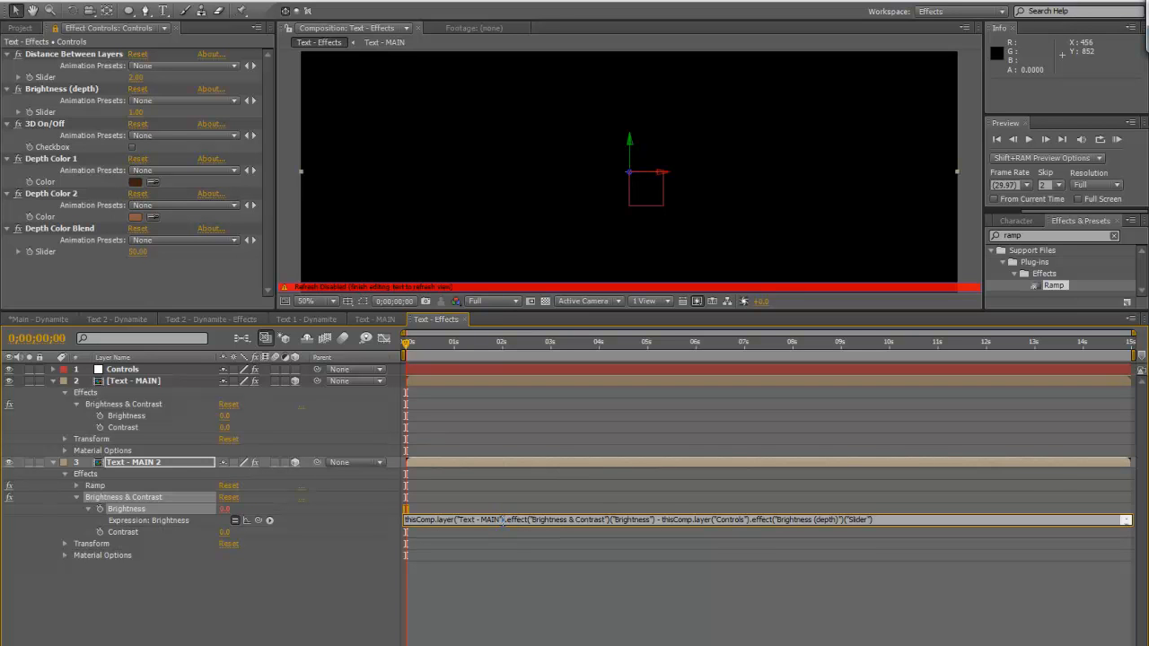
left_click_drag(502, 520, 459, 519)
type("index-1")
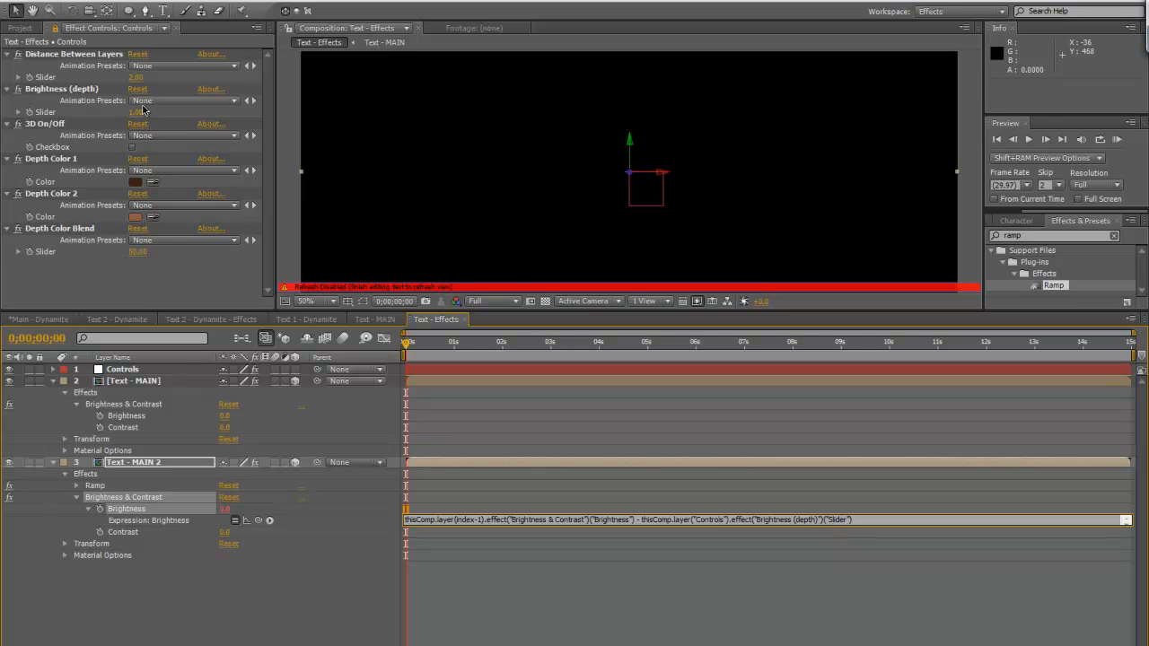
left_click(226, 611)
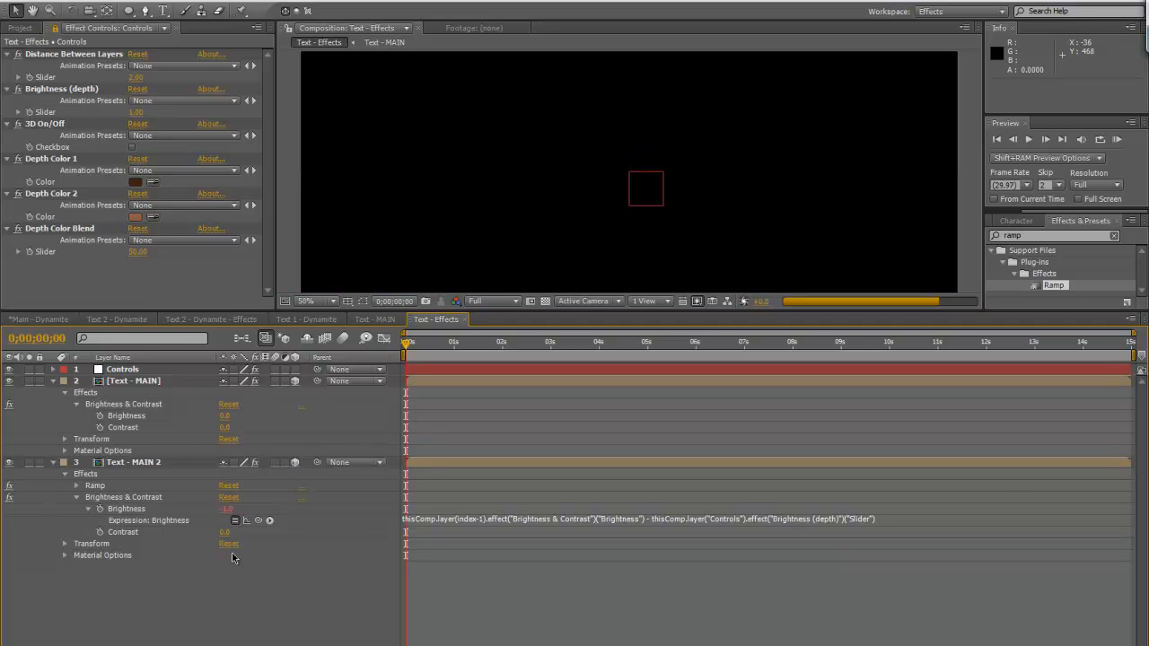
Duplicate Text - MAIN 2 to test the Brightness expression, and delete the duplicate
left_click(160, 464)
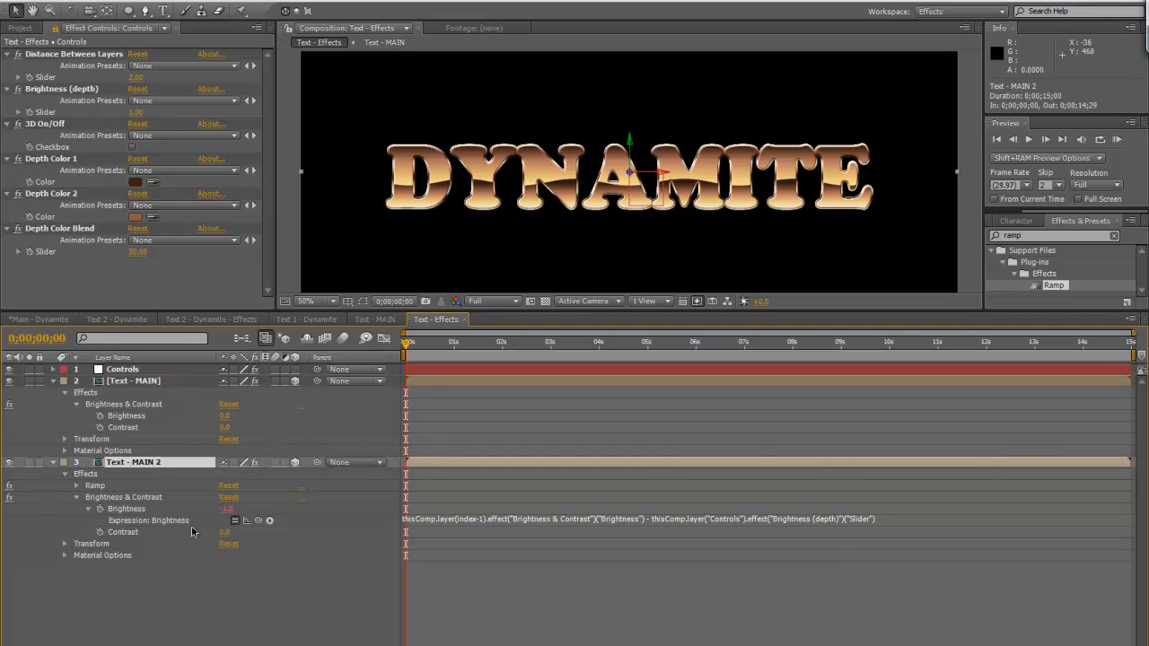
key("ctrl+d")
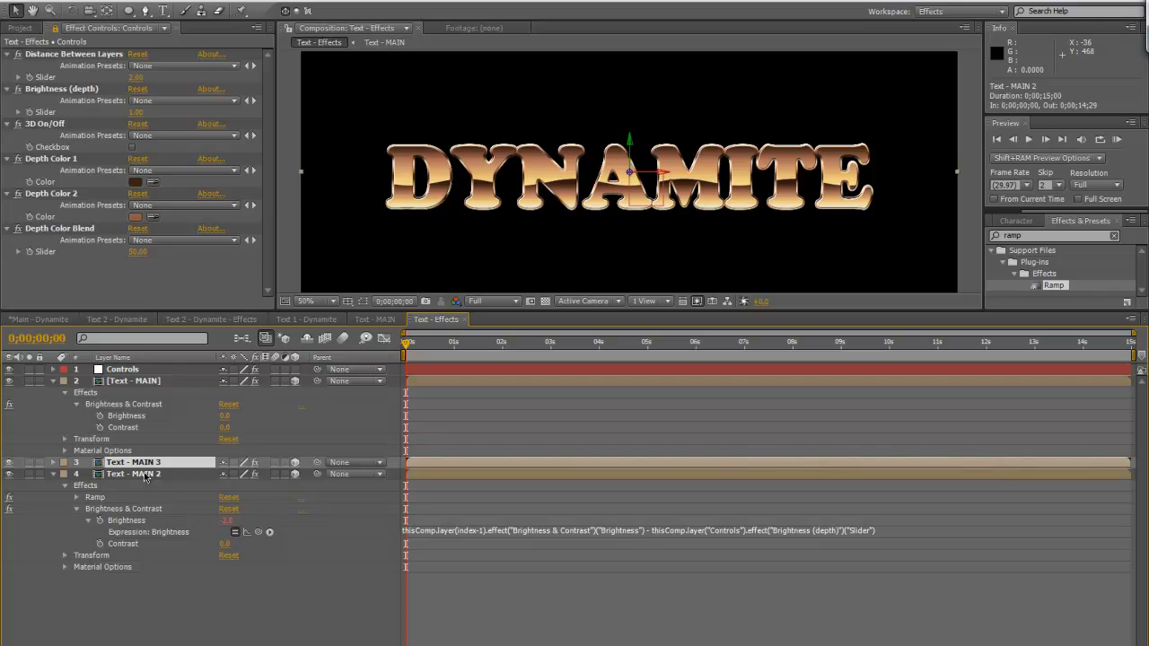
left_click(53, 474)
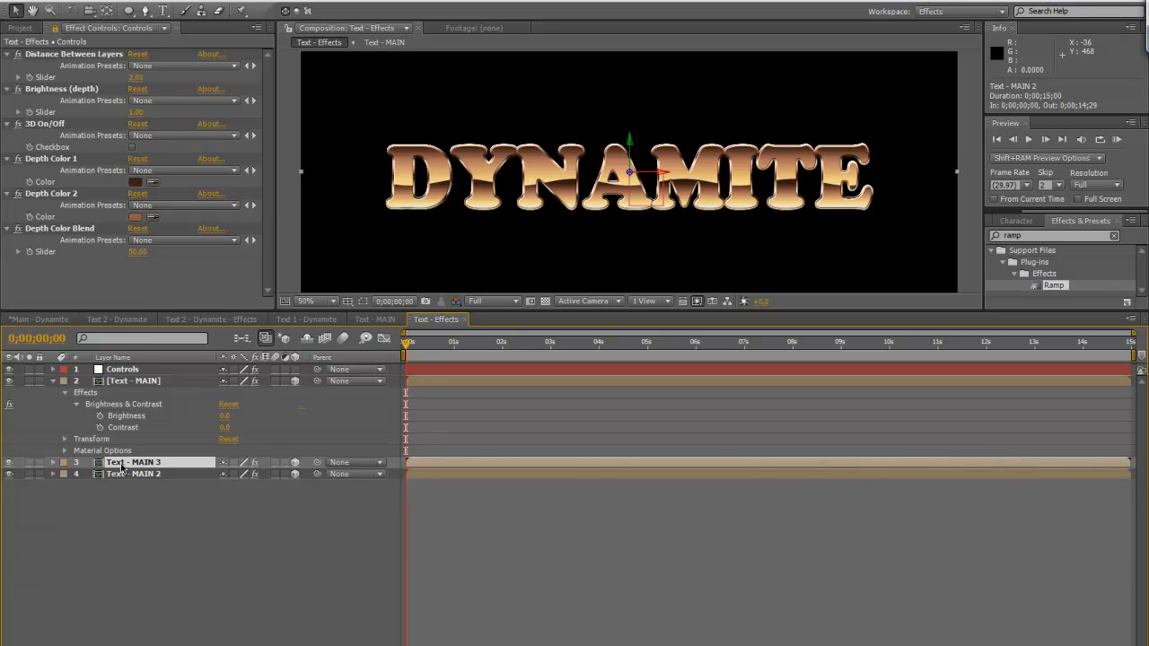
key("Delete")
left_click(50, 464)
left_click(51, 462)
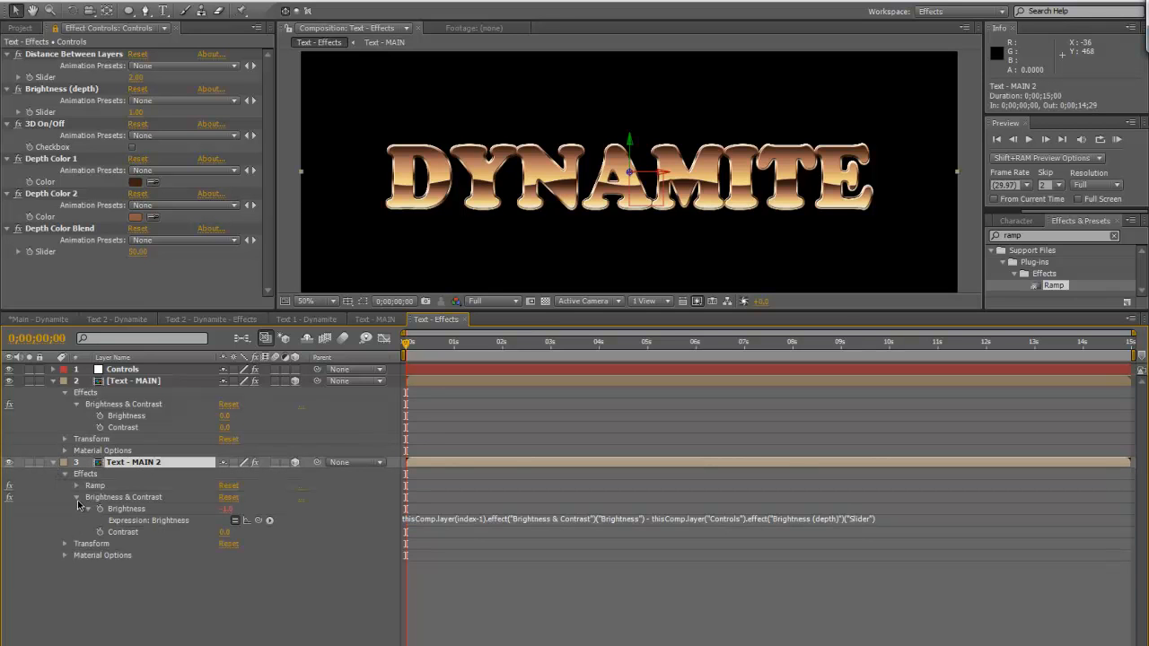
Link the Start Color of Text - MAIN 2's Ramp effect to the Depth Color 1 color on Controls
left_click(77, 498)
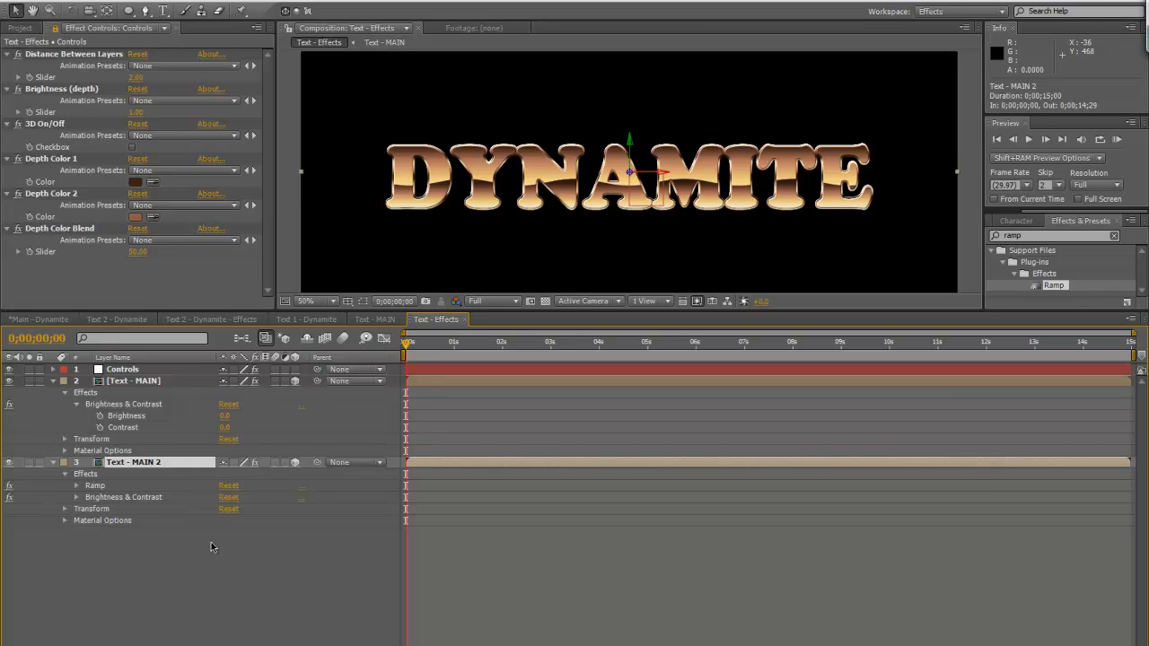
left_click(77, 485)
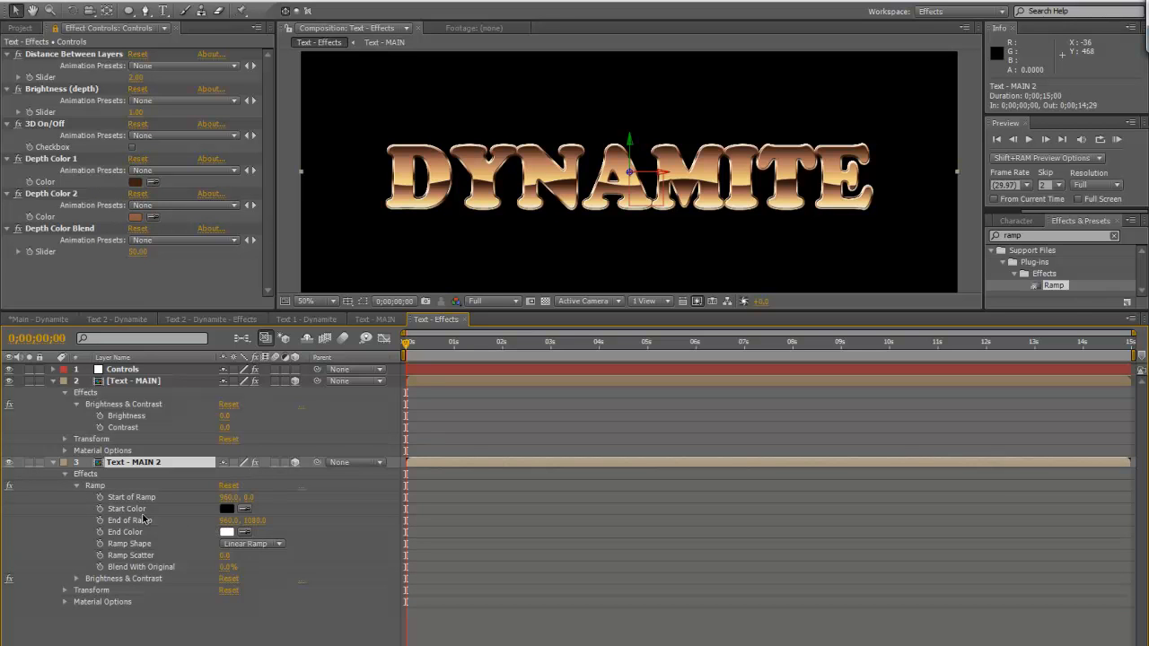
left_click(101, 509, "alt")
left_click_drag(259, 520, 66, 185)
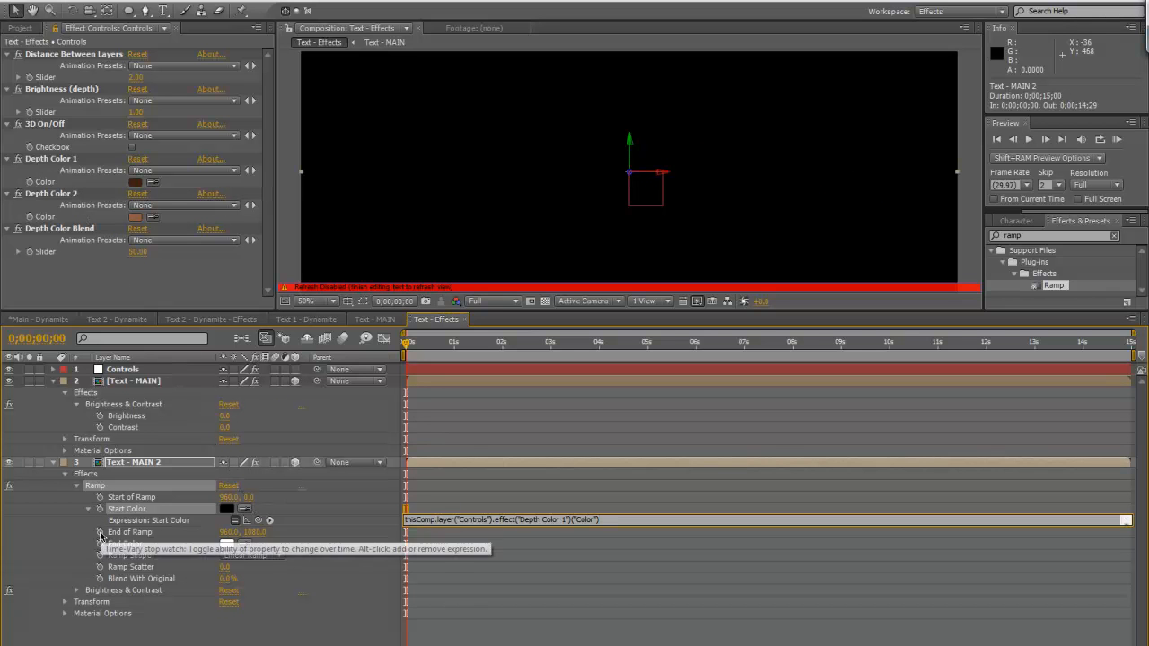
left_click(100, 535, "alt")
left_click(330, 570)
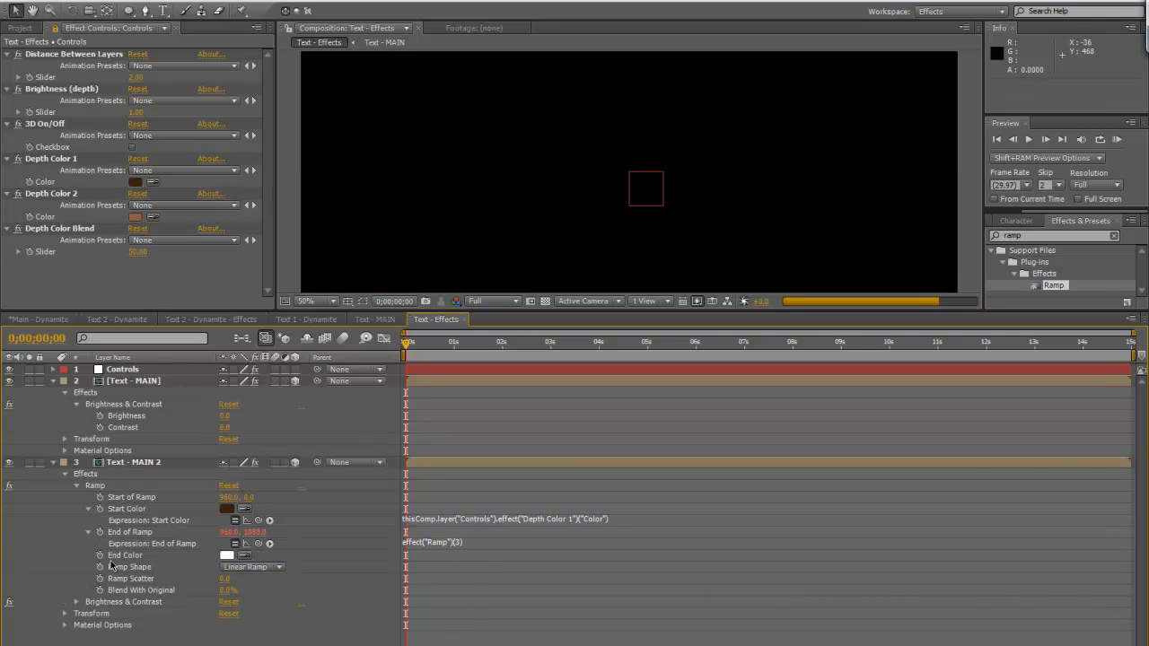
Link the Ramp's End Color to Depth Color 2 on Controls and remove the stray expression from End of Ramp
left_click(100, 556, "alt")
left_click_drag(258, 571, 45, 216)
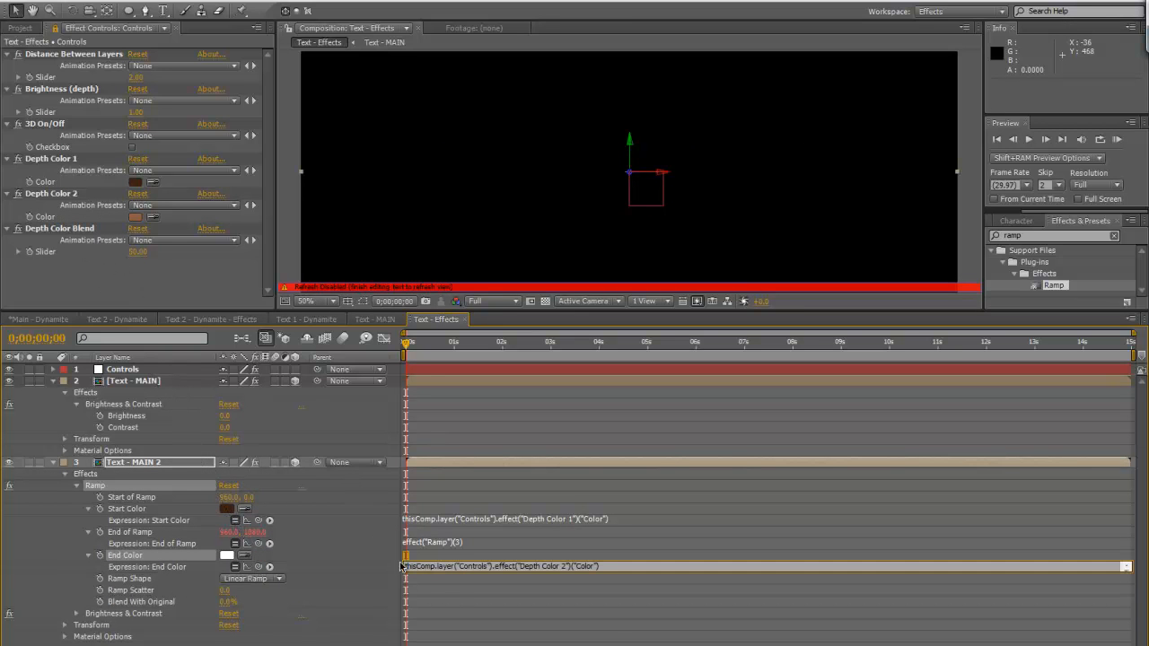
left_click(437, 543)
key("BackSpace")
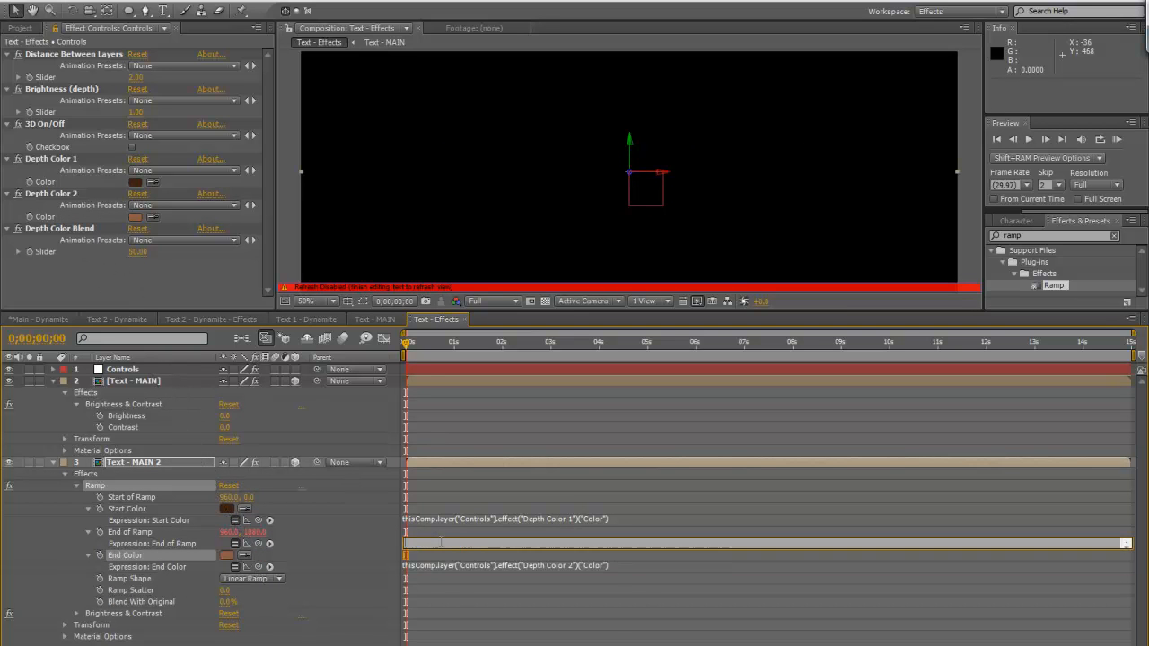
left_click(319, 594)
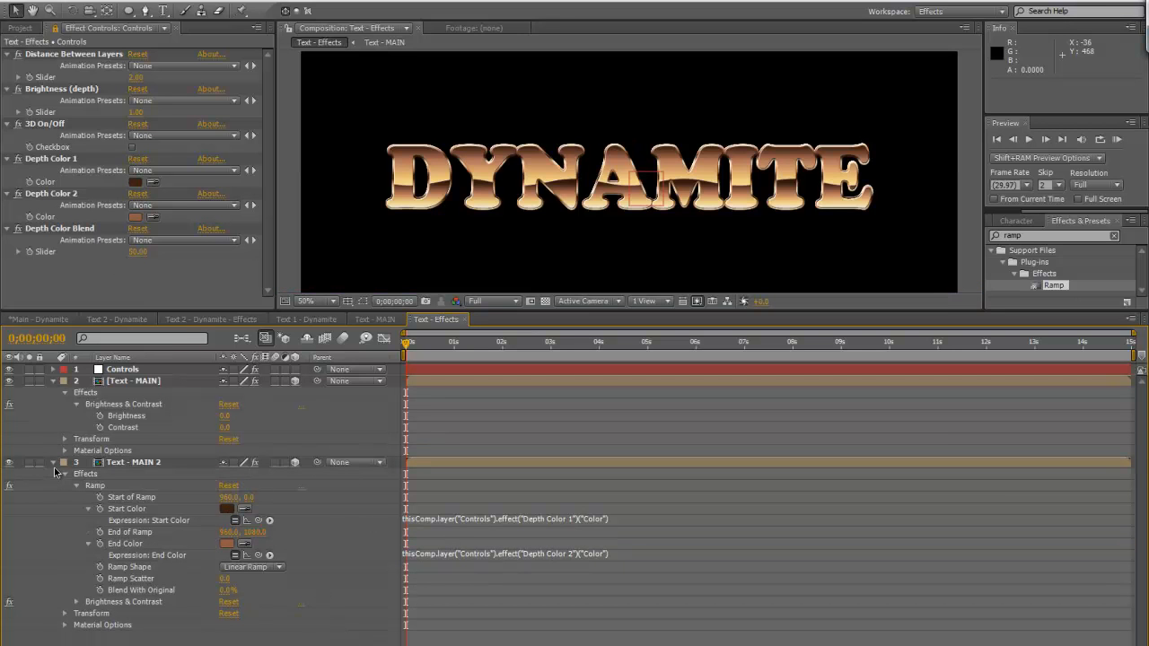
Link the Ramp's Blend With Original to the Depth Color Blend slider on Controls and collapse Text - MAIN 2
left_click(101, 590, "alt")
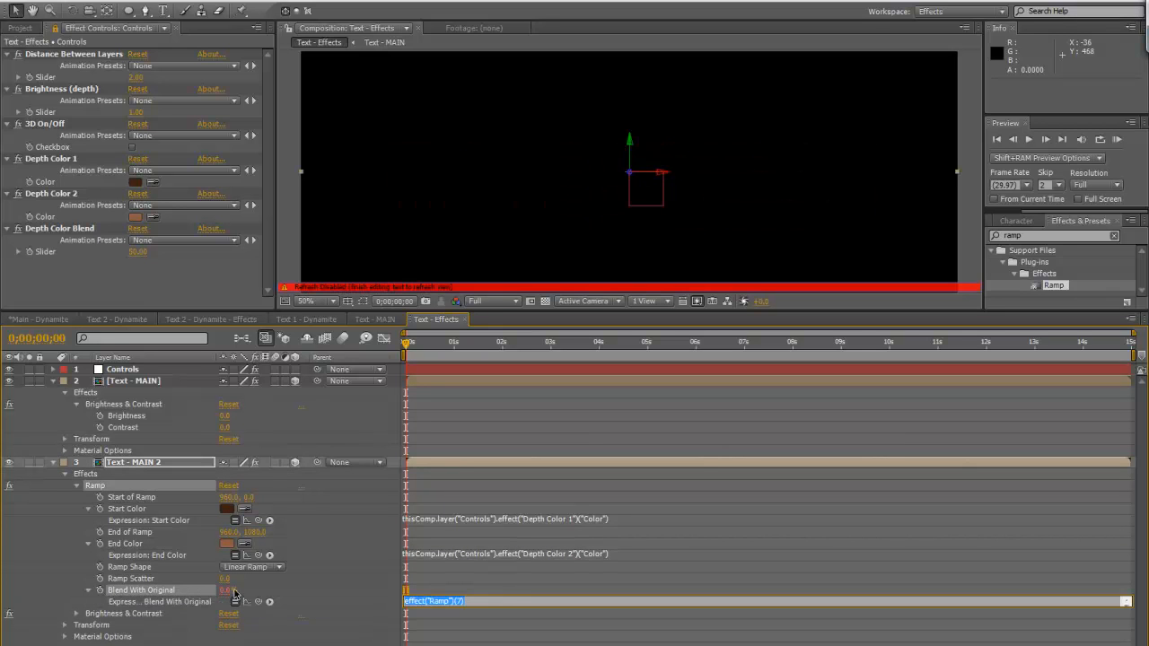
left_click_drag(258, 602, 59, 253)
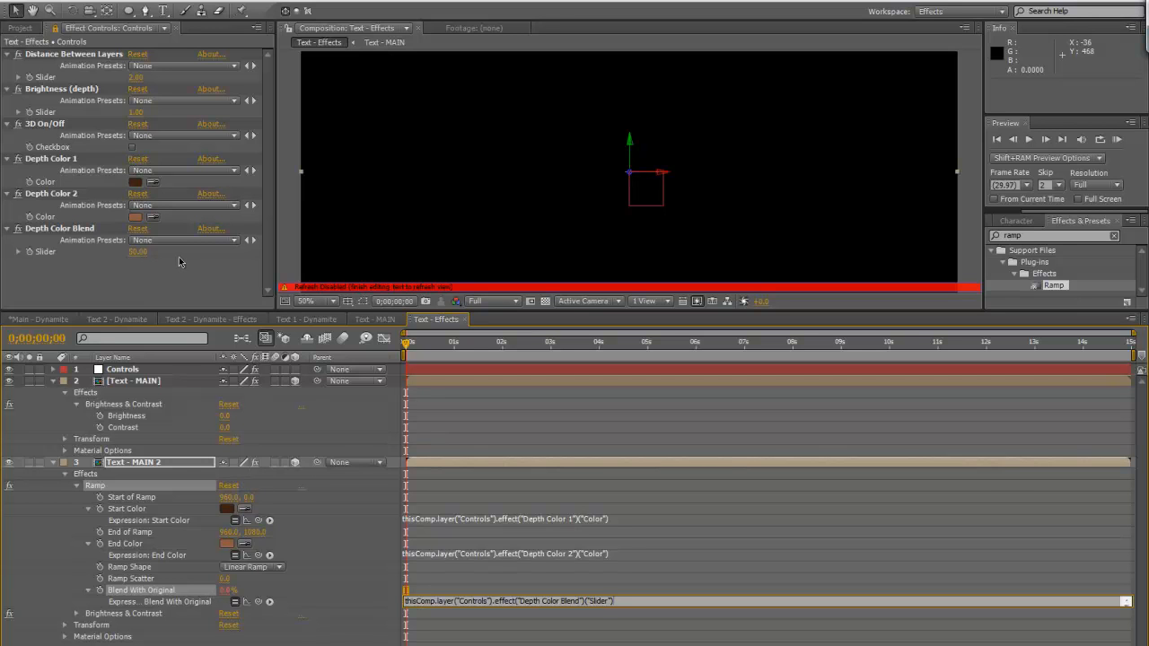
left_click(65, 476)
left_click(65, 475)
left_click(64, 475)
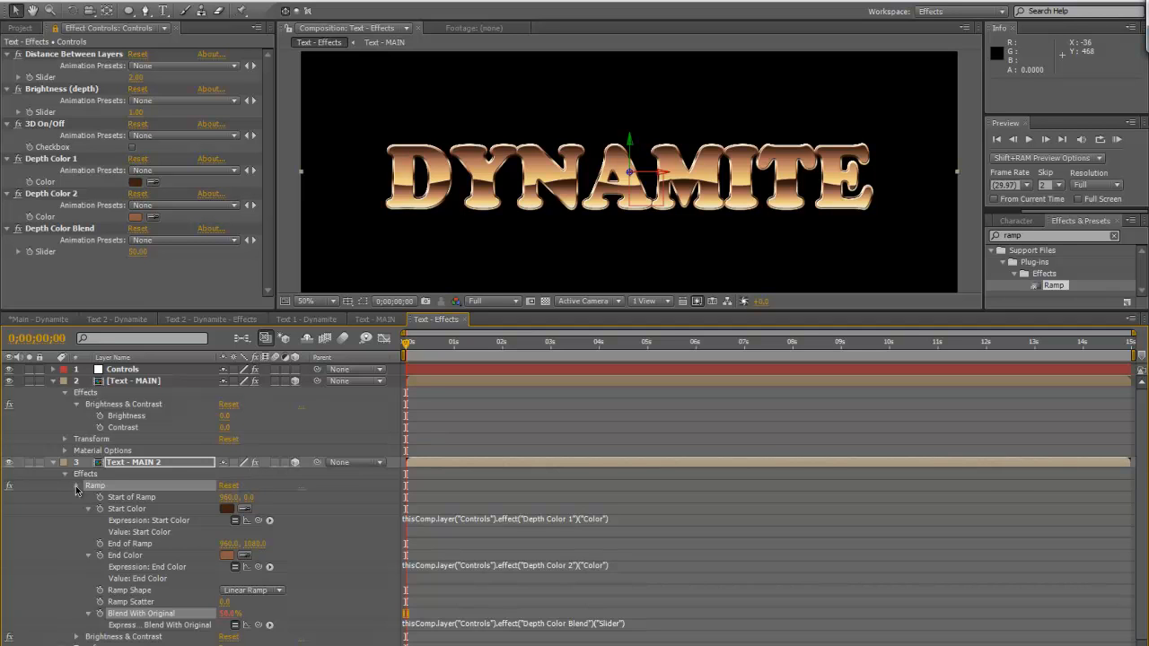
left_click(77, 487)
left_click(51, 462)
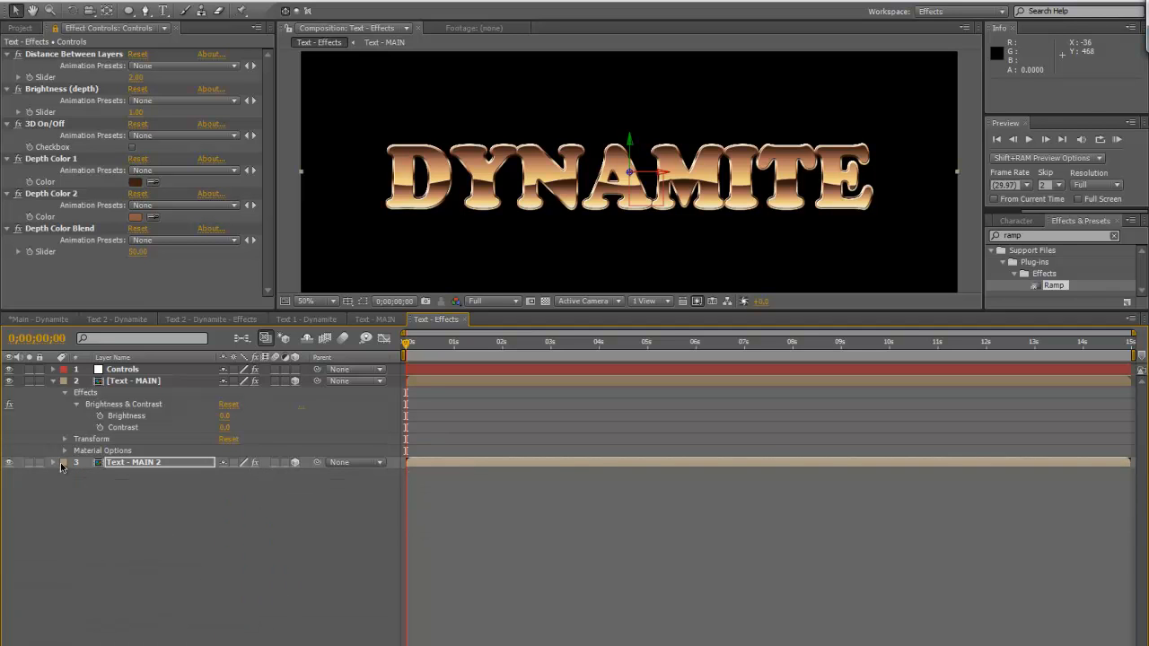
Give Text - MAIN 2's Opacity an expression using the 3D On/Off checkbox on Controls multiplied by 100
left_click(126, 464)
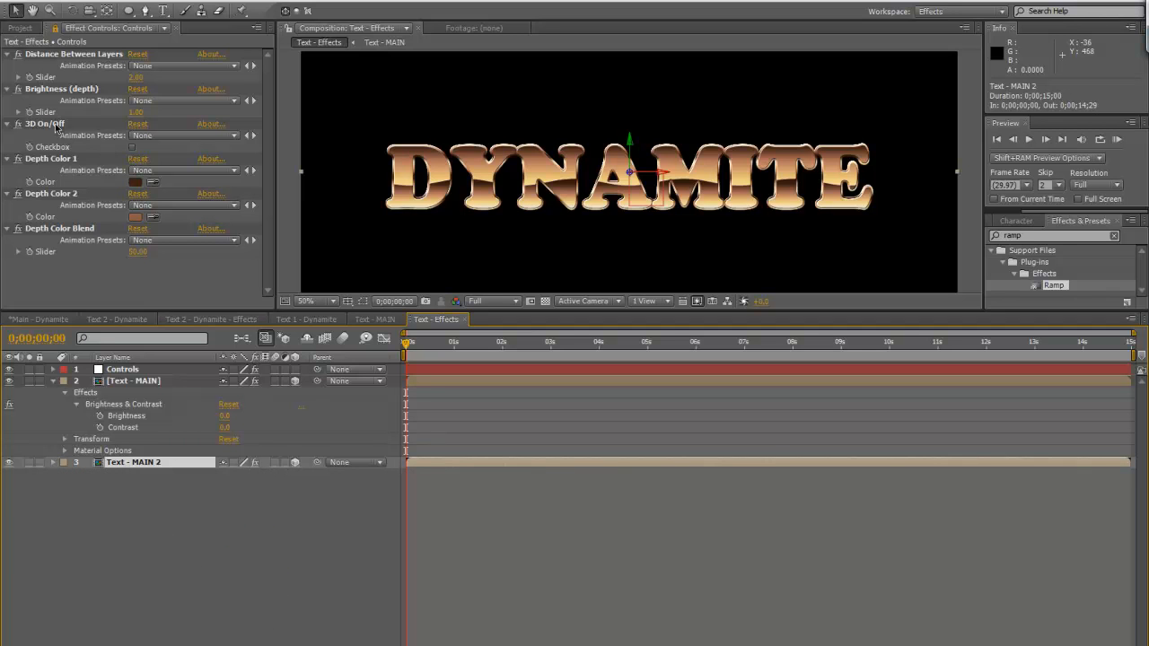
key("t")
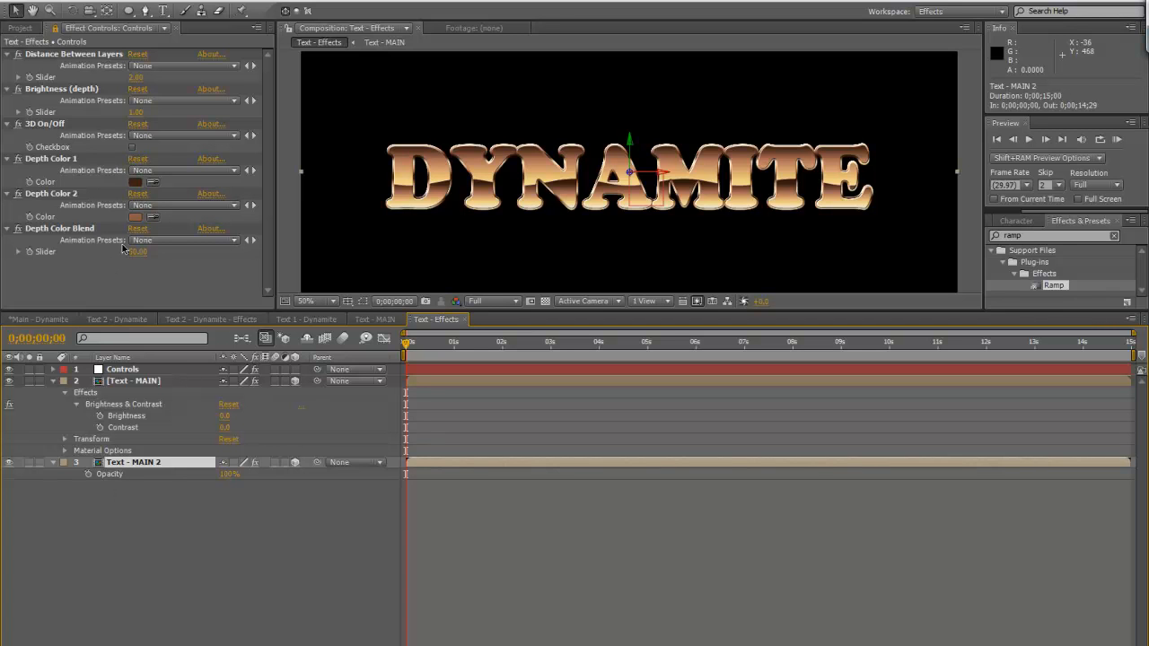
left_click(52, 125)
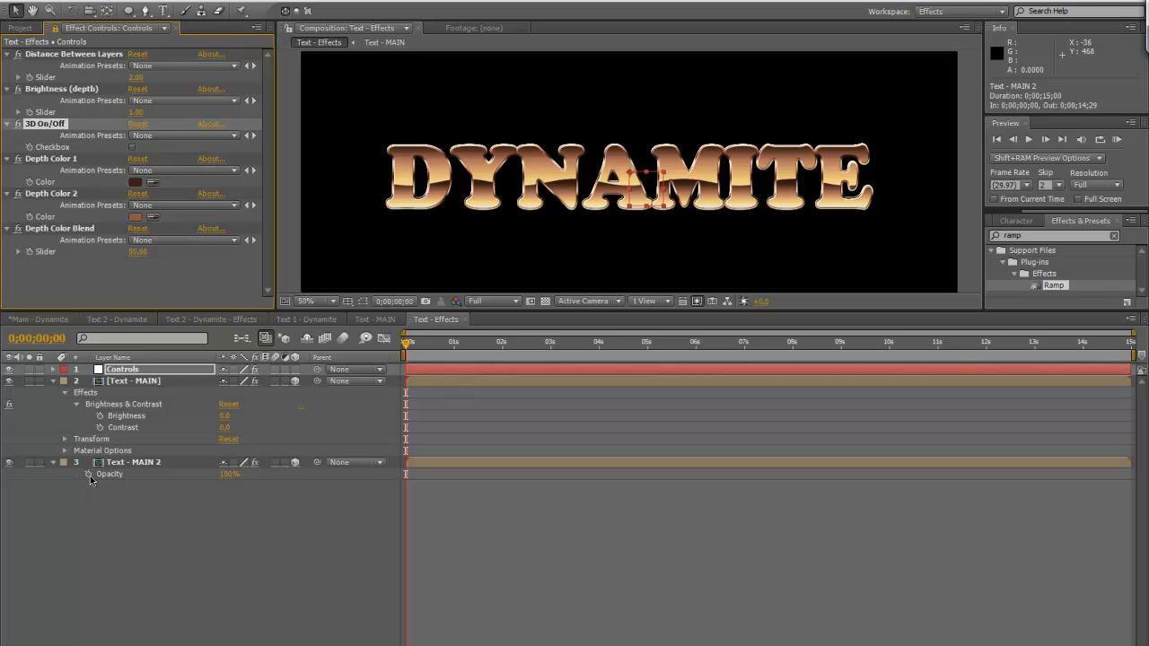
left_click(167, 463)
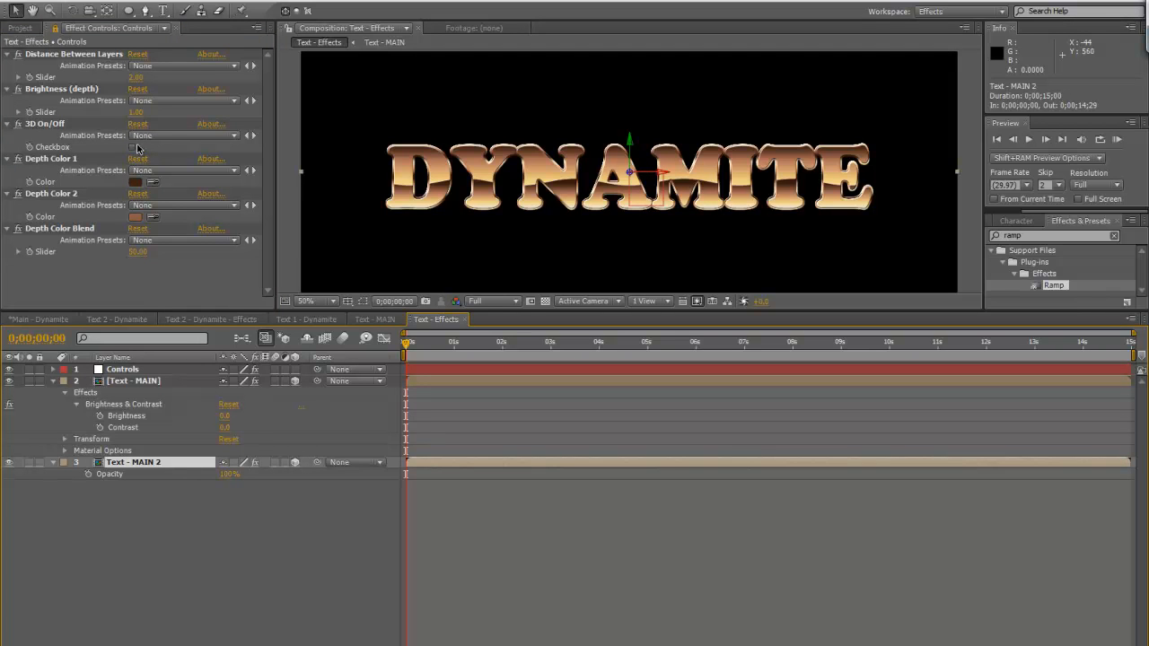
left_click(89, 474, "alt")
left_click_drag(254, 429, 65, 148)
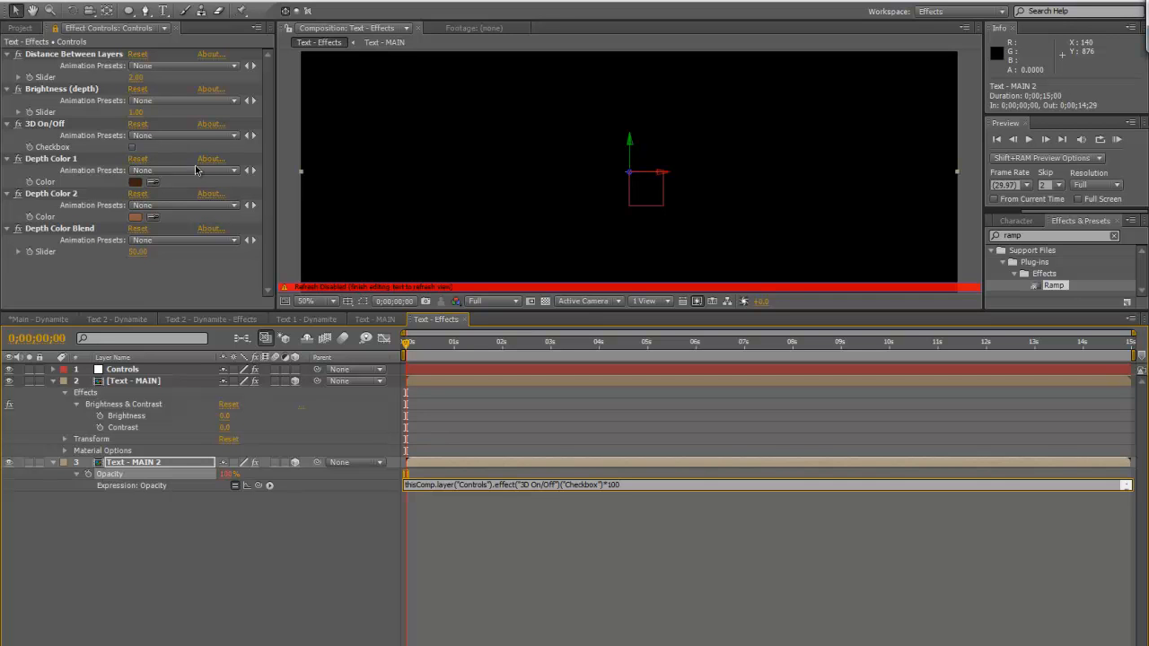
left_click(252, 573)
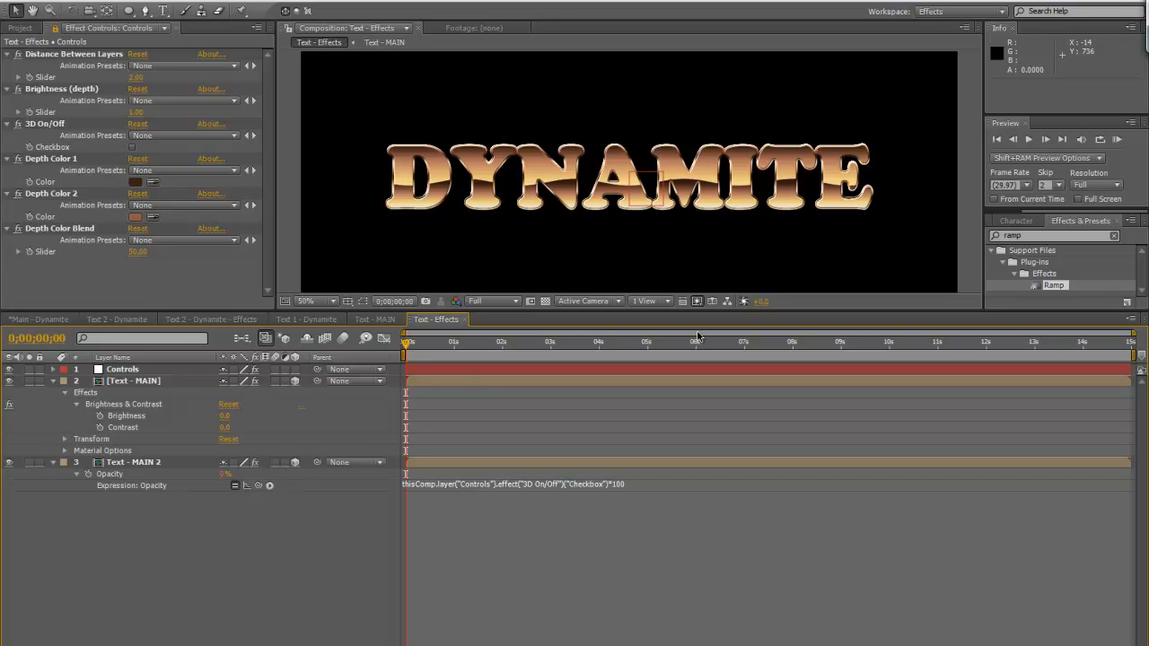
Reveal all expressions on Text - MAIN 2 to review the color, blend, brightness and position code, and collapse the layer
left_click(120, 463)
left_click(54, 463)
key("e")
key("e")
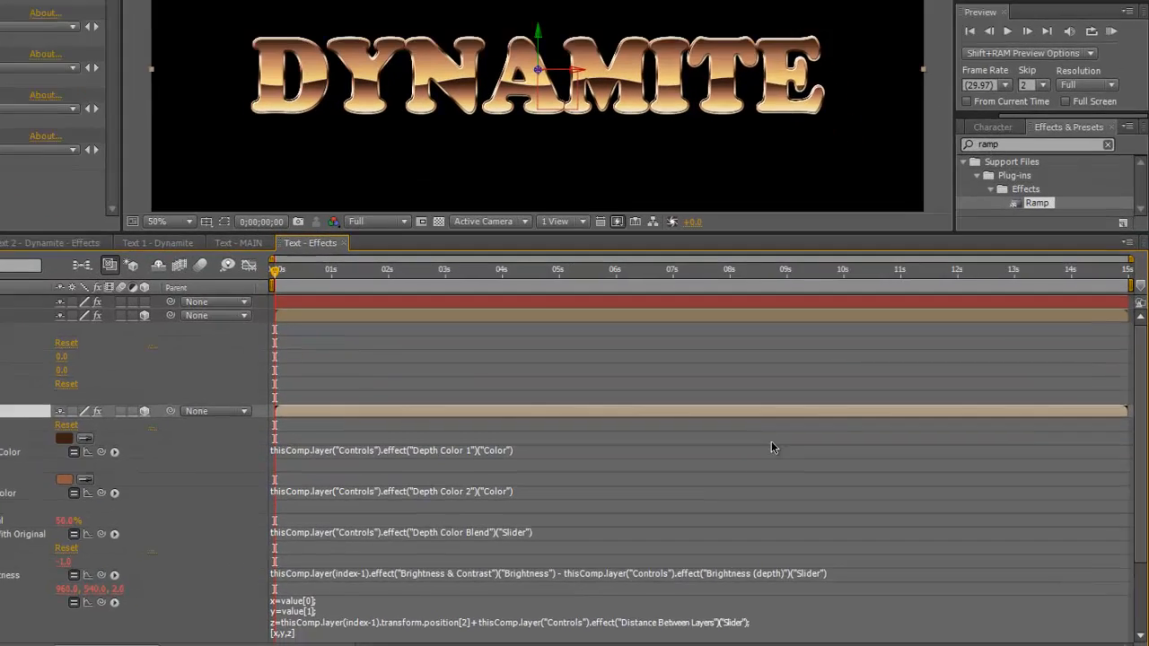
left_click_drag(1143, 490, 1142, 499)
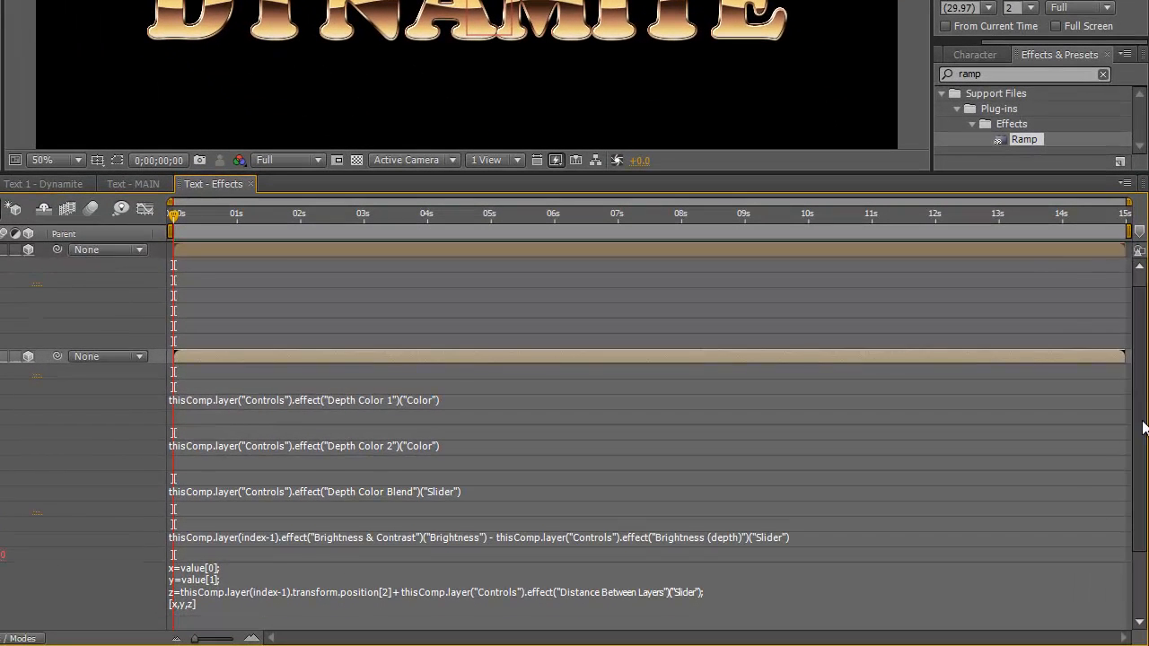
mouse_move(1143, 427)
left_mouse_down()
mouse_move(1146, 489)
mouse_move(1144, 415)
left_mouse_up()
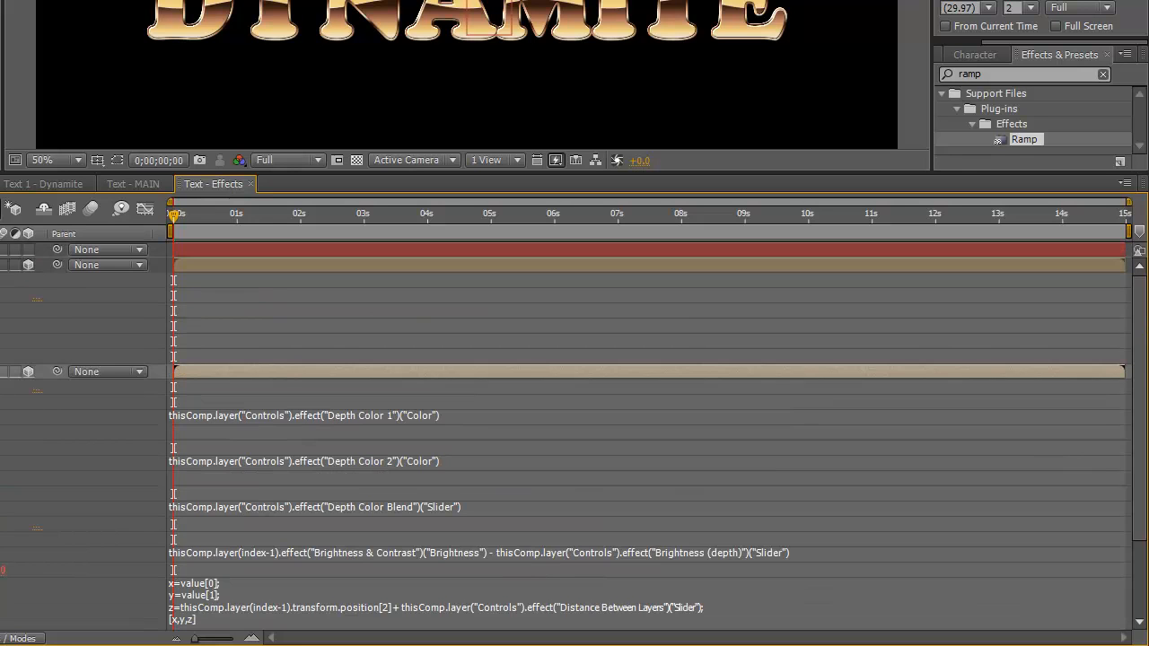
key("u")
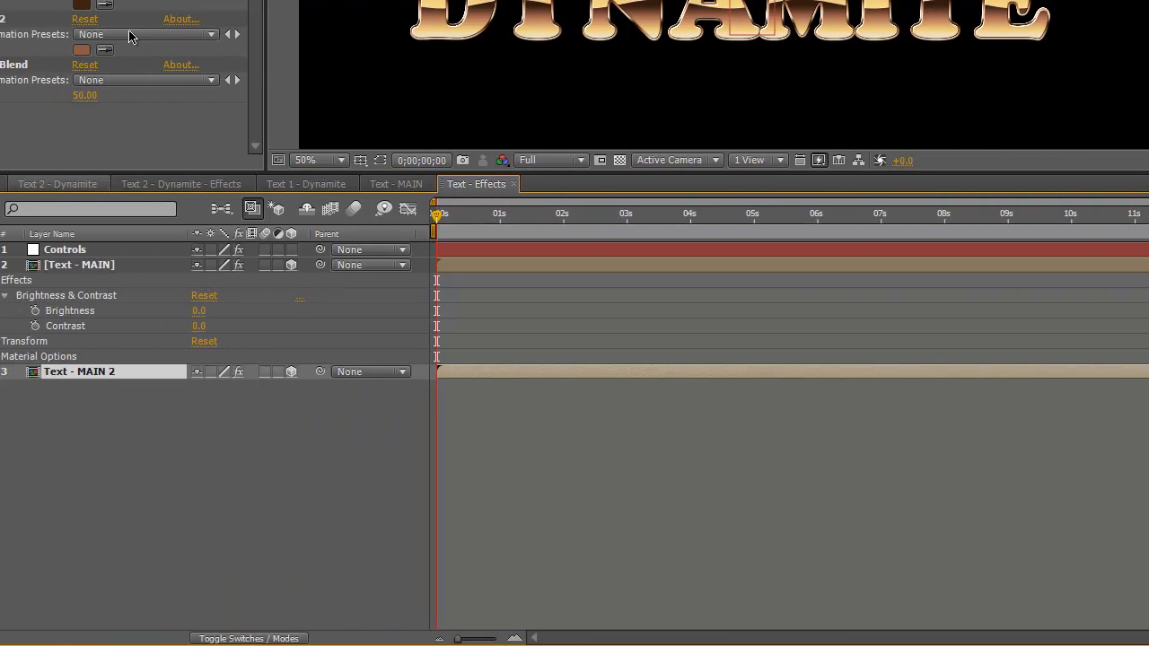
Duplicate the Text - MAIN 2 layer repeatedly until the stack of copies reaches Text - MAIN 29
left_click(71, 266)
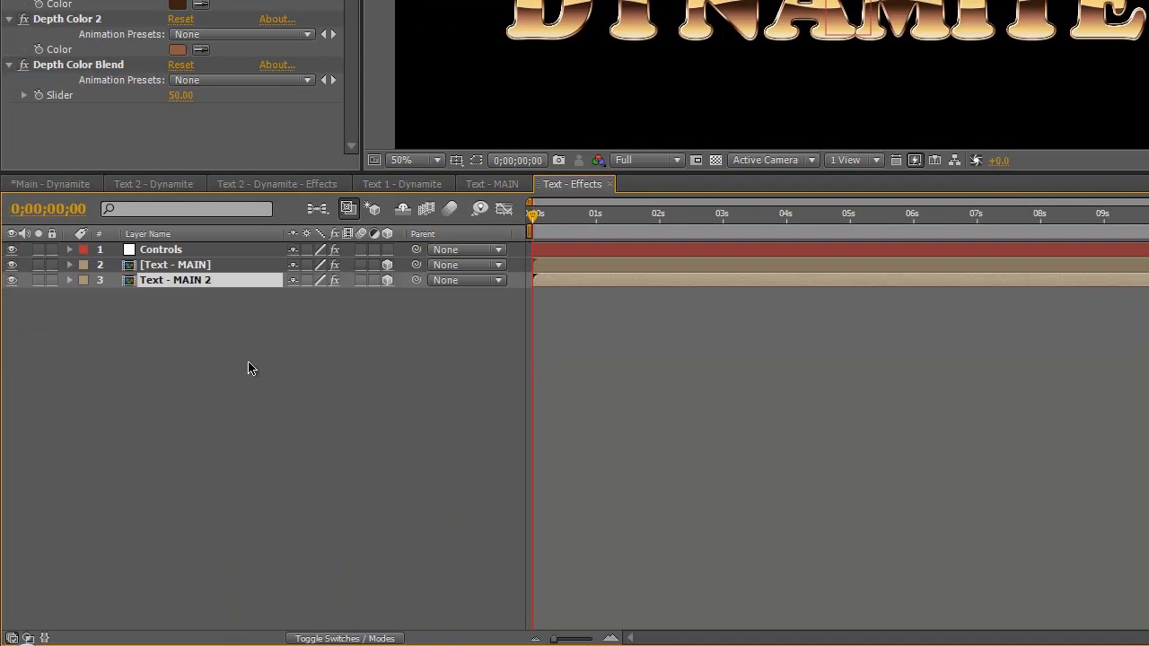
key("ctrl+d")
key("ctrl+d")
key("ctrl+d")
key("ctrl+d")
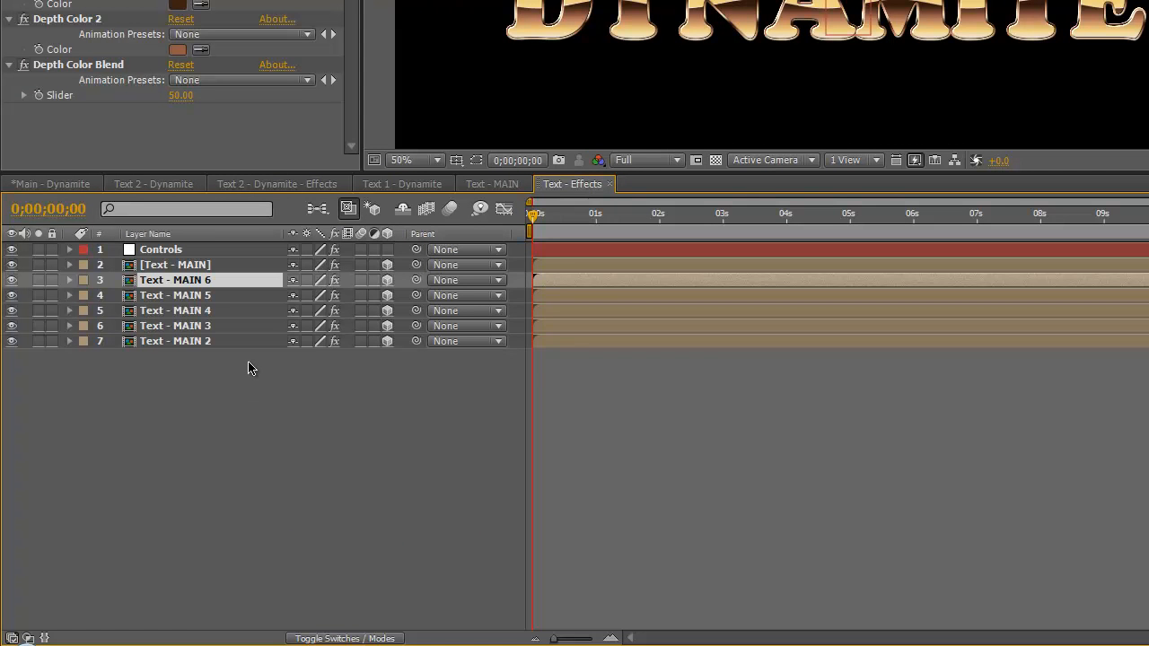
key("ctrl+d")
key("ctrl+d")
key("ctrl+d")
key("ctrl+d")
key("ctrl+d")
key("ctrl+d")
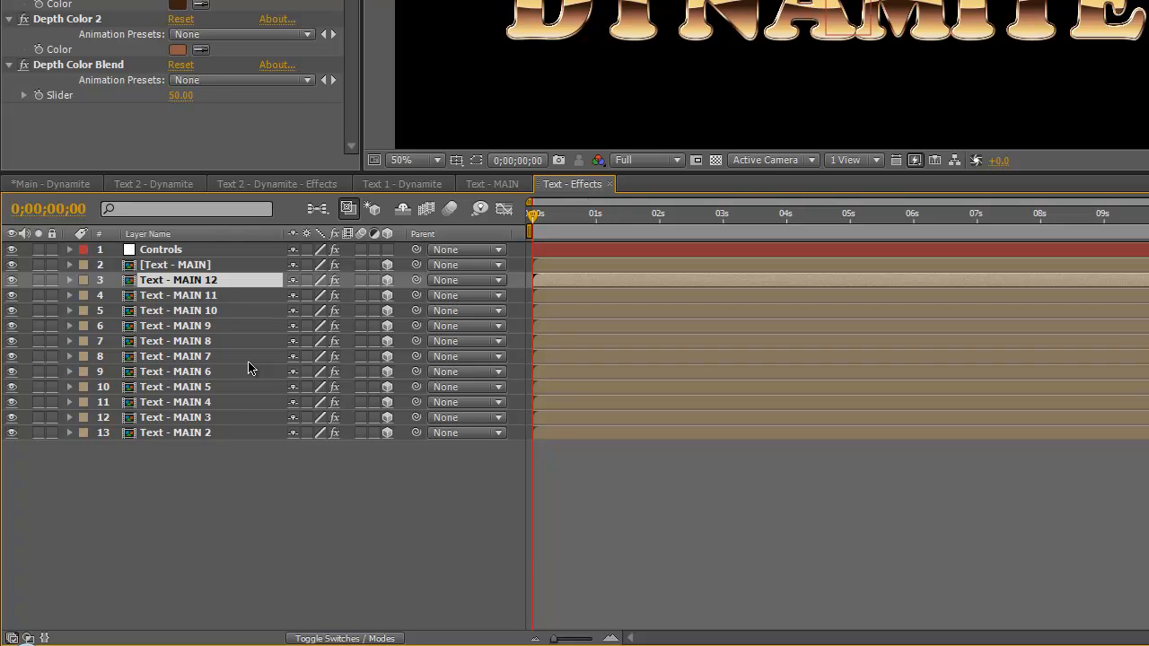
key("ctrl+d")
key("ctrl+d")
key("ctrl+d")
key("ctrl+d")
key("ctrl+d")
key("ctrl+d")
key("ctrl+d")
key("ctrl+d")
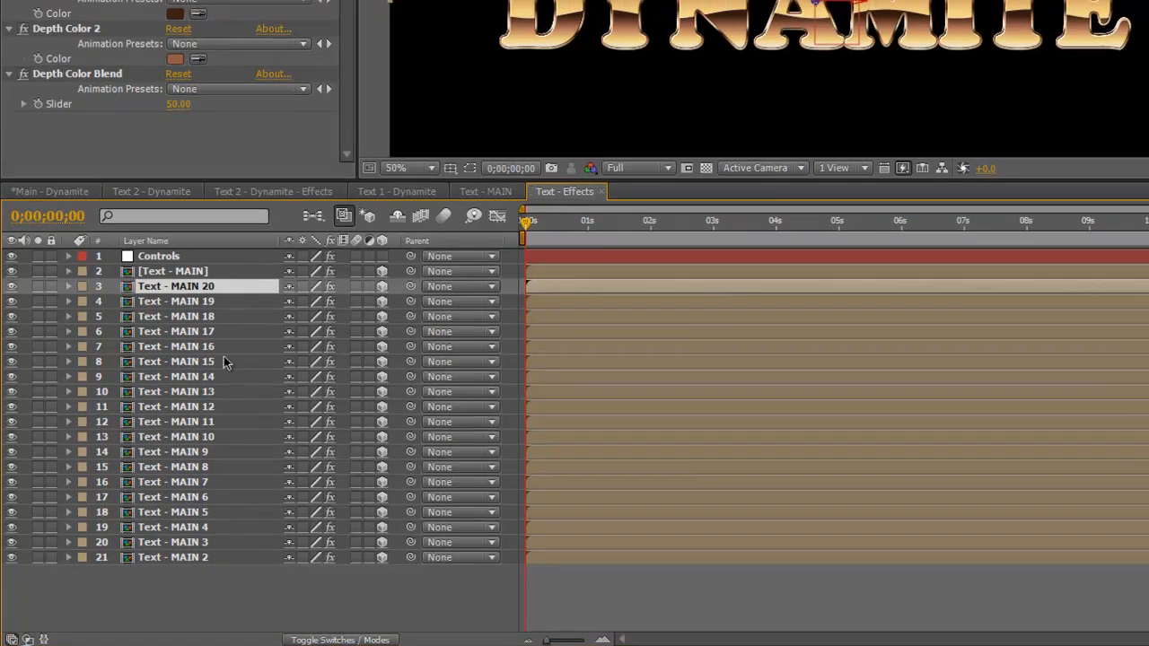
key("ctrl+d")
key("ctrl+d")
key("ctrl+d")
key("ctrl+d")
key("ctrl+d")
key("ctrl+d")
key("ctrl+d")
left_click_drag(1142, 515, 1142, 550)
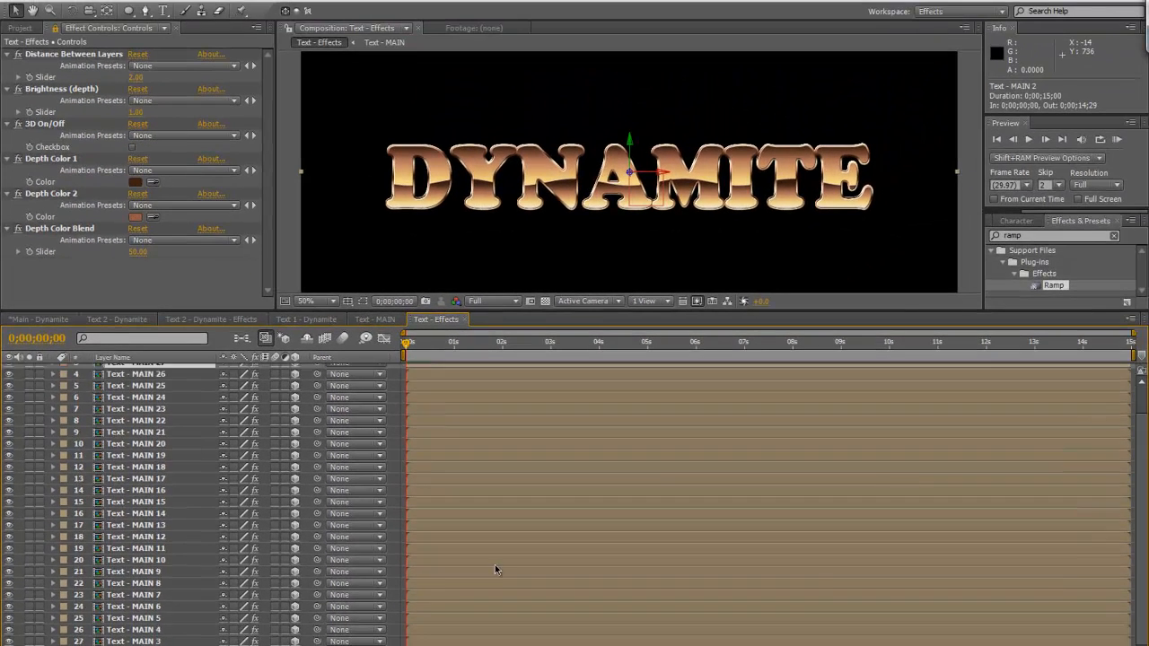
key("ctrl+d")
key("ctrl+d")
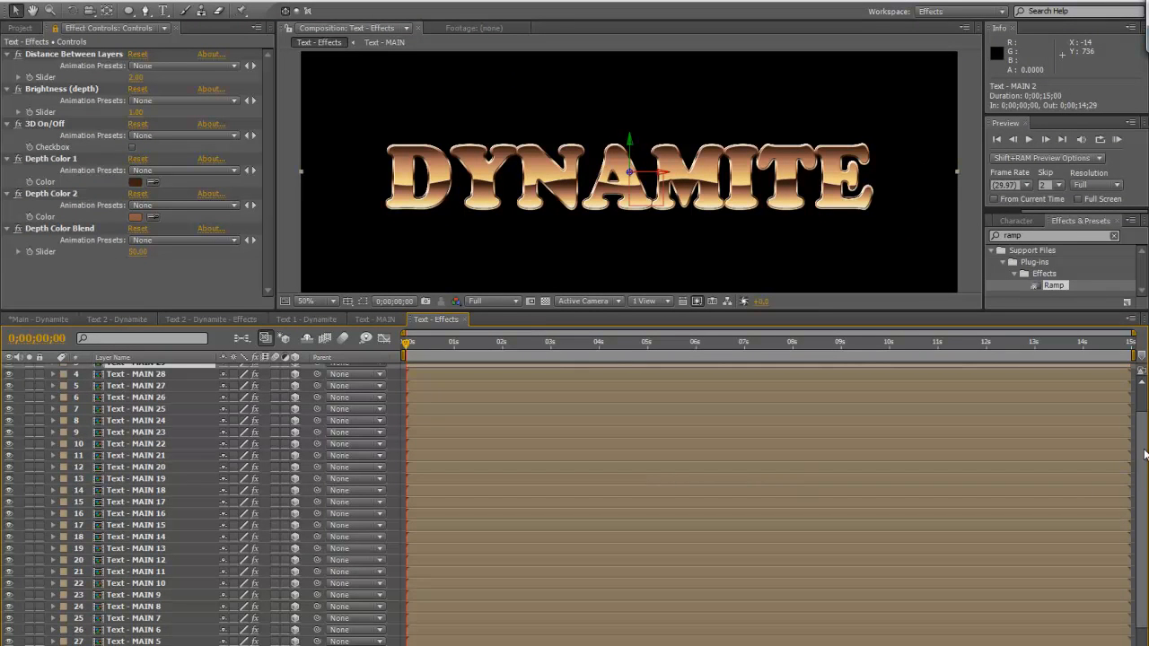
scroll(1145, 469, "up", 2)
Turn on the 3D On/Off checkbox on the Controls layer
left_click(12, 3)
left_click(31, 121)
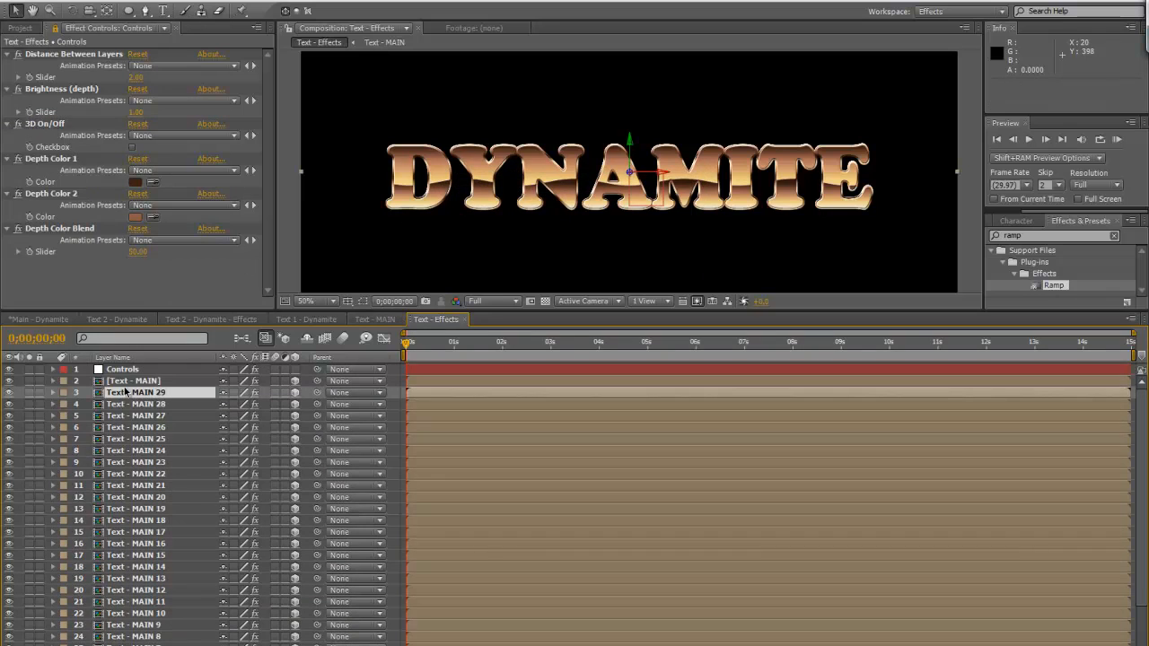
left_click(164, 369)
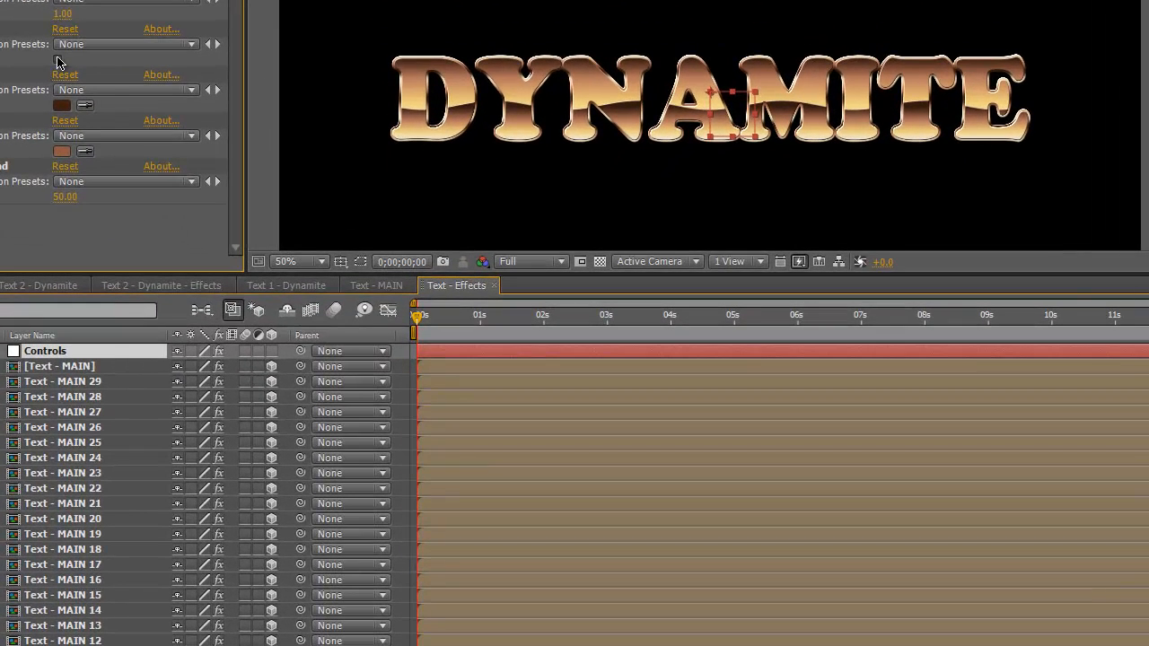
left_click(57, 59)
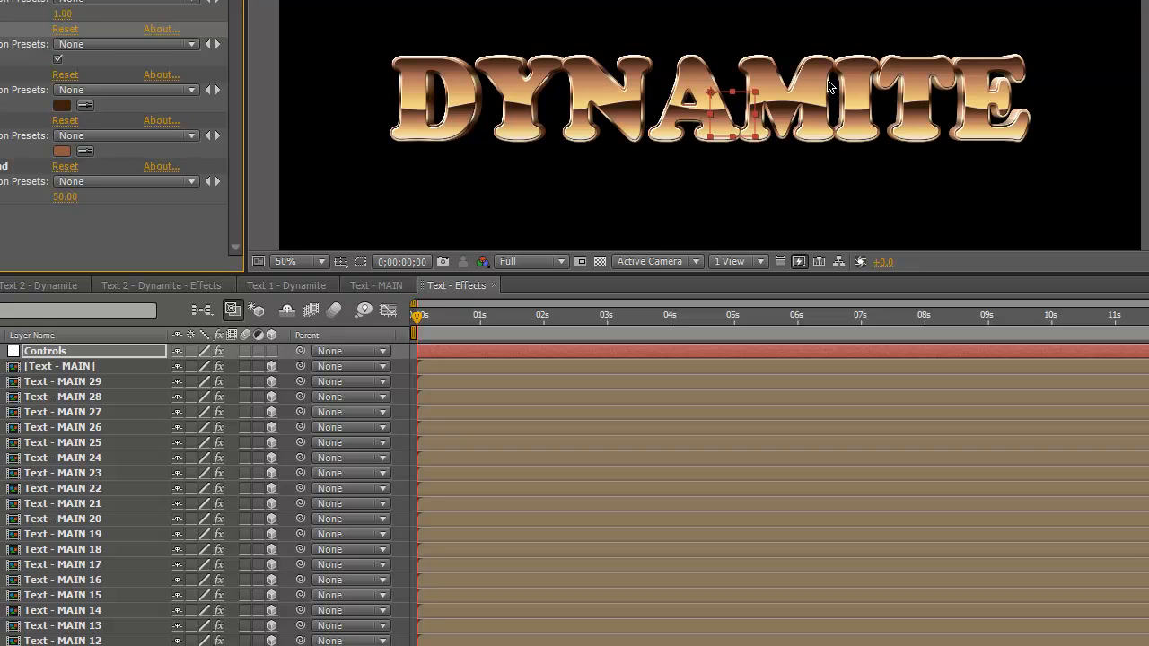
left_click(106, 357)
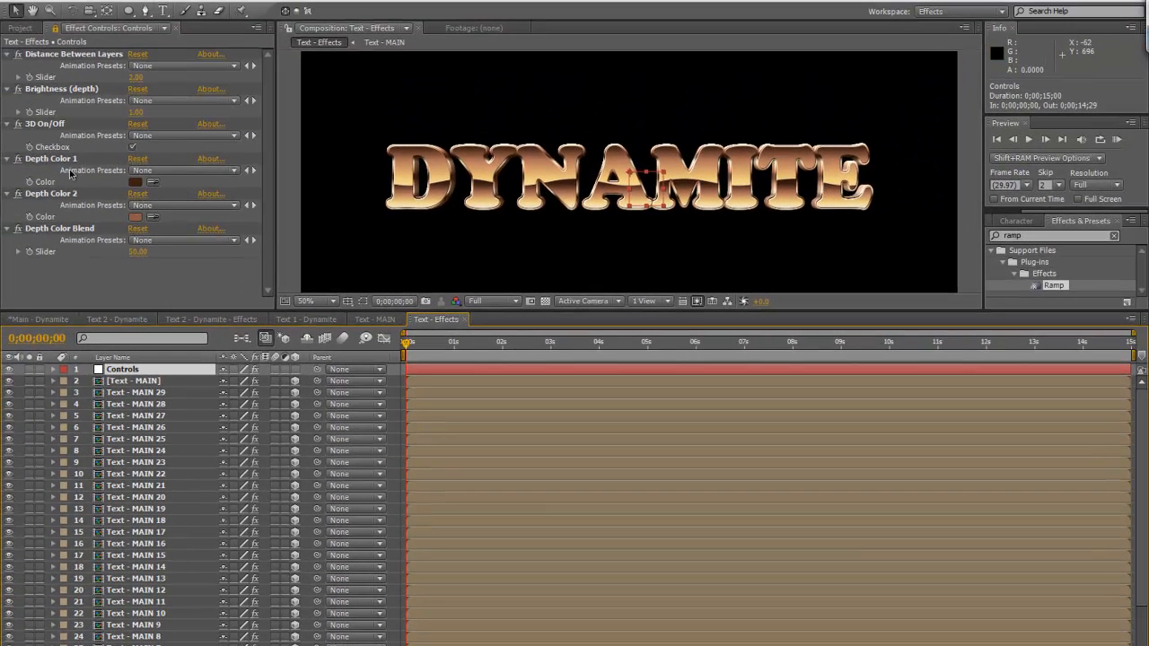
left_click(60, 162)
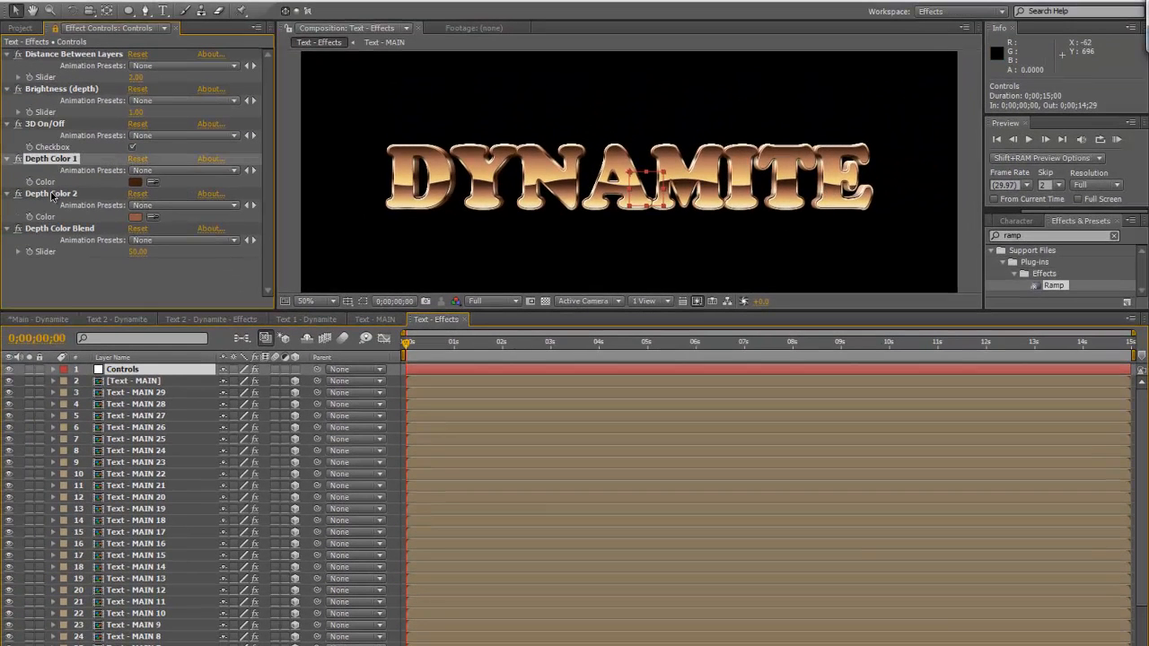
left_click(55, 193)
left_click(56, 203)
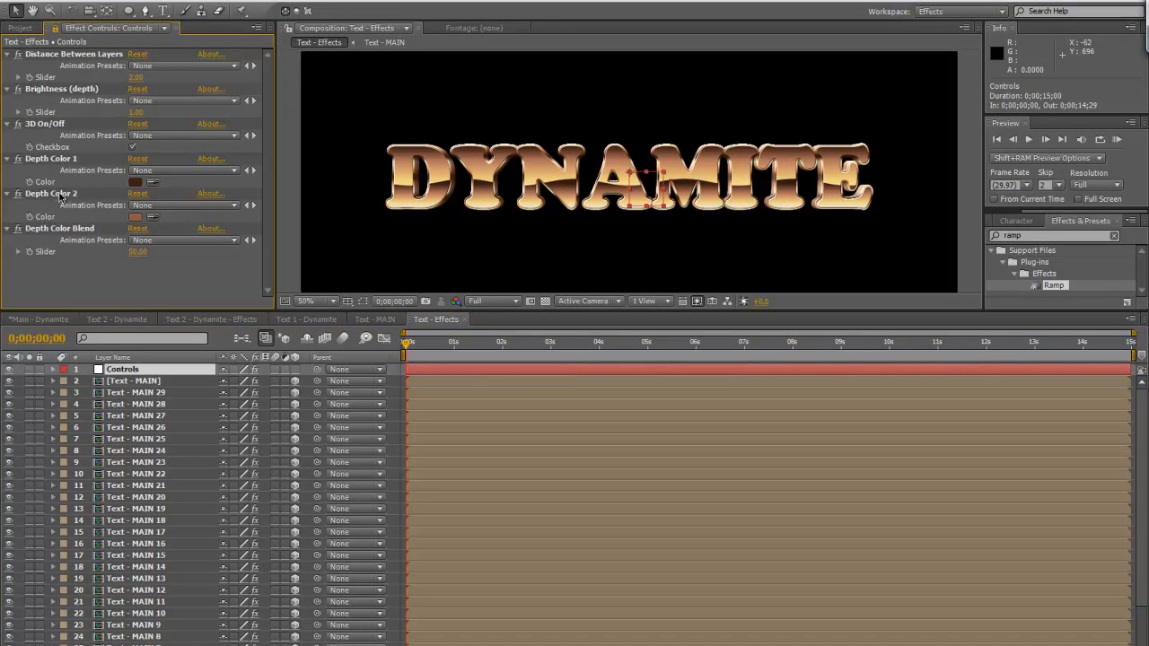
left_click(61, 196)
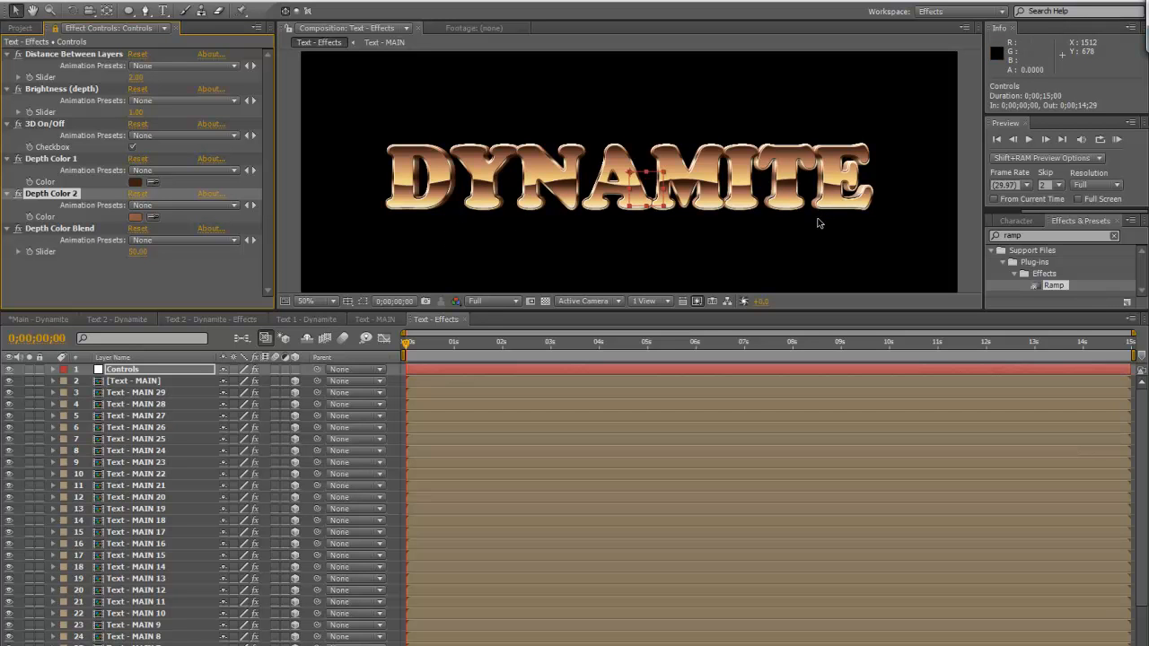
Add a new null object to the Text - Effects composition
left_click(108, 4)
mouse_move(113, 11)
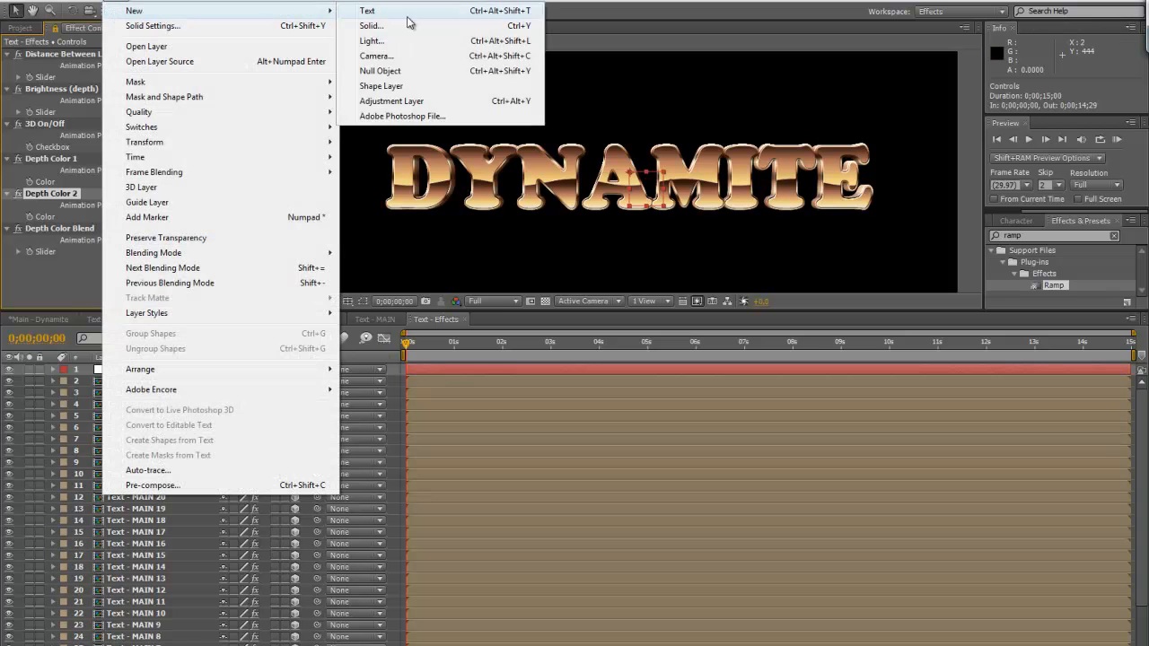
left_click(402, 72)
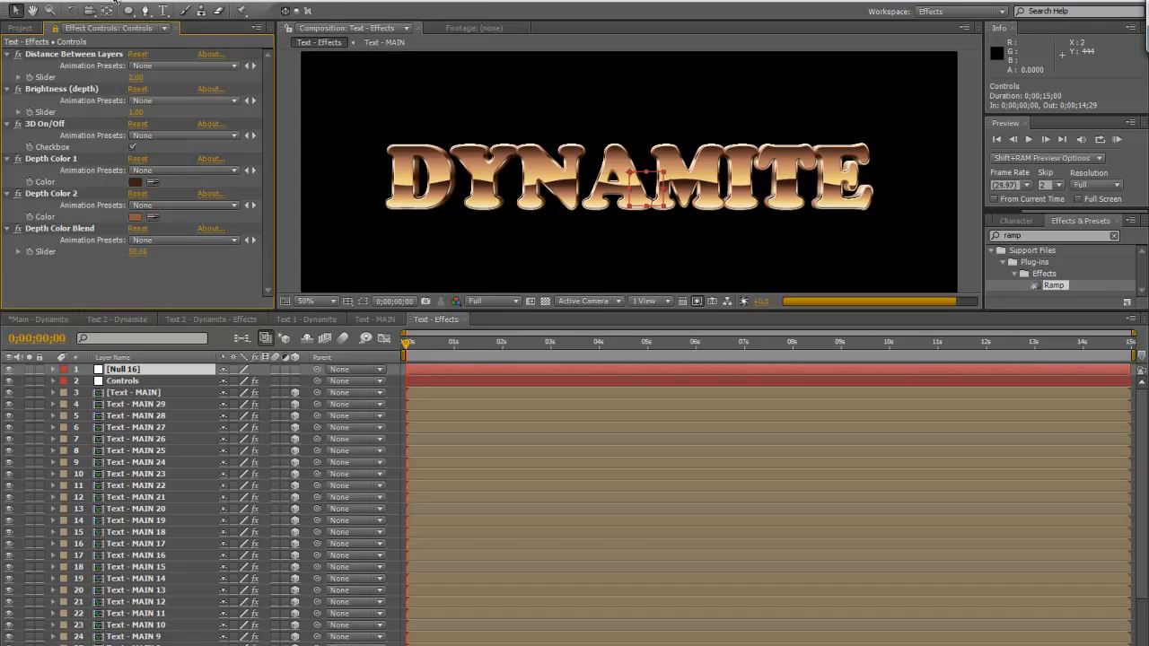
Add a camera named Camera 1 with the 35mm preset
left_click(116, 4)
mouse_move(128, 13)
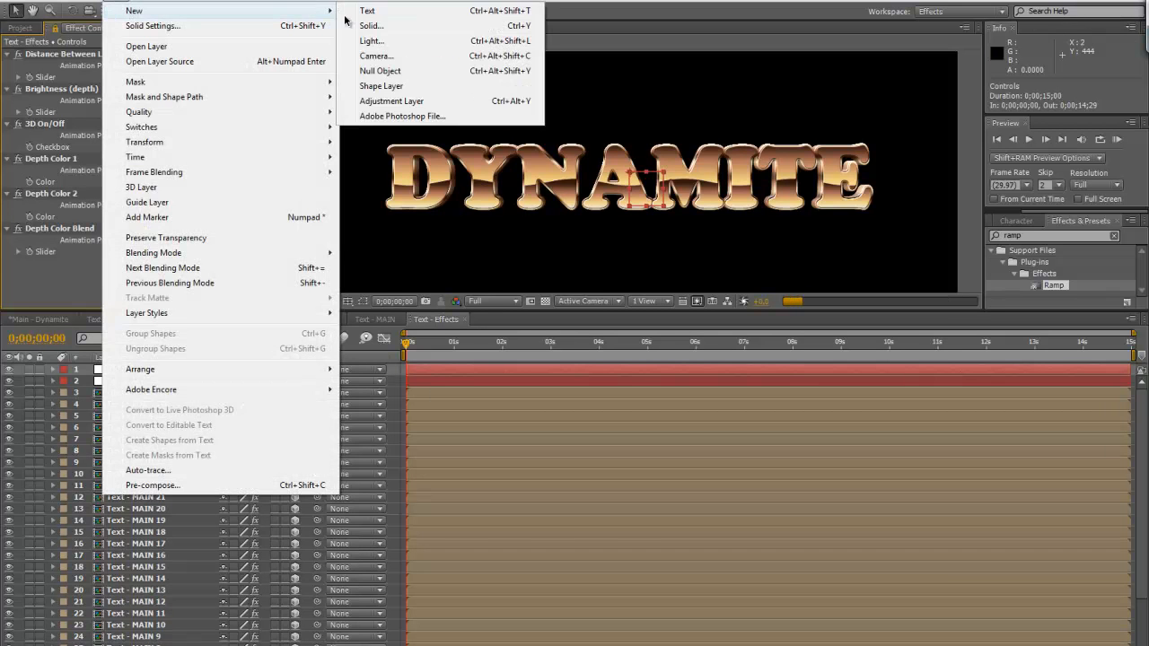
left_click(376, 56)
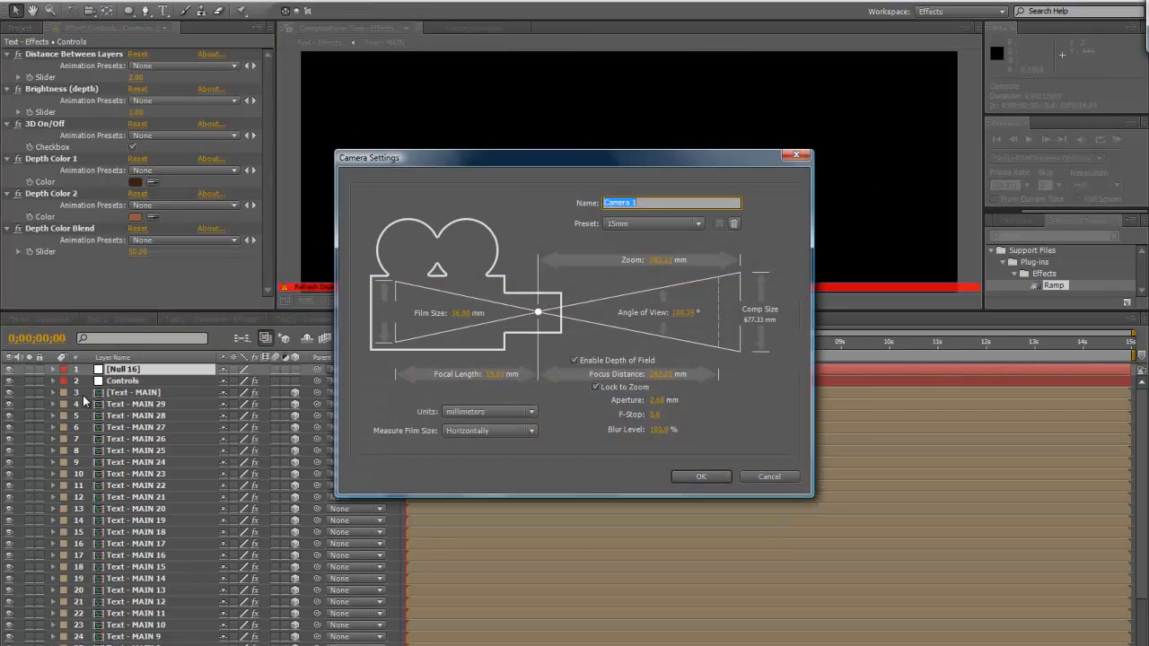
left_click(653, 223)
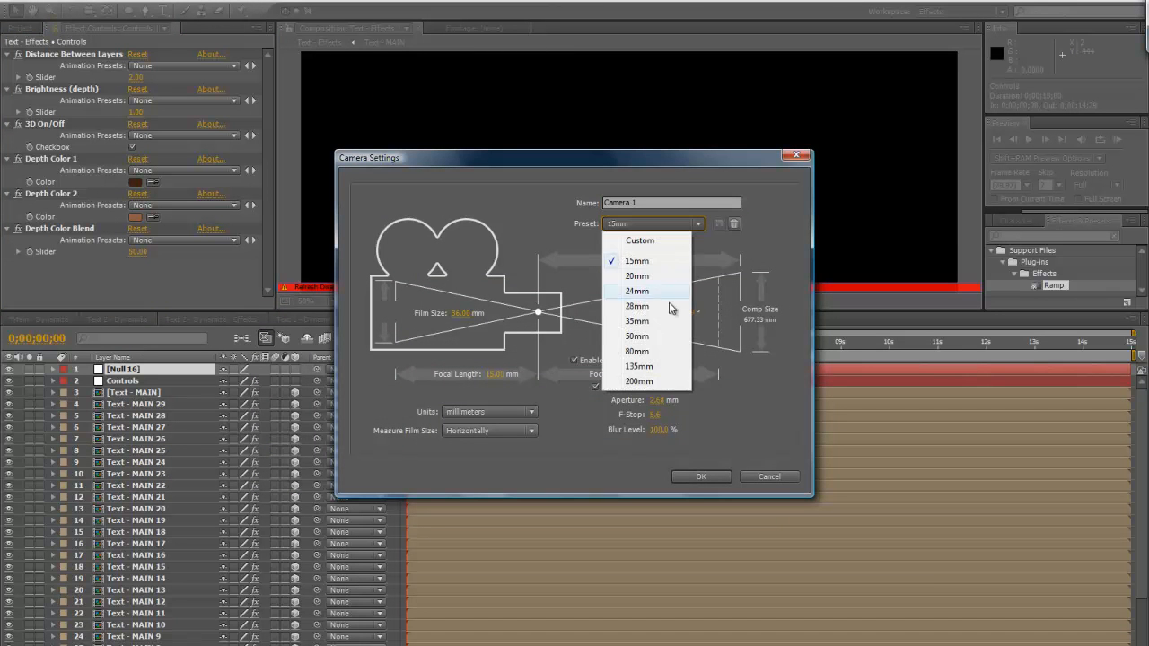
left_click(662, 323)
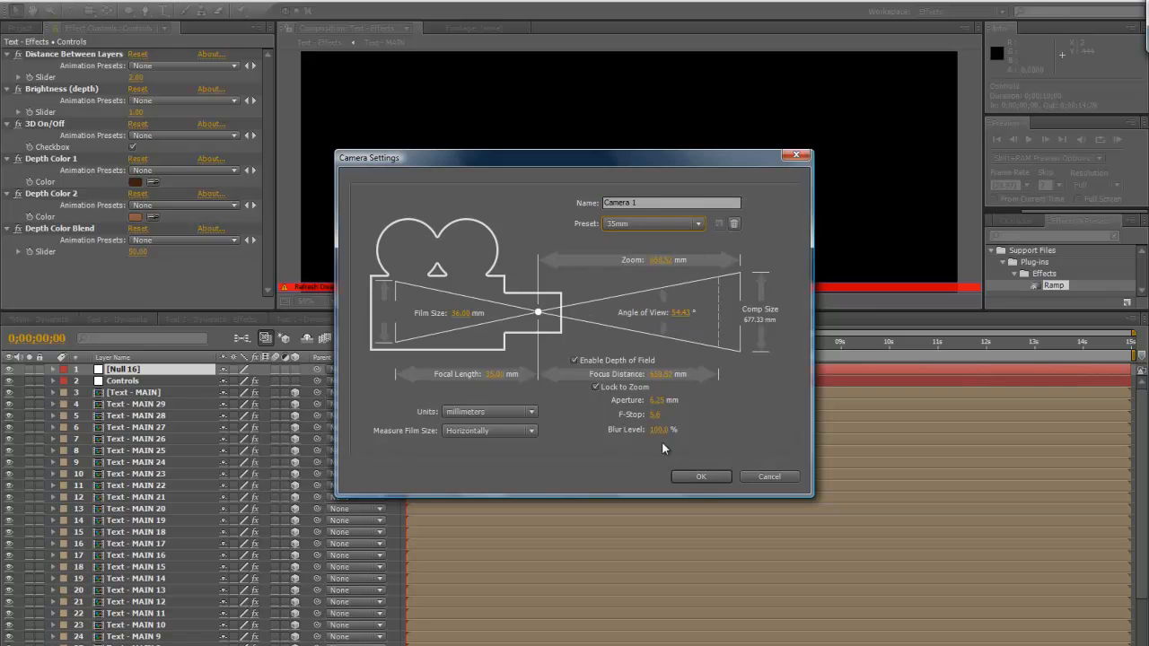
left_click(691, 472)
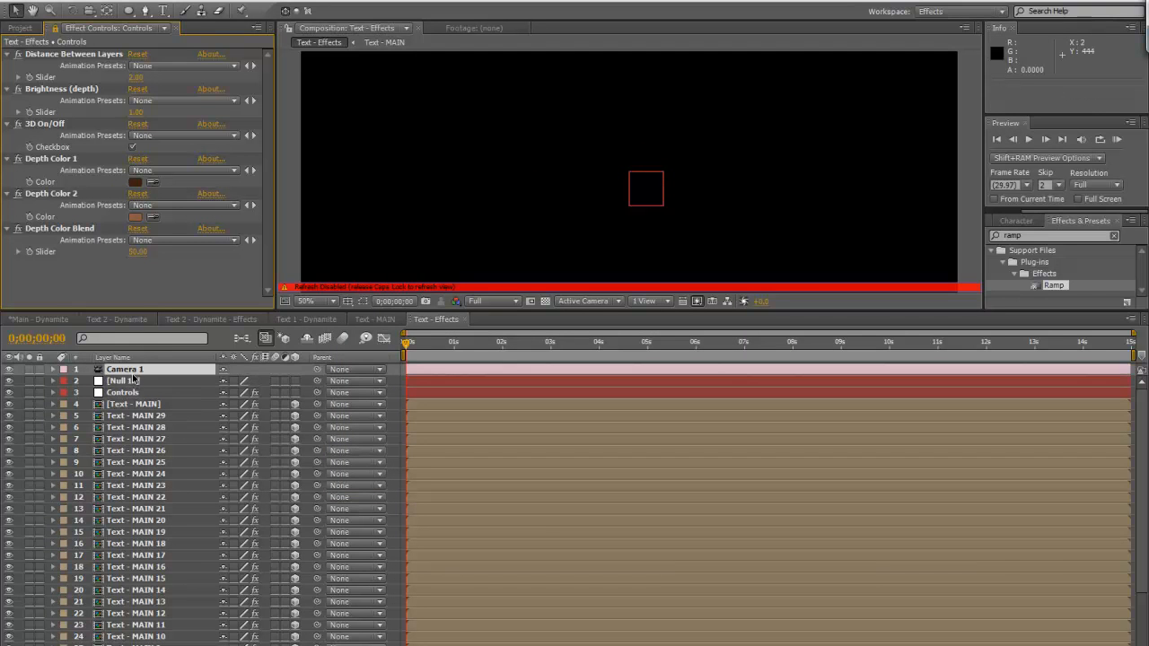
Place the new null above Camera 1 as a 3D layer and parent the camera to it
left_click_drag(131, 381, 132, 368)
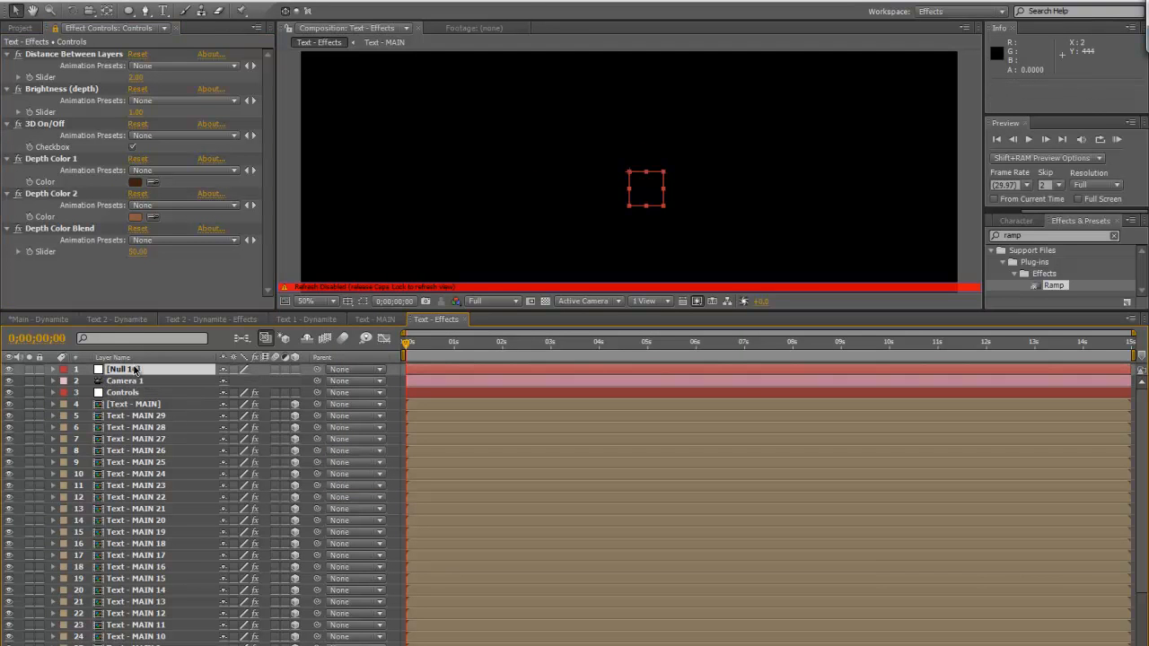
left_click(294, 370)
left_click_drag(317, 381, 143, 368)
Rename the camera's parent null as Cam Control
left_click(143, 368)
key("Return")
type("cAM cONTR")
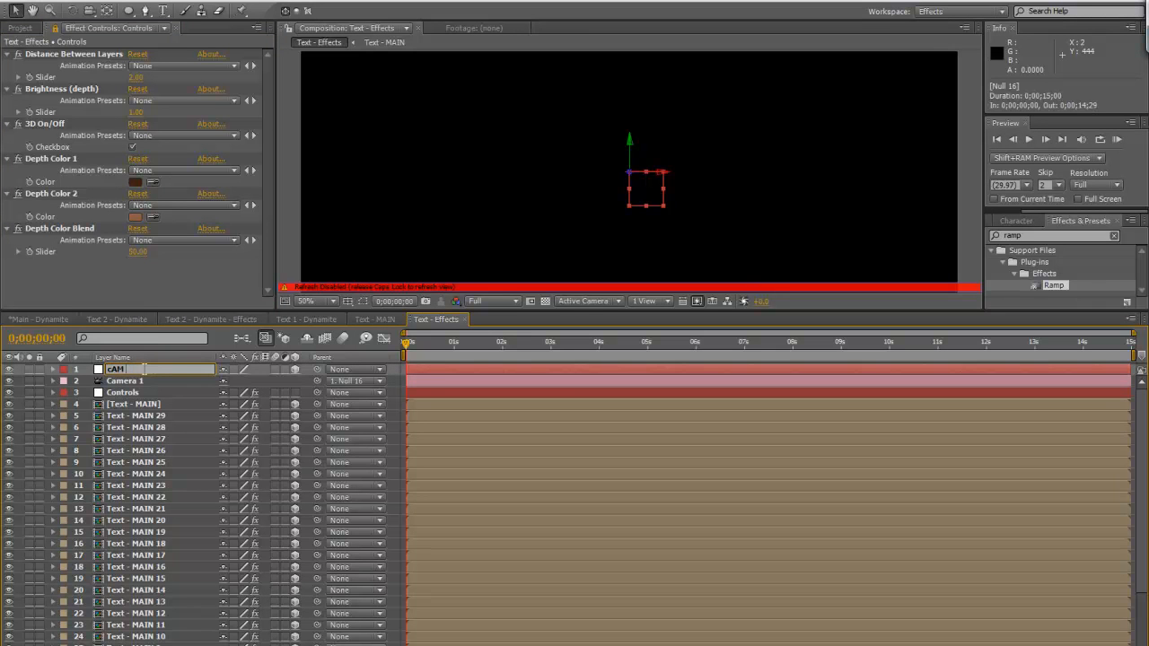
key("BackSpace")
key("BackSpace")
key("BackSpace")
key("BackSpace")
key("BackSpace")
key("BackSpace")
key("BackSpace")
key("BackSpace")
key("BackSpace")
key("BackSpace")
key("Caps_Lock")
type("Cam Control")
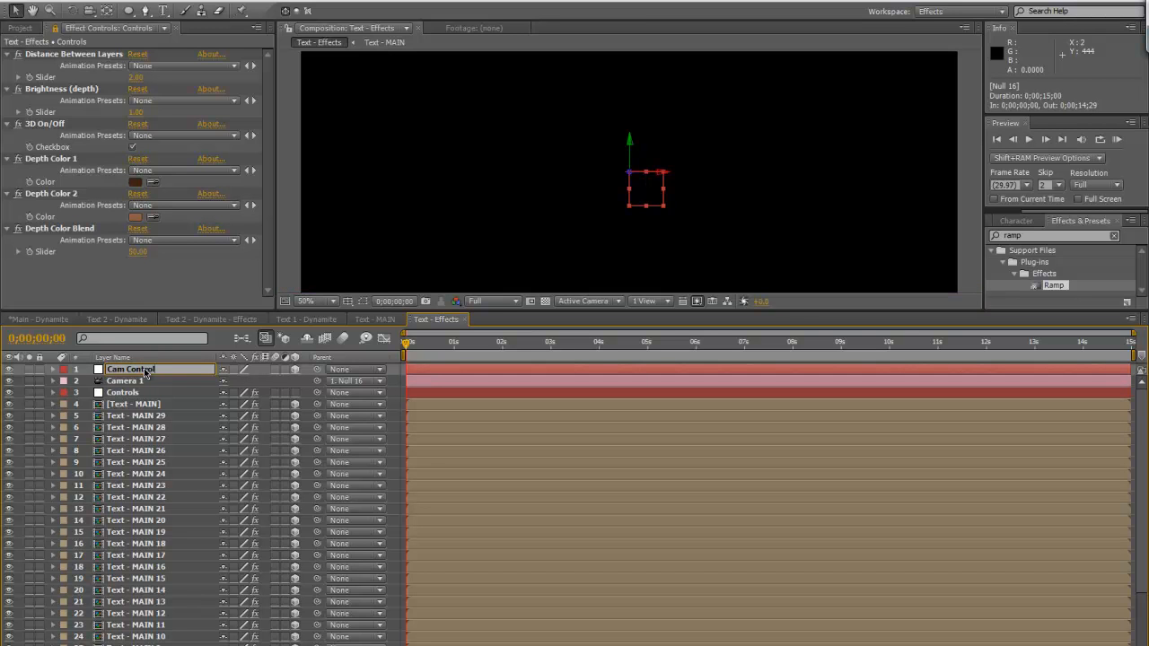
key("Return")
Set Cam Control's Y Rotation to 45° and inspect the extruded title up close
key("r")
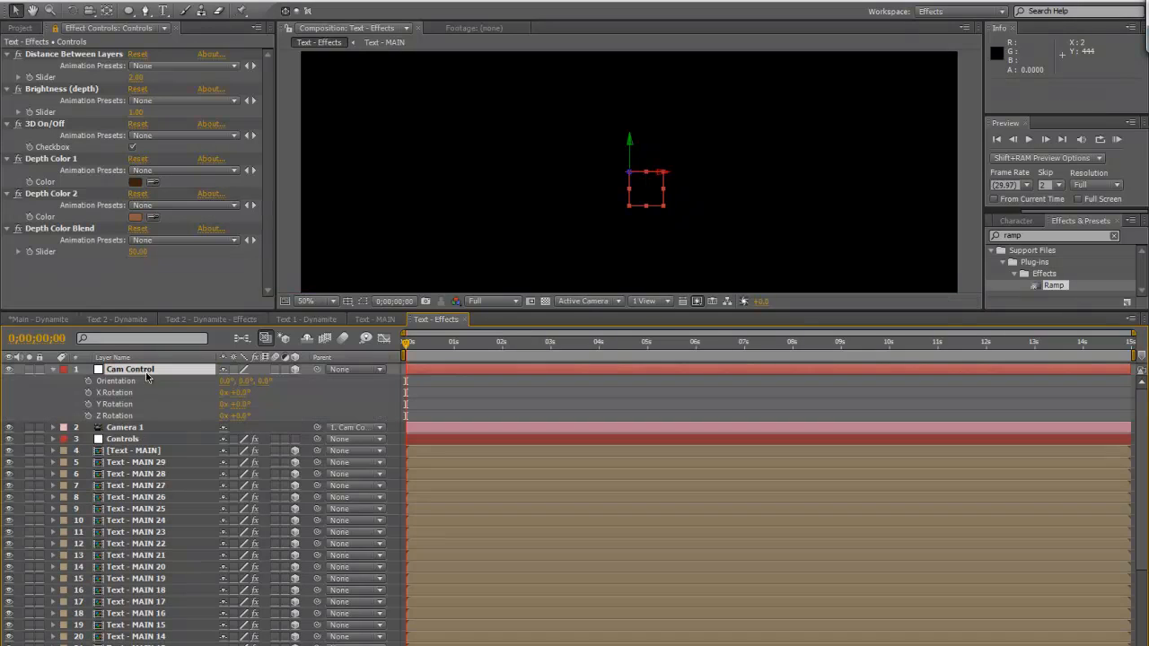
left_click(241, 405)
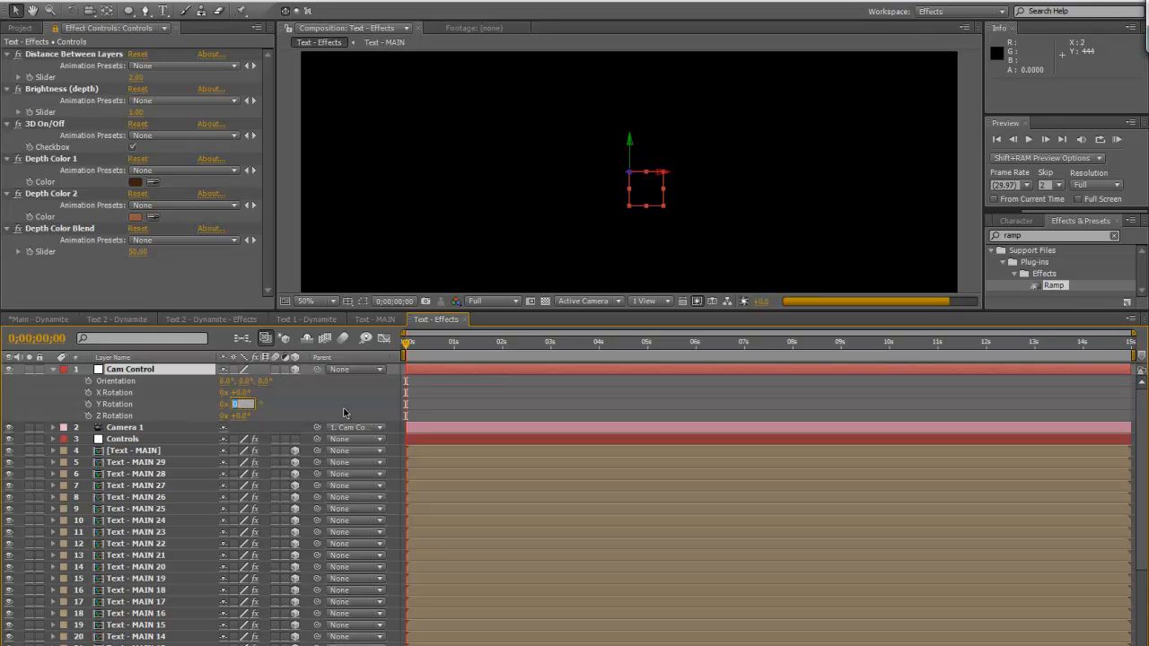
type("45")
key("Return")
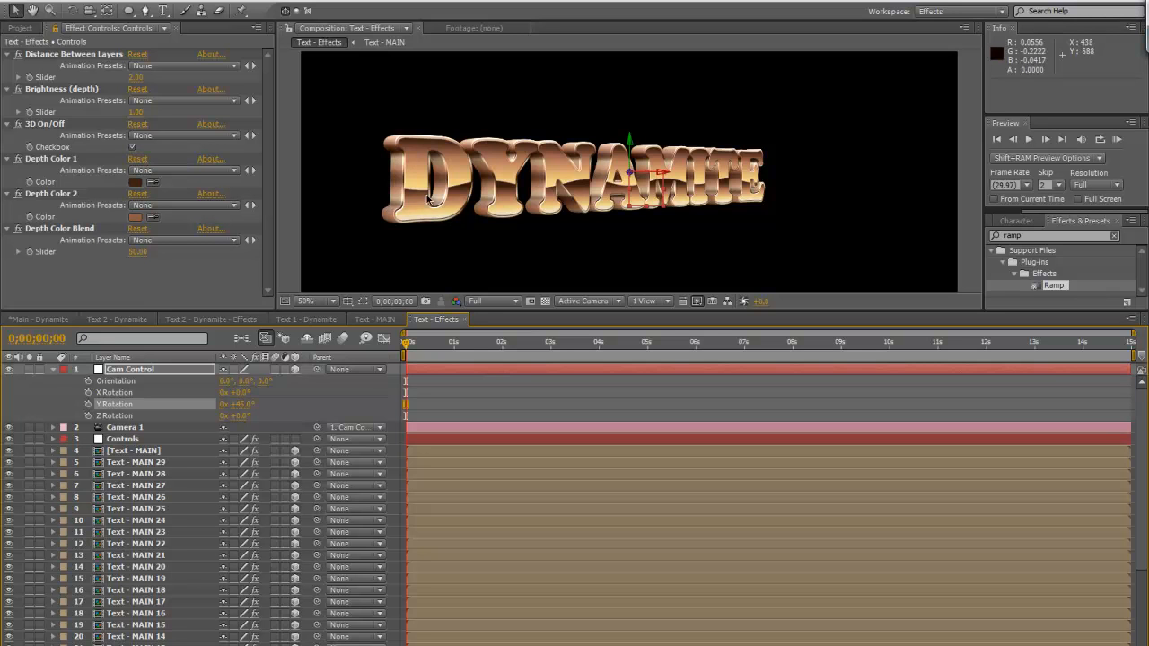
key("period")
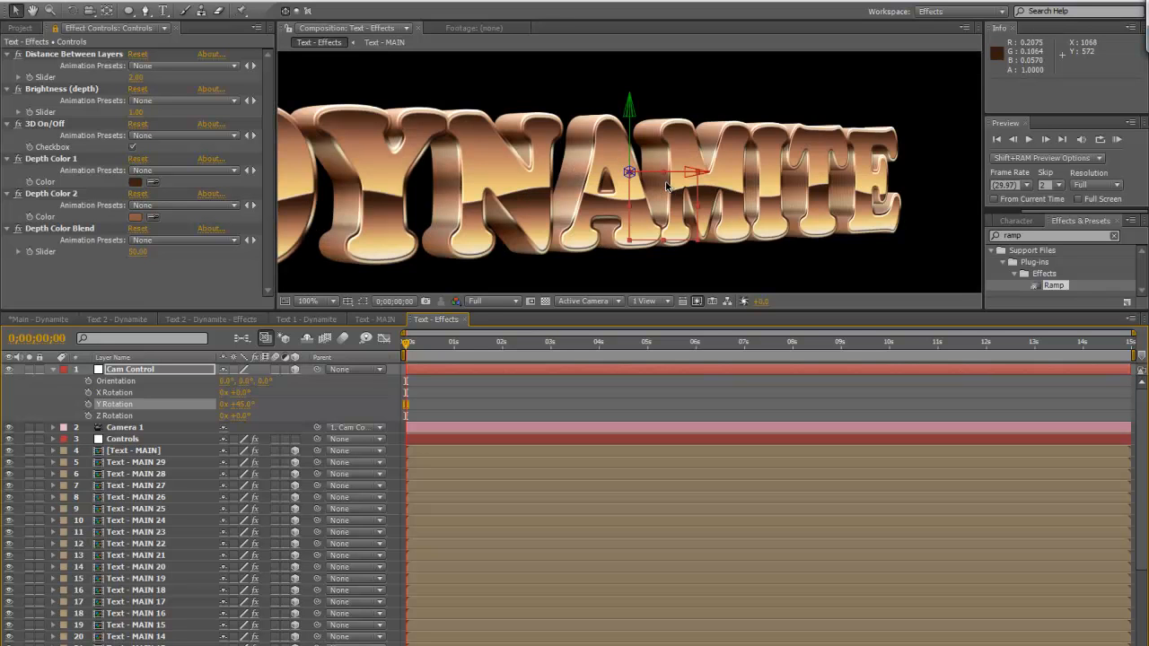
key("comma")
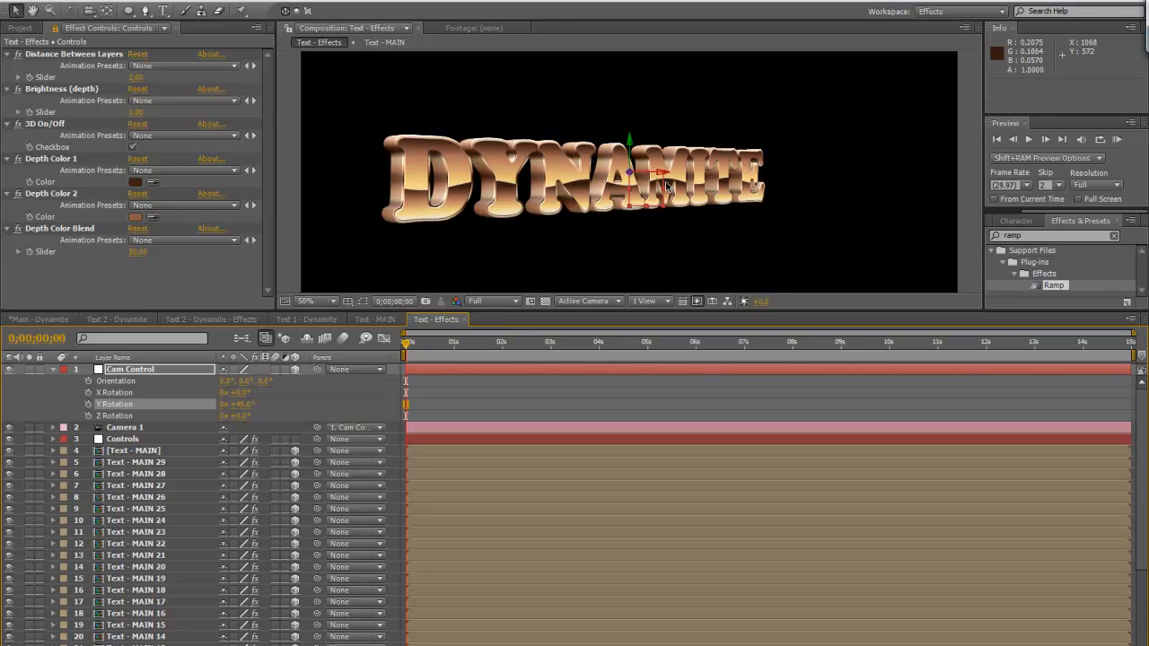
Set the Distance Between Layers slider on Controls to 1
left_click(136, 78)
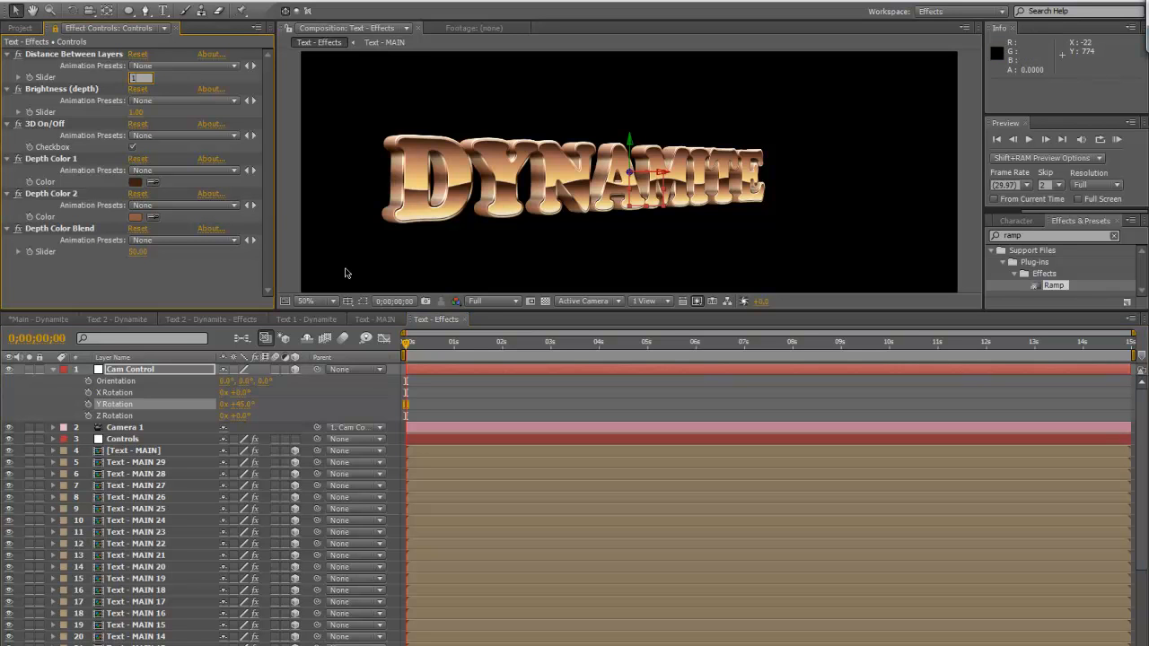
type("1")
key("Return")
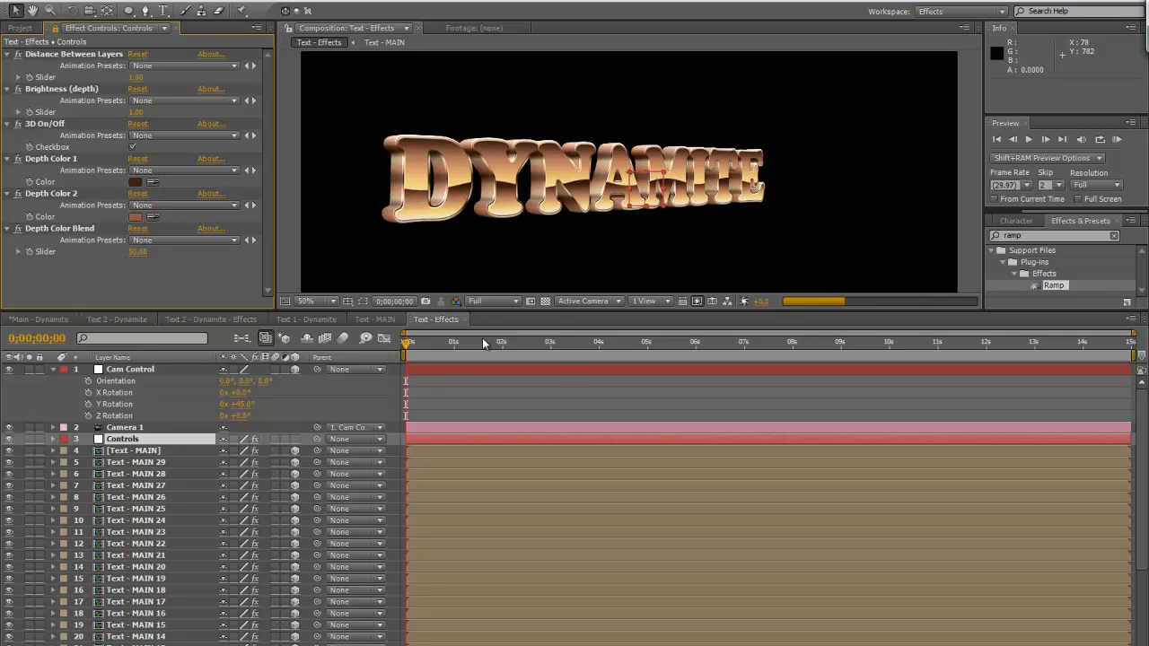
Lower the composition preview resolution to Half and inspect the title's thinner depth up close
key("Caps_Lock")
left_click(486, 300)
left_click(493, 352)
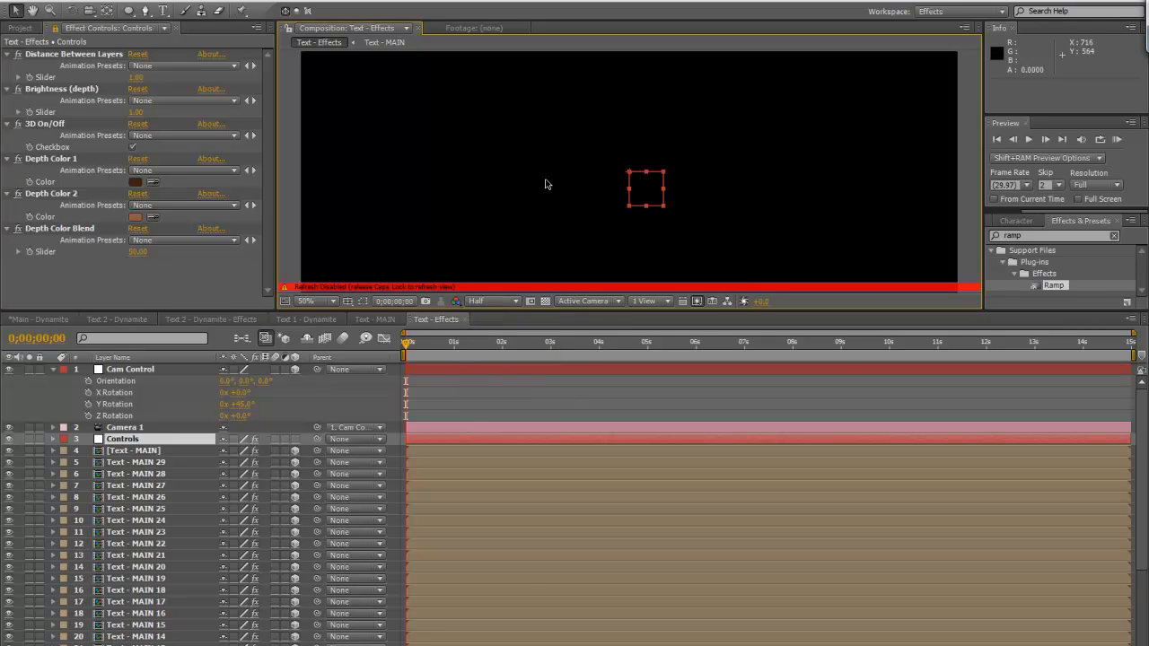
key("Caps_Lock")
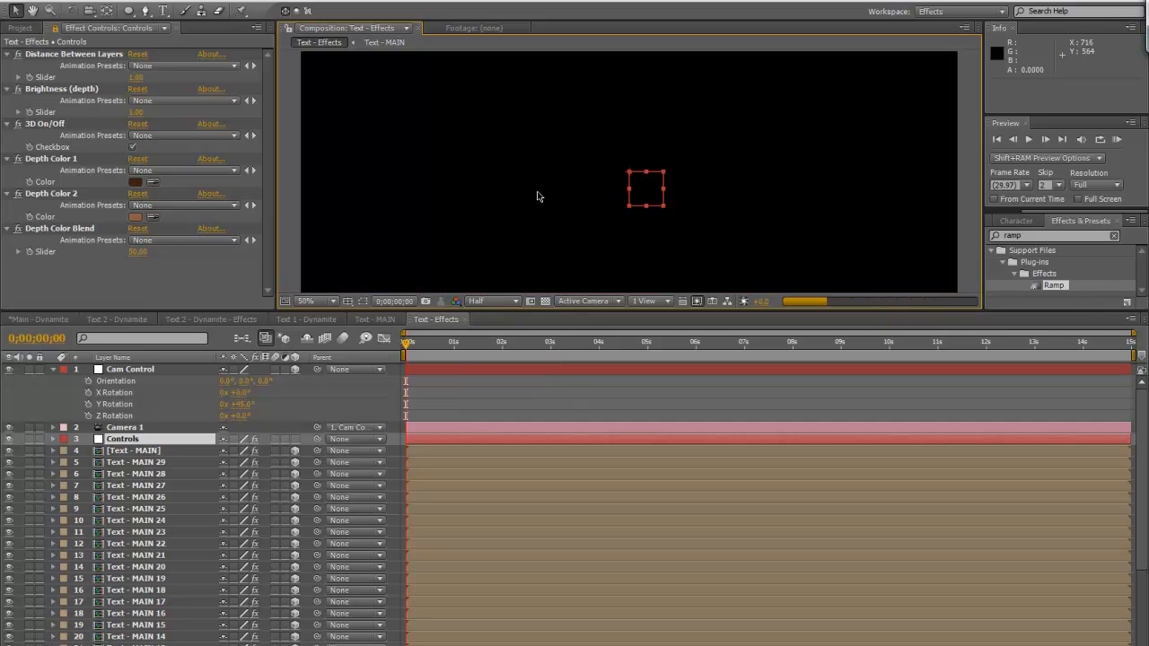
scroll(436, 243, "up", 1)
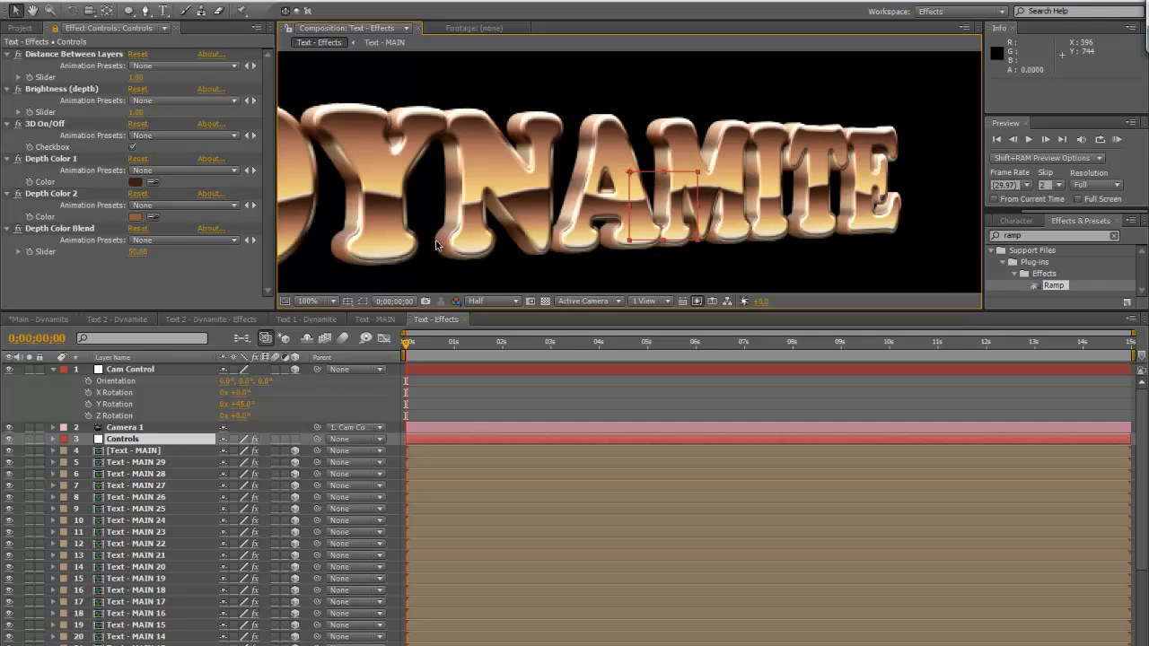
scroll(514, 220, "down", 1)
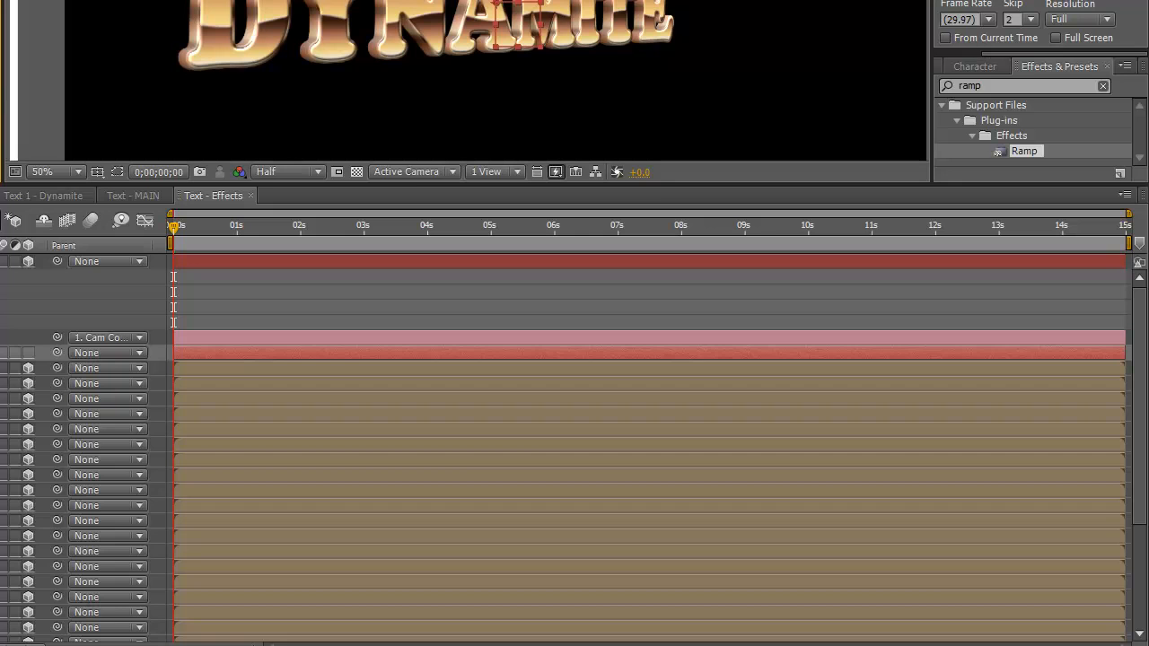
Reveal the expressions on the duplicate layer Text - MAIN 23 to review its links to Controls
left_click(556, 475)
key("e")
key("e")
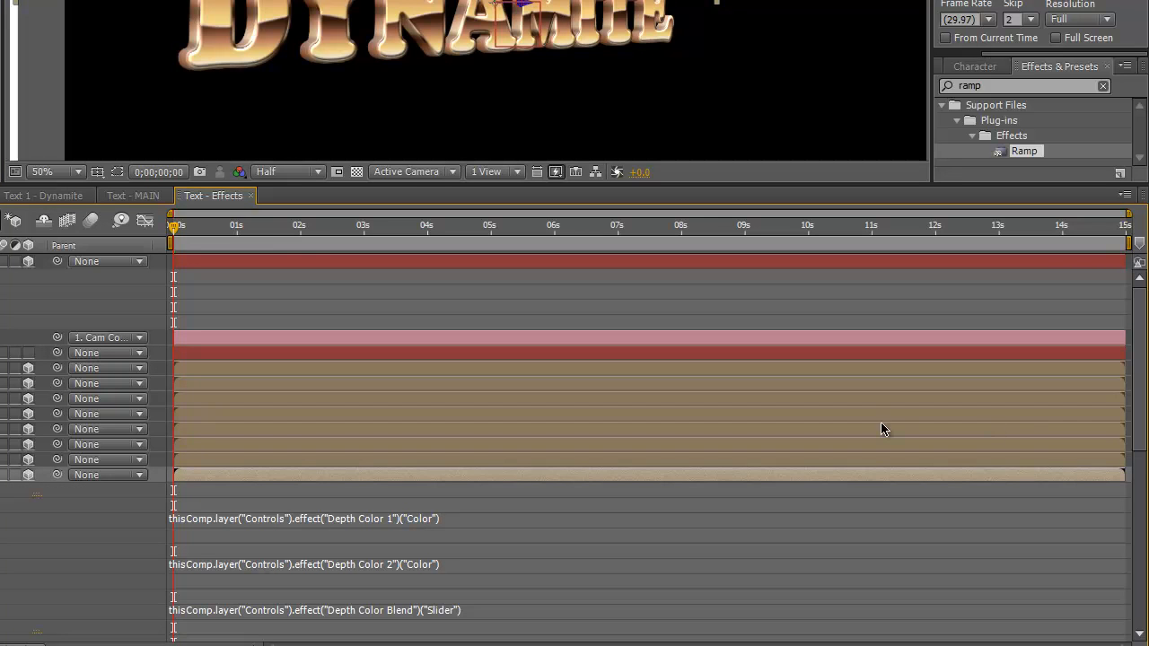
Review the remaining expressions on the Text - MAIN 23 layer and collapse its properties
left_click_drag(1142, 463, 1142, 477)
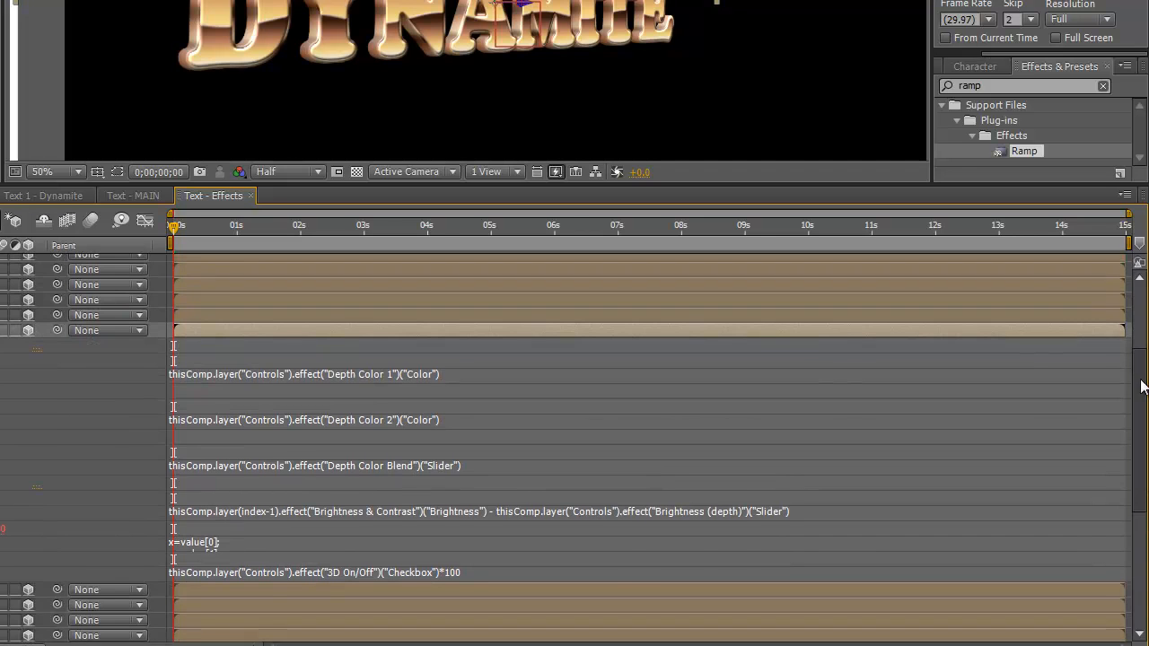
scroll(1139, 464, "up", 3)
key("e")
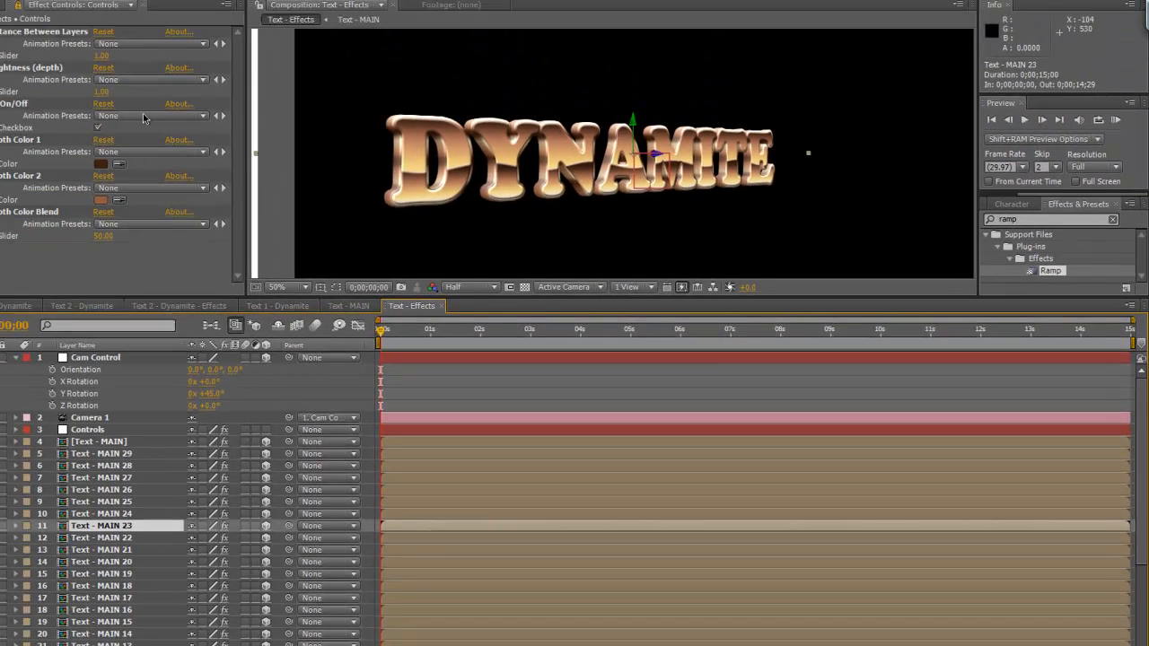
Set the Brightness (depth) slider on Controls to 2 and inspect the title's depth shading up close
left_click(136, 113)
key("Return")
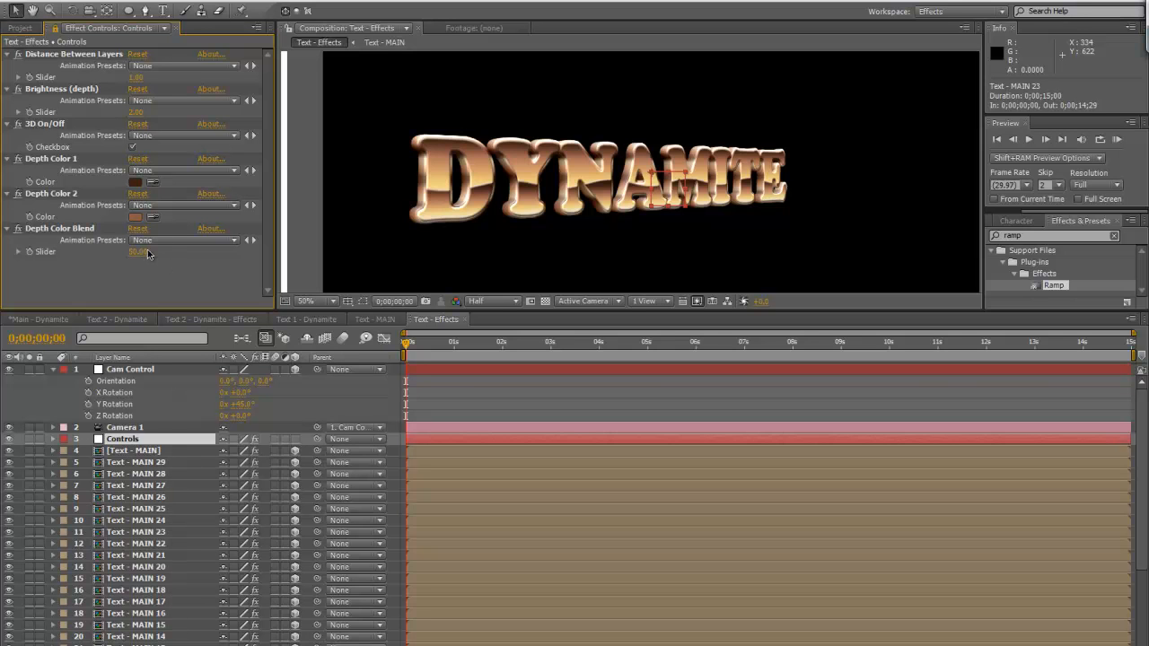
left_click(136, 112)
left_click(154, 292)
key("period")
left_click_drag(397, 192, 512, 193)
key("comma")
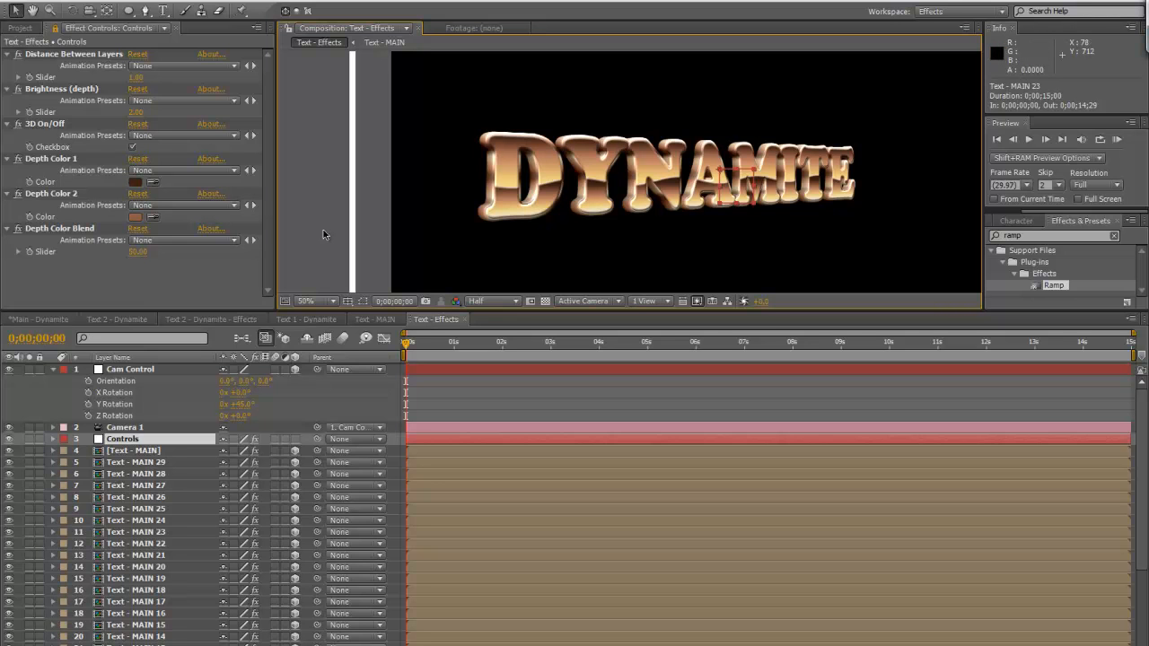
Set Cam Control's Y Rotation to 0° so the camera faces the title straight on
left_click(138, 372)
left_click(244, 404)
type("0")
key("Return")
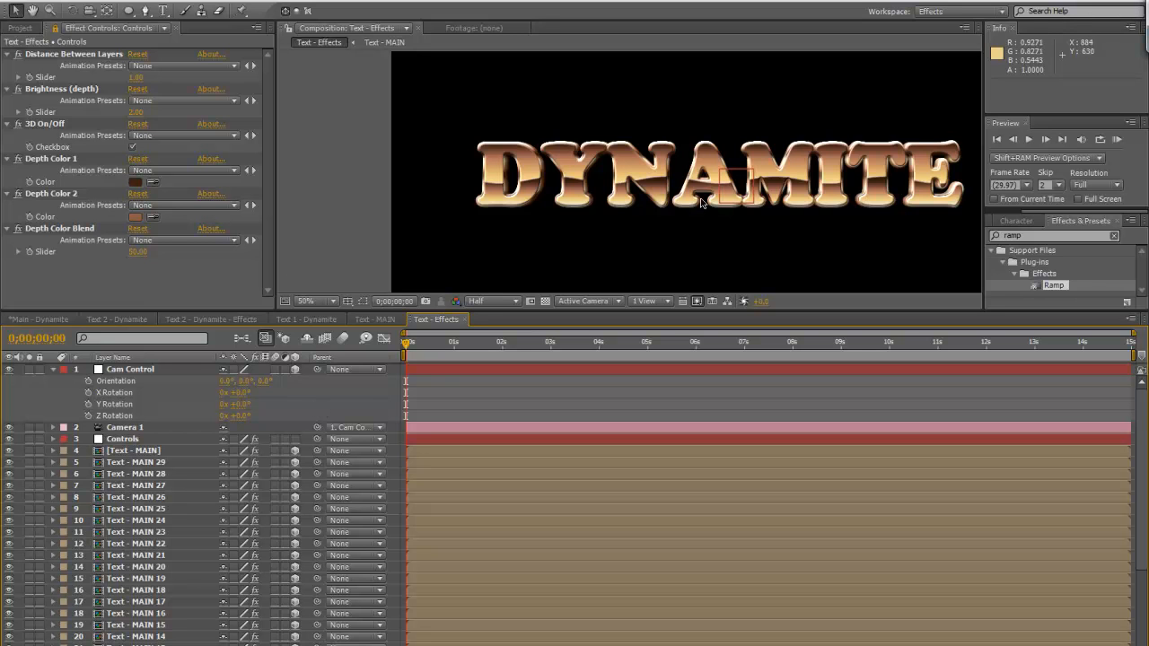
left_click_drag(768, 225, 691, 196)
Enlarge the viewer in the Main - Dynamite composition and open its Text 1 - Dynamite precomp
left_click(38, 319)
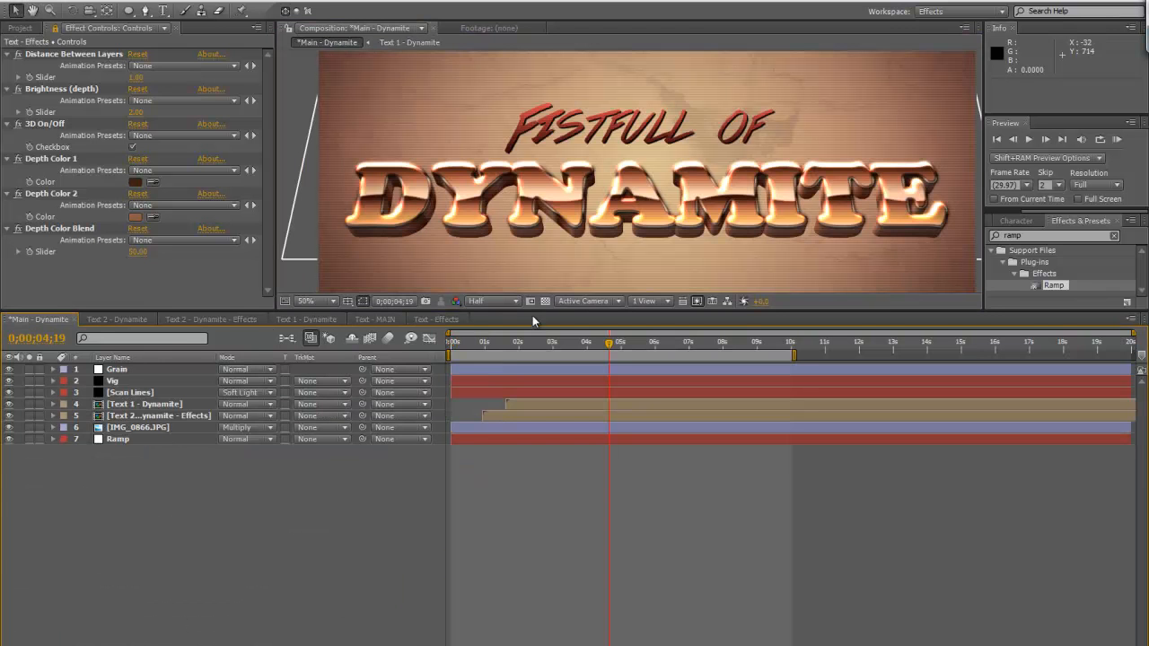
left_click_drag(533, 309, 535, 426)
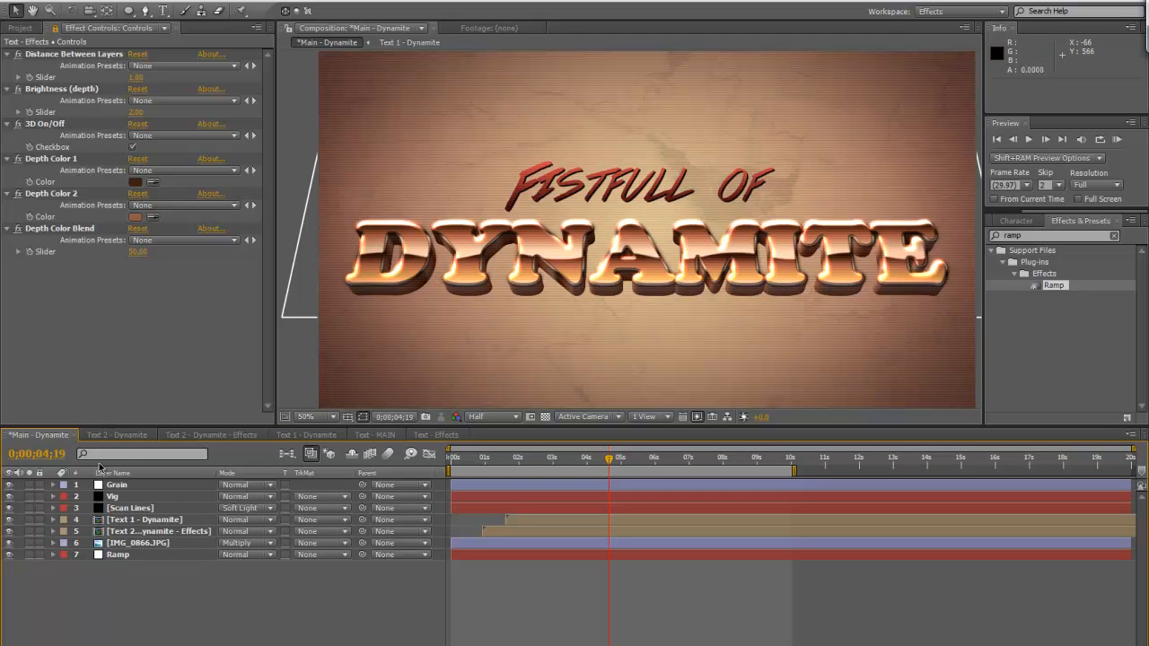
double_click(156, 519)
Examine the character settings and font of the Fistfull of text layer up close
left_click(141, 484)
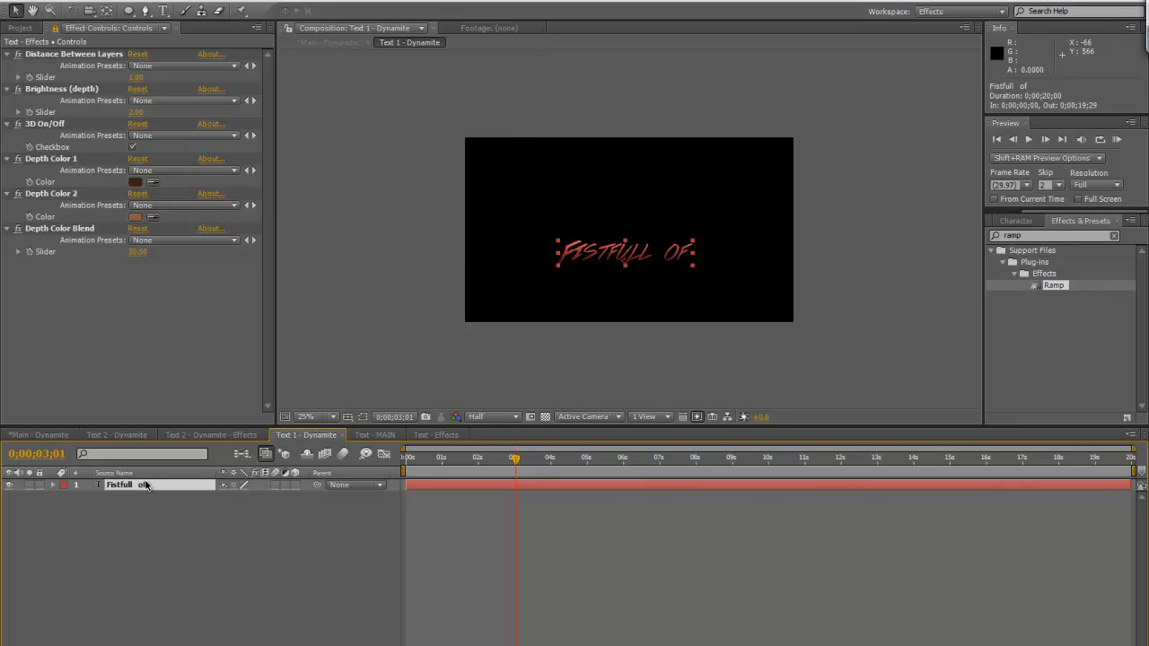
left_click_drag(1038, 211, 1001, 213)
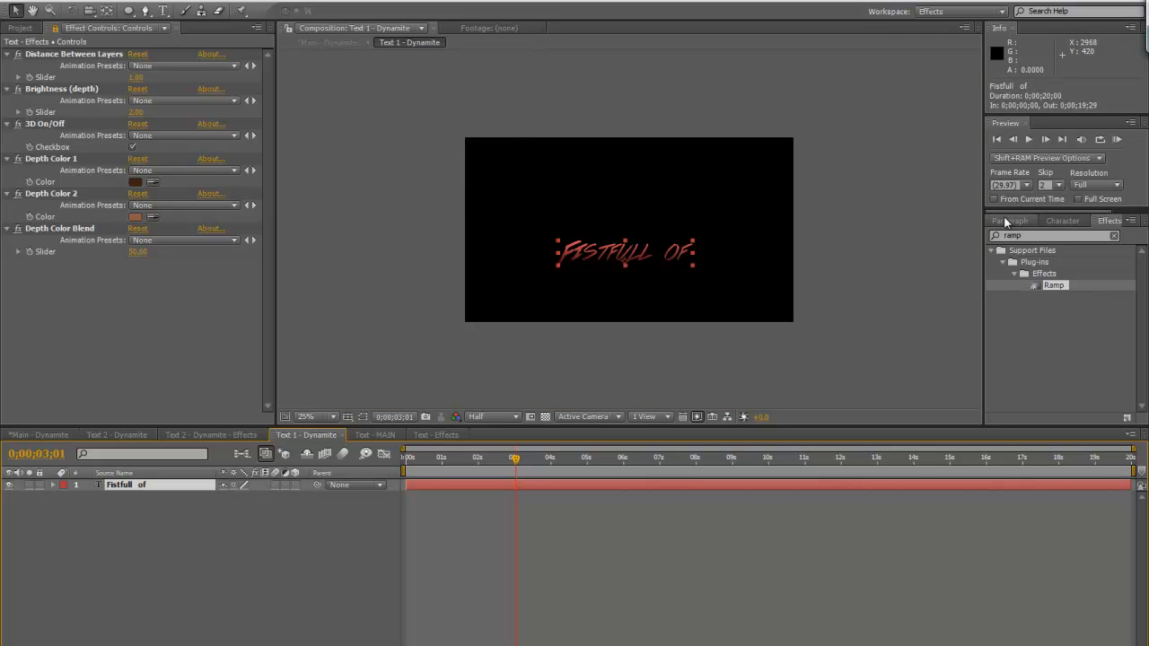
left_click(1004, 220)
left_click(1061, 221)
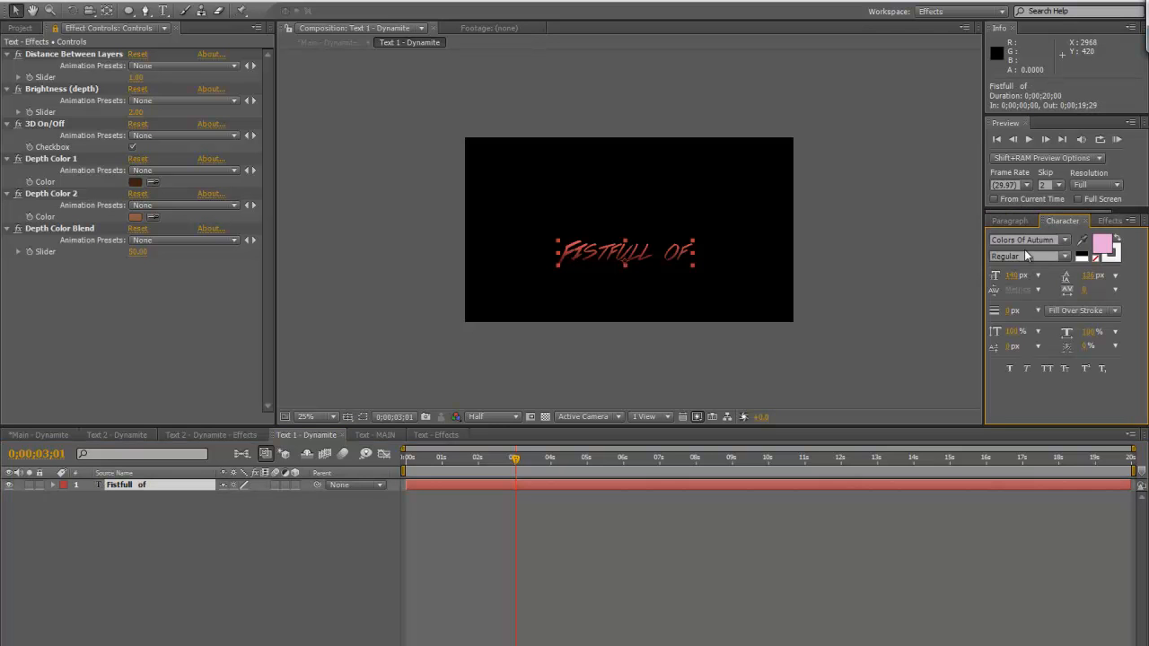
key("period")
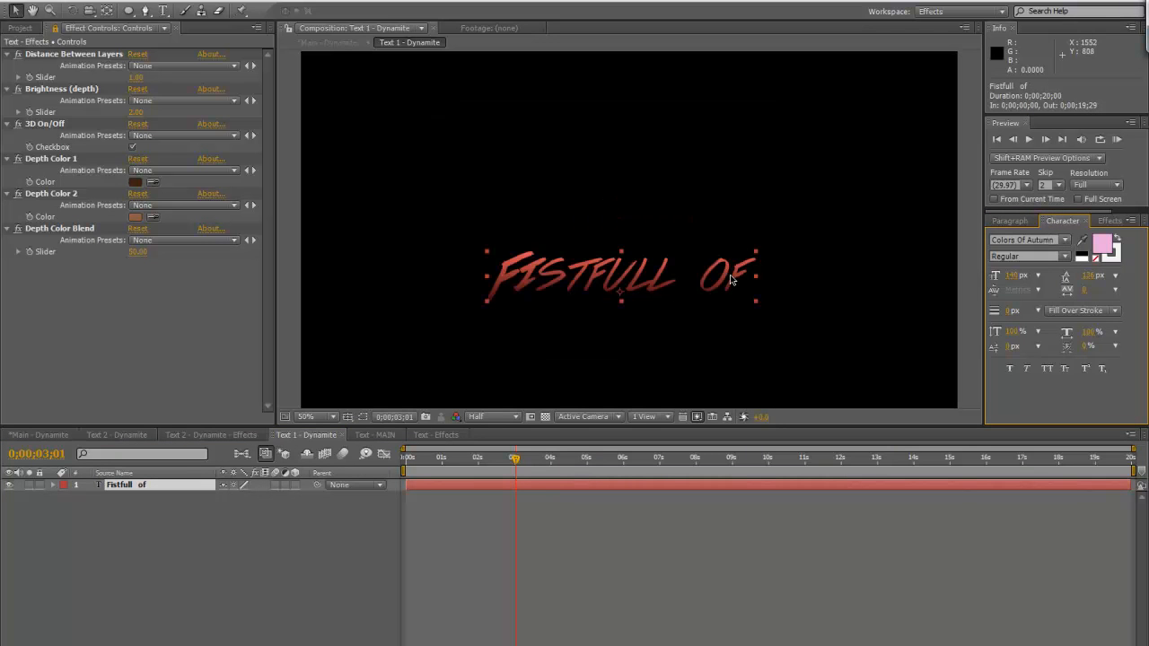
Examine the Gradient Overlay layer style and its gradient colors on the Fistfull of text layer
left_click(55, 27)
left_click(53, 485)
left_click(66, 520)
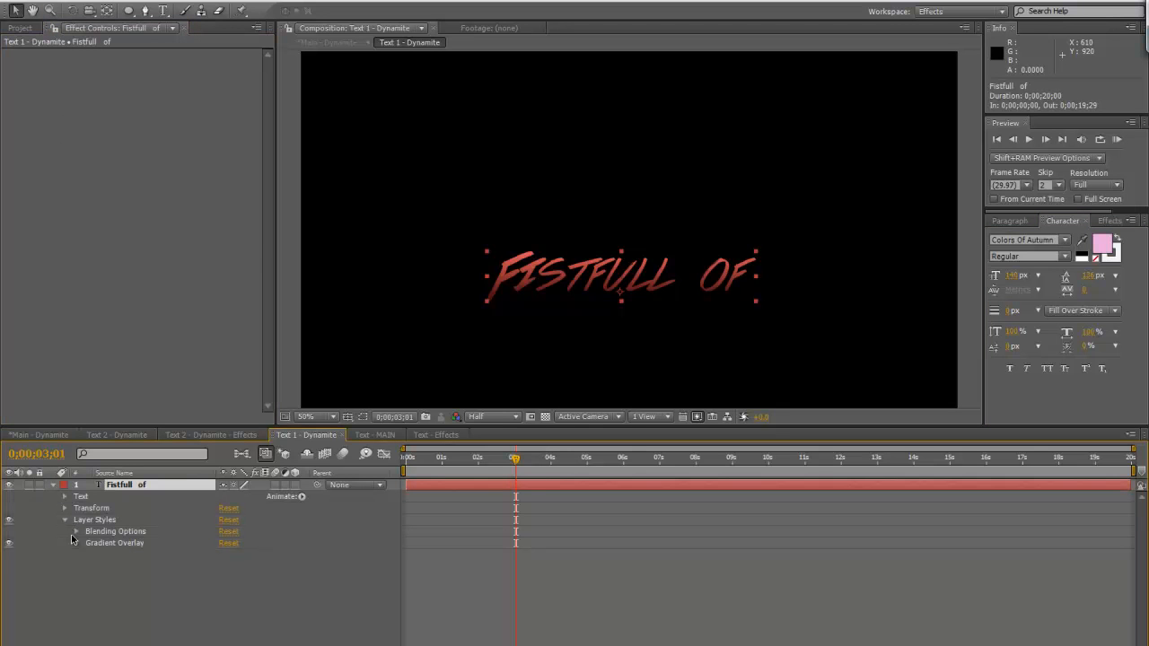
left_click(77, 543)
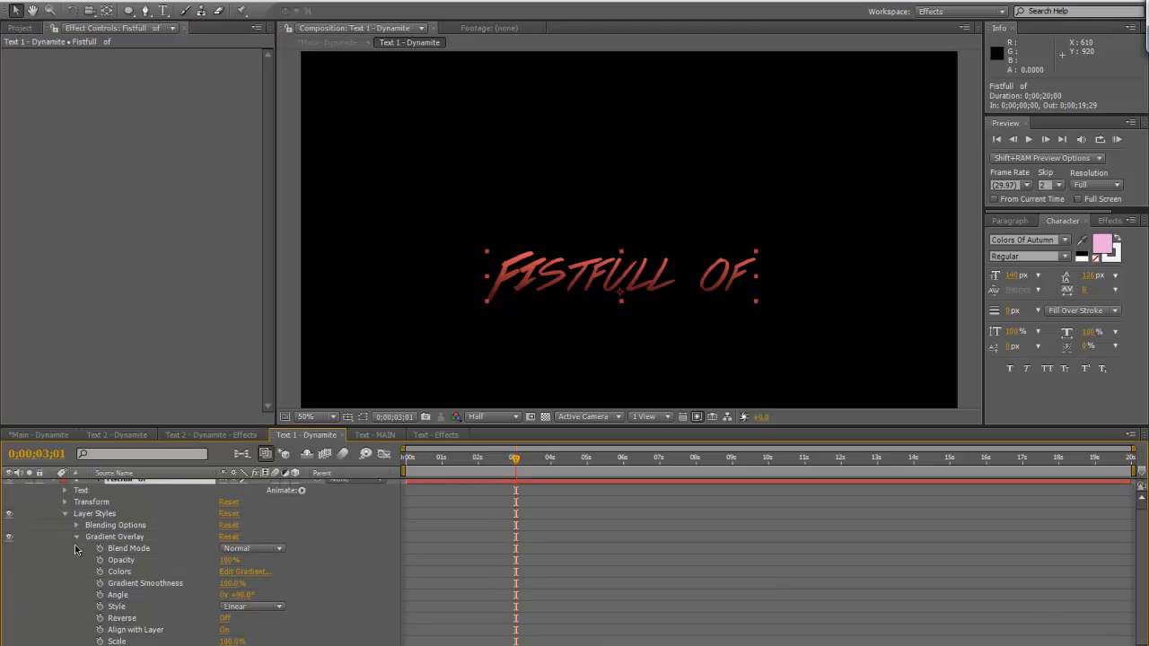
left_click(250, 572)
left_click(732, 357)
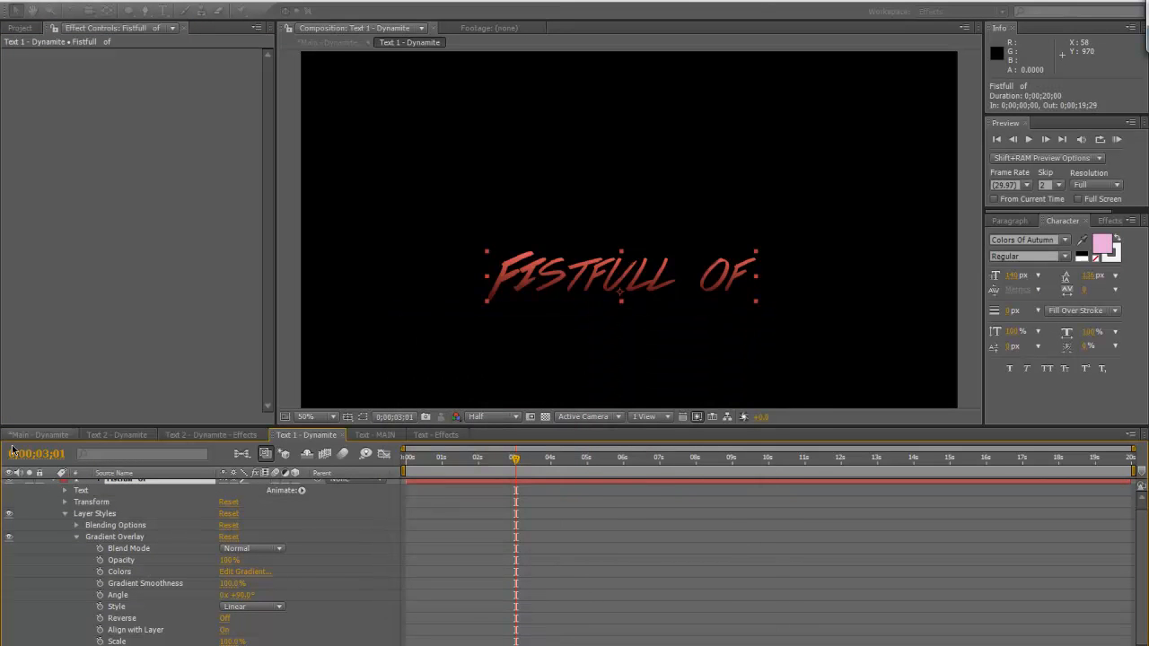
left_click(54, 484)
Return to the Main - Dynamite composition and examine the Add Grain settings on the Grain layer
left_click(44, 435)
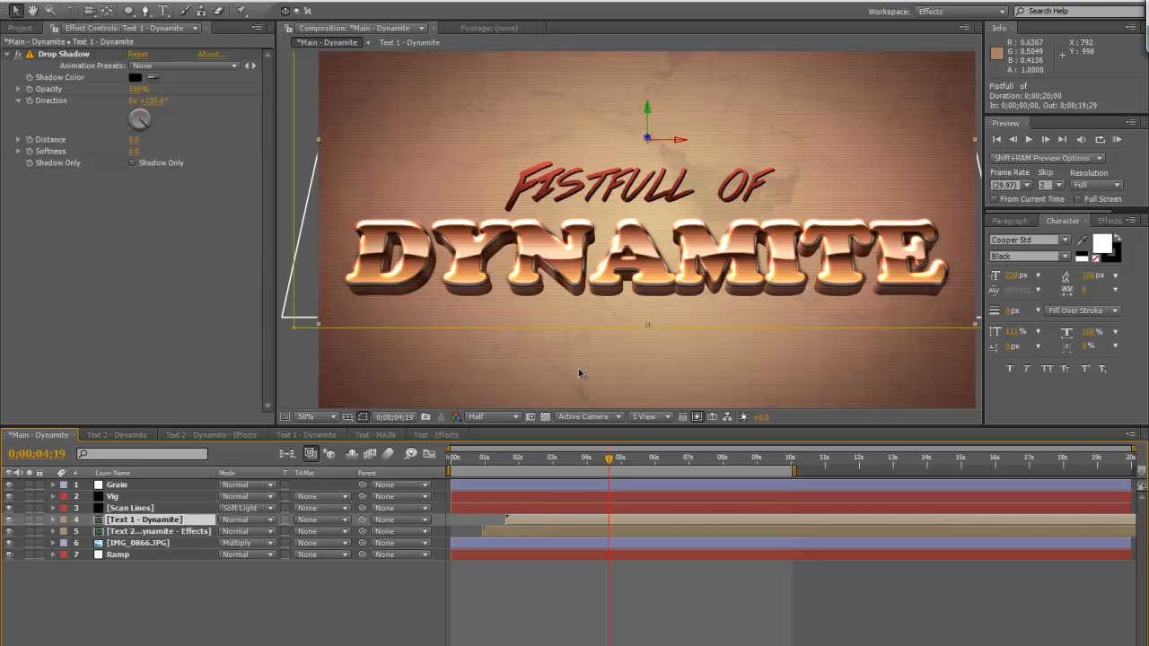
left_click(131, 508)
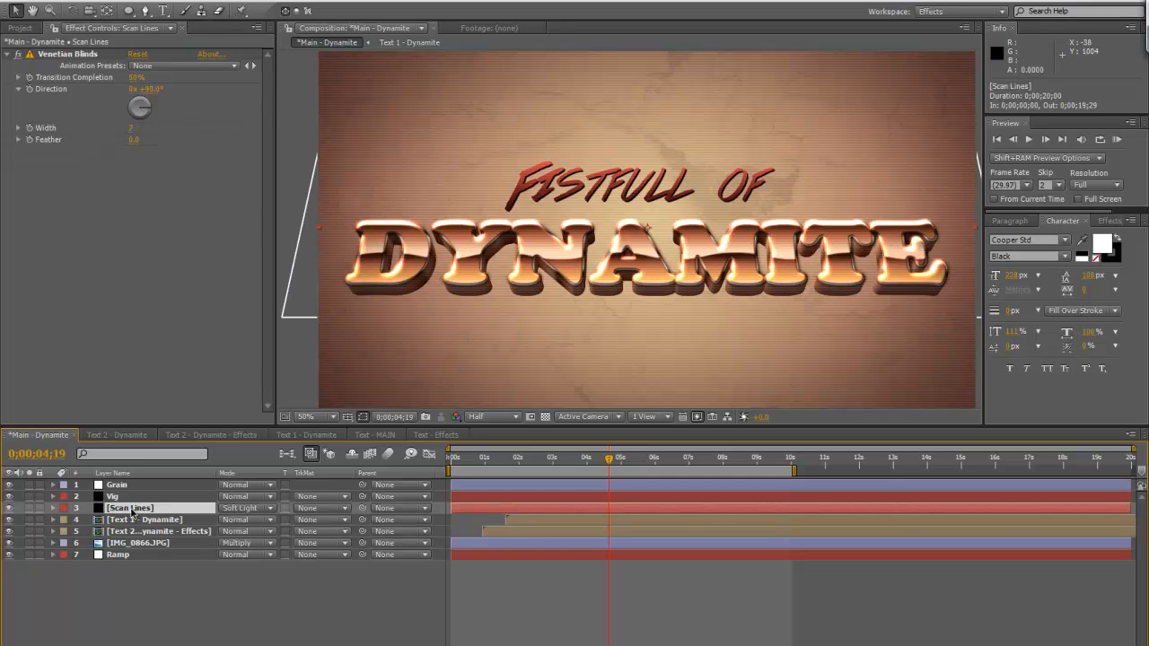
left_click(130, 486)
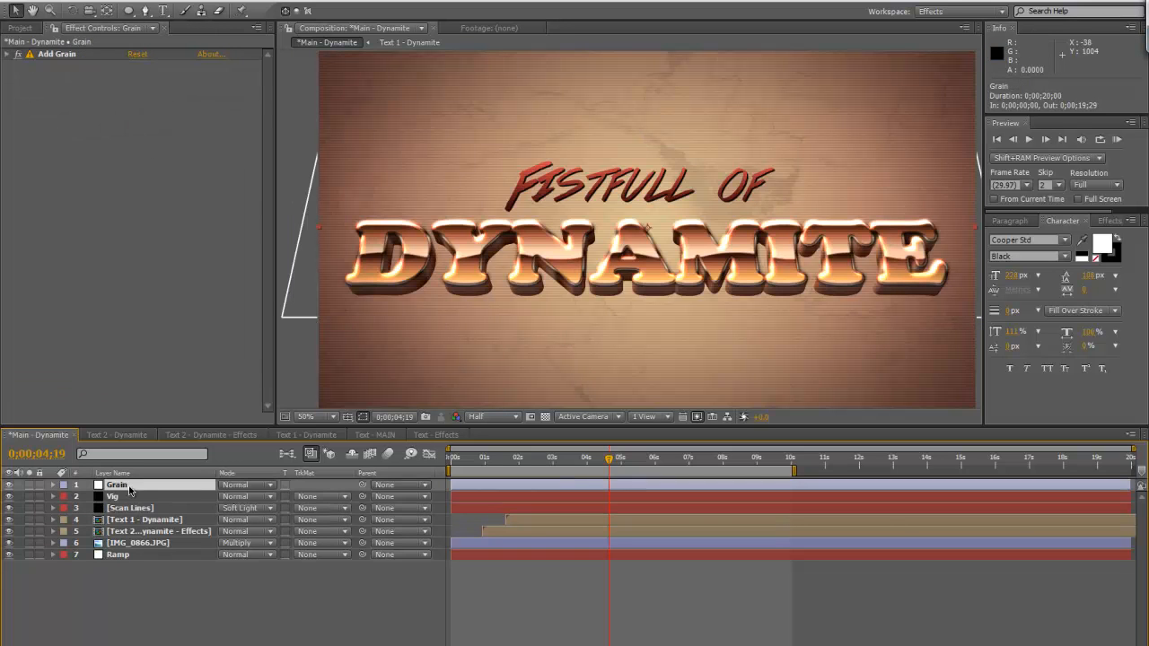
left_click(7, 54)
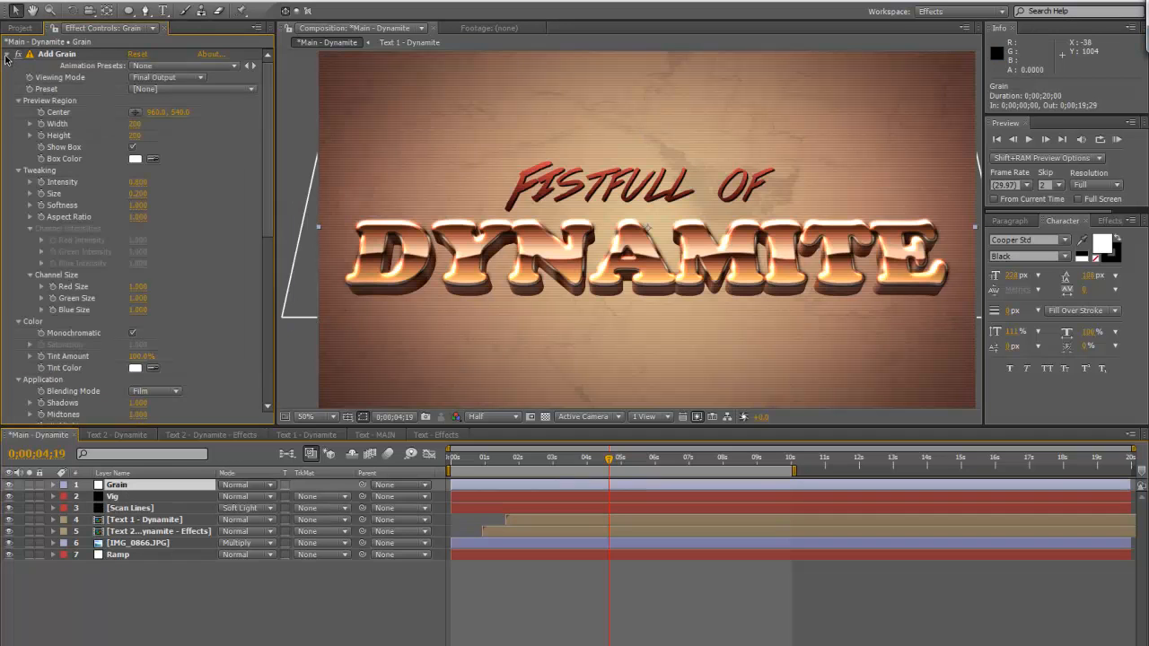
left_click(18, 101)
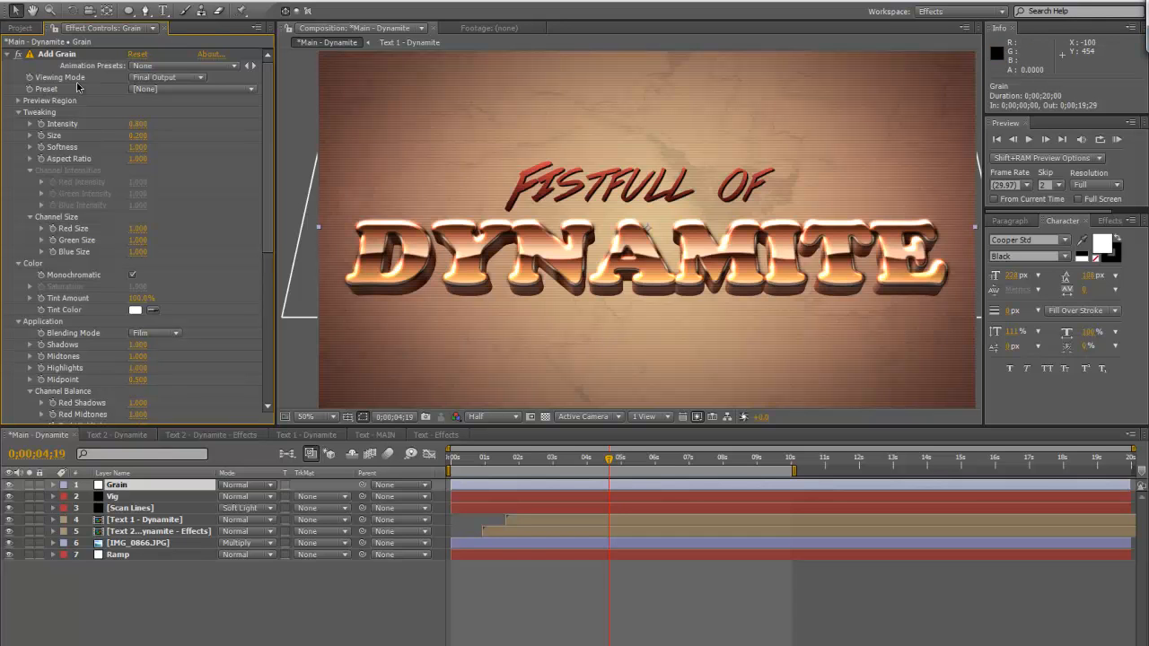
left_click(9, 55)
Review the Vig layer's mask and temporarily solo Scan Lines to examine its Venetian Blinds pattern and opacity
left_click(122, 498)
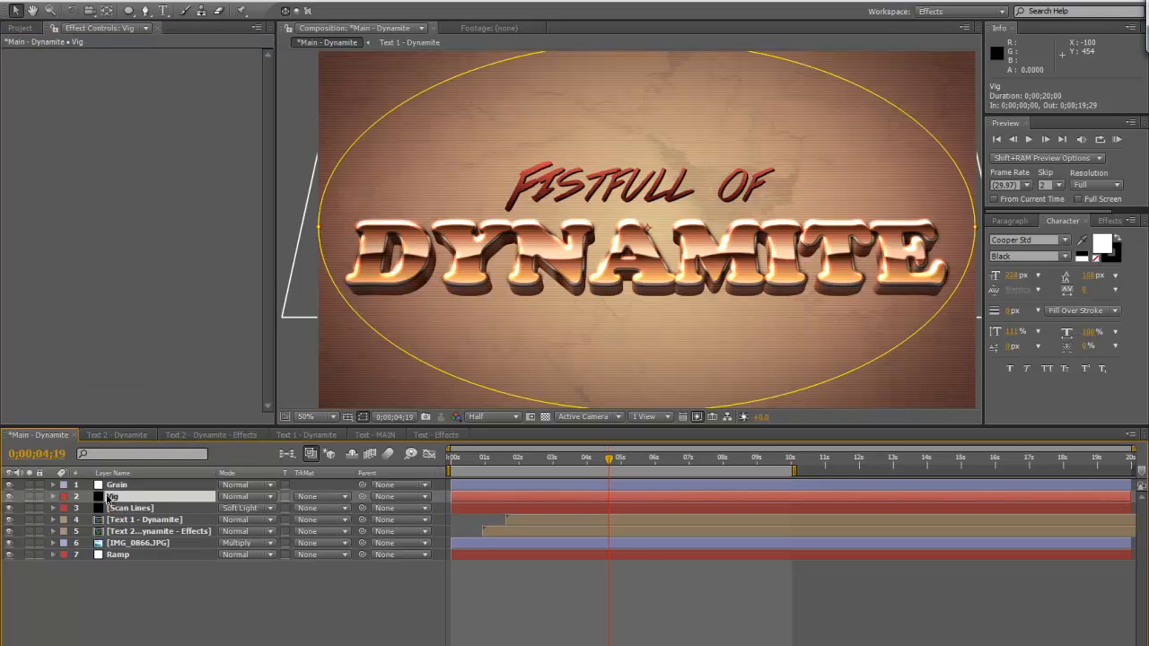
left_click(132, 510)
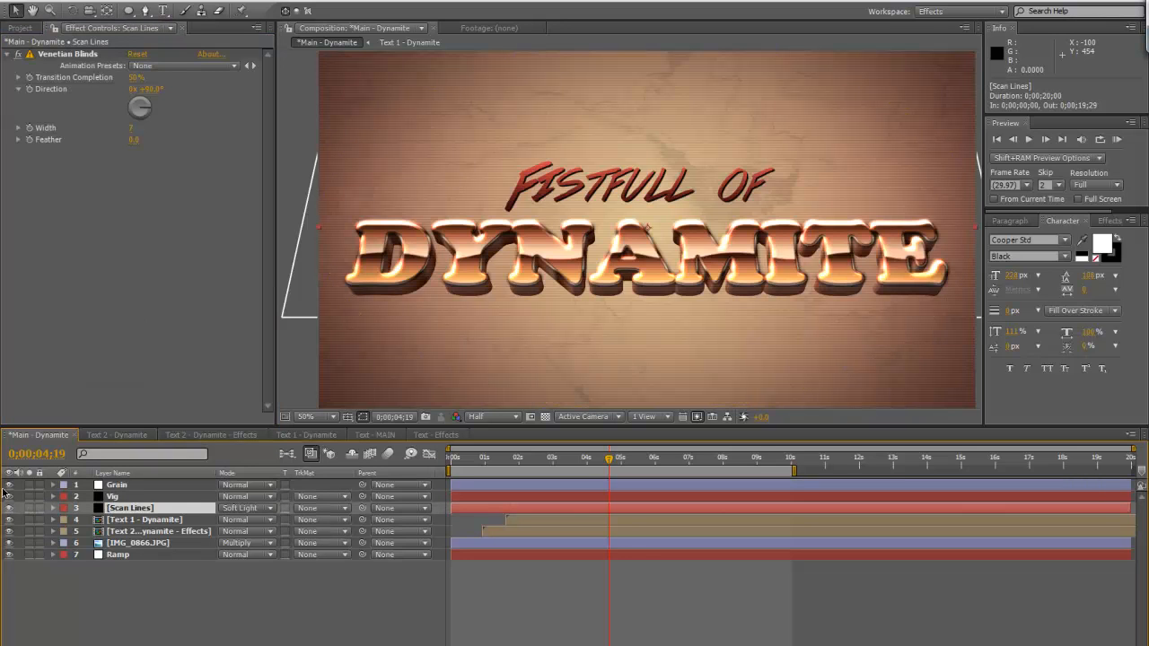
left_click(30, 509)
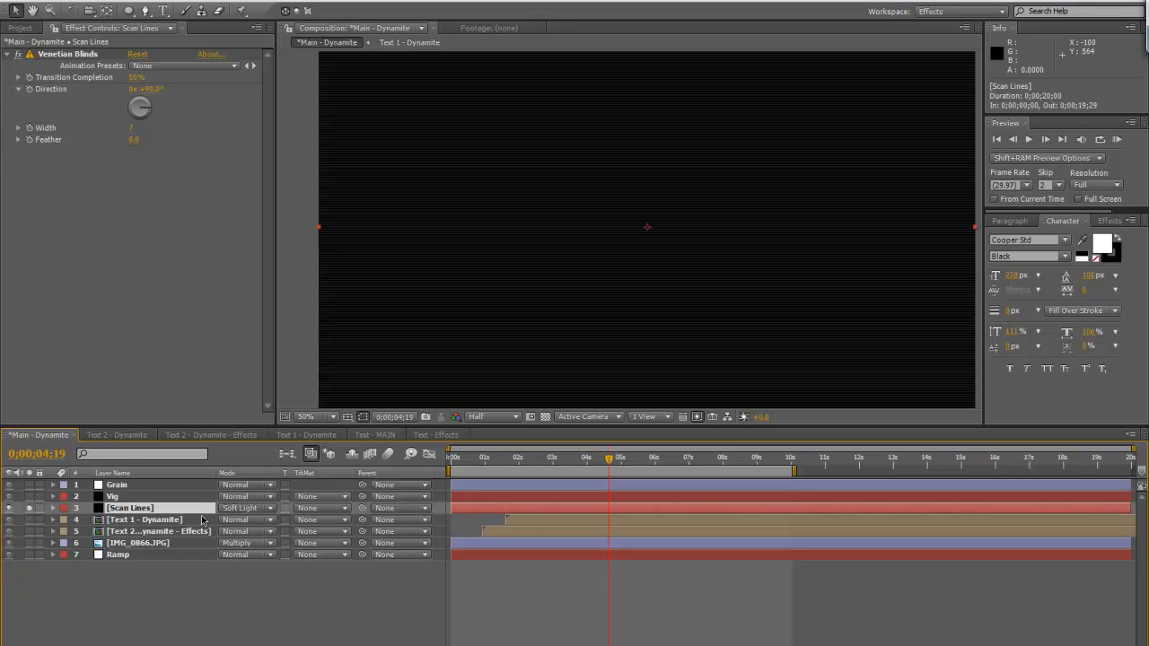
key("t")
key("t")
left_click(28, 508)
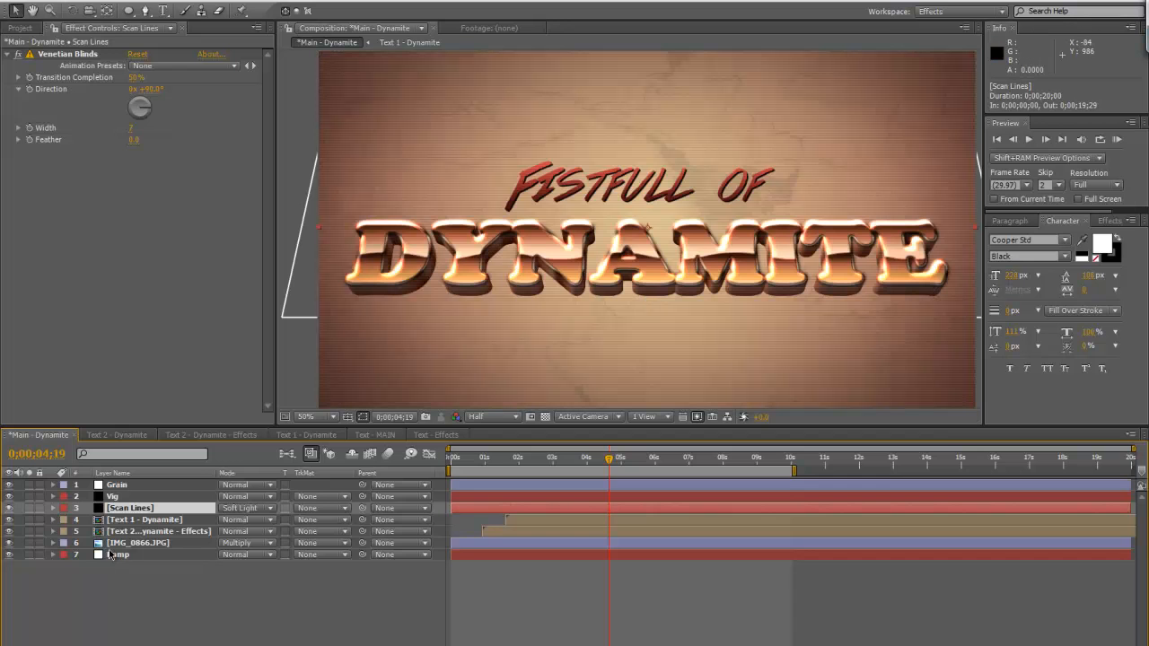
Solo the IMG_0866.JPG texture layer and set its Opacity to 100%
left_click(140, 544)
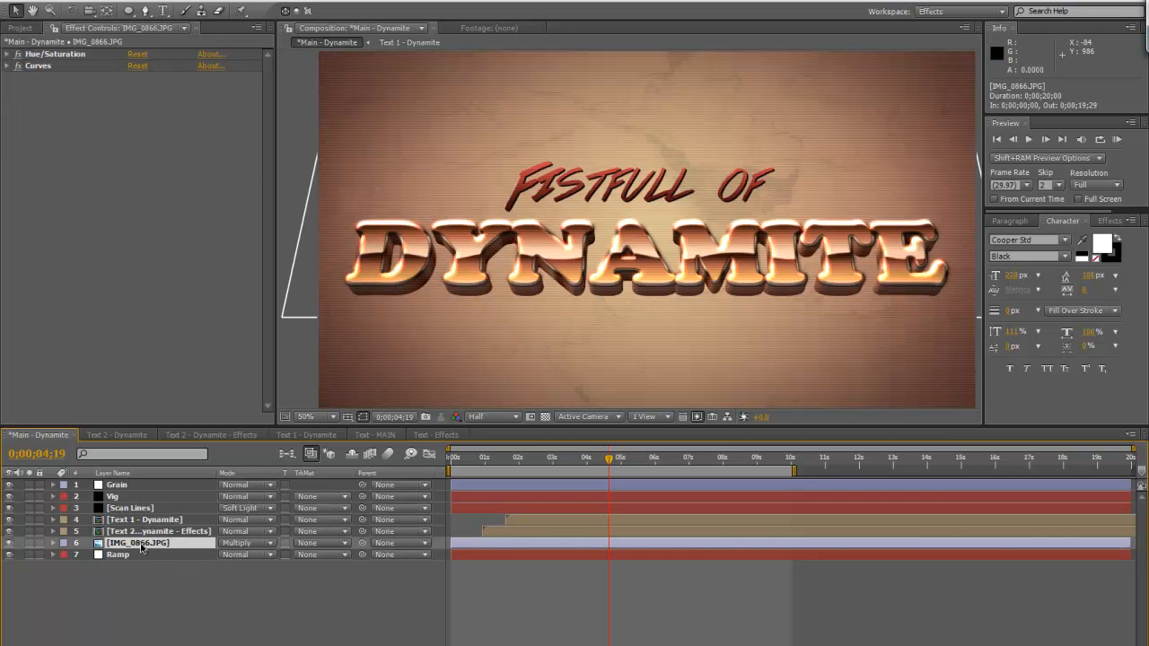
left_click(28, 543)
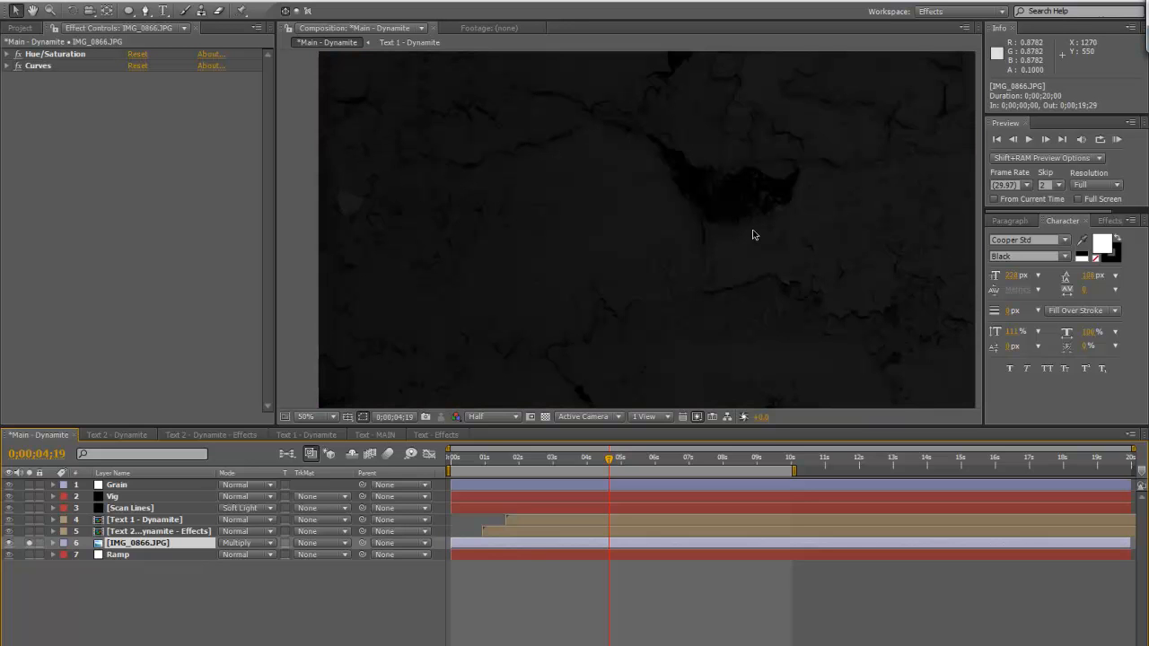
key("comma")
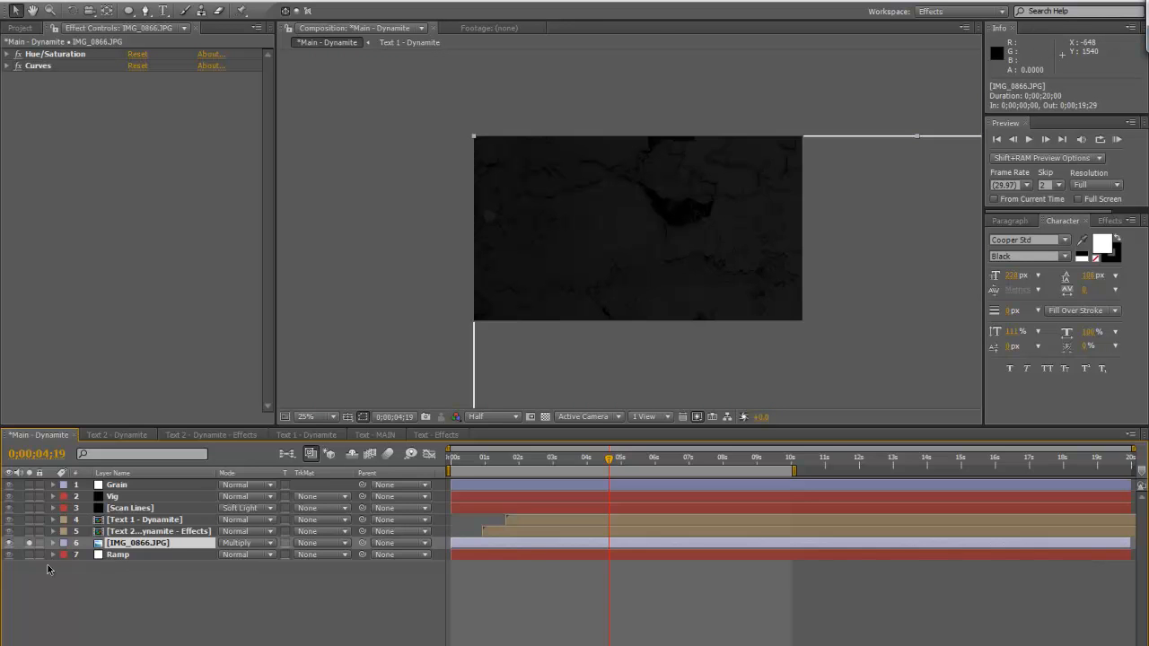
key("t")
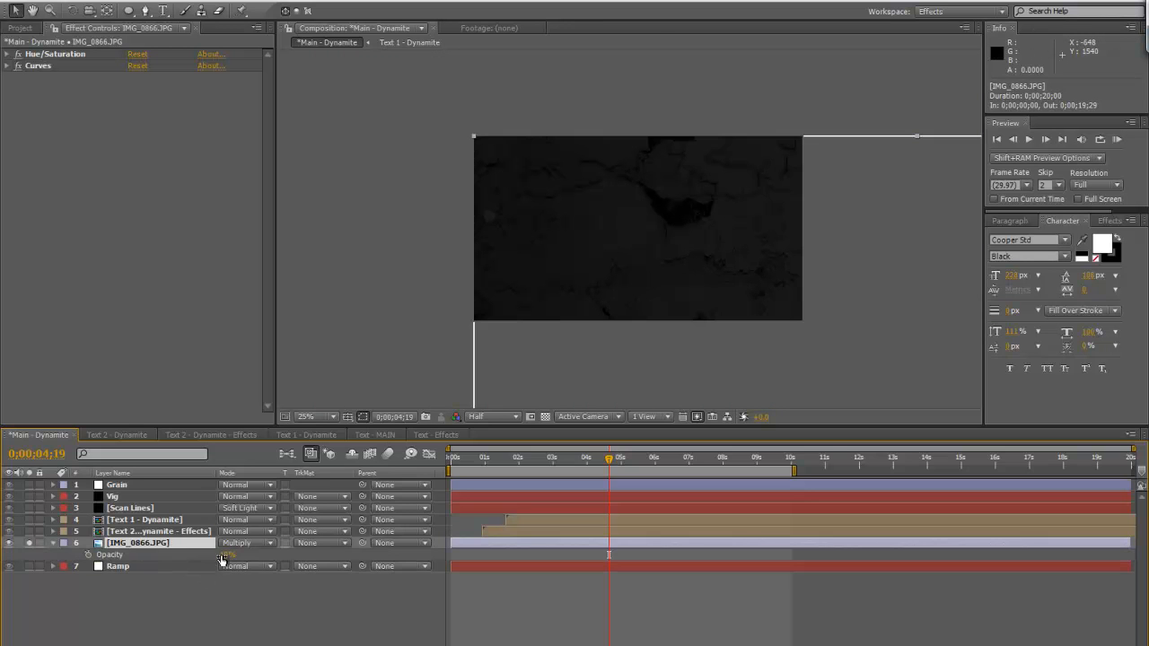
left_click_drag(224, 555, 720, 299)
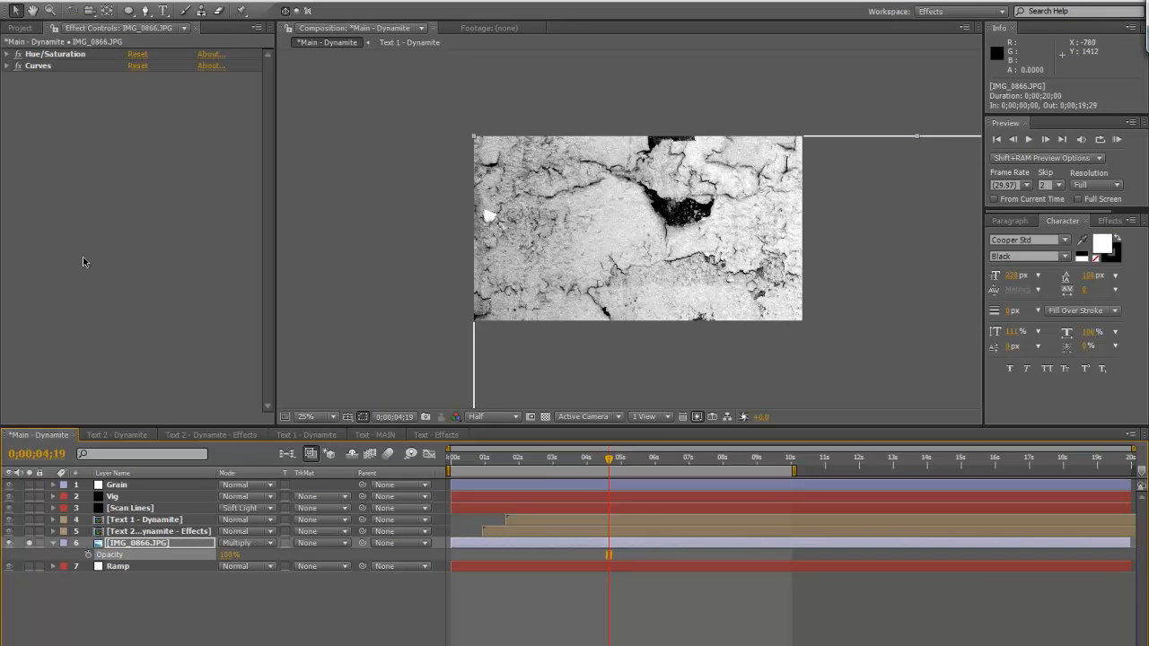
Disable both effects on IMG_0866.JPG, re-enable Hue/Saturation and examine how it desaturates the texture
left_click_drag(18, 55, 18, 88)
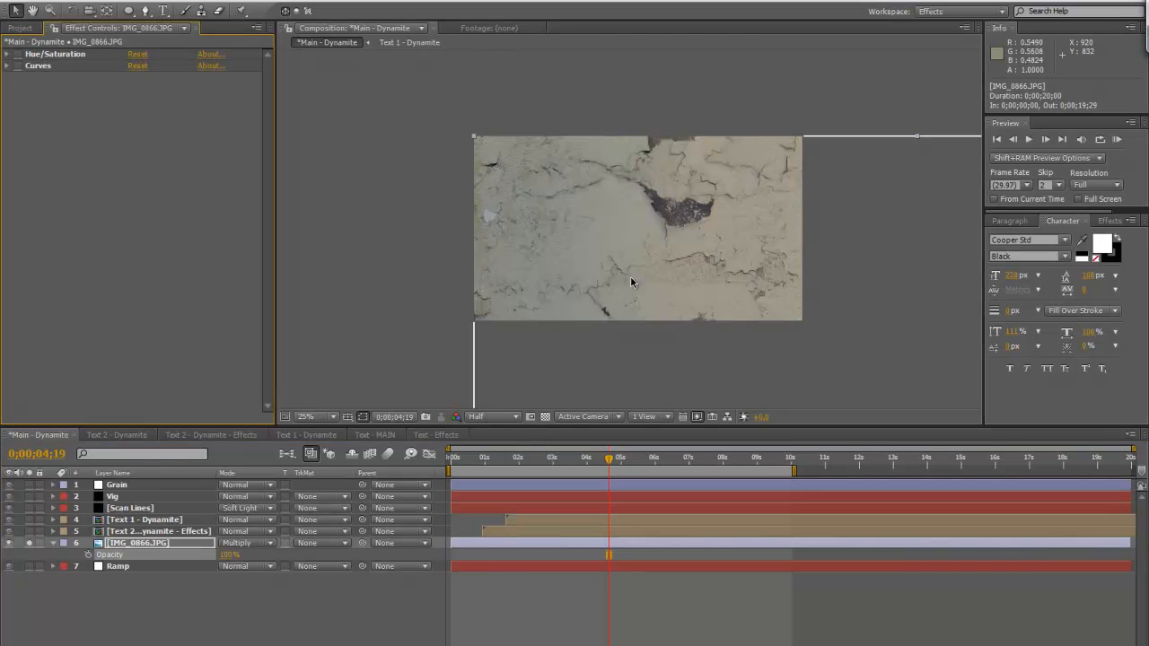
left_click(7, 55)
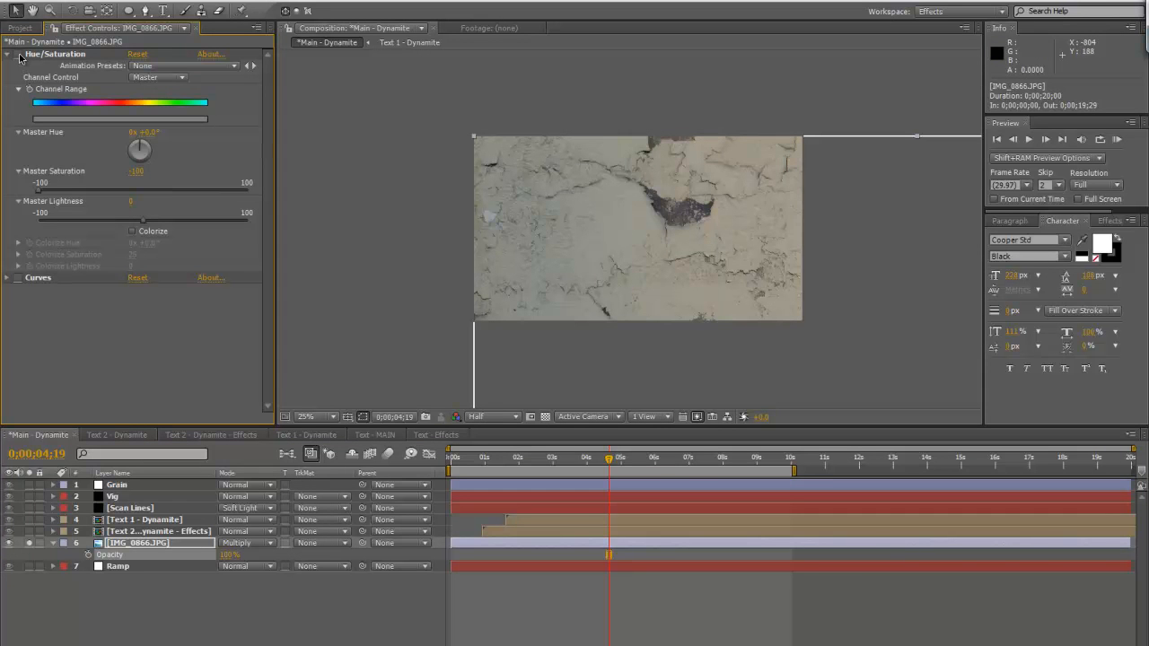
left_click(18, 54)
left_click(7, 55)
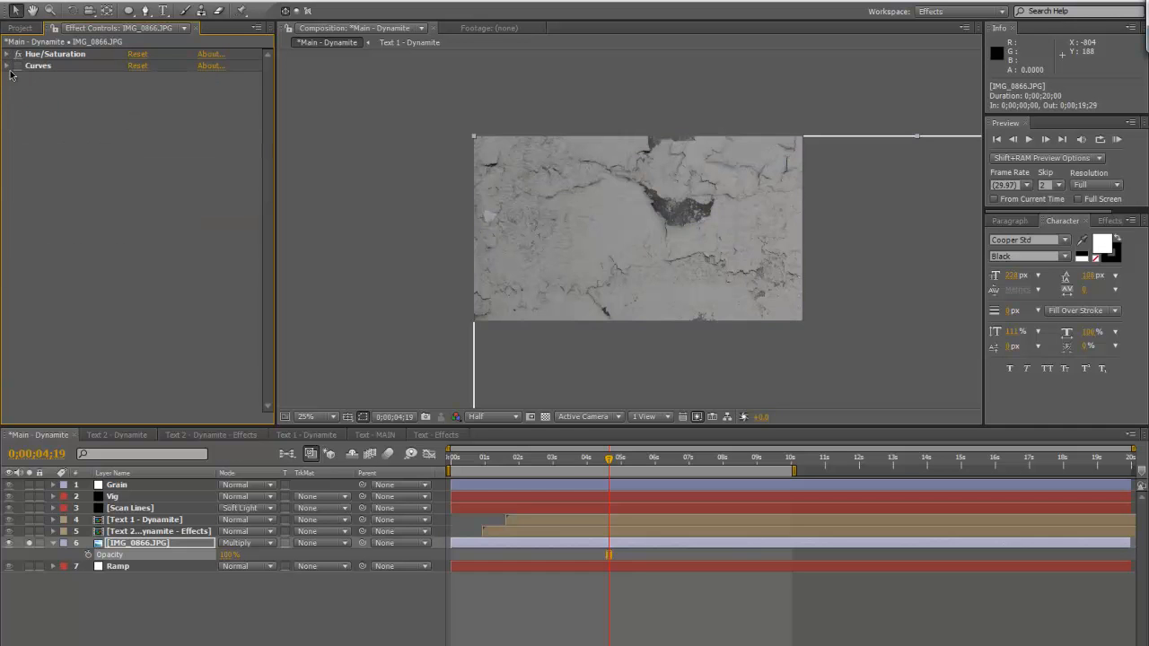
Re-enable Curves on IMG_0866.JPG and examine its contrast curve and the cracked texture up close
left_click(18, 65)
left_click(7, 65)
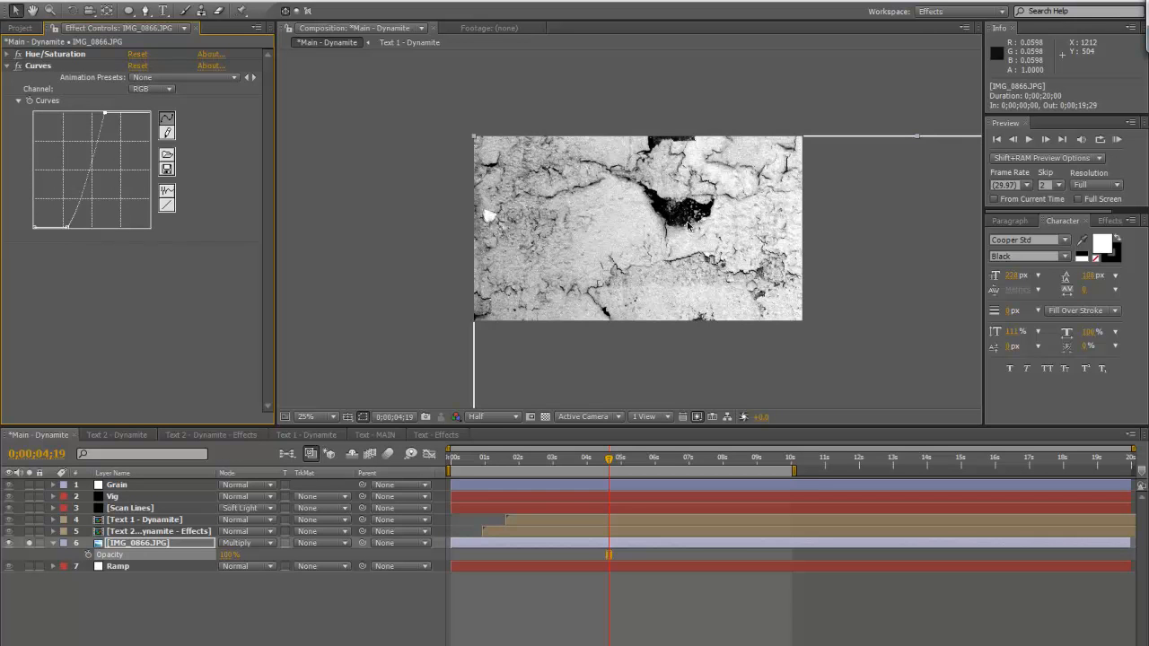
key("period")
key("comma")
left_click(7, 66)
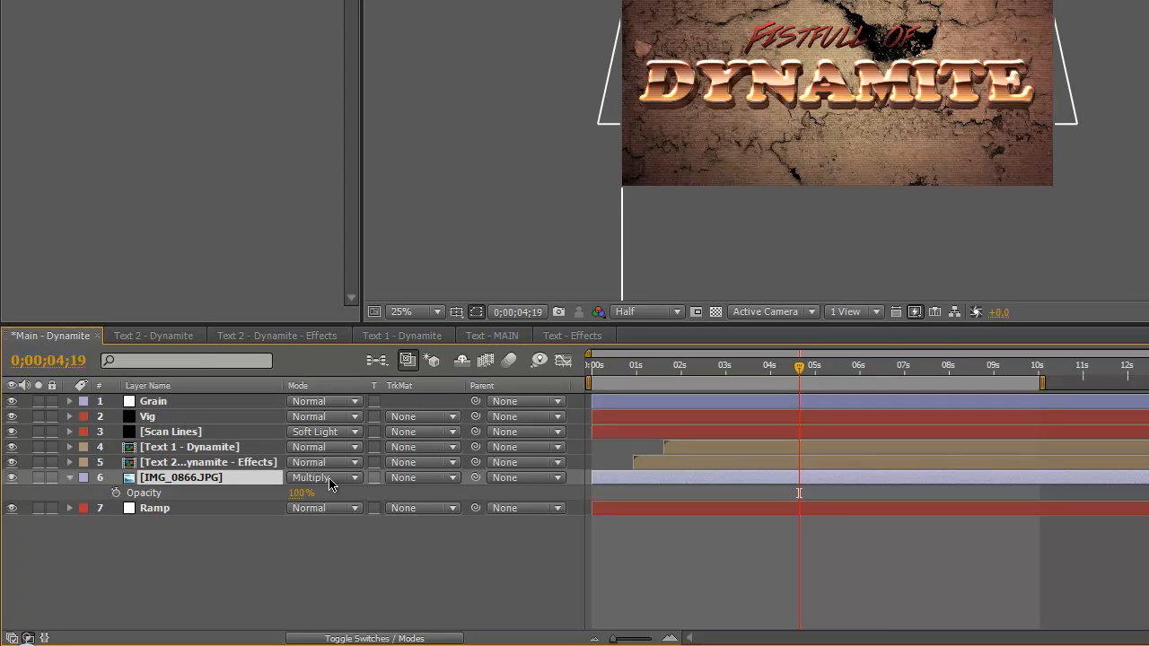
Set the Opacity of the IMG_0866.JPG background texture layer to 10%
left_click(300, 492)
type("10")
left_click(352, 582)
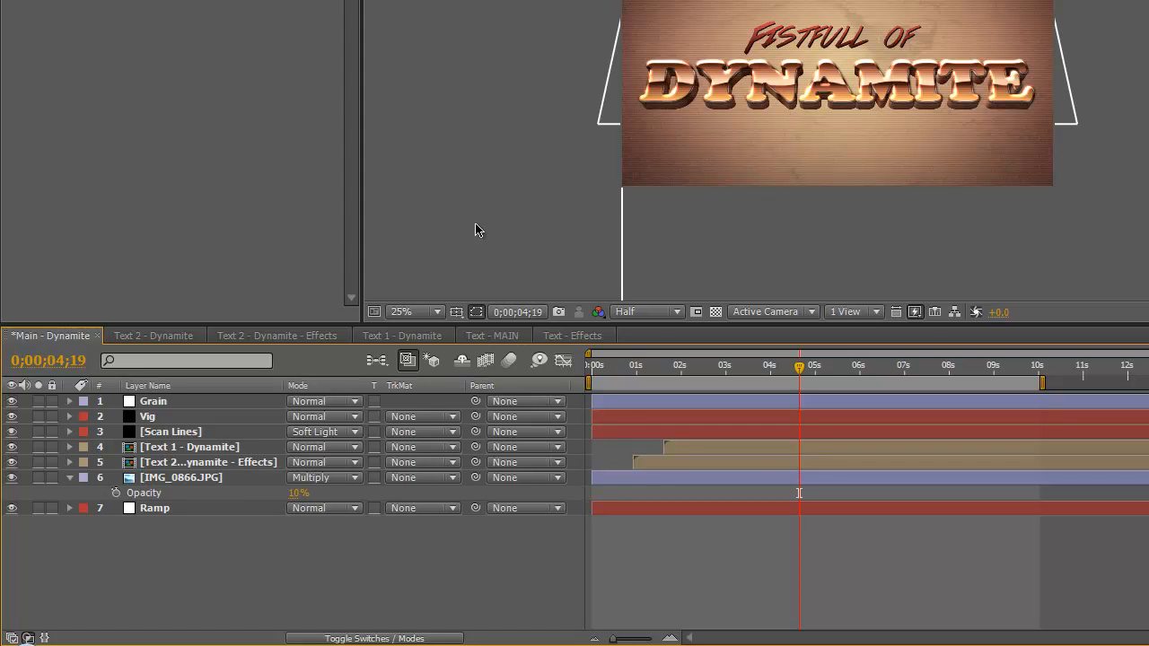
Collapse the IMG_0866.JPG layer and inspect the Ramp layer's start and end colours, leaving both colours as they are
left_click(70, 478)
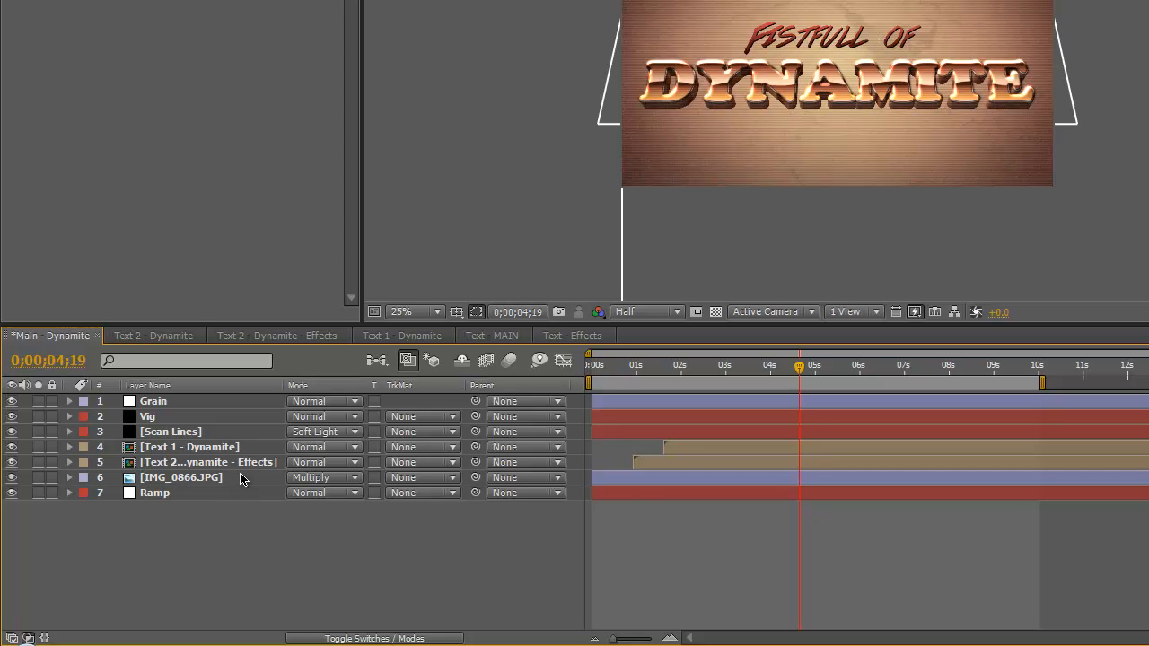
left_click(210, 497)
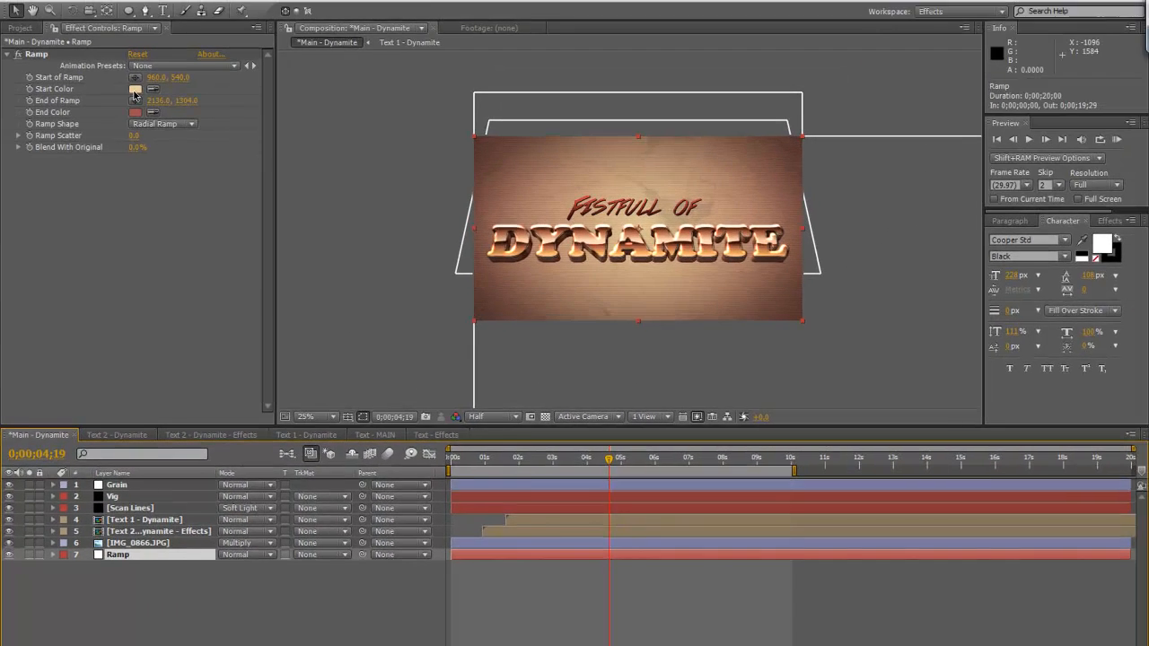
left_click(135, 89)
left_click(483, 374)
left_click(135, 112)
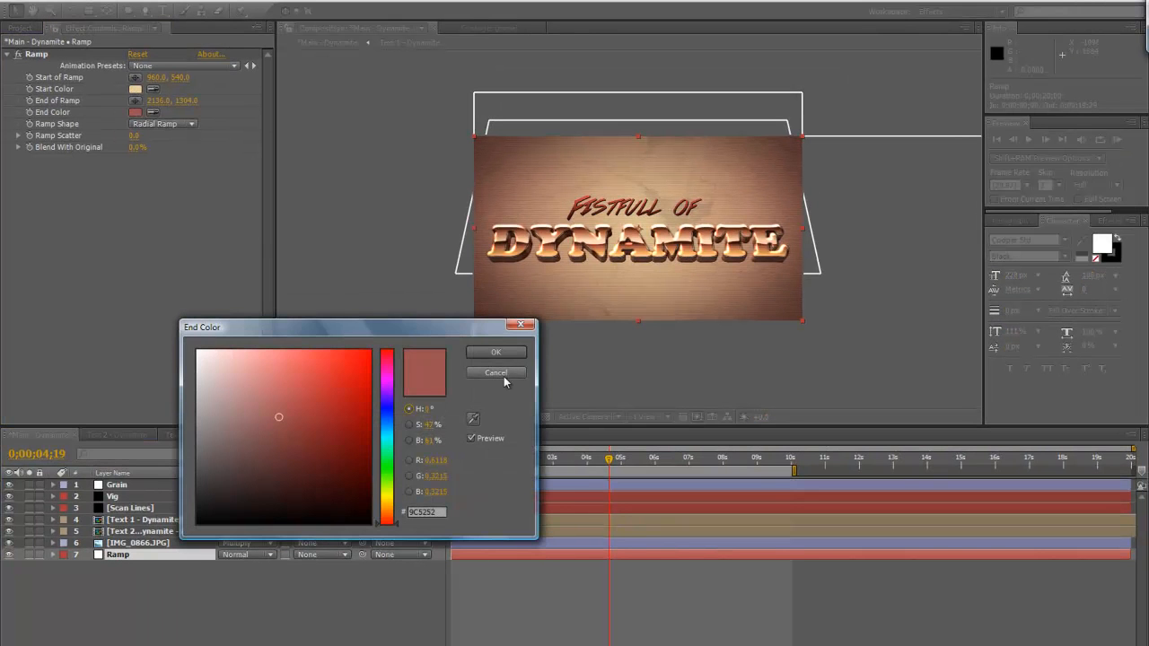
left_click(504, 374)
View the full Main - Dynamite composition at 50% in a maximized viewer, restoring the normal layout when done
scroll(784, 395, "up", 2)
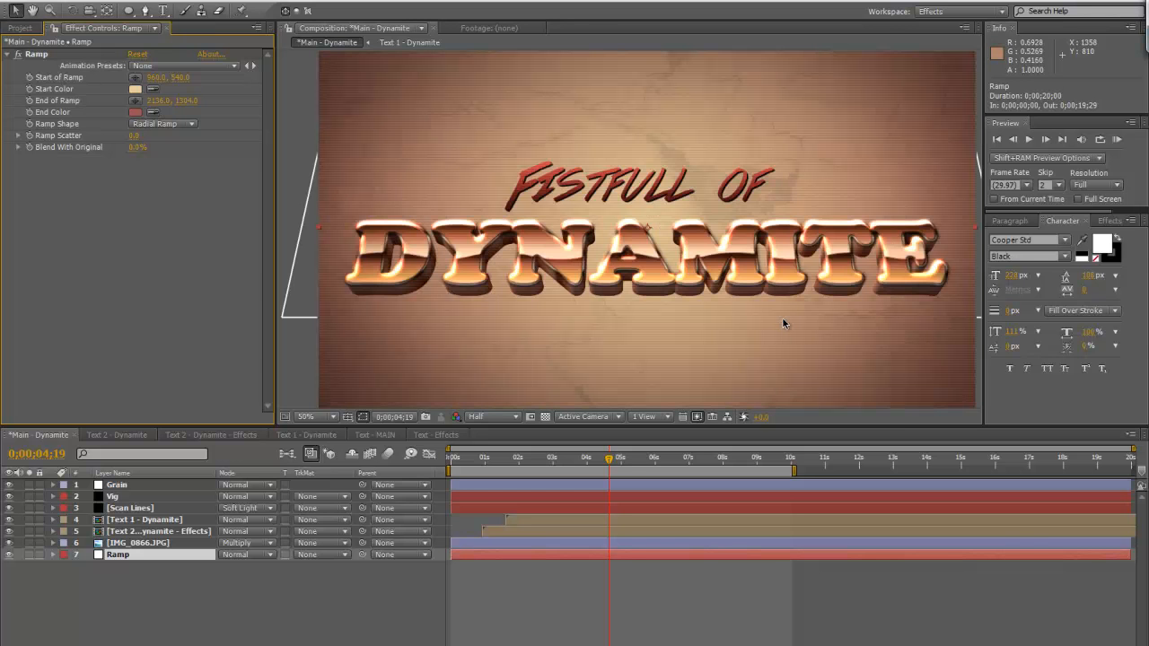
key("grave")
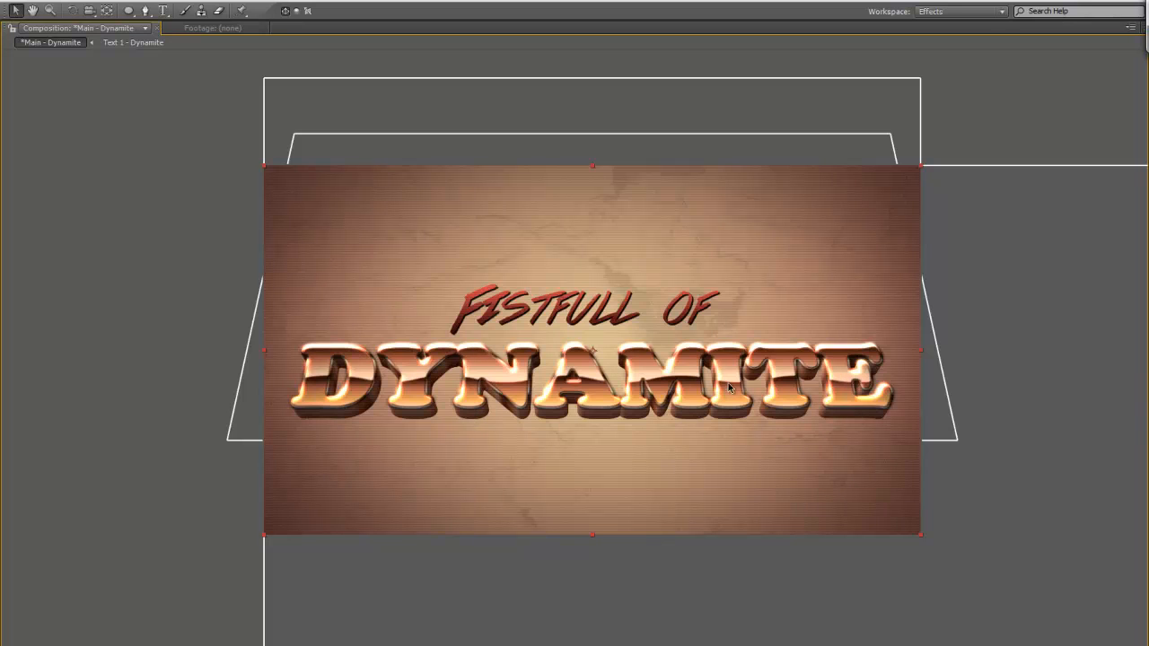
key("grave")
left_click_drag(765, 252, 741, 239)
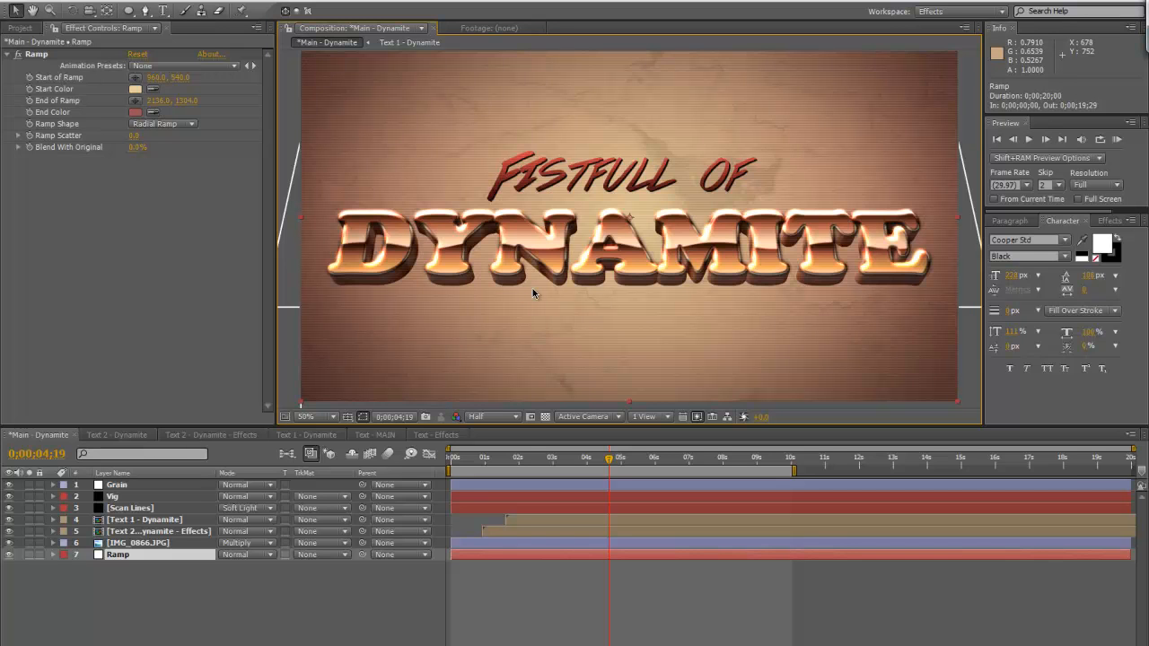
In the Text 2 - Dynamite - Effects composition, reveal layer 6's Position expression and enlarge the timeline area
left_click(195, 434)
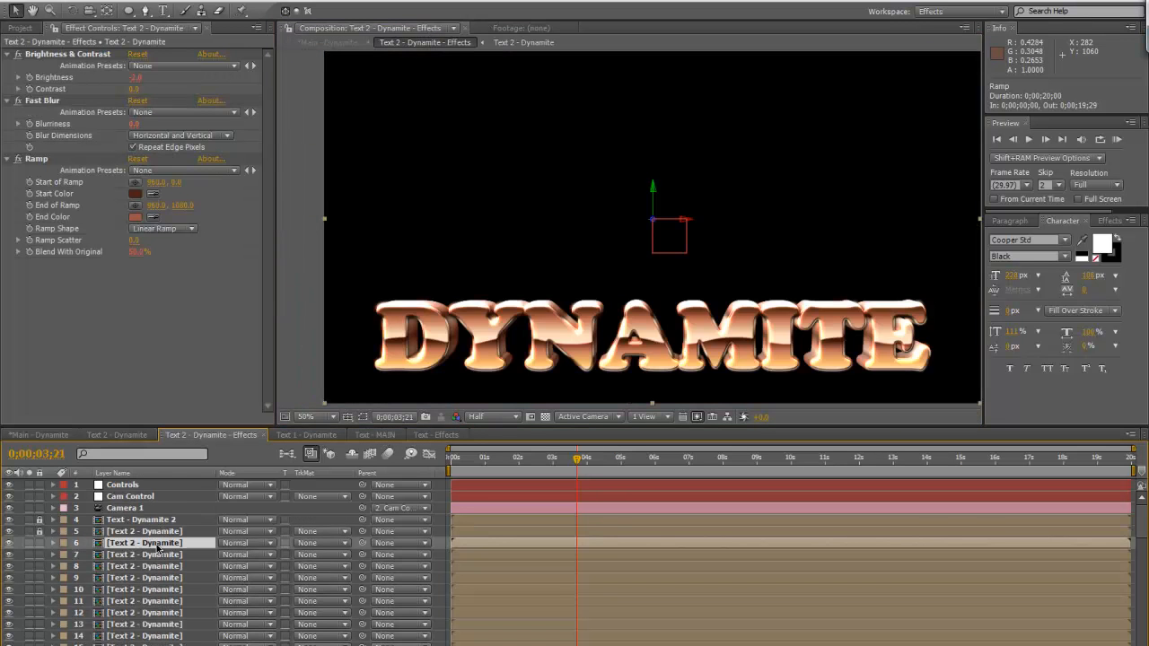
key("p")
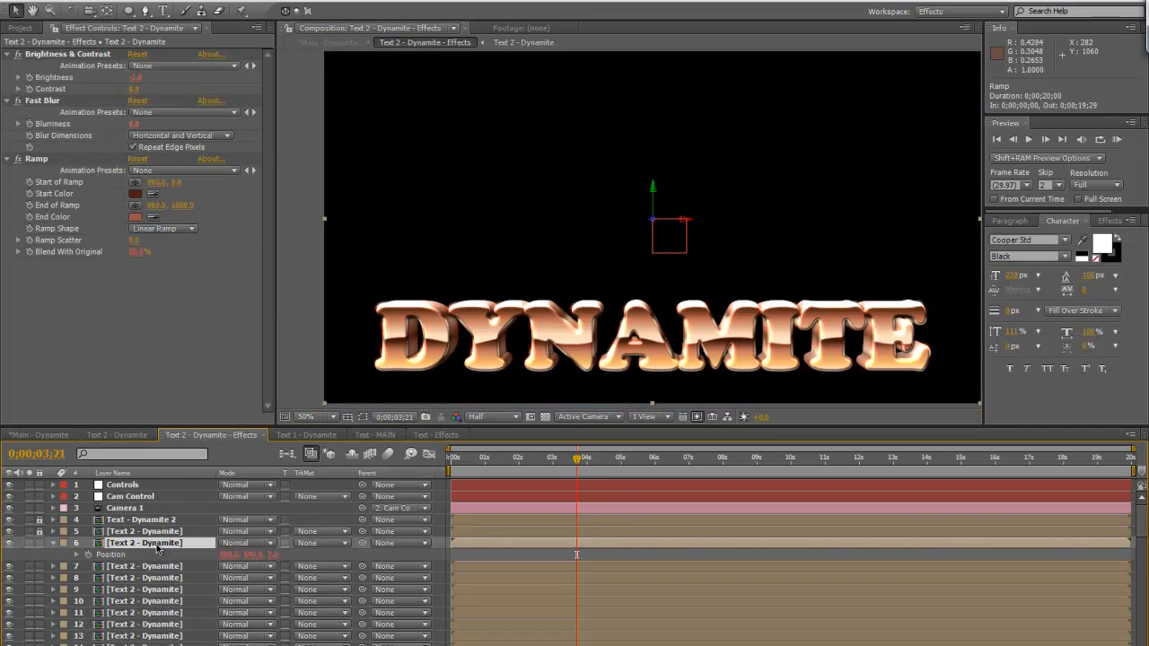
left_click(87, 555, "alt")
left_click_drag(492, 424, 491, 346)
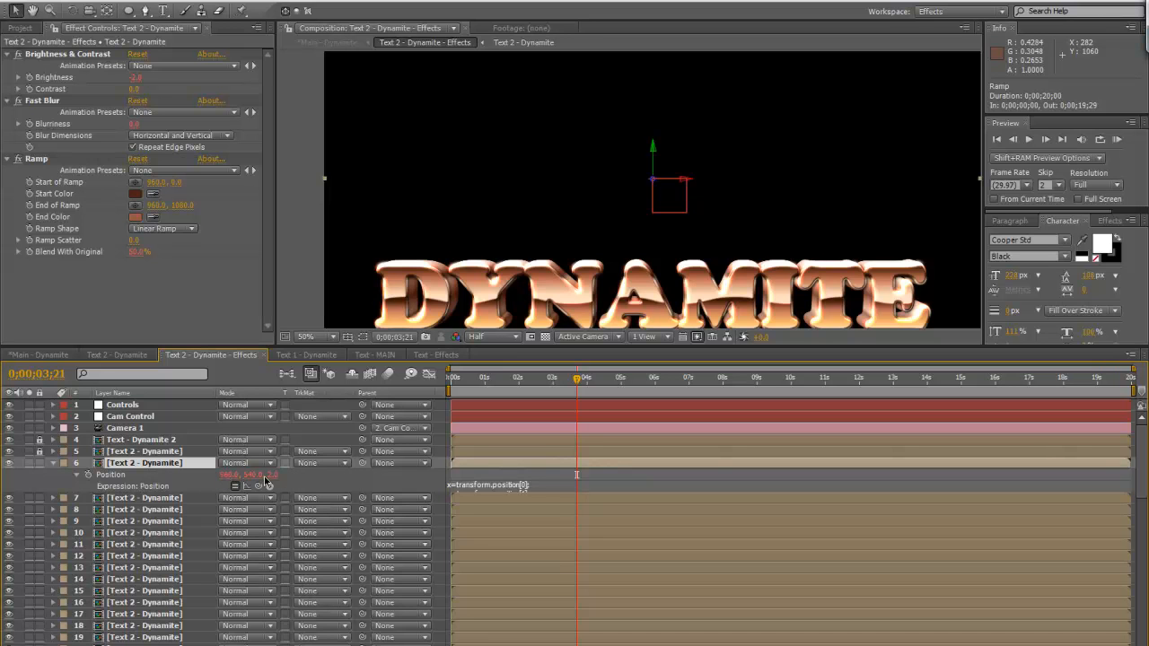
Examine the full Position expression on layer 6, including its z line and [x,y,z] output, and collapse the layer
left_click(463, 486)
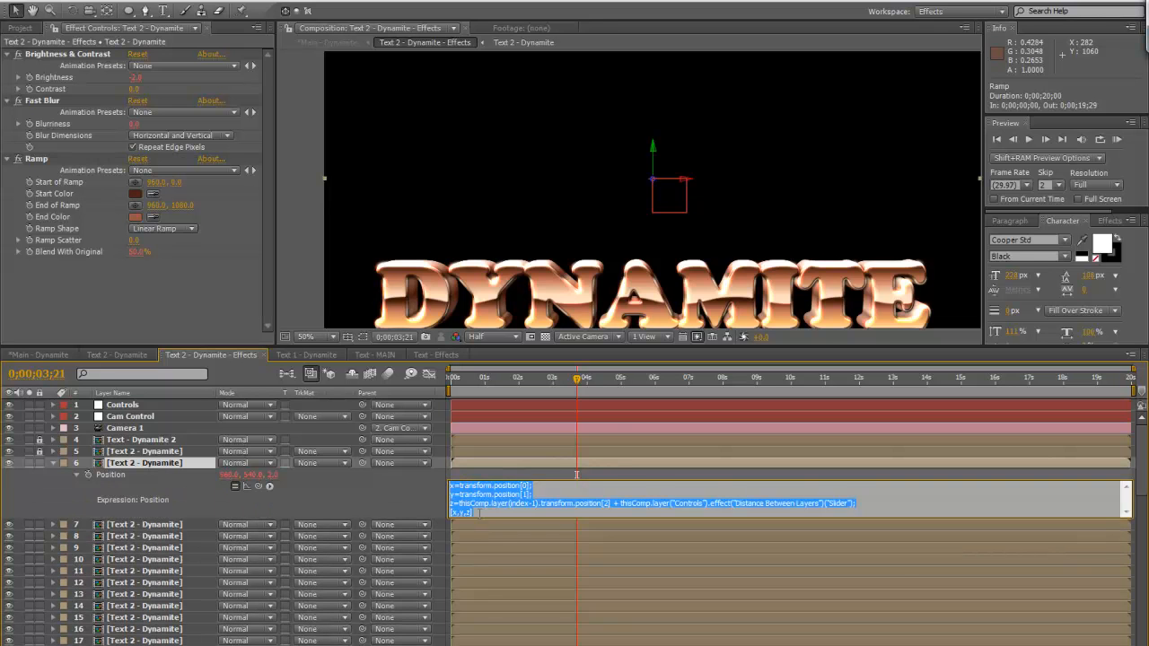
left_click(478, 512)
left_click_drag(480, 512, 432, 518)
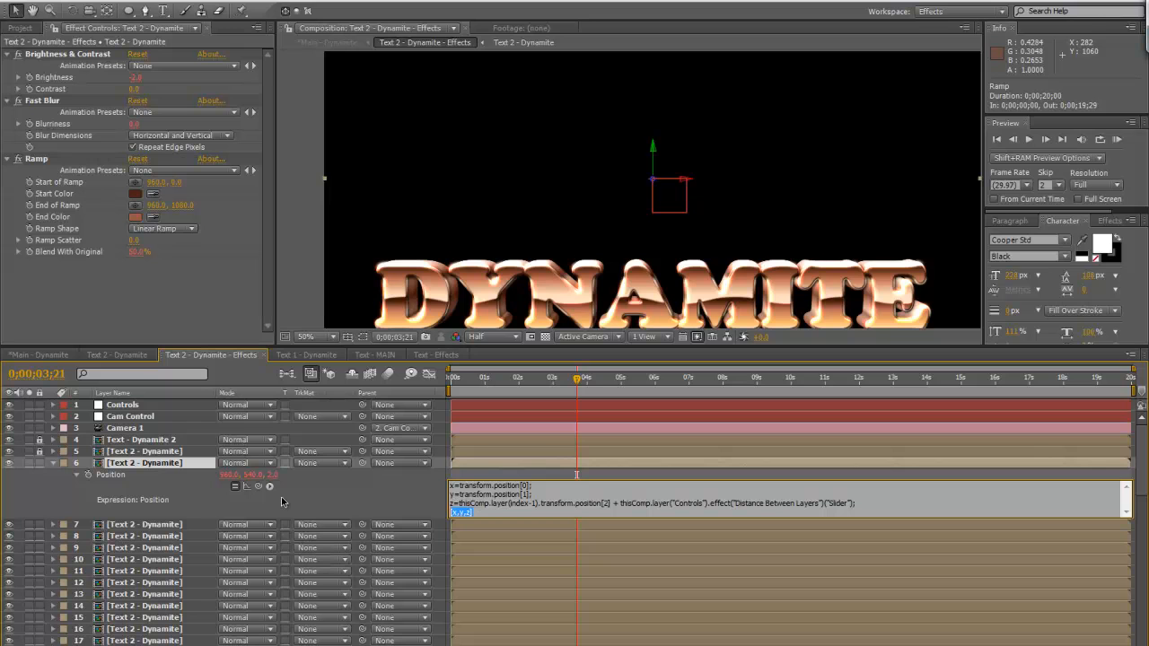
left_click(125, 480)
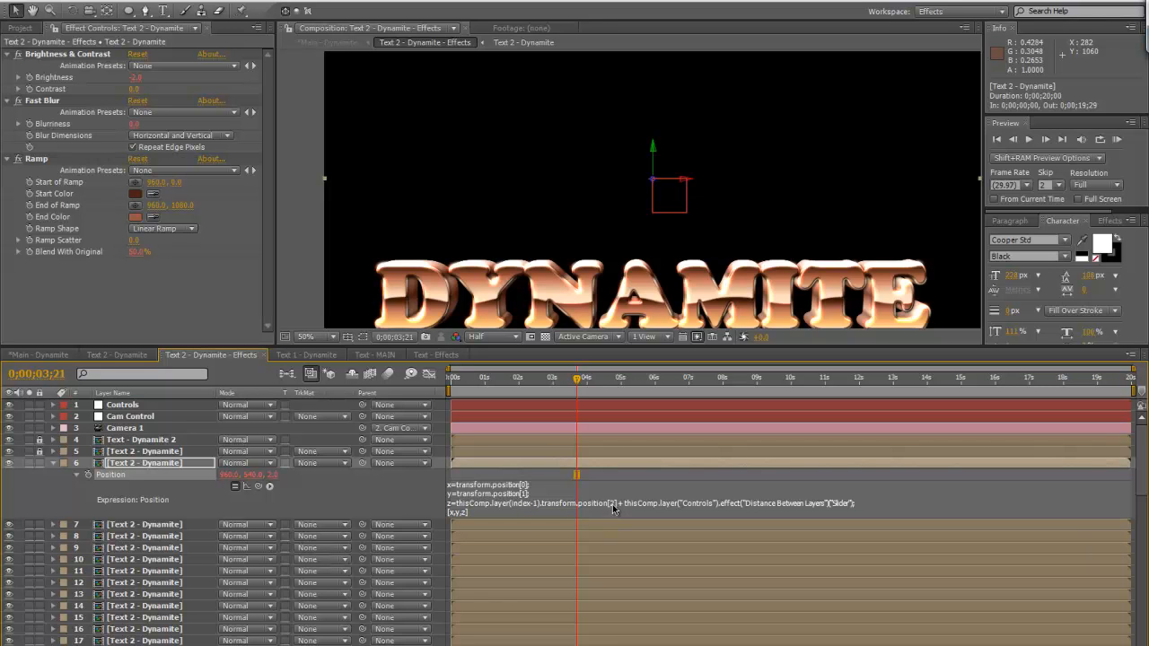
left_click(52, 463)
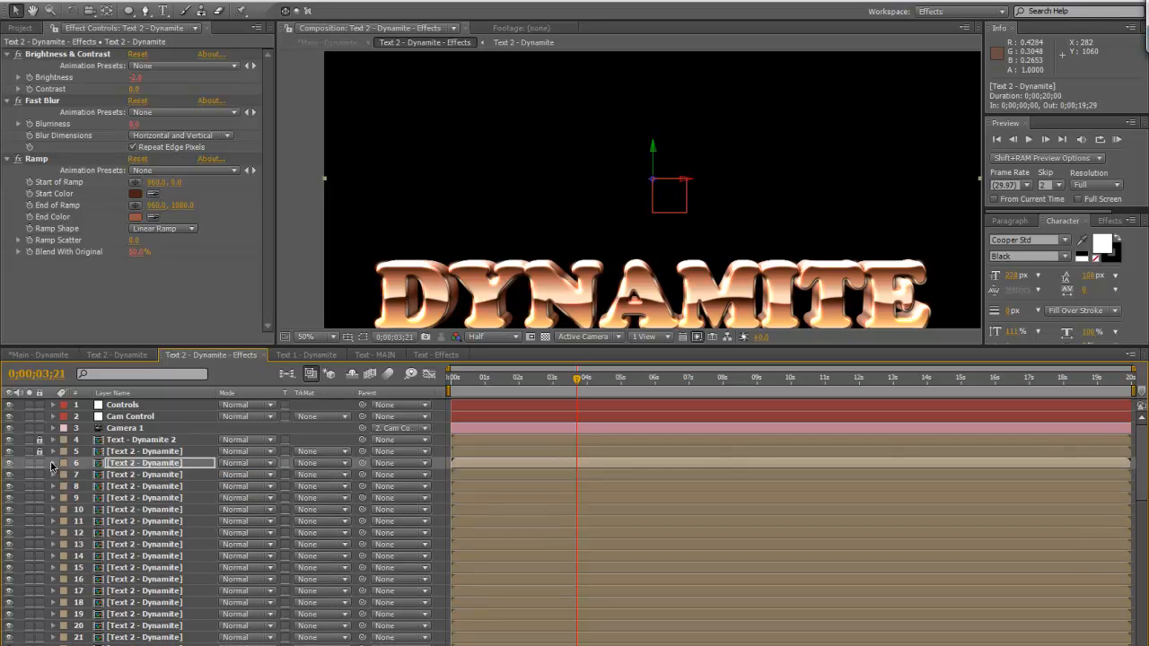